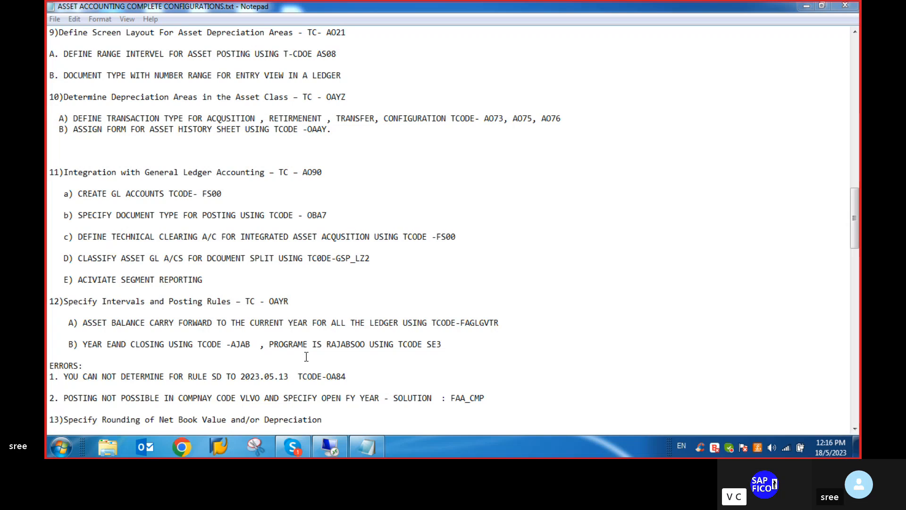
Switch to the Remote Desktop session, open SAP Logon and log on to S4HANA with the user name and account password.
click(333, 449)
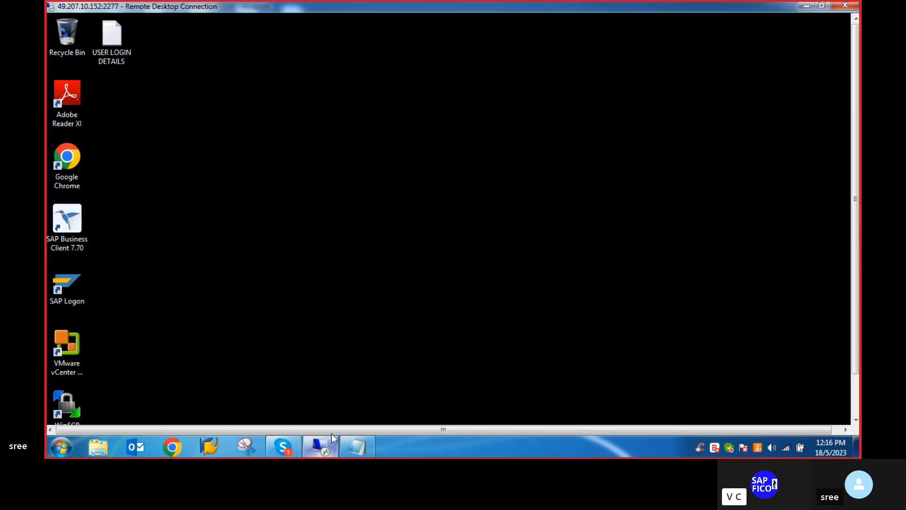
double_click(72, 287)
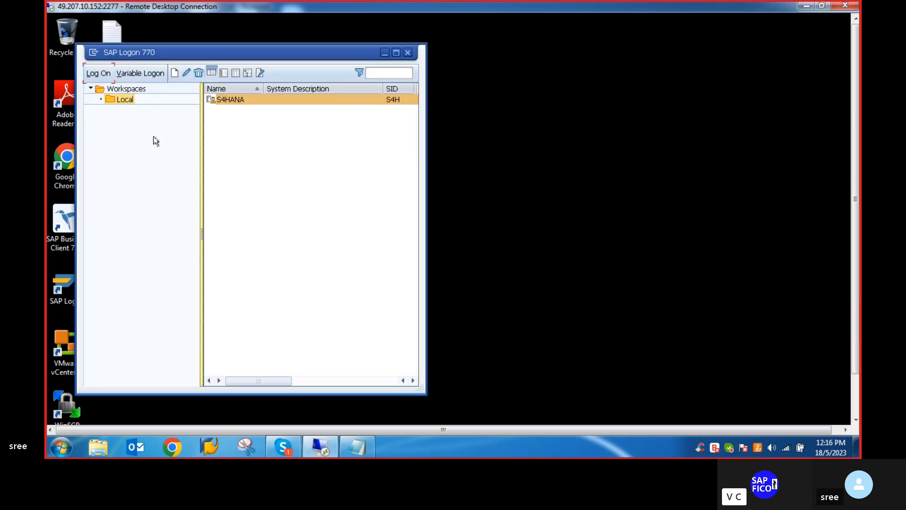
key(Return)
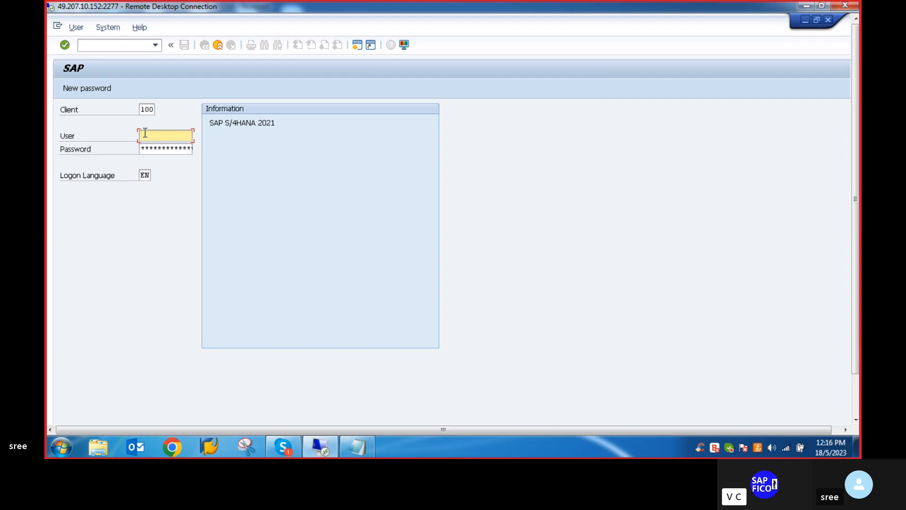
text(best)
click(152, 149)
text(*****)
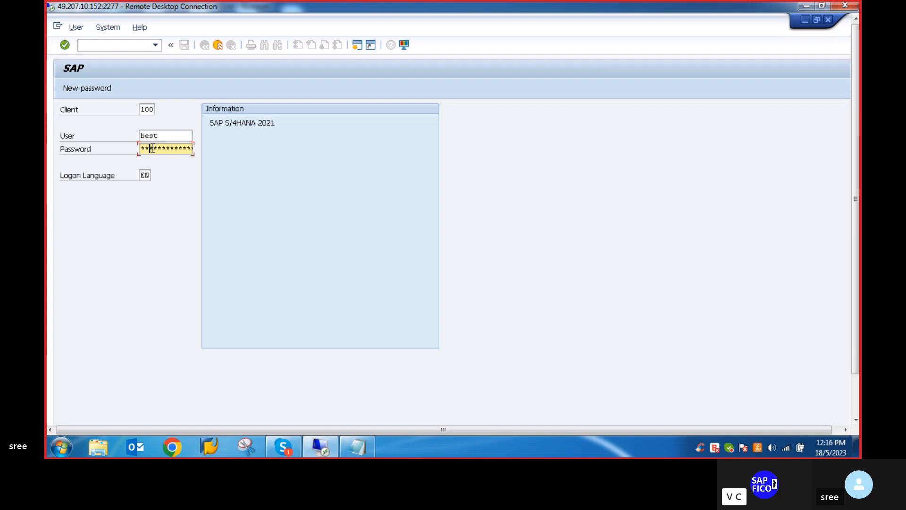
text(***)
key(Return)
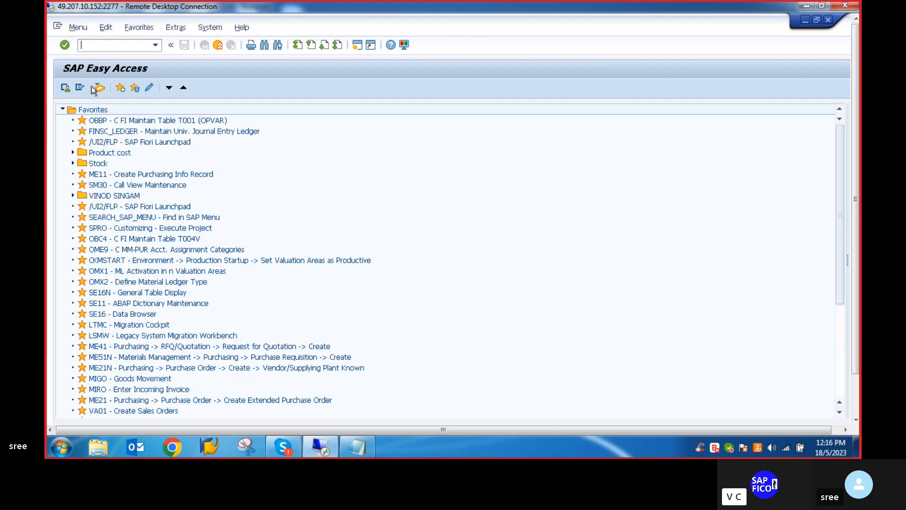
Run transaction SPRO and display the SAP Reference IMG.
text(spro)
key(Return)
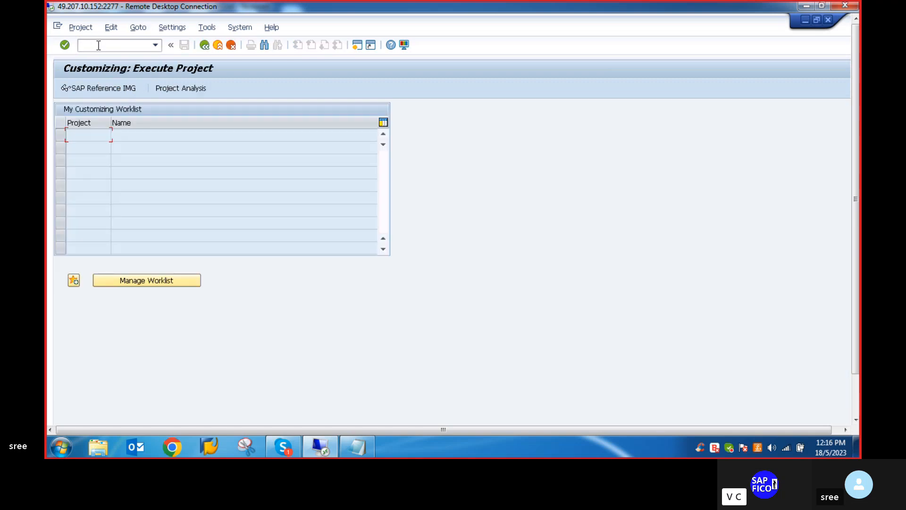
click(97, 89)
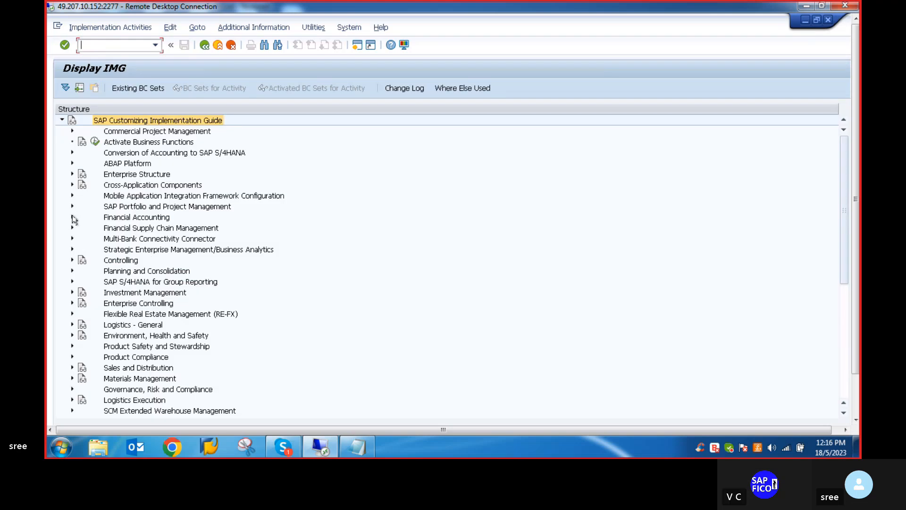
Open the Define Technical Clearing Account for Integrated Asset Acquisition activity under Financial Accounting, Asset Accounting, Integration with General Ledger Accounting.
click(72, 217)
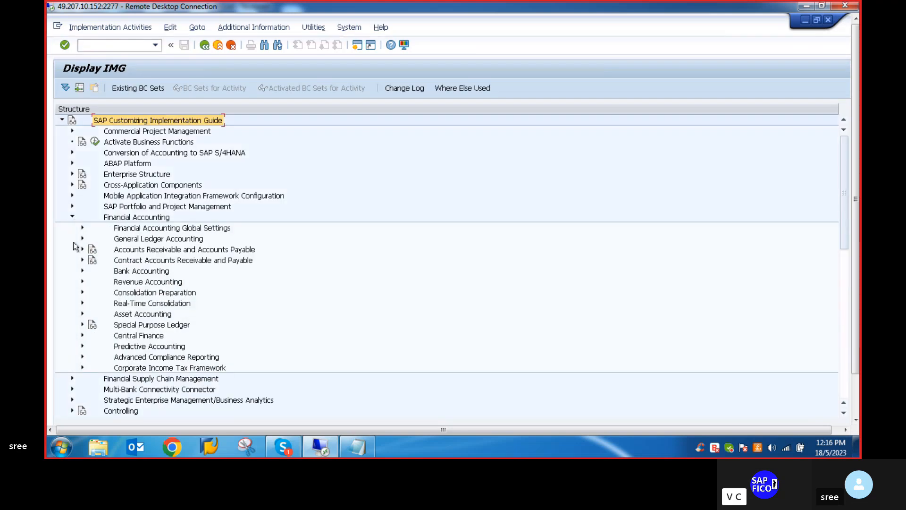
click(82, 315)
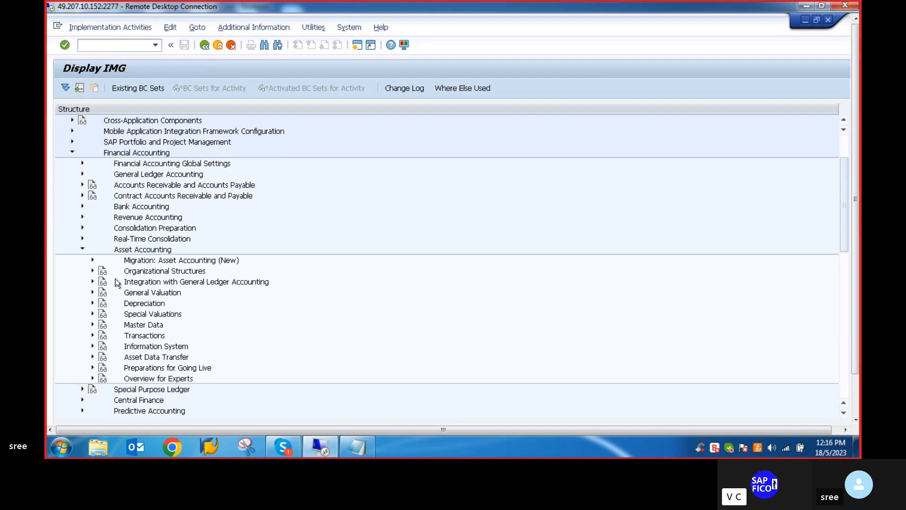
click(92, 271)
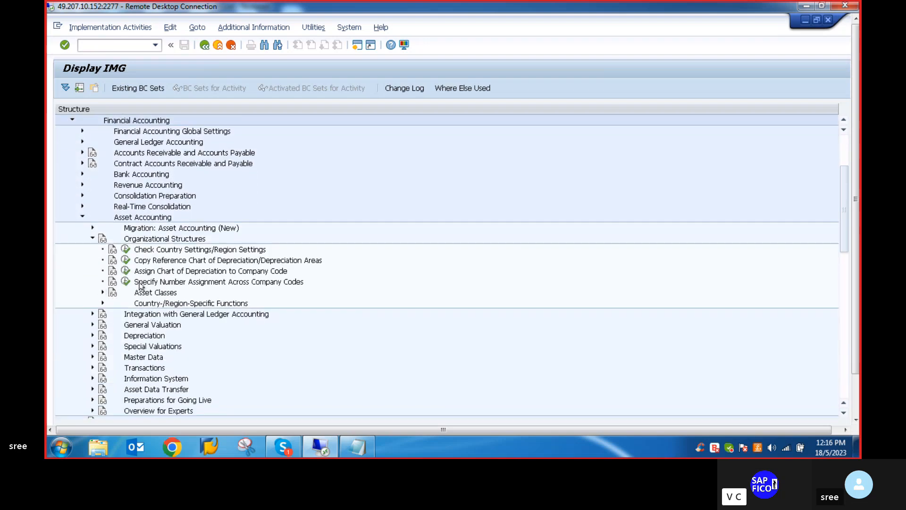
click(103, 293)
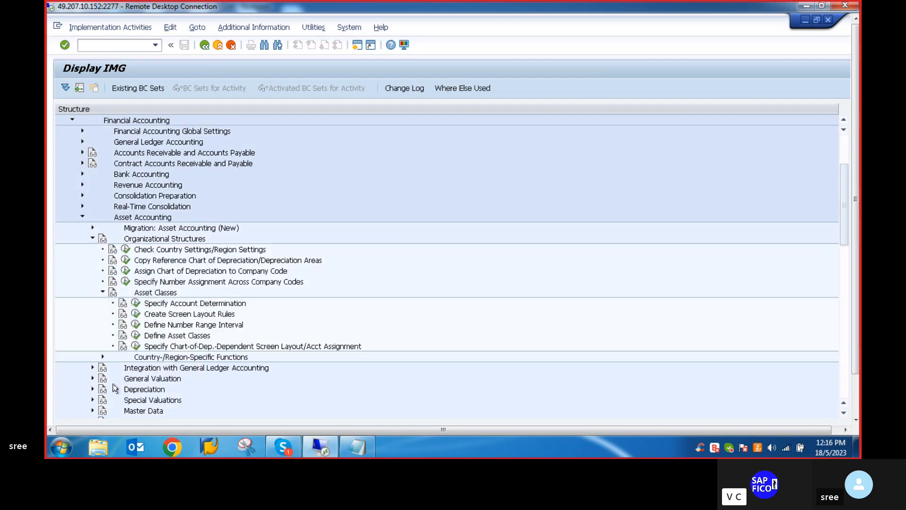
click(92, 368)
scroll(91, 370, down, 2)
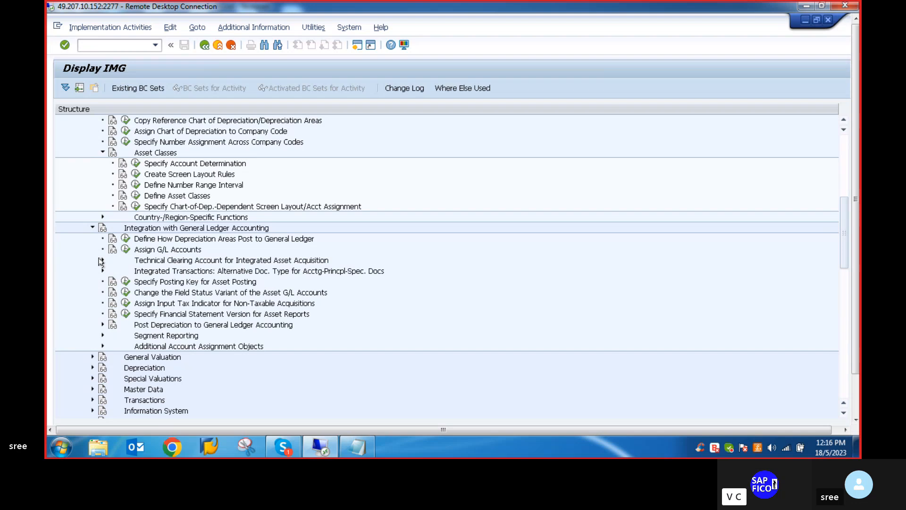
click(101, 261)
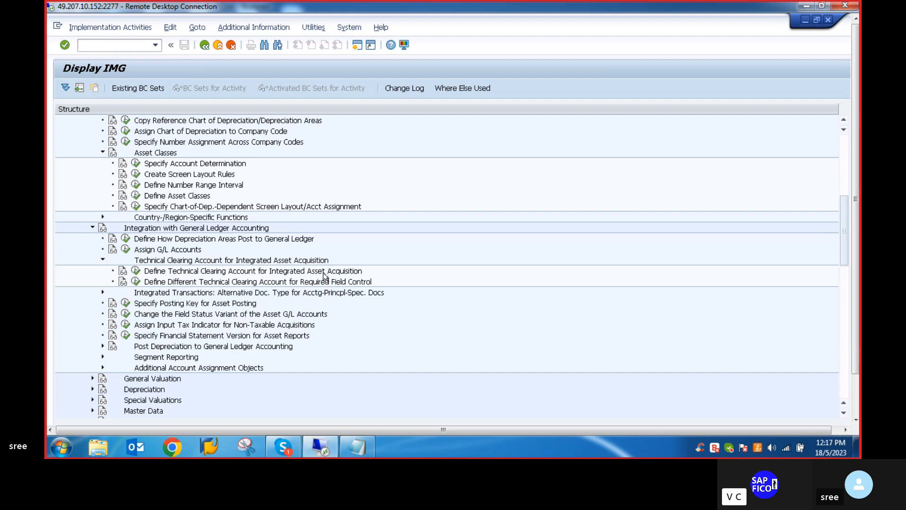
click(135, 272)
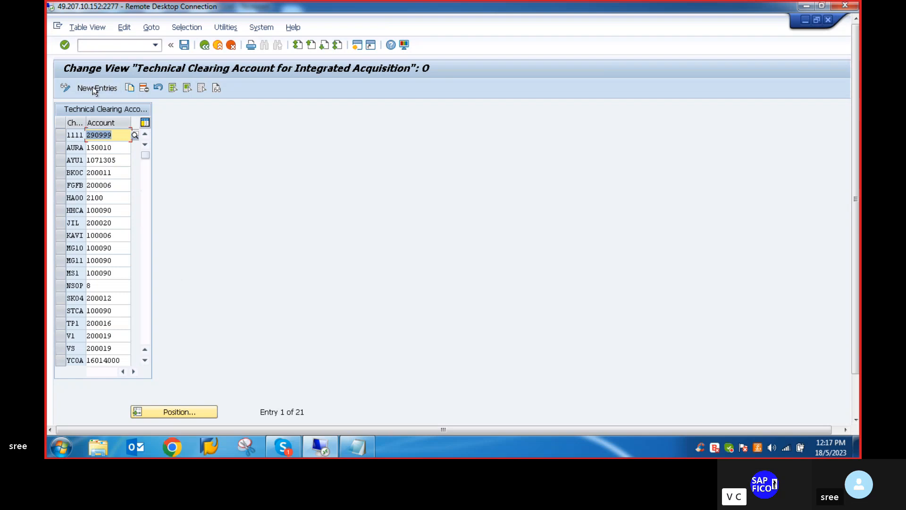
Add a new technical clearing account entry for chart of accounts VLVO.
click(110, 88)
text(vlvo)
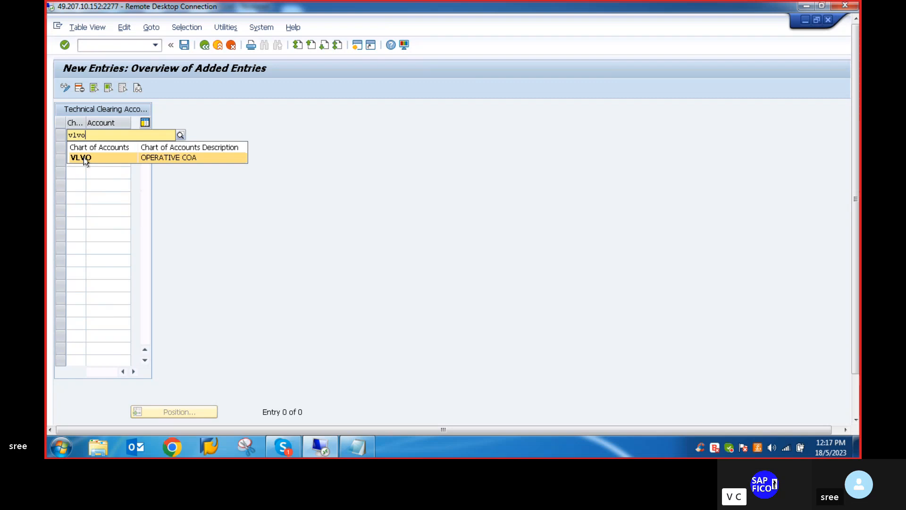
click(85, 157)
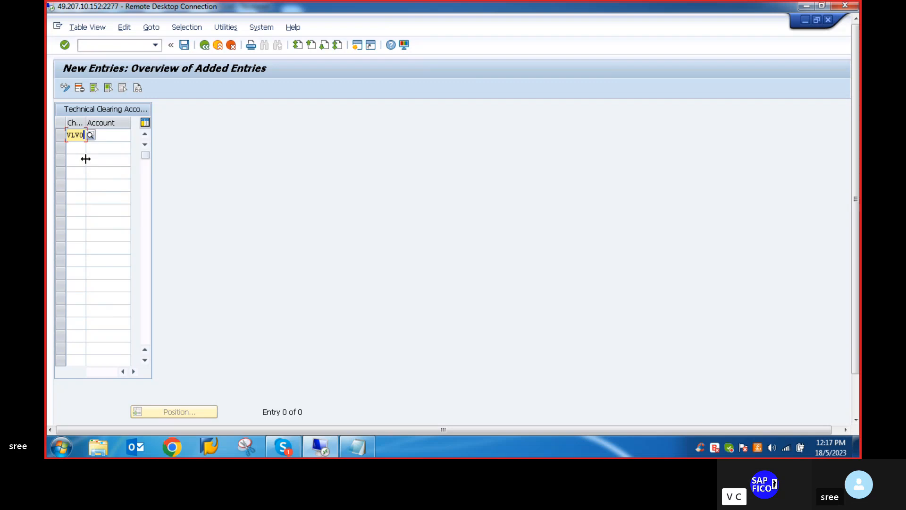
Assign G/L account 200002 from company code VLVO to the new entry and save it in the proposed customizing request.
click(105, 135)
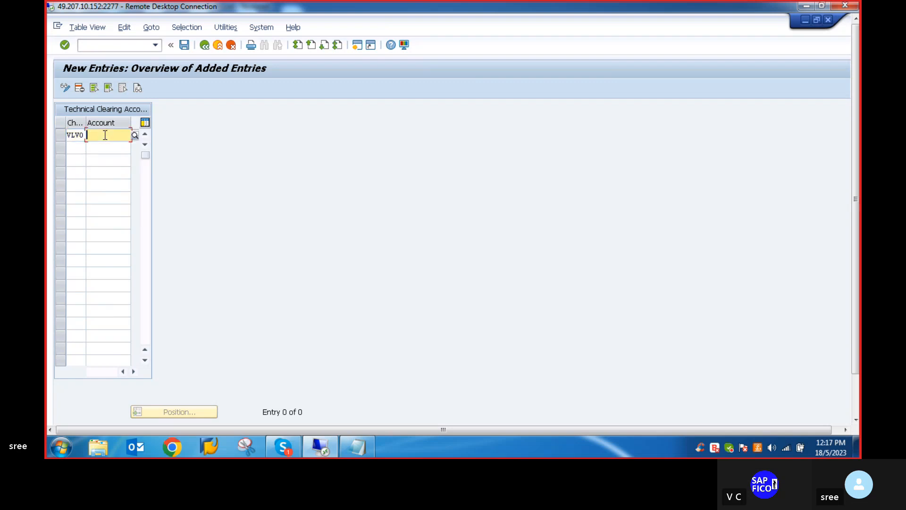
key(F4)
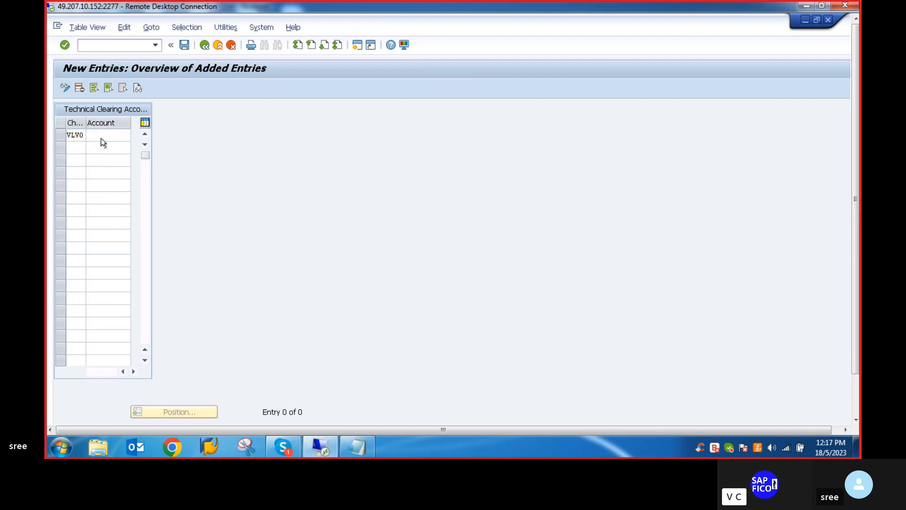
click(174, 194)
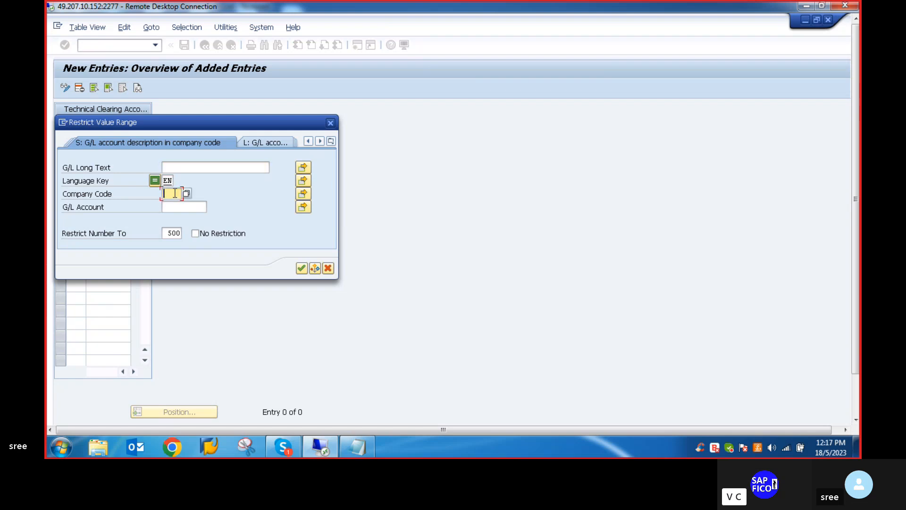
text(VLVO)
key(Return)
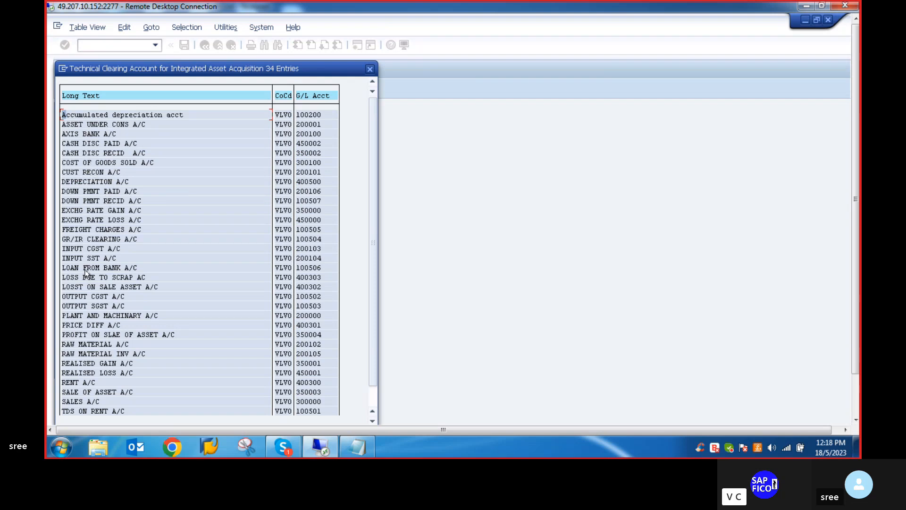
scroll(90, 392, down, 1)
double_click(91, 393)
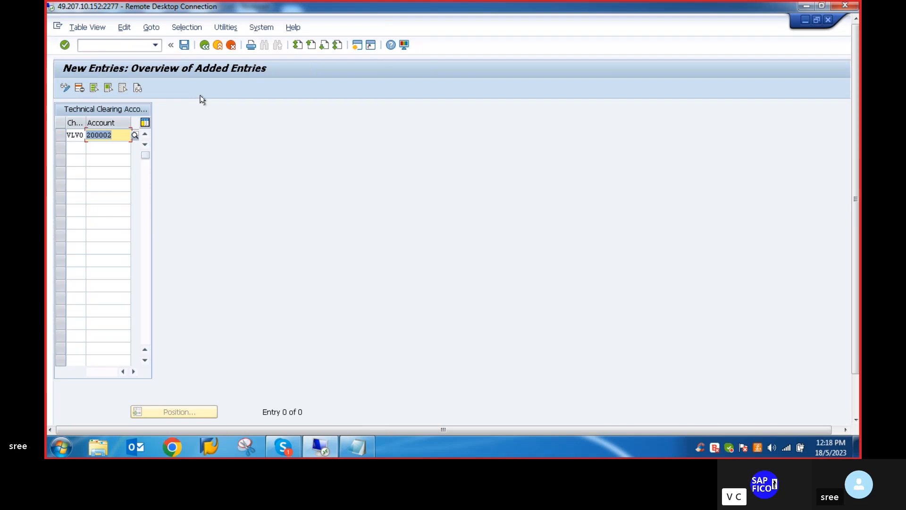
key(Return)
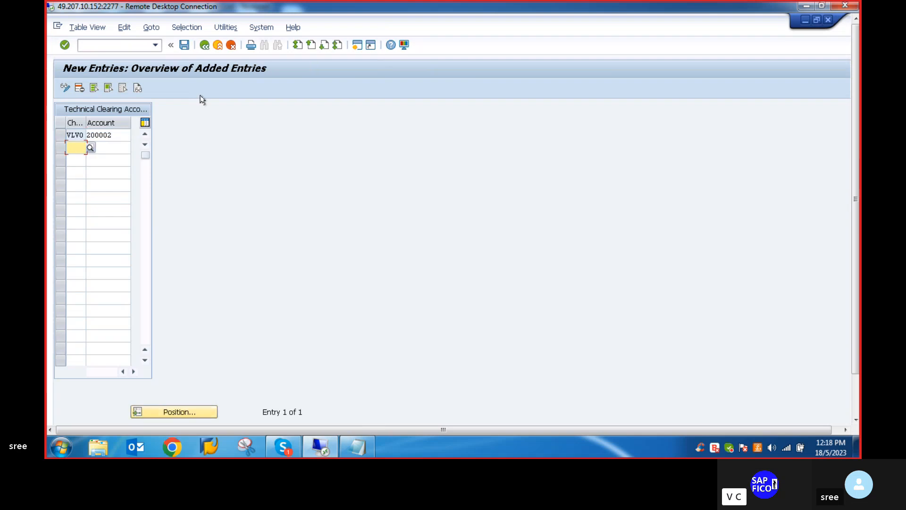
click(185, 45)
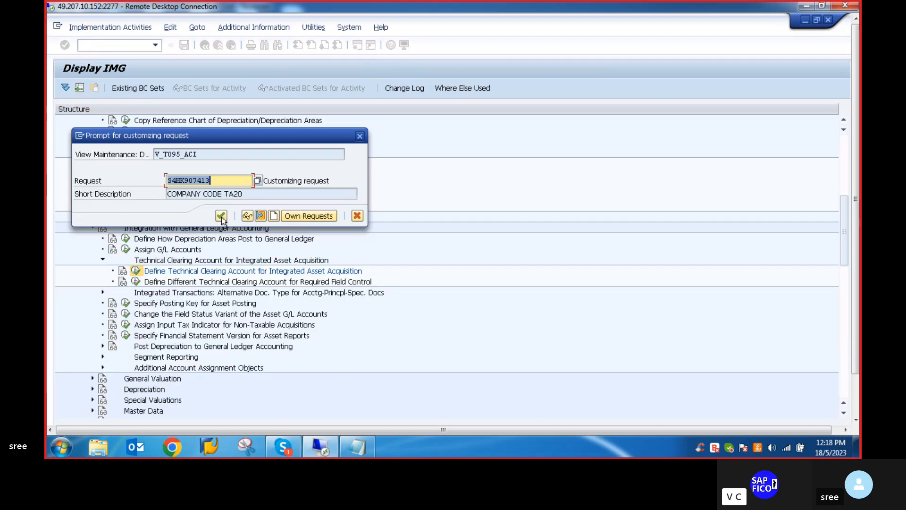
click(220, 213)
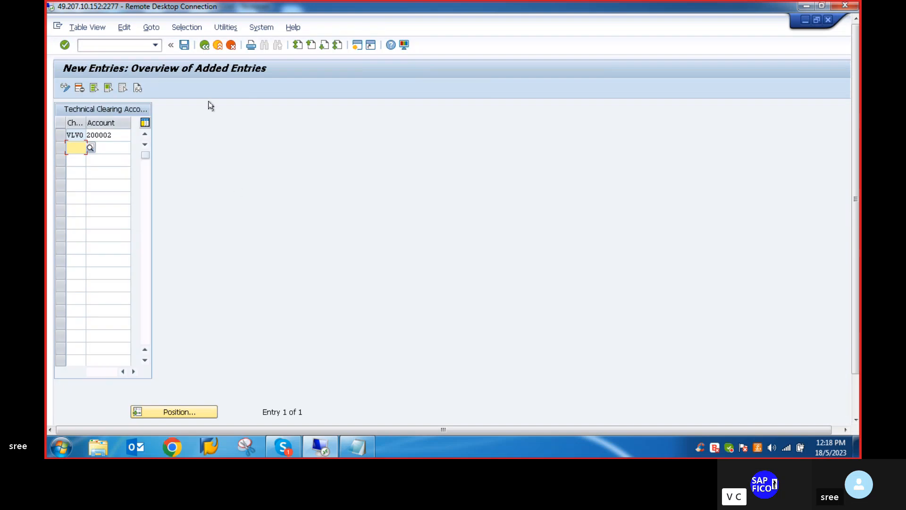
Switch to Notepad and review the Integration with General Ledger Accounting items in the asset accounting configuration notes.
drag(855, 167, 829, 165)
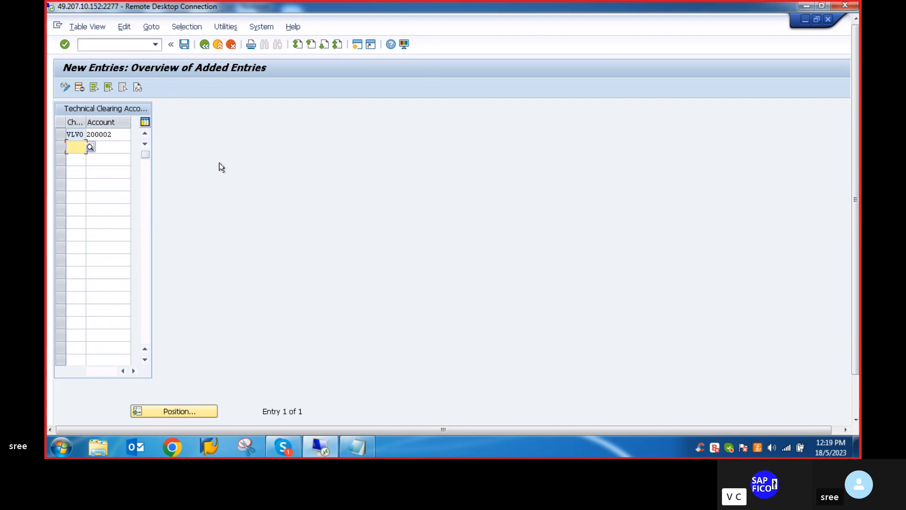
click(330, 448)
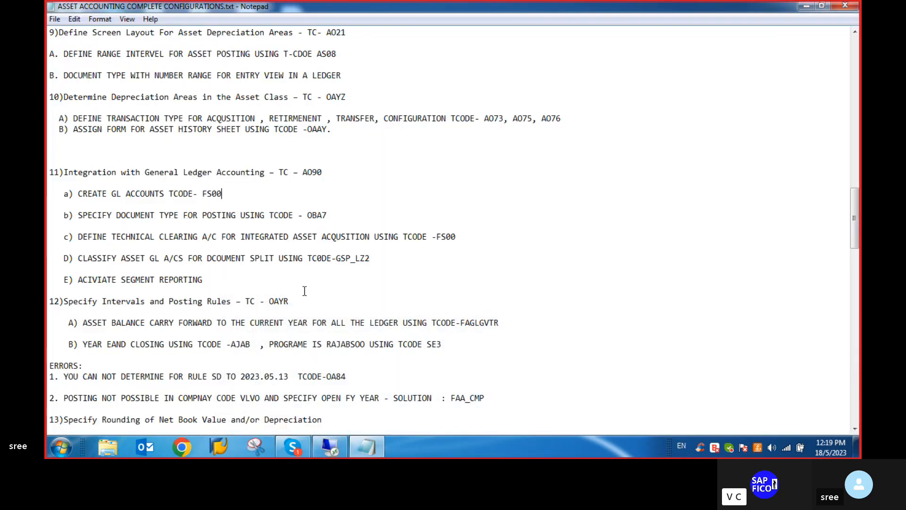
scroll(304, 288, down, 1)
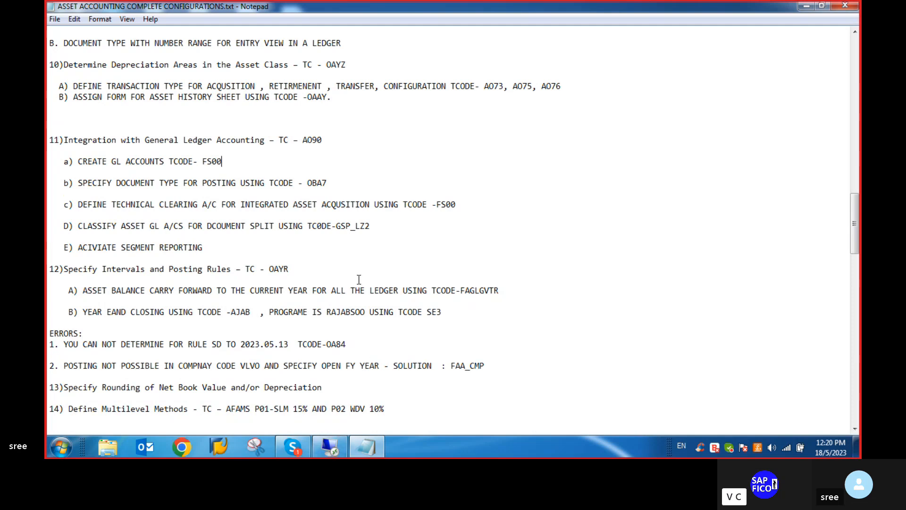
Return to the SAP session and run transaction AO90 for chart of depreciation VLVO.
click(334, 446)
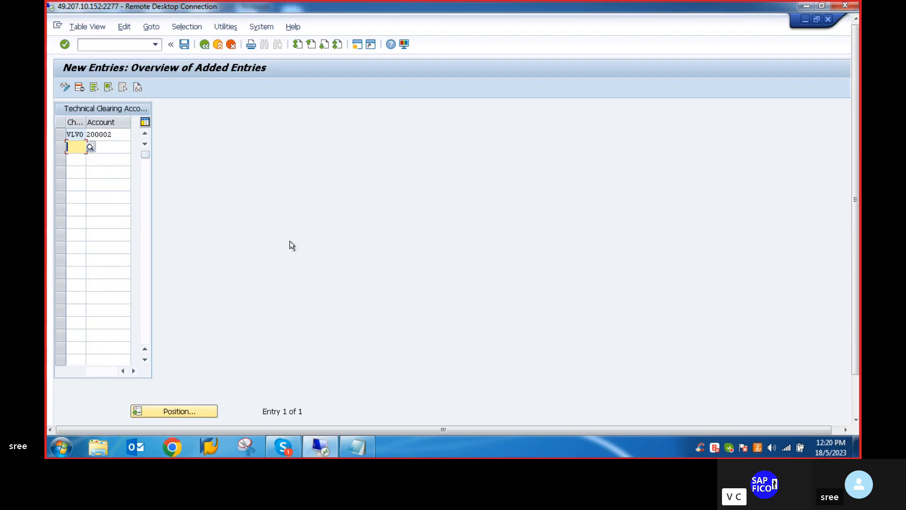
click(82, 44)
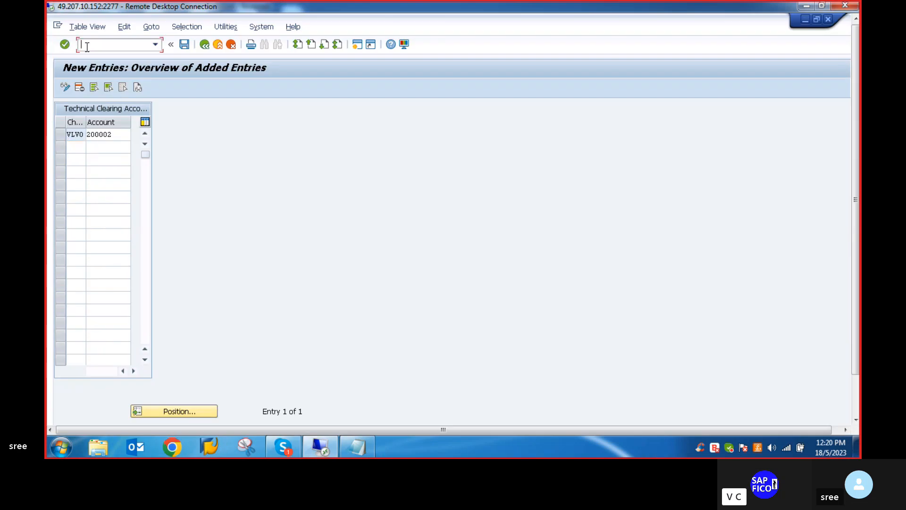
text(/NA)
text(BZON)
key(Return)
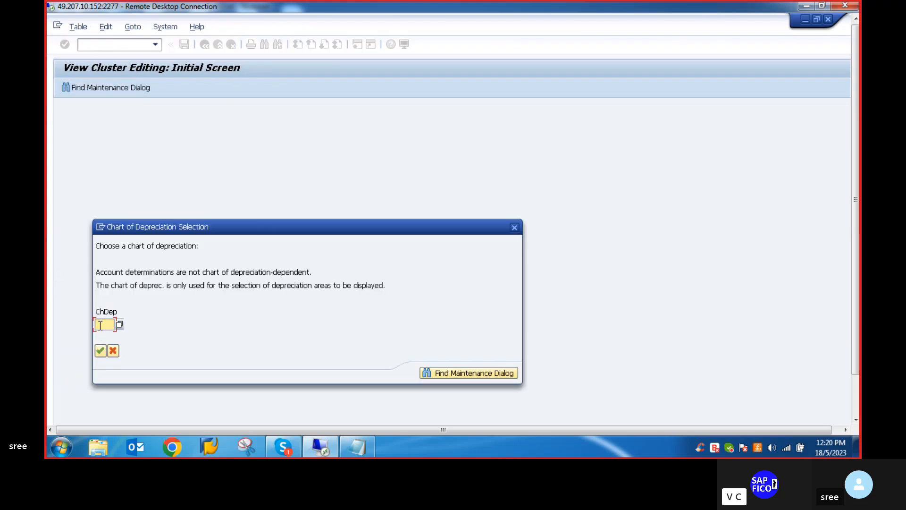
text(VLVO)
key(Return)
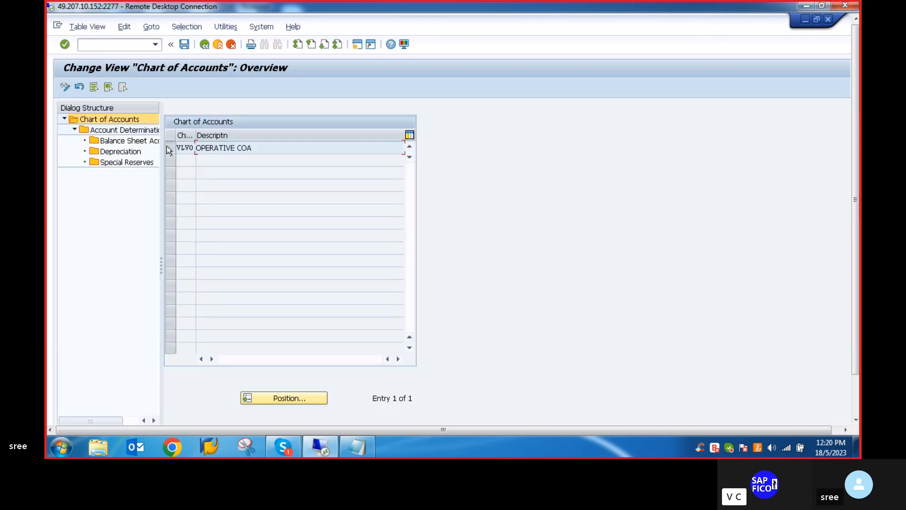
Open the account determinations for chart of accounts VLVO and jump to the entry VLVO_PM.
click(169, 148)
click(117, 131)
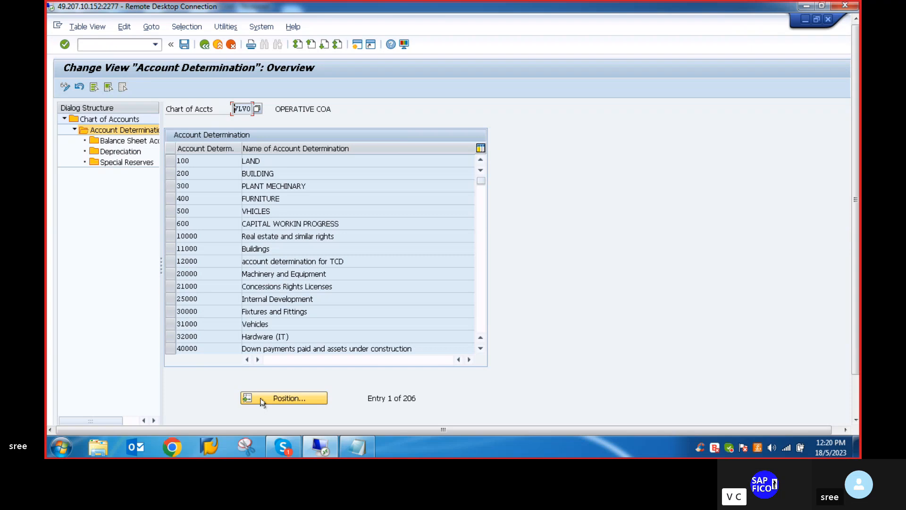
click(262, 400)
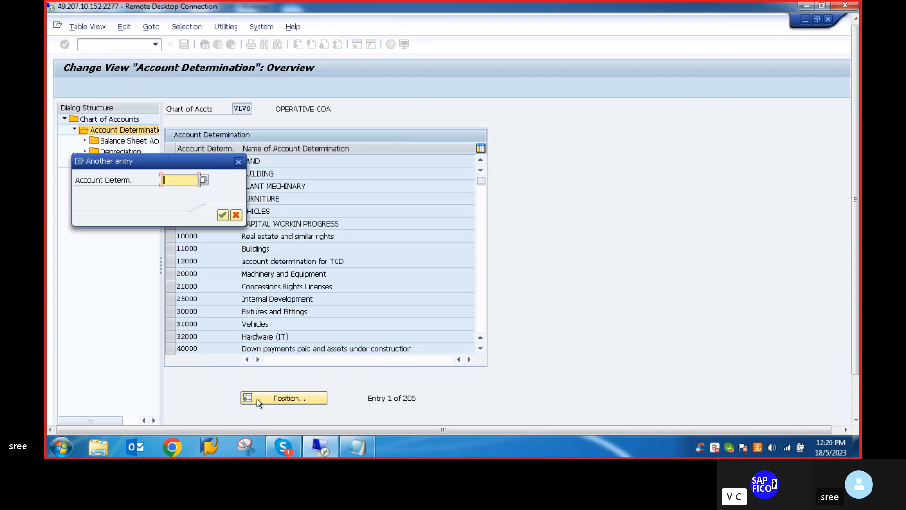
text(V)
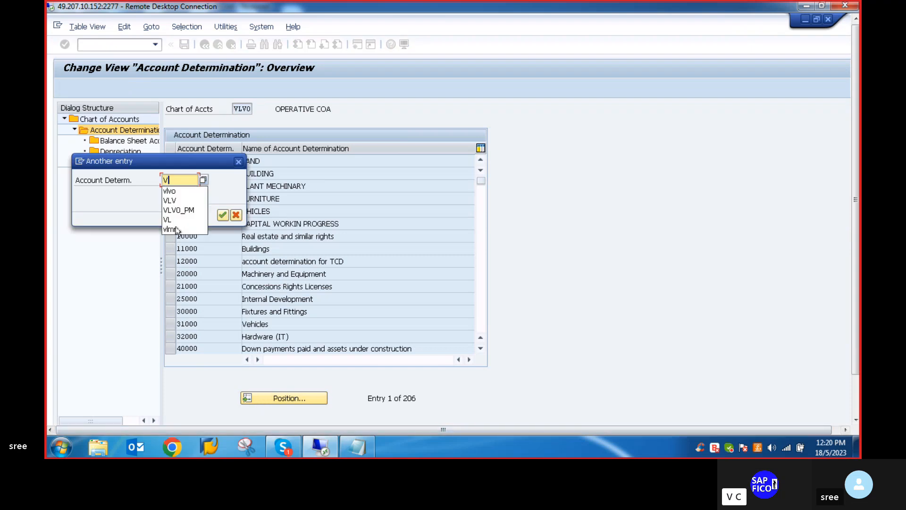
click(178, 209)
click(223, 215)
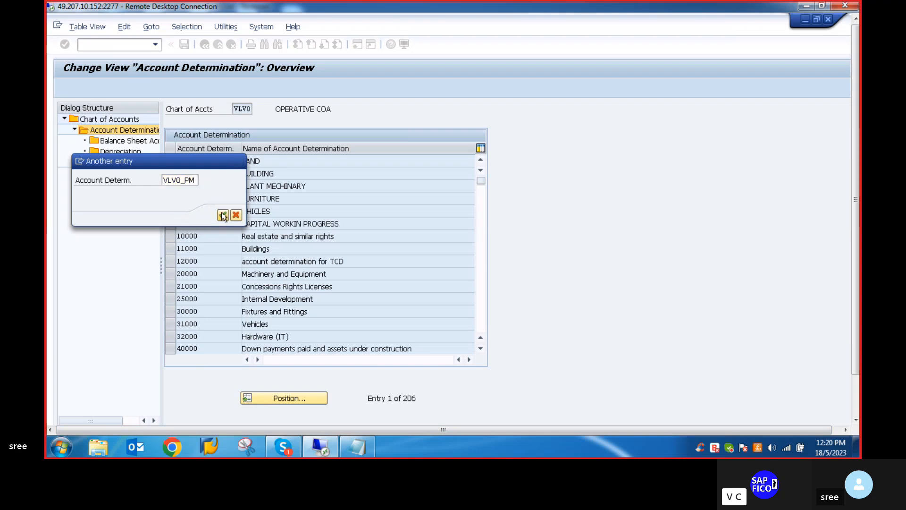
Open the balance sheet accounts of account determination VLVO_MAN and assign company code VLVO's plant and machinery account 200000 as Bal.Sh.Acct APC.
click(169, 175)
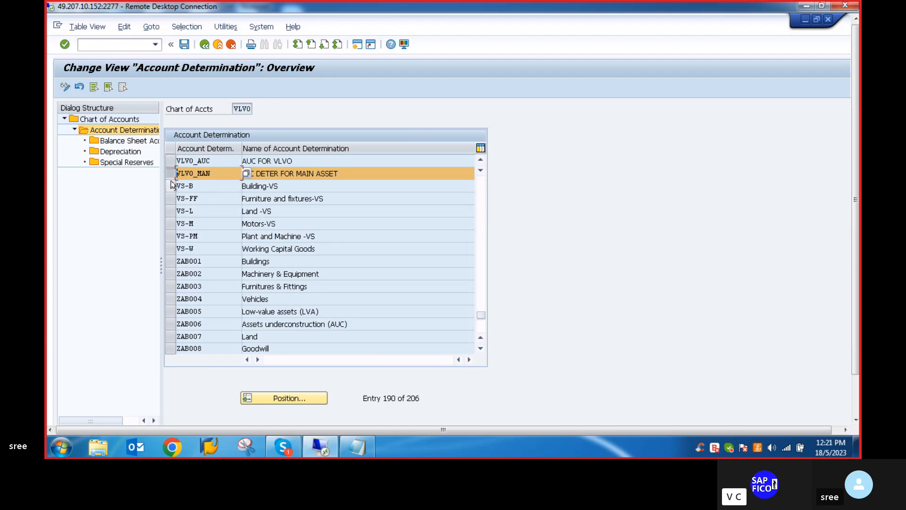
double_click(121, 141)
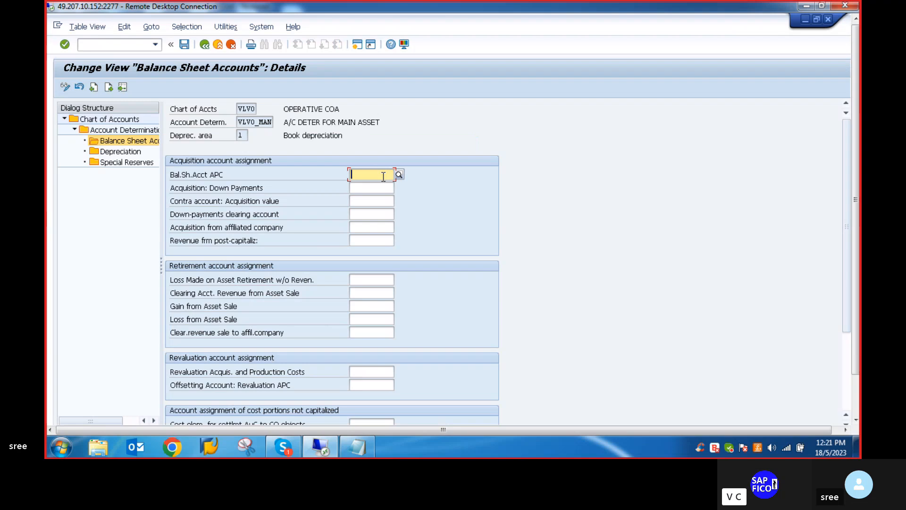
key(F4)
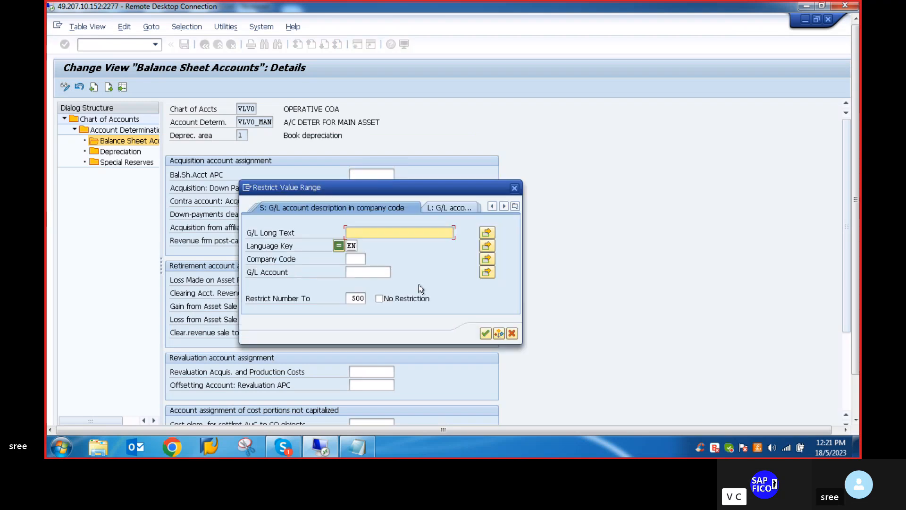
click(356, 259)
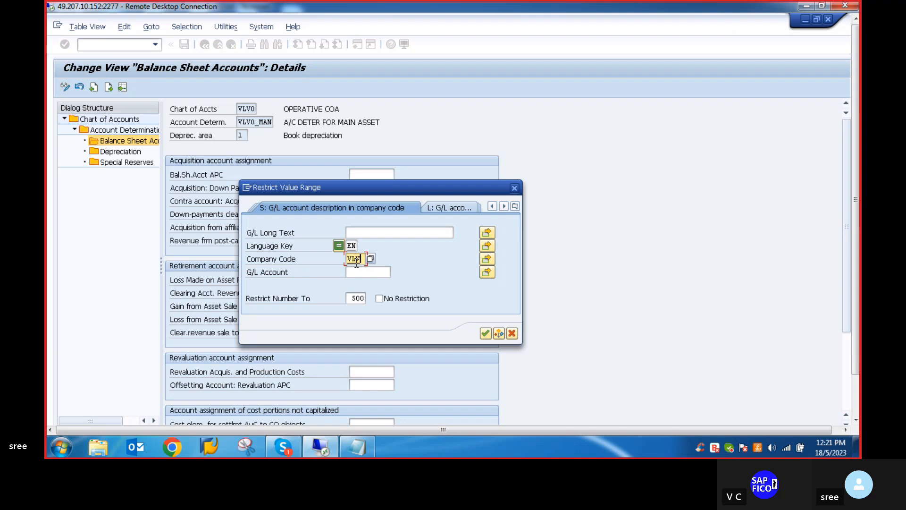
key(Return)
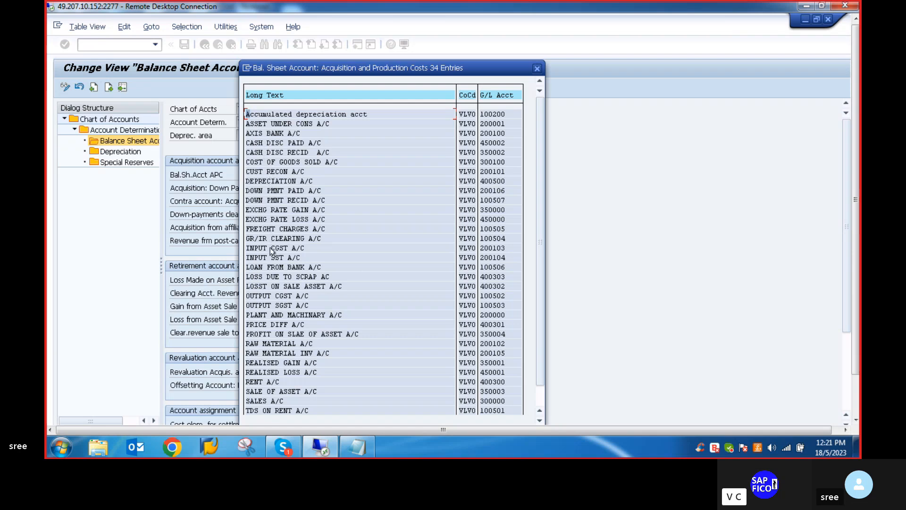
click(273, 314)
double_click(272, 315)
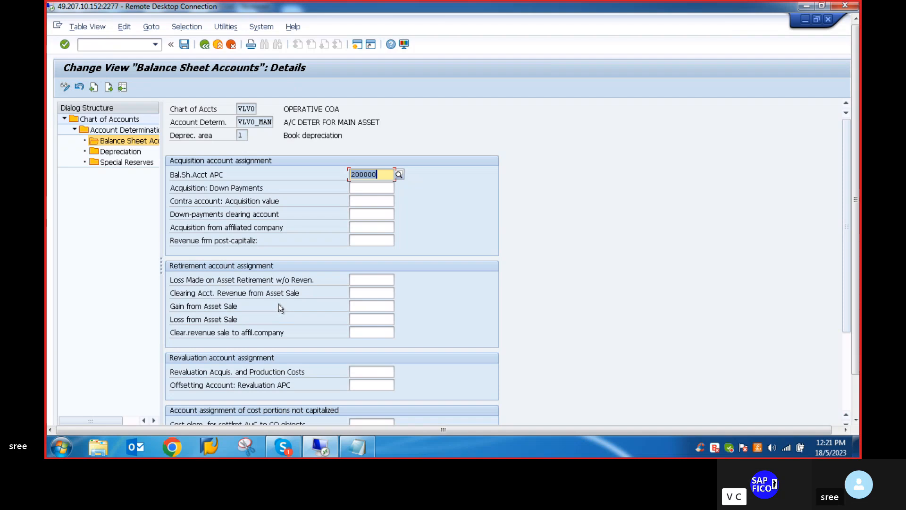
Look up the G/L accounts of company code VLVO and assign 400303 to Loss Made on Asset Retirement w/o Reven.
click(370, 280)
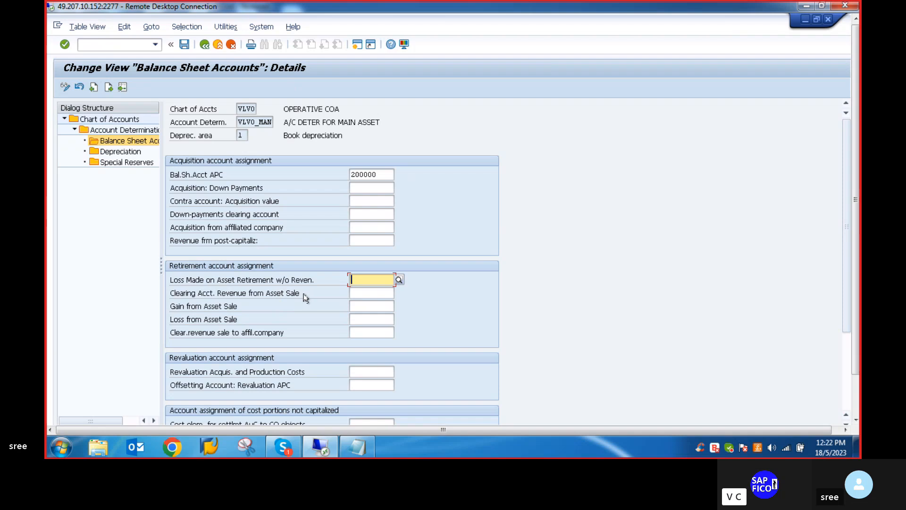
key(F4)
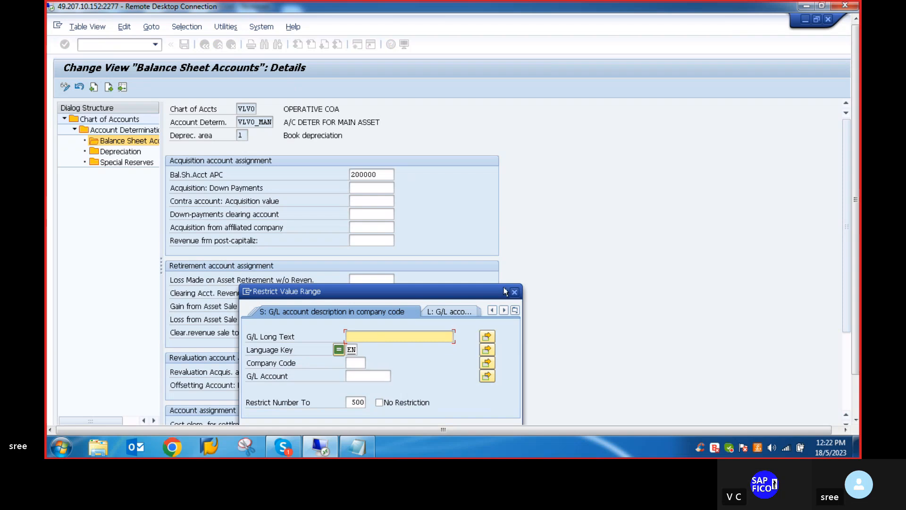
click(515, 291)
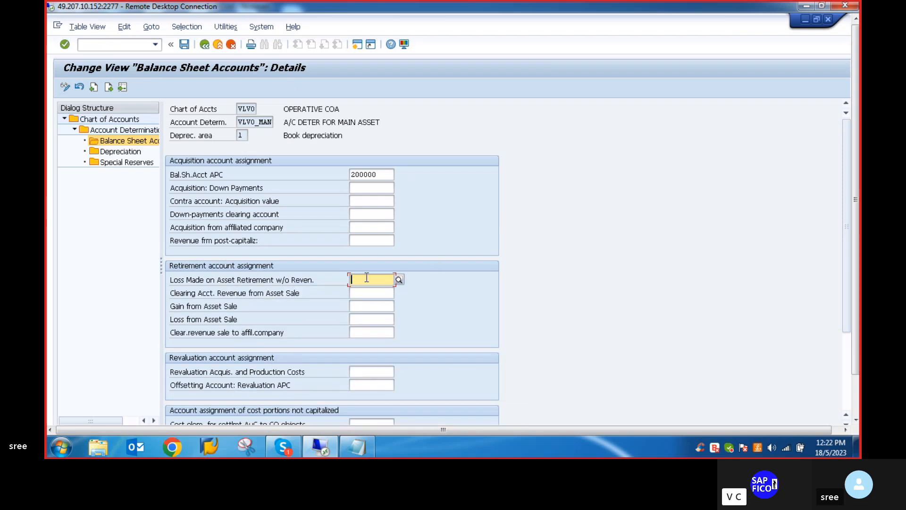
key(F4)
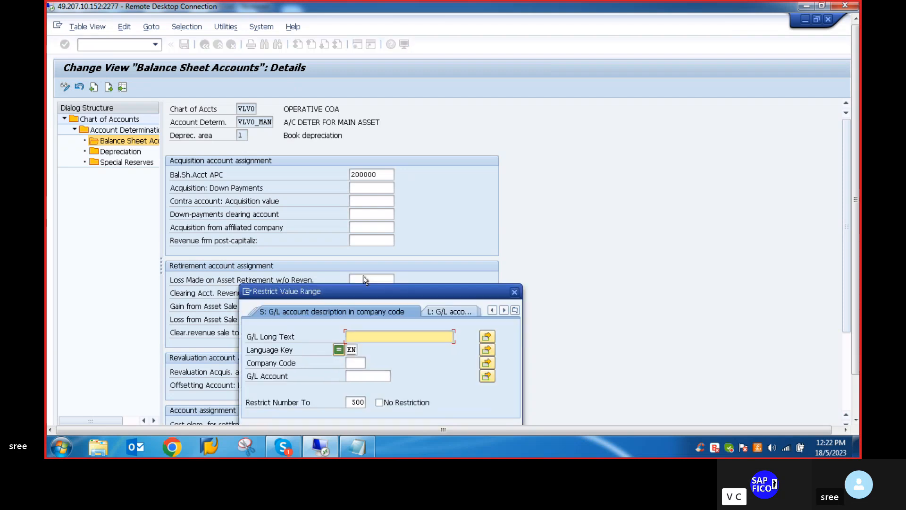
click(354, 362)
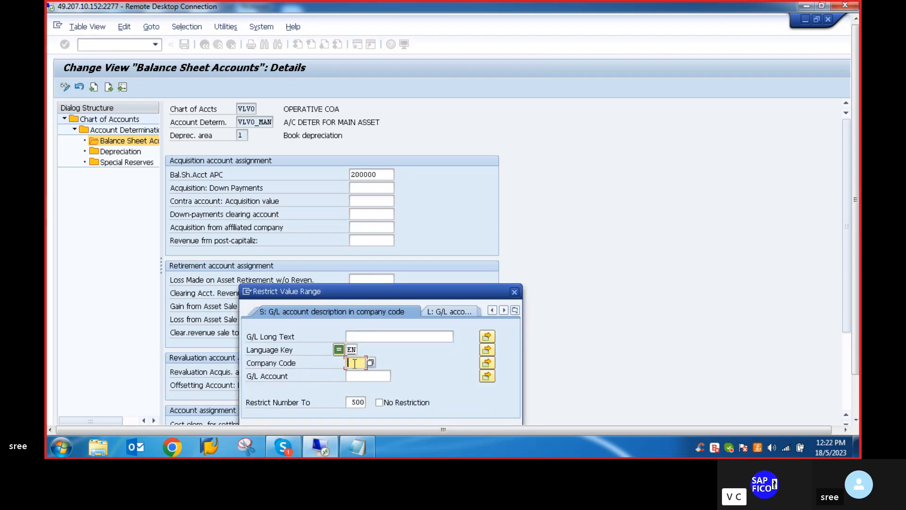
text(VLVO)
key(Return)
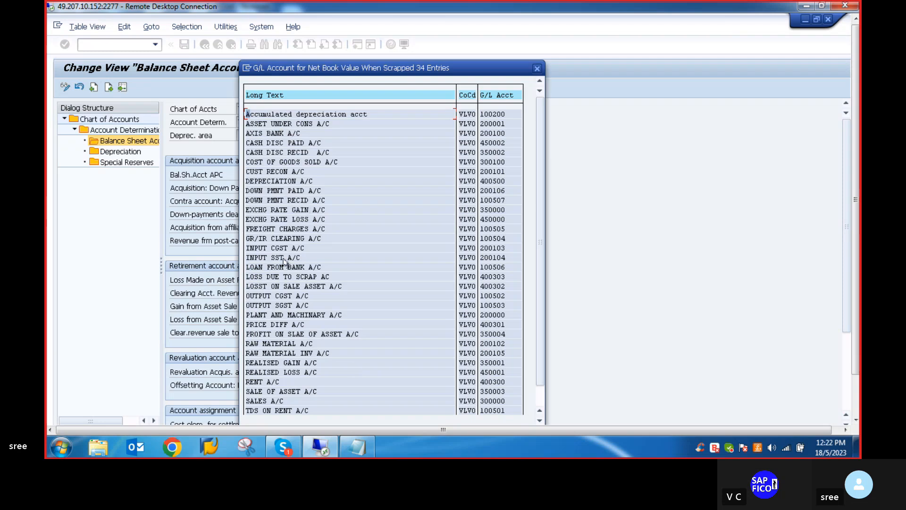
double_click(268, 278)
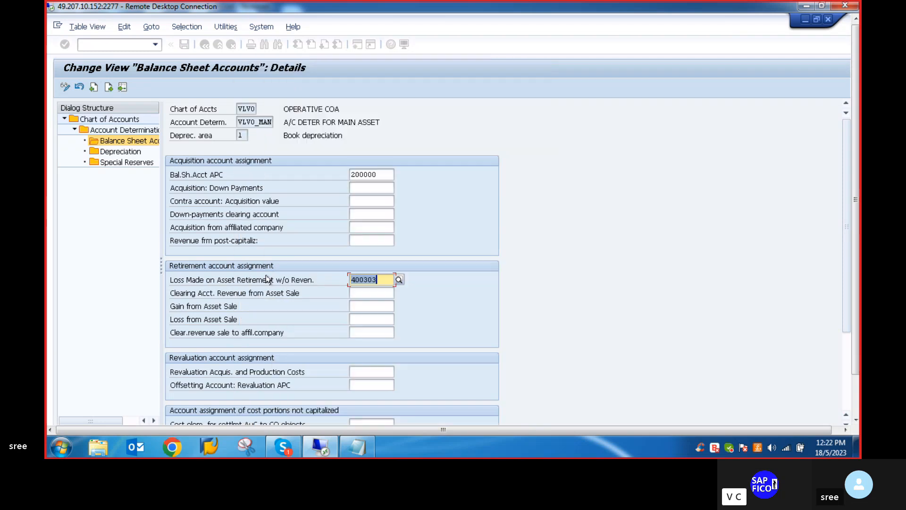
Assign the sale of asset account 350003 from company code VLVO to Clearing Acct. Revenue from Asset Sale.
click(384, 293)
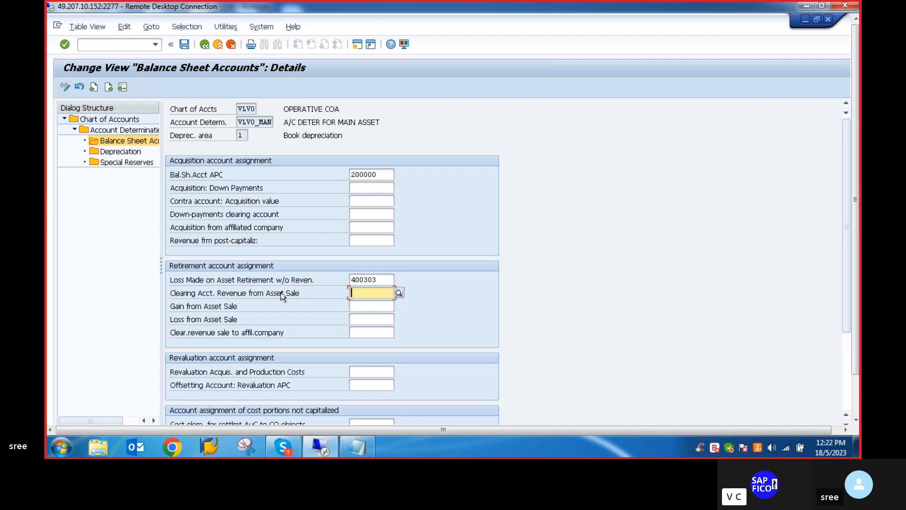
click(401, 295)
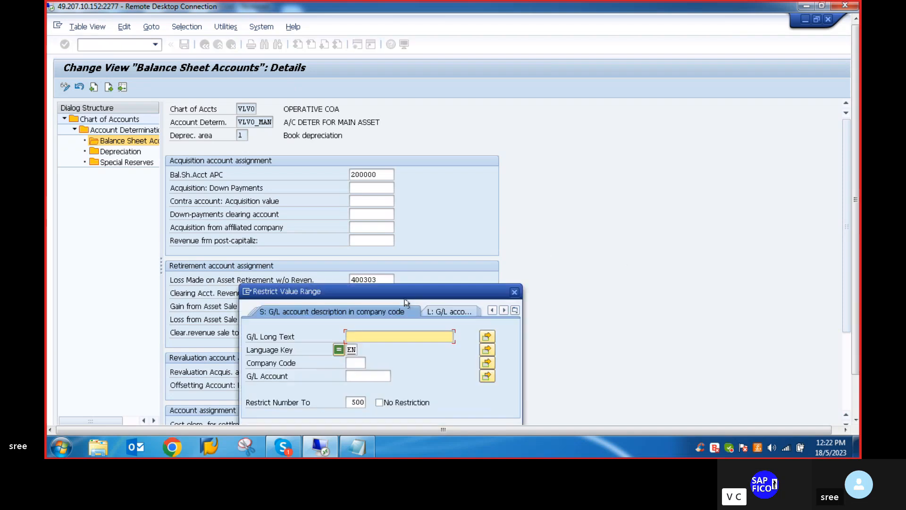
click(356, 362)
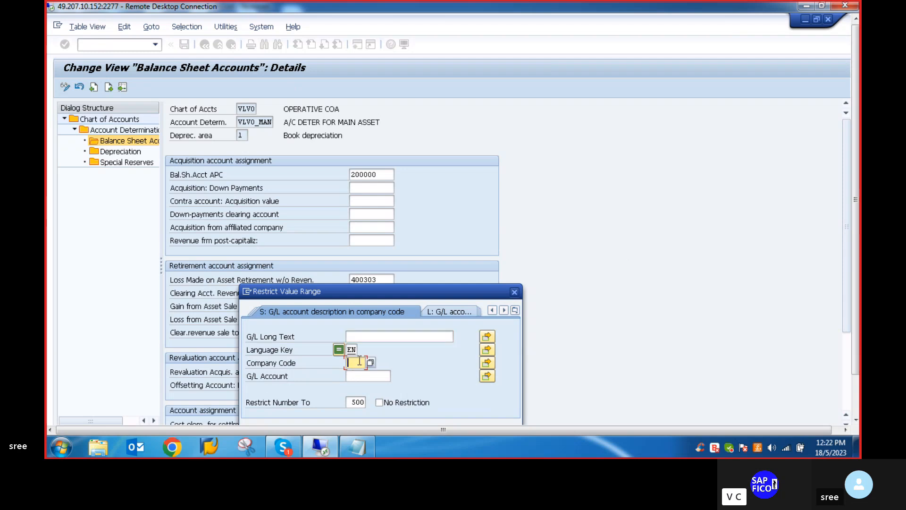
text(VLV0)
key(Return)
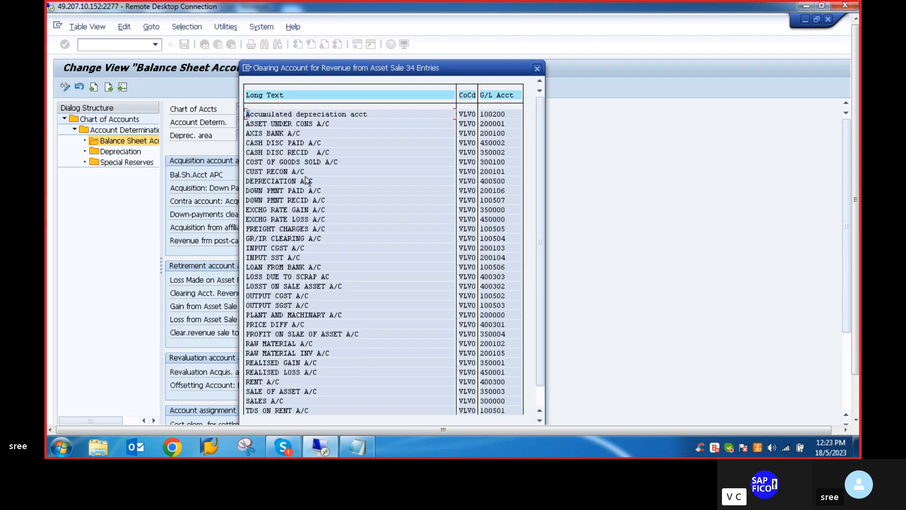
double_click(273, 393)
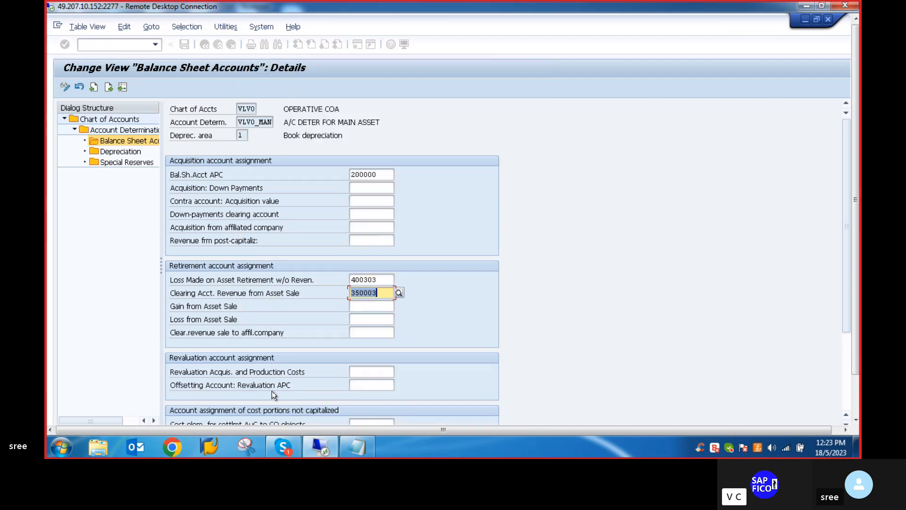
Assign the profit on sale of asset account 350004 from company code VLVO to Gain from Asset Sale.
click(364, 307)
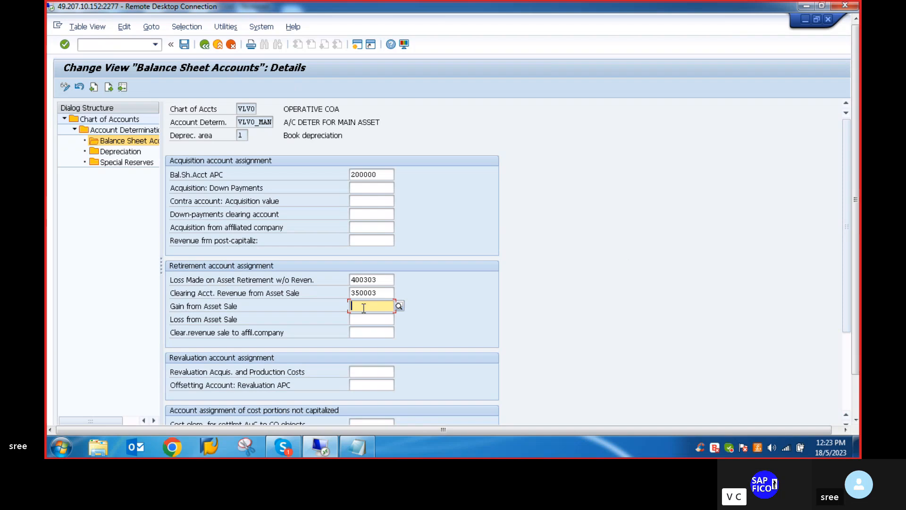
key(F4)
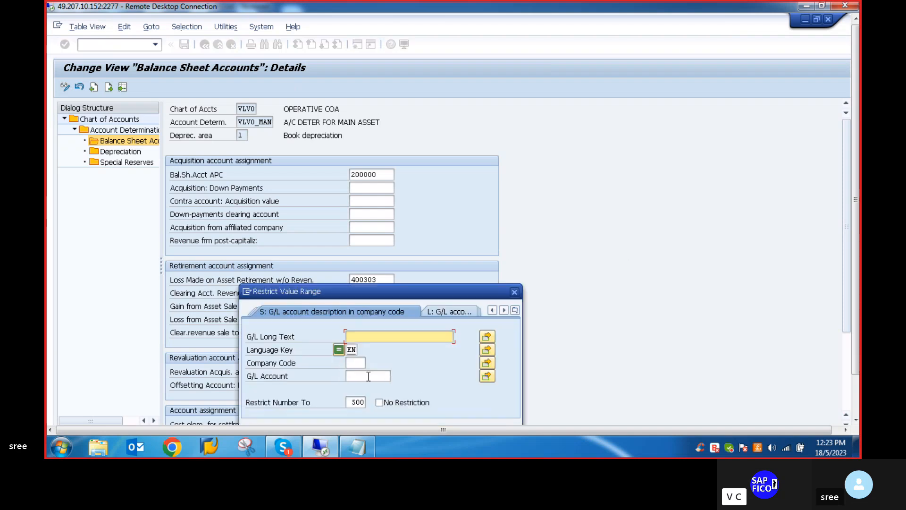
click(356, 362)
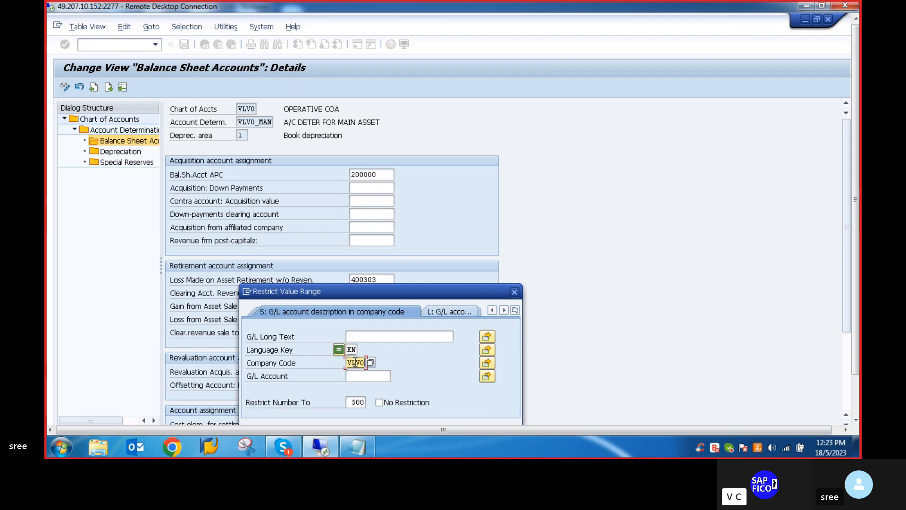
key(Return)
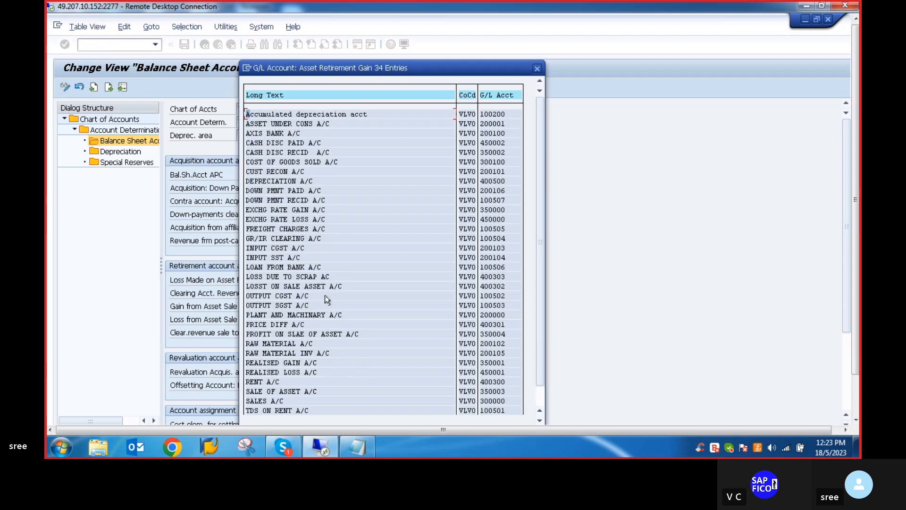
scroll(327, 300, down, 3)
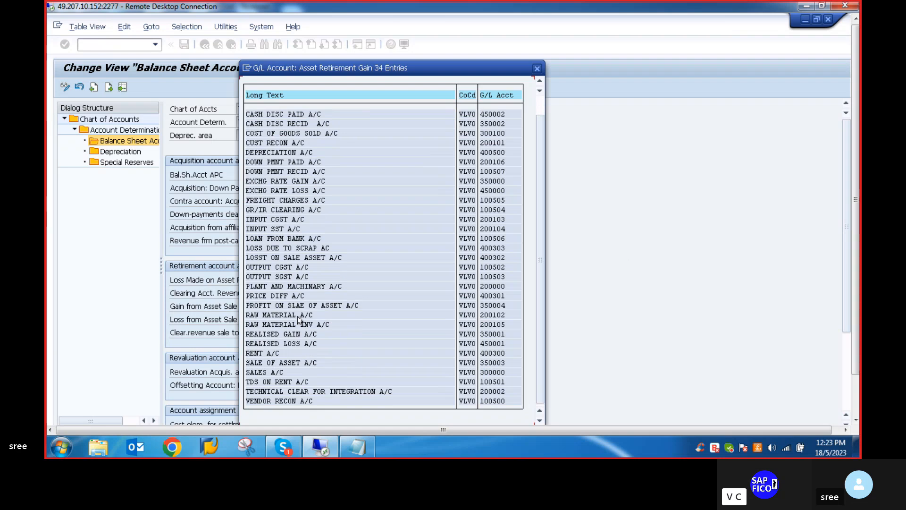
double_click(320, 305)
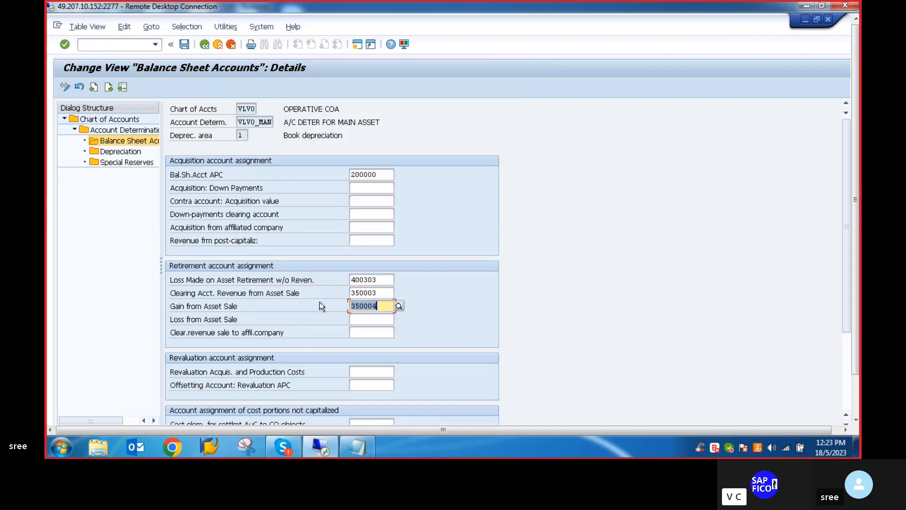
Assign the loss on sale of asset account 400302 from company code VLVO to Loss from Asset Sale.
click(362, 319)
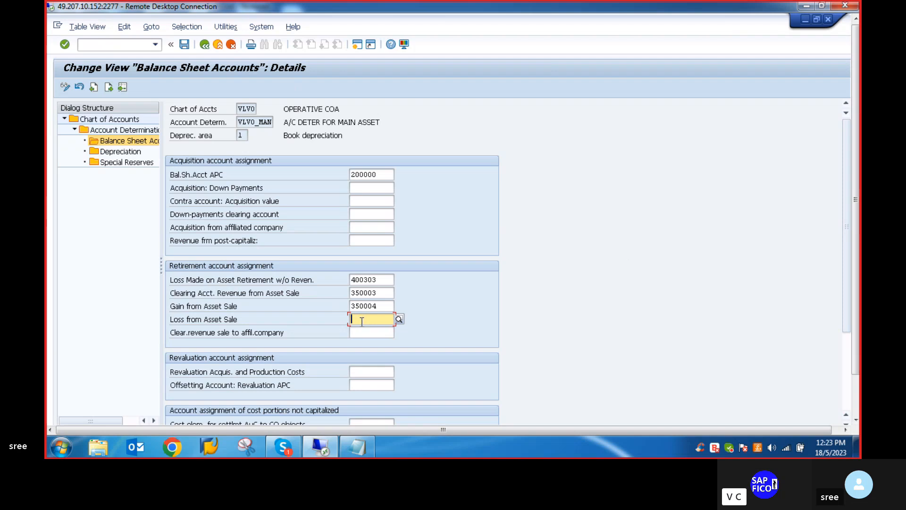
key(F4)
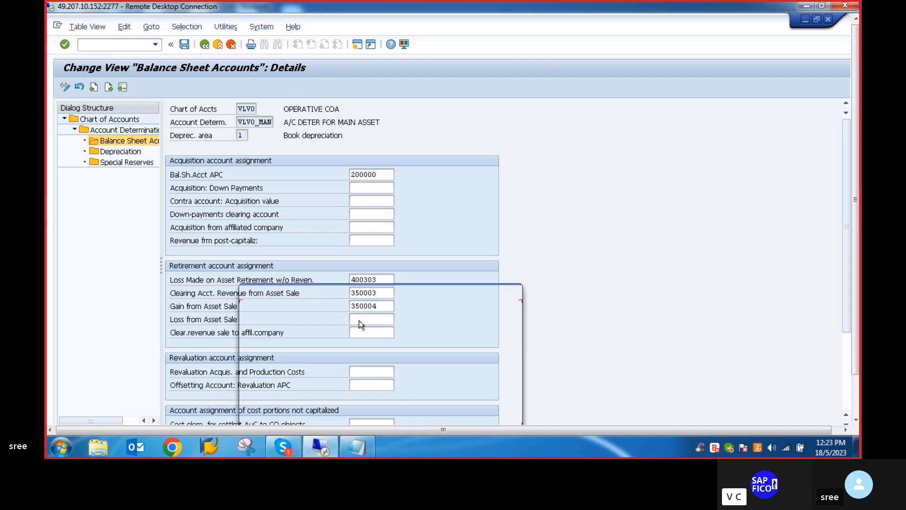
click(357, 362)
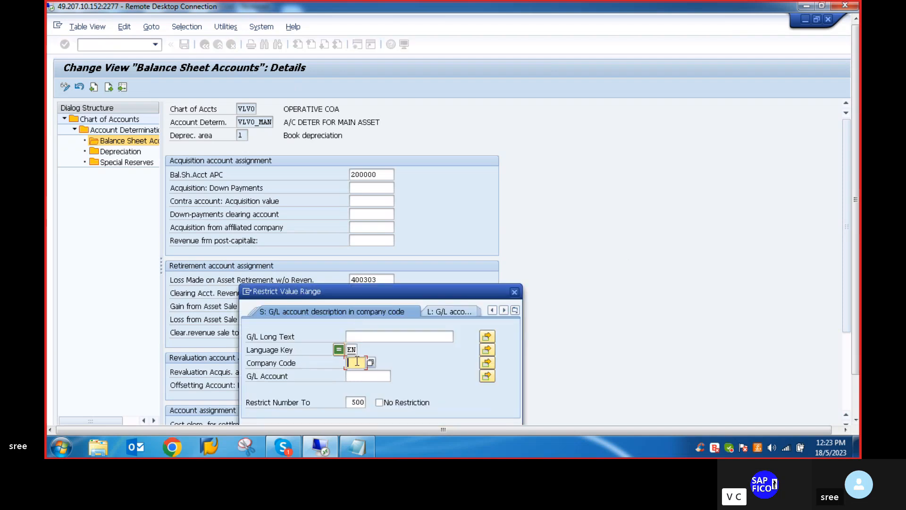
text(VLVO)
key(Return)
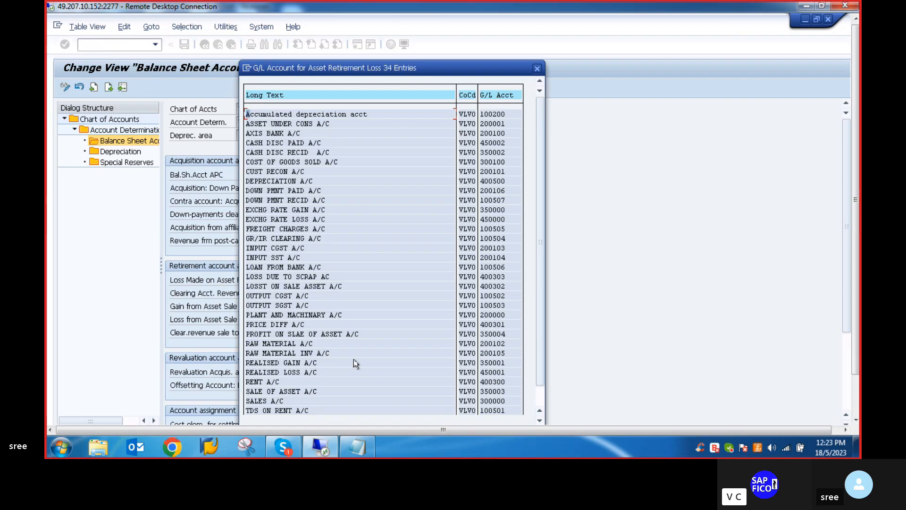
double_click(268, 285)
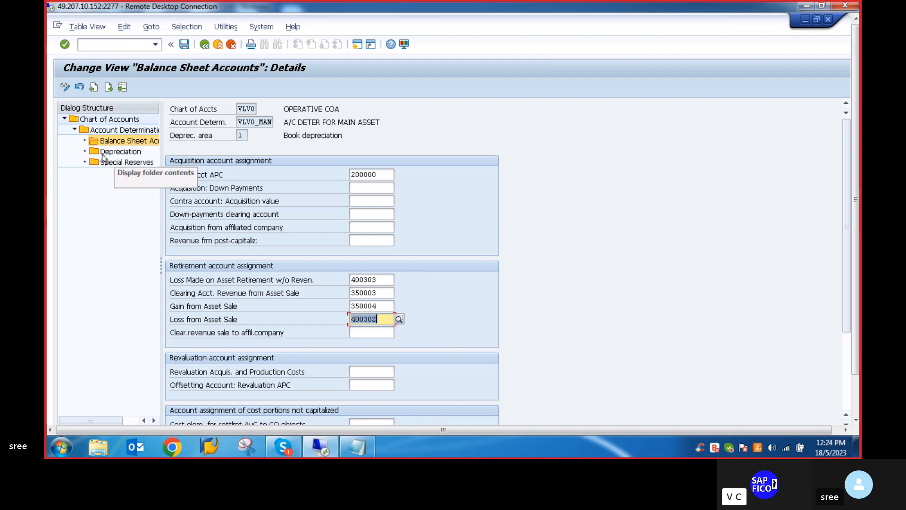
Save the VLVO_MAN balance sheet account assignments in the proposed customizing request, accepting the displayed messages.
click(183, 46)
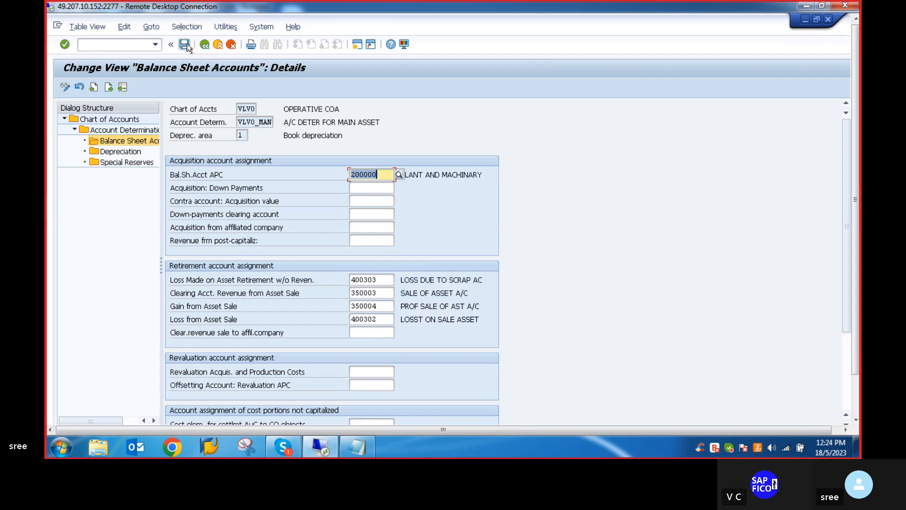
click(186, 45)
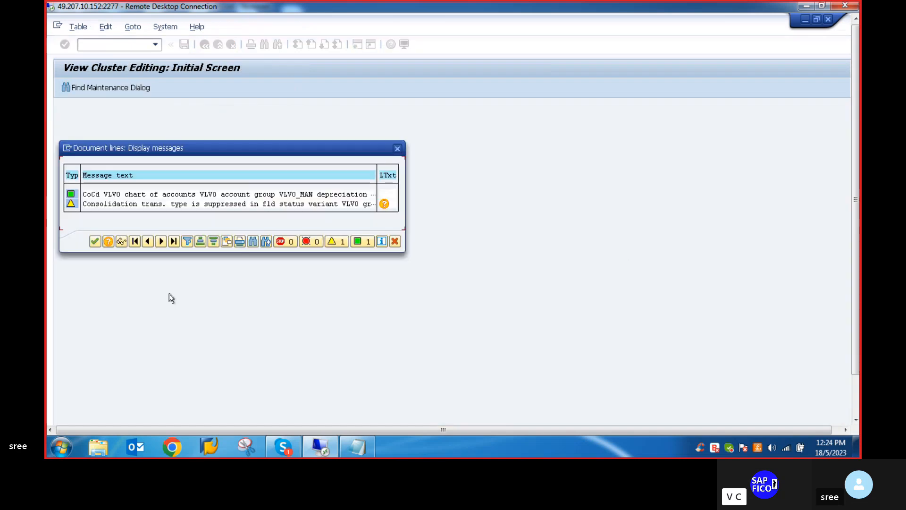
click(95, 241)
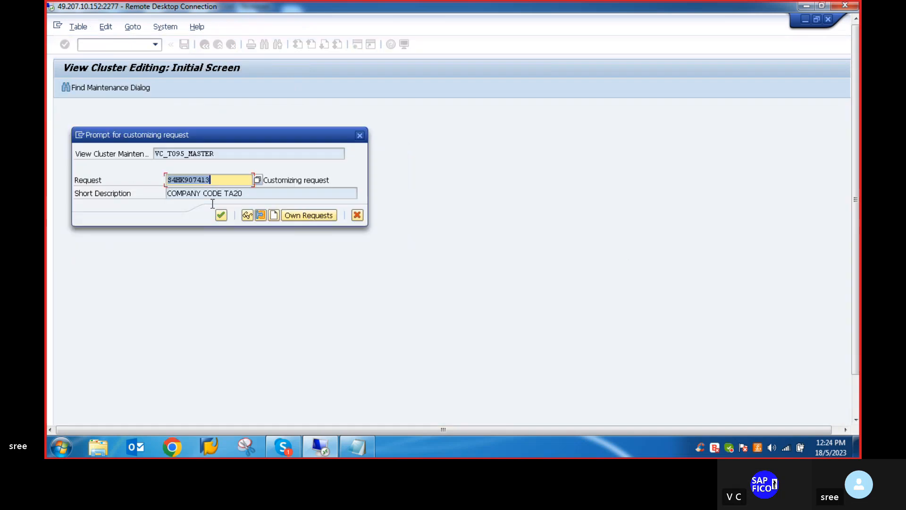
click(221, 215)
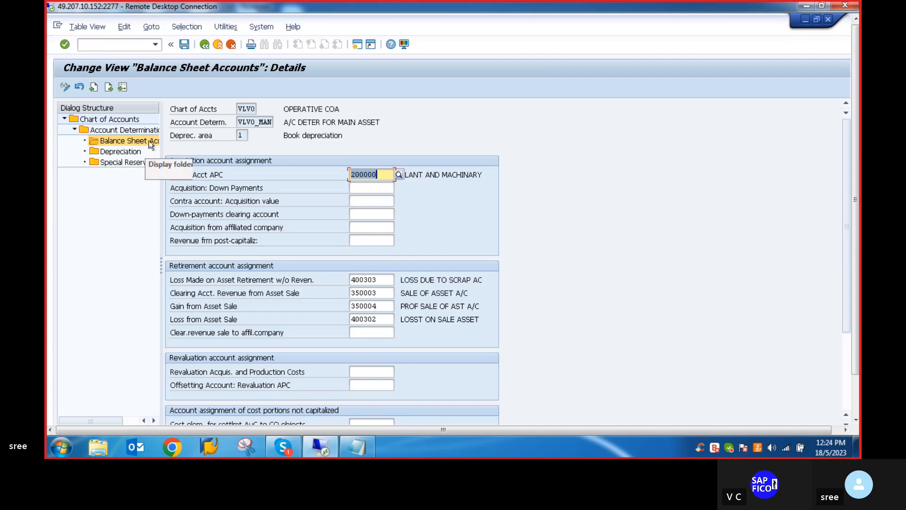
Open the VLVO_MAN depreciation accounts and assign accumulated depreciation account 100200 from company code VLVO to Acc.dep. accnt.for ordinary depreciation.
click(108, 151)
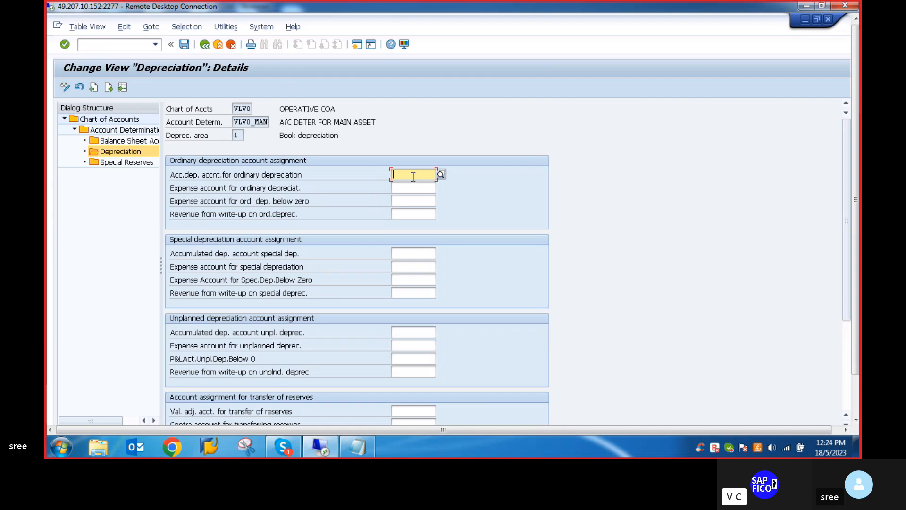
key(F4)
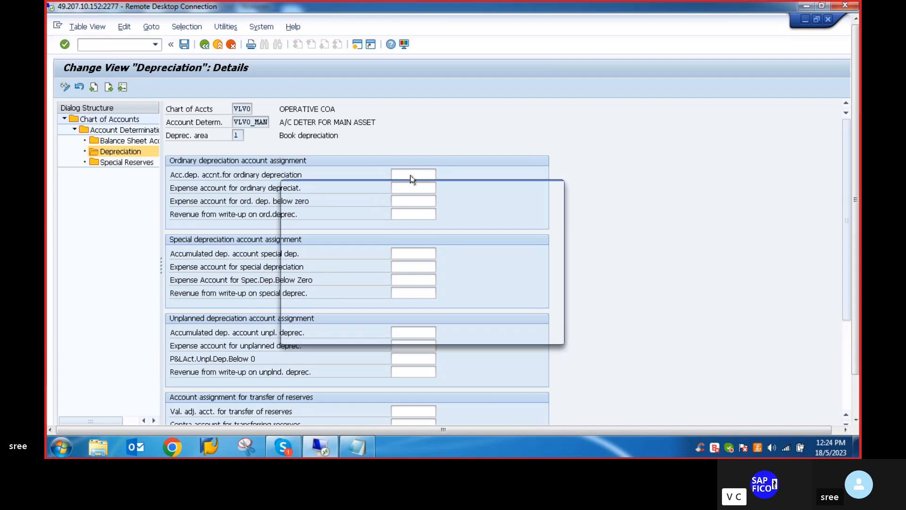
click(395, 257)
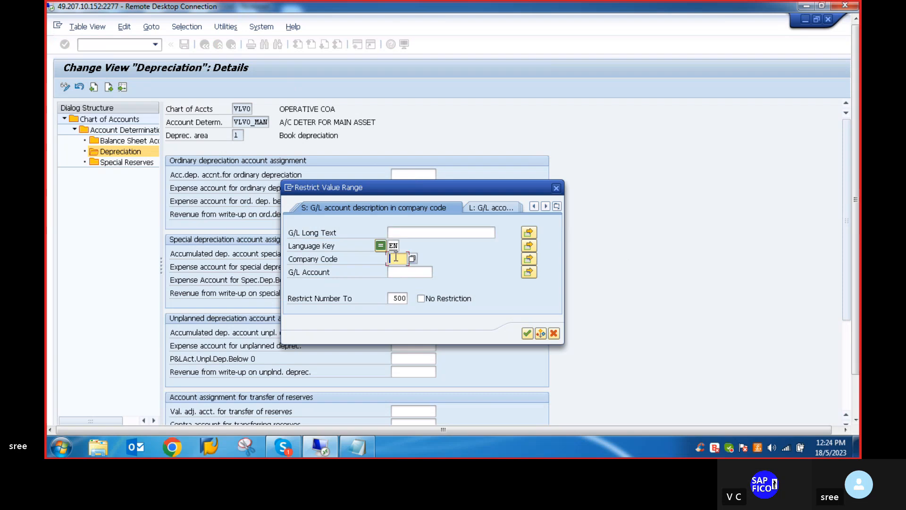
text(VLV0)
key(Return)
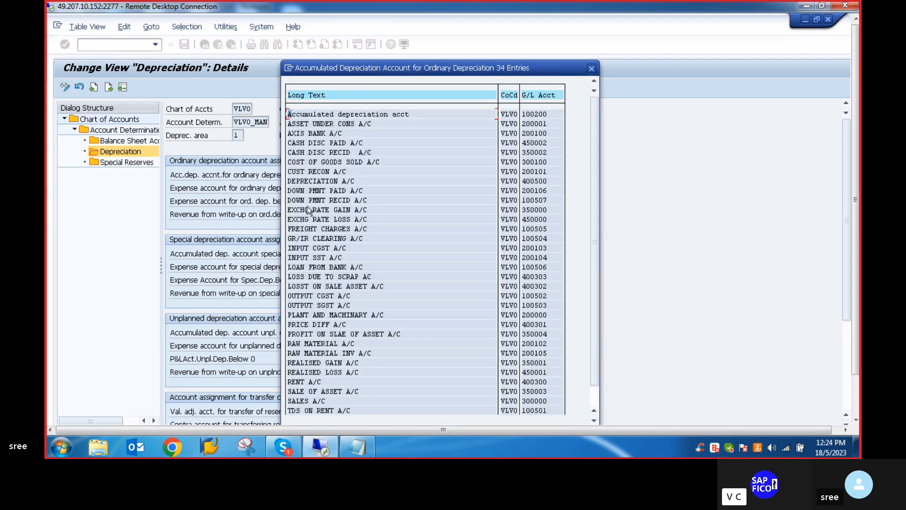
double_click(328, 115)
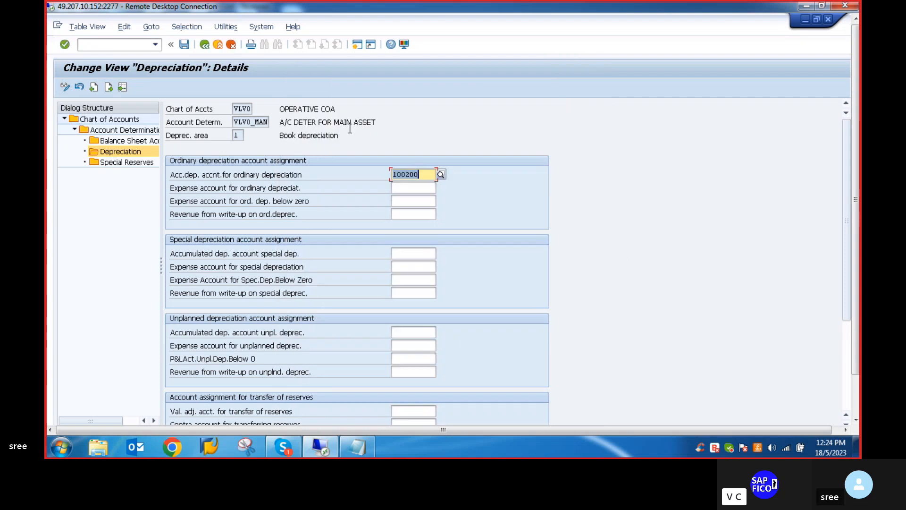
Assign the depreciation account 400500 from company code VLVO to Expense account for ordinary depreciat.
click(402, 188)
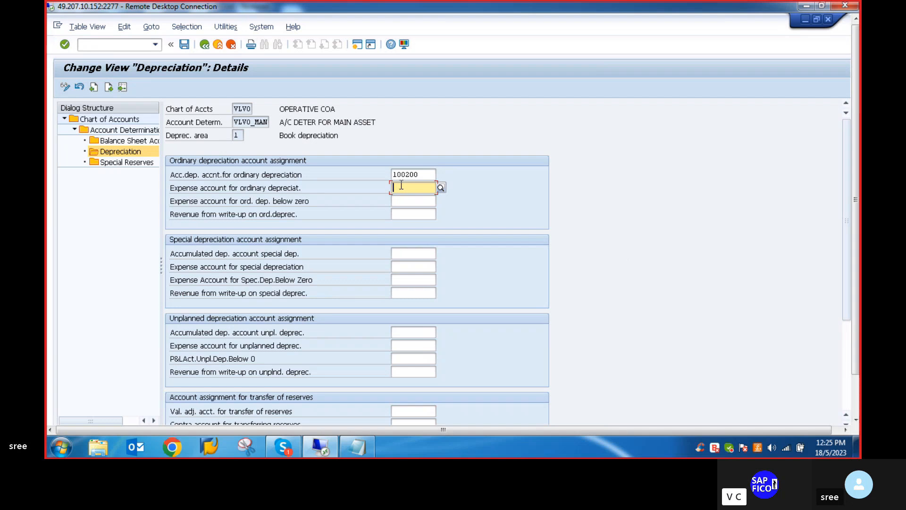
key(F4)
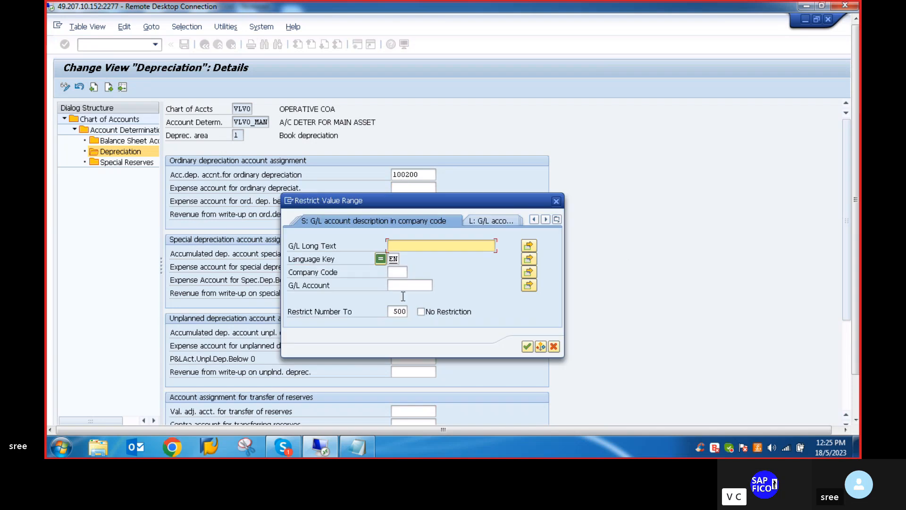
click(396, 273)
text(VLV0)
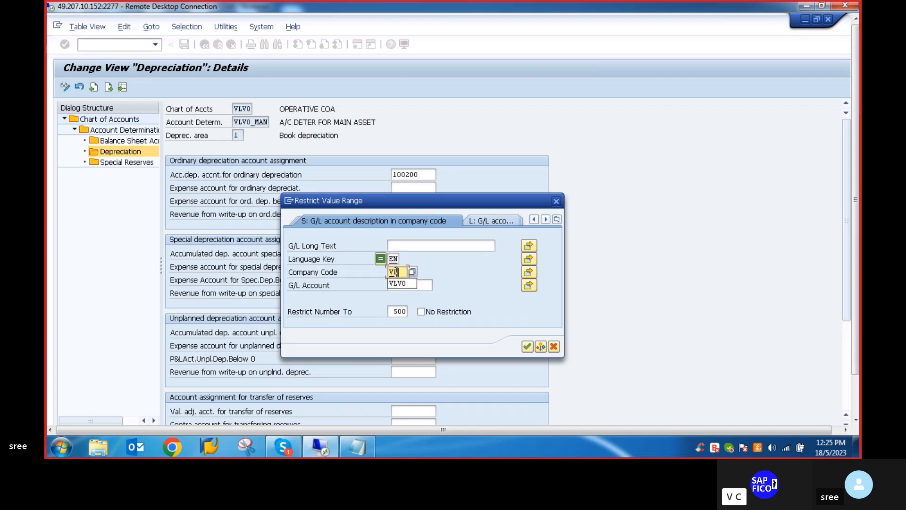
key(Return)
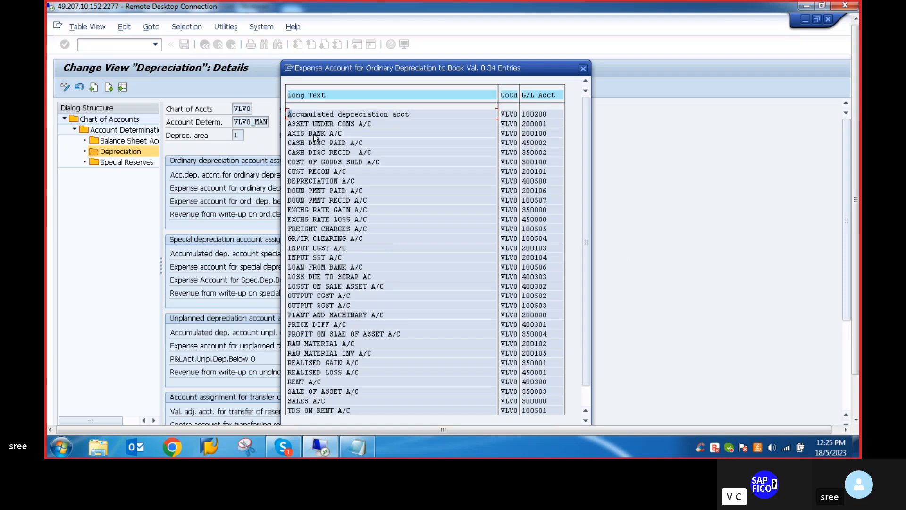
double_click(308, 182)
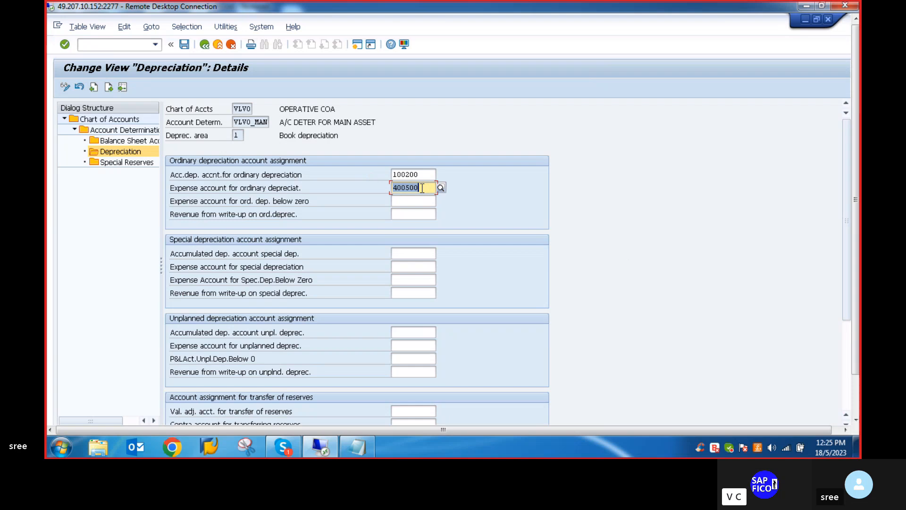
key(Return)
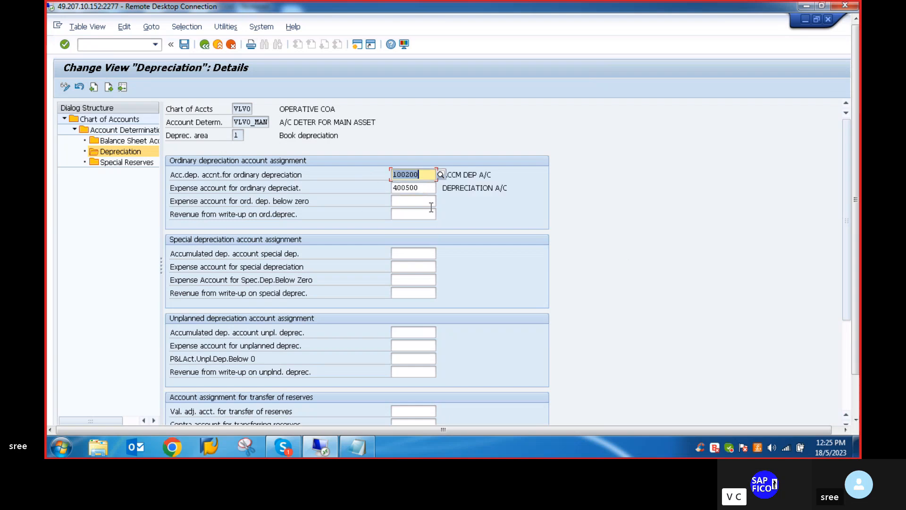
Save the VLVO_MAN depreciation account assignments and accept the displayed messages.
click(424, 201)
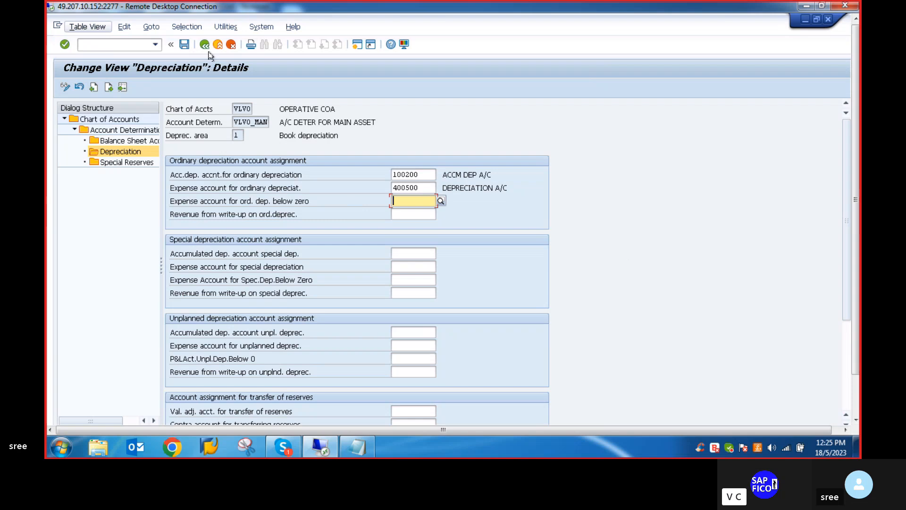
click(184, 44)
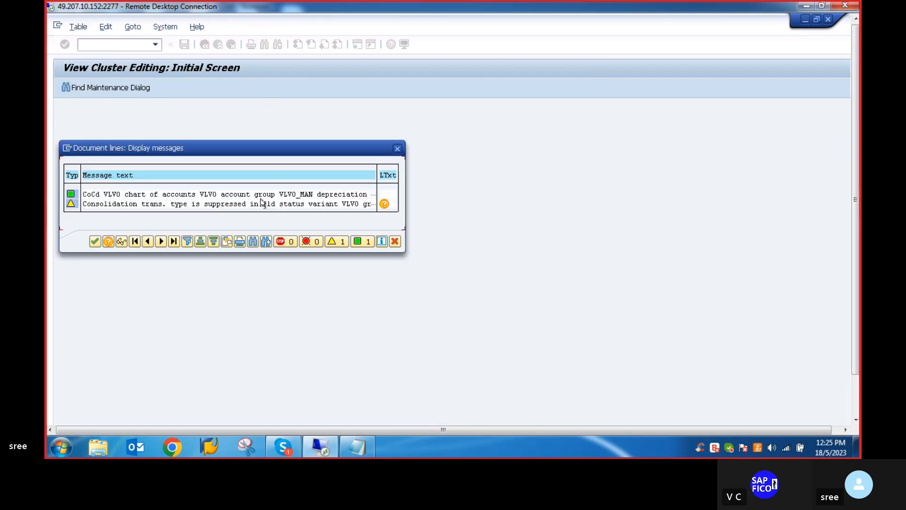
click(94, 242)
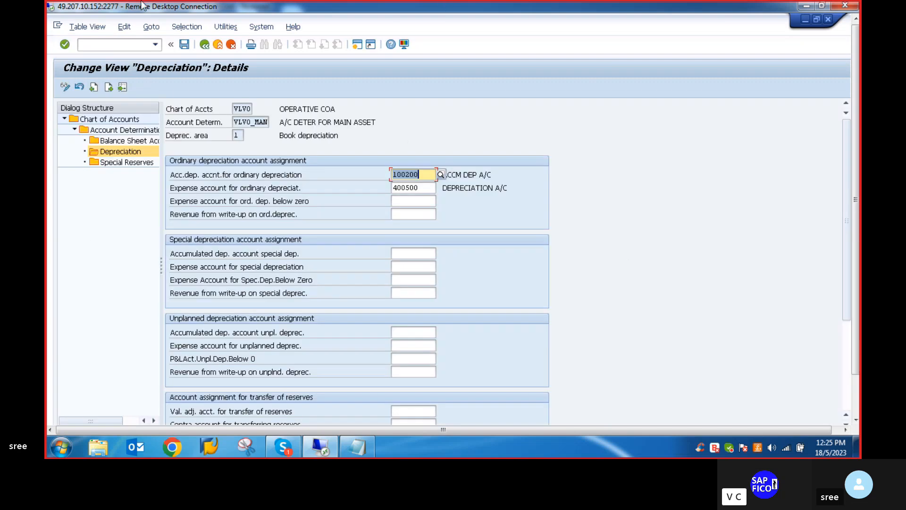
Return to the account determinations of chart of accounts VLVO and open the balance sheet accounts of VLVO_AUC.
click(204, 45)
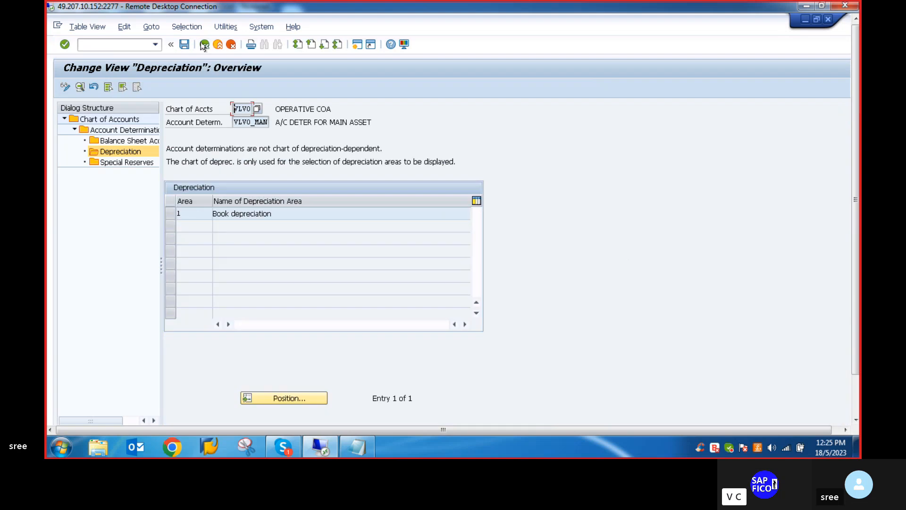
click(204, 45)
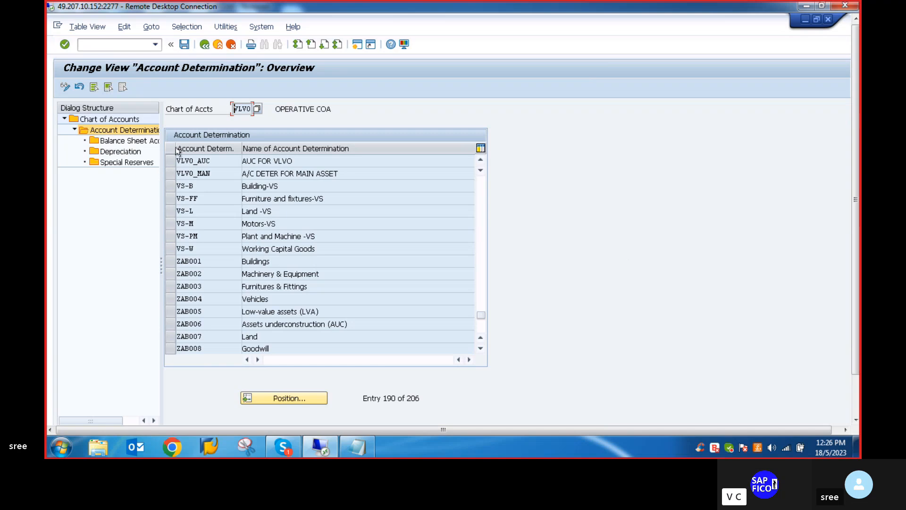
click(173, 163)
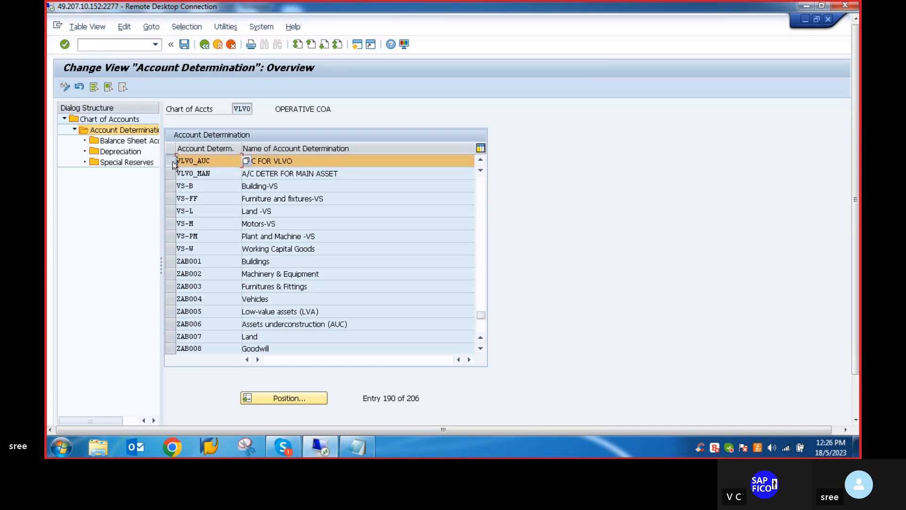
click(204, 45)
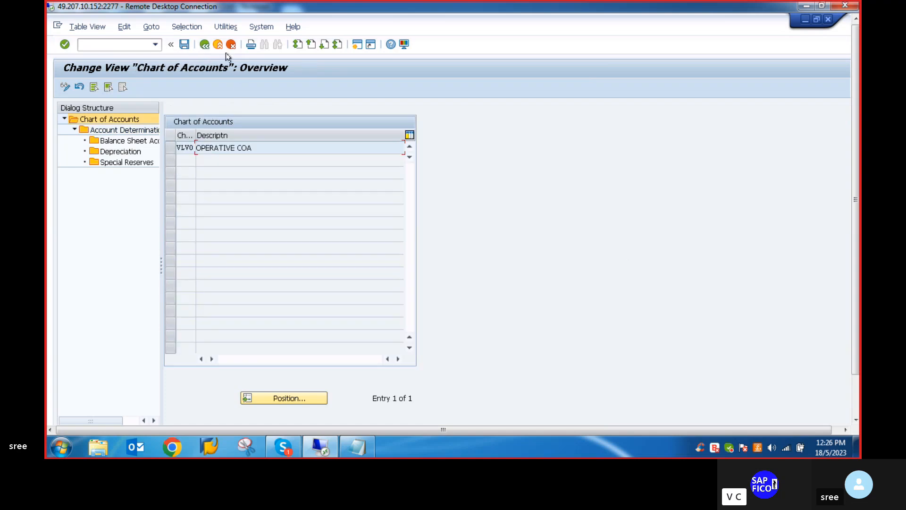
click(170, 149)
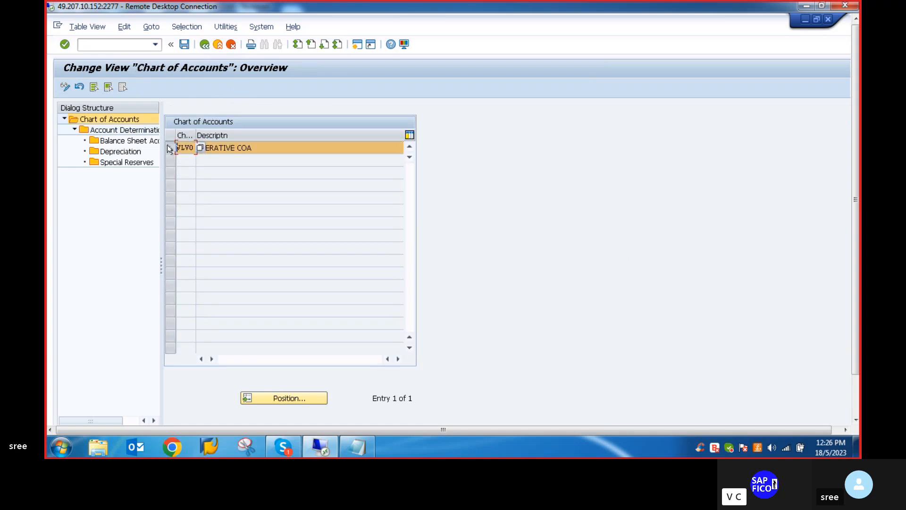
click(101, 131)
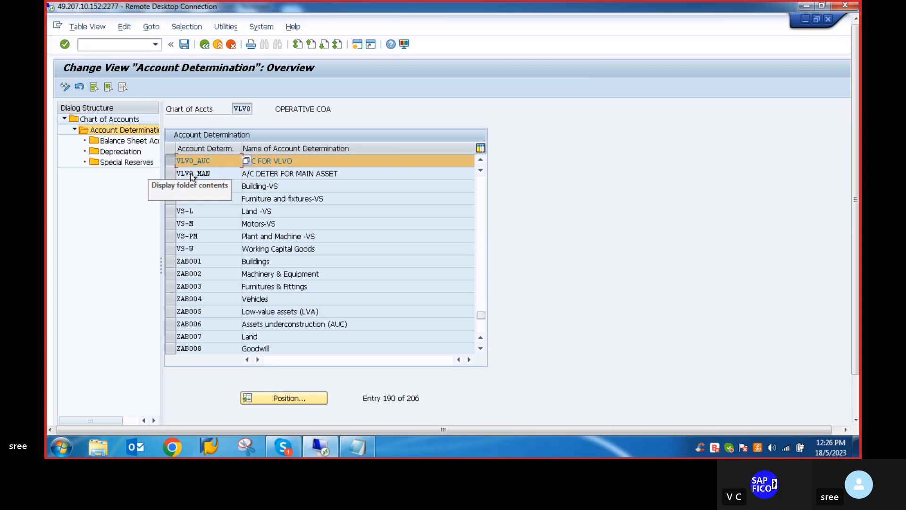
click(168, 161)
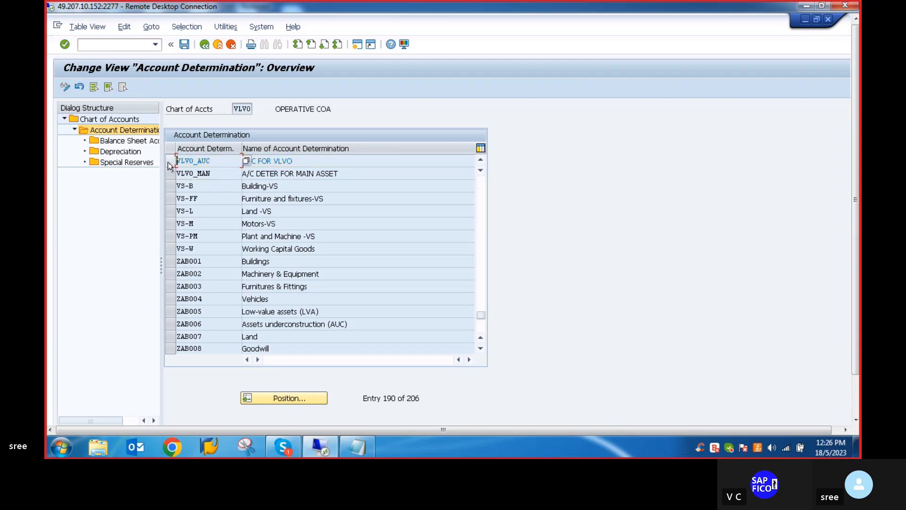
click(168, 162)
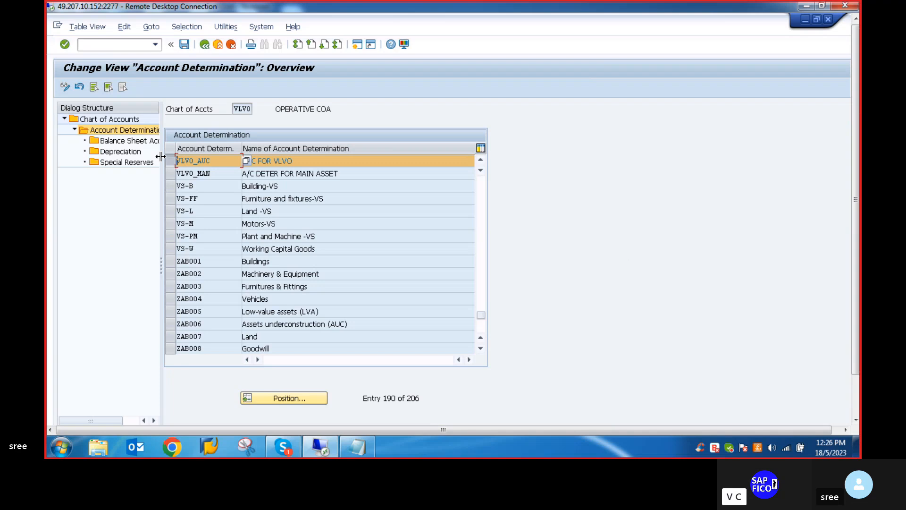
click(128, 141)
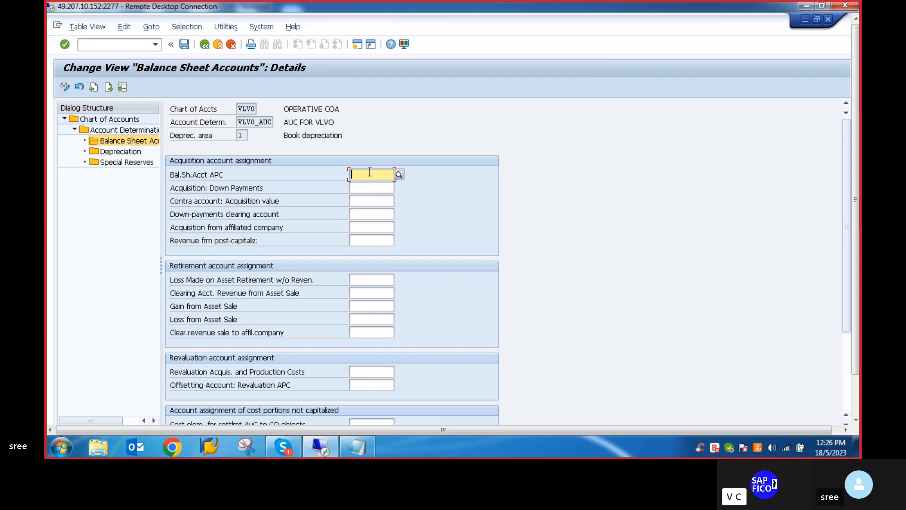
Assign the asset under construction account 200001 from company code VLVO to Bal.Sh.Acct APC.
key(F4)
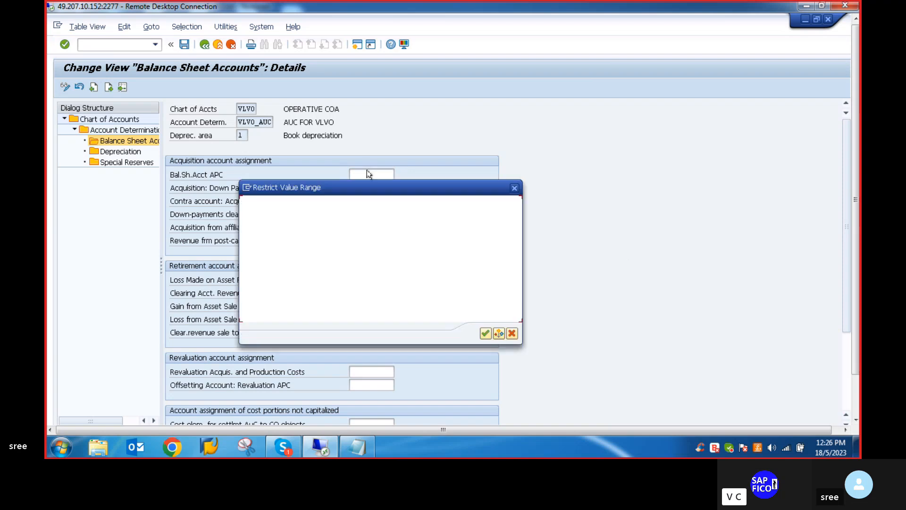
click(359, 259)
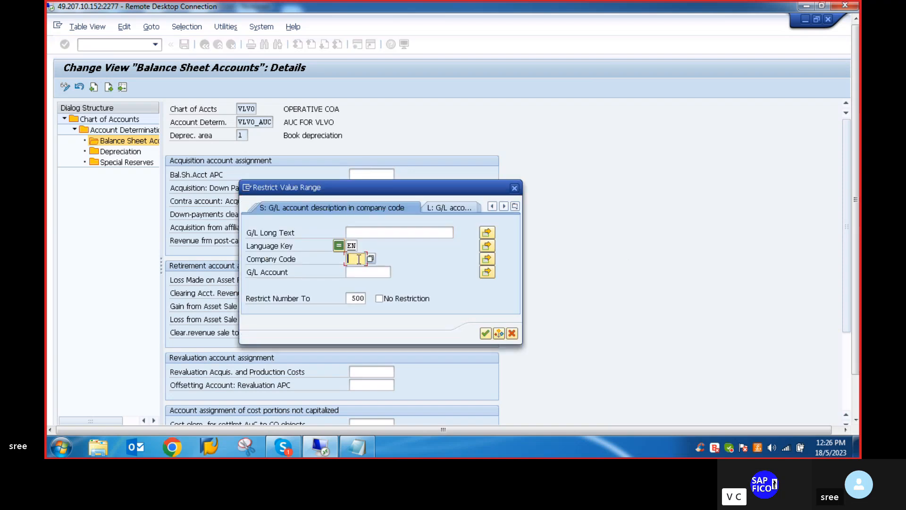
text(VLVO)
key(Return)
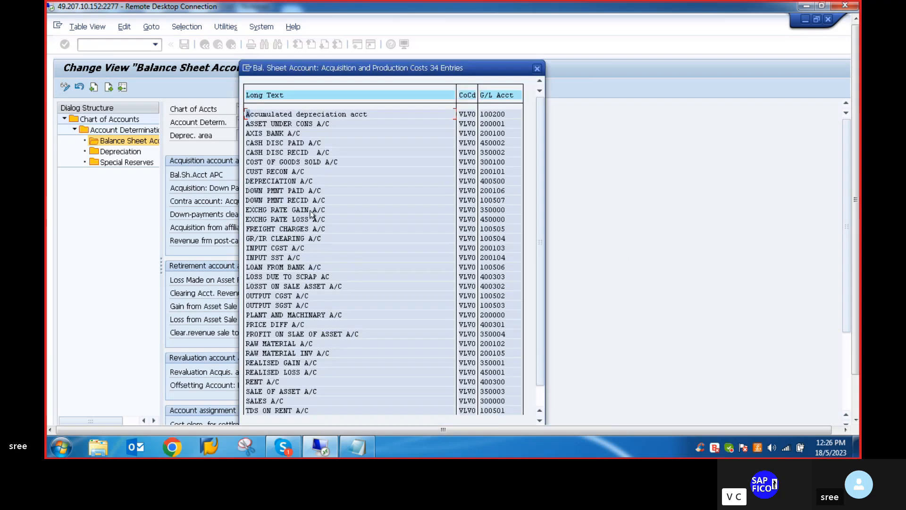
double_click(299, 123)
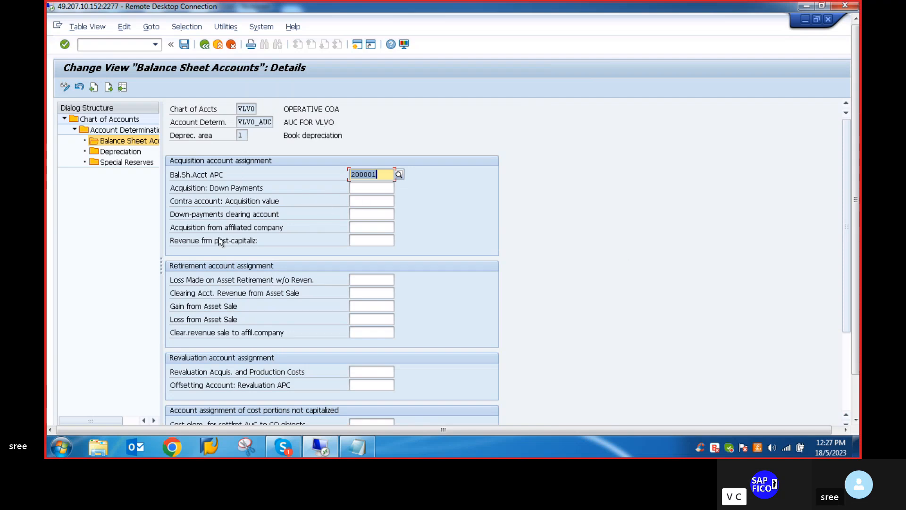
click(364, 281)
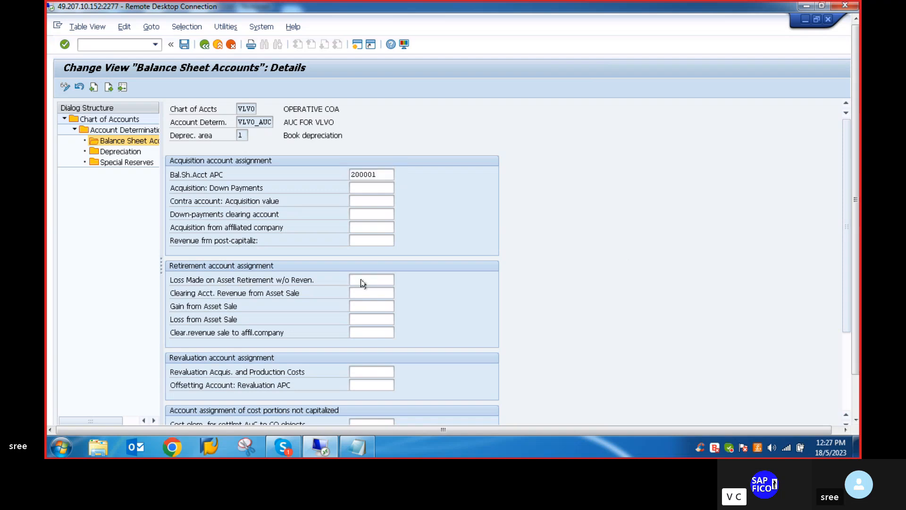
key(F4)
click(352, 364)
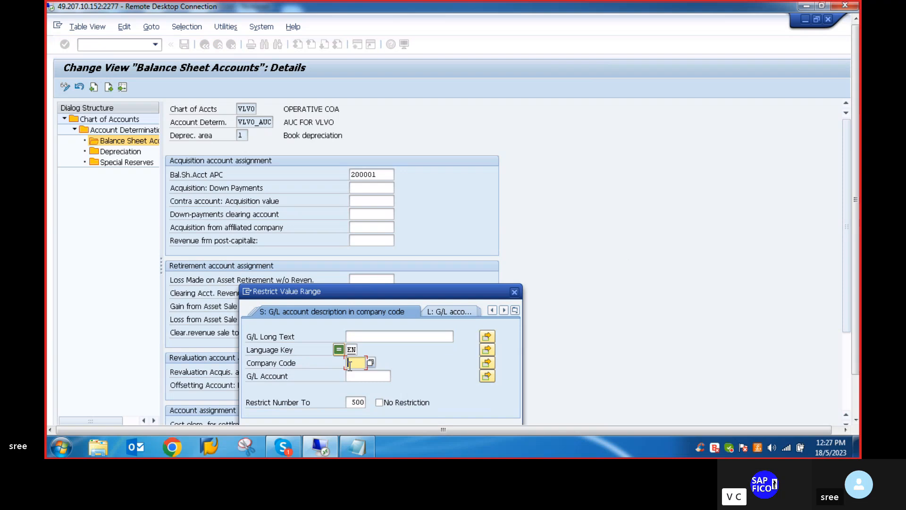
text(VLVO)
key(Return)
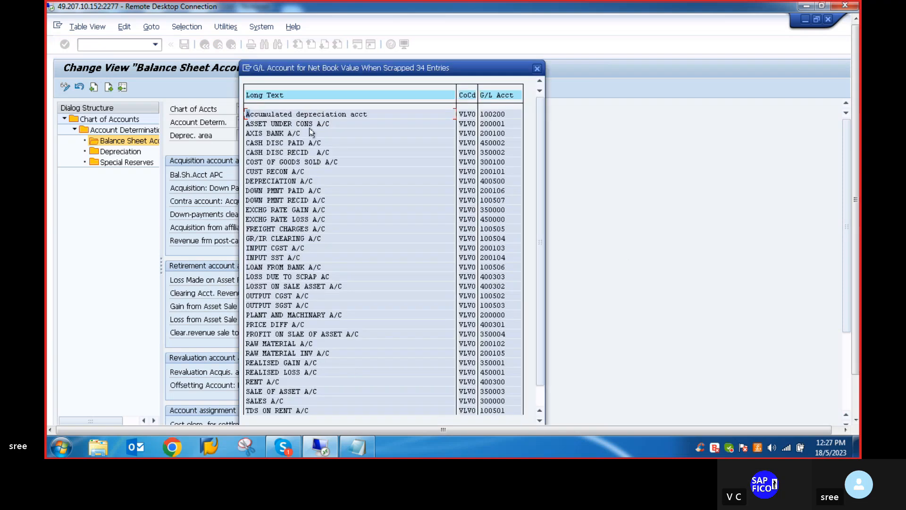
scroll(278, 347, down, 2)
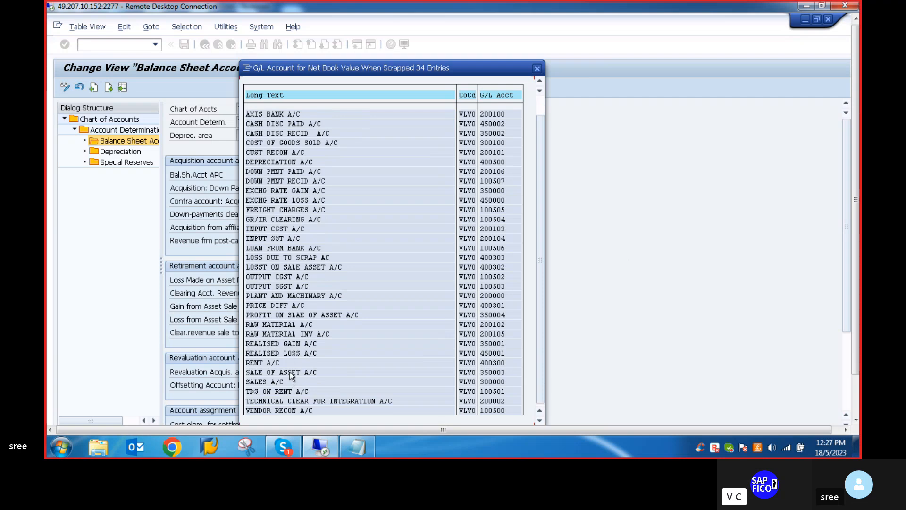
double_click(291, 373)
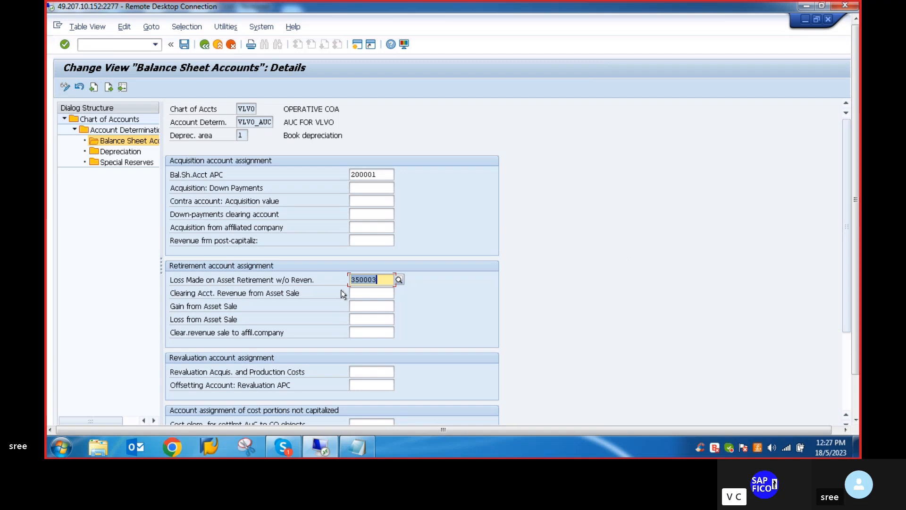
key(BackSpace)
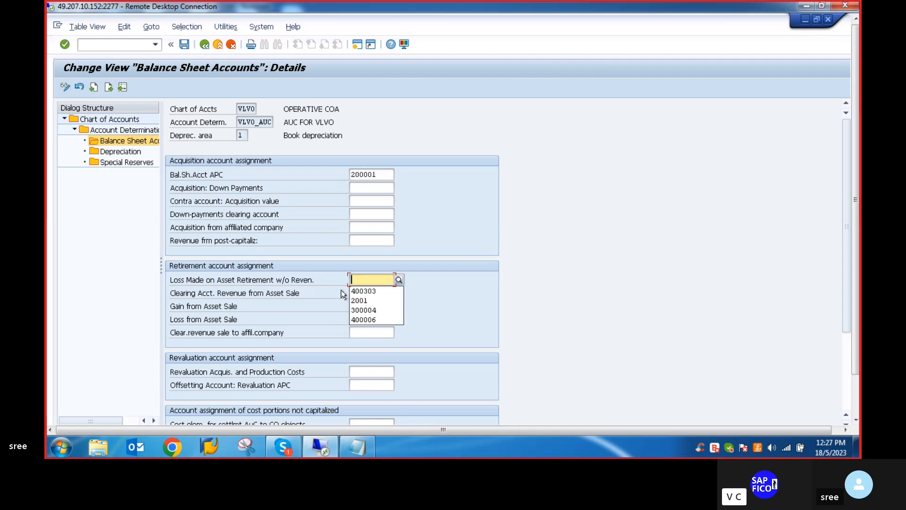
Assign the loss due to scrap account 400303 from company code VLVO to Loss Made on Asset Retirement w/o Reven.
key(F4)
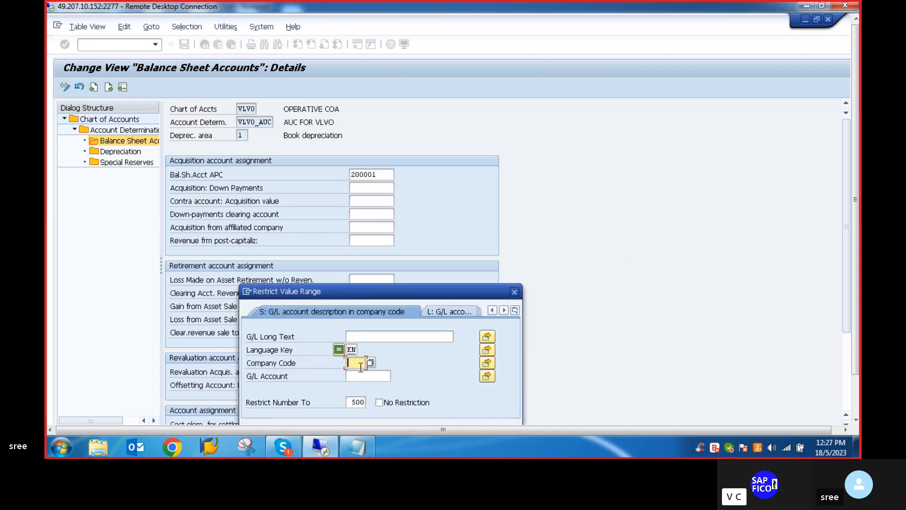
text(VLVO)
key(Return)
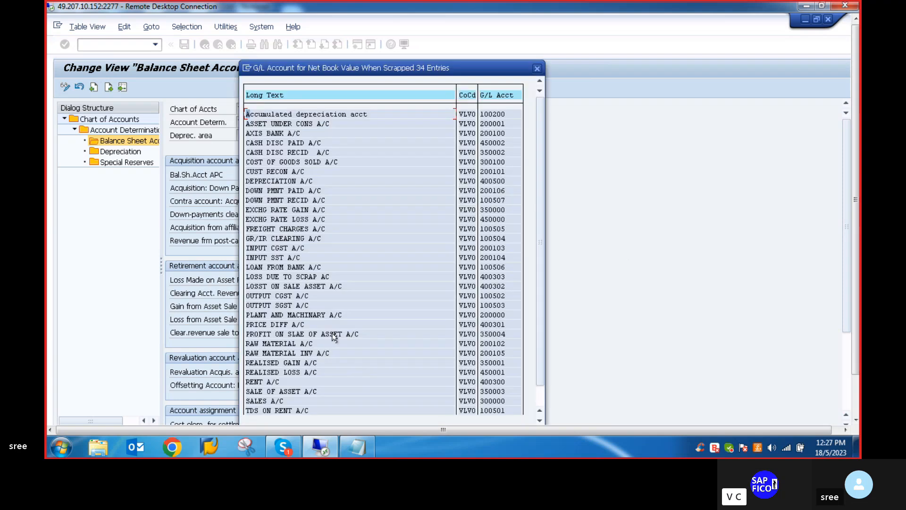
scroll(326, 331, down, 1)
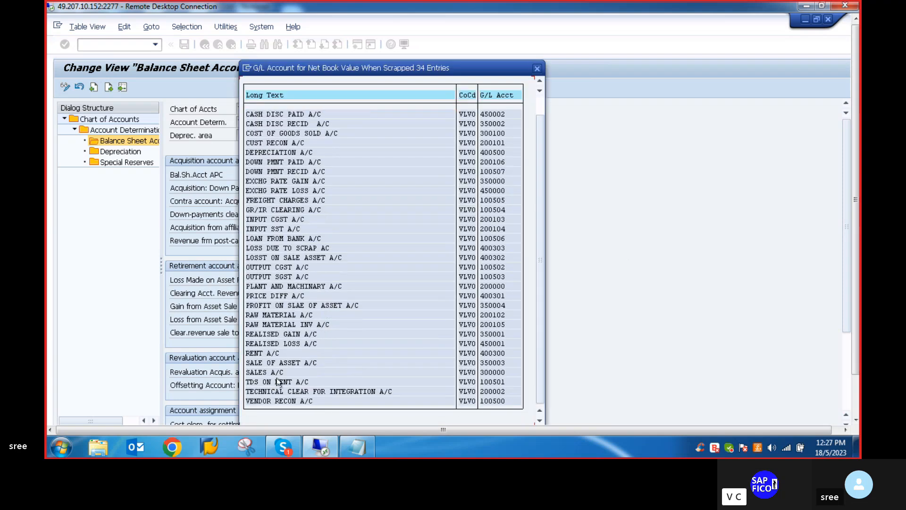
double_click(264, 249)
Assign the sale of asset account 350003 from company code VLVO to Clearing Acct. Revenue from Asset Sale.
click(364, 292)
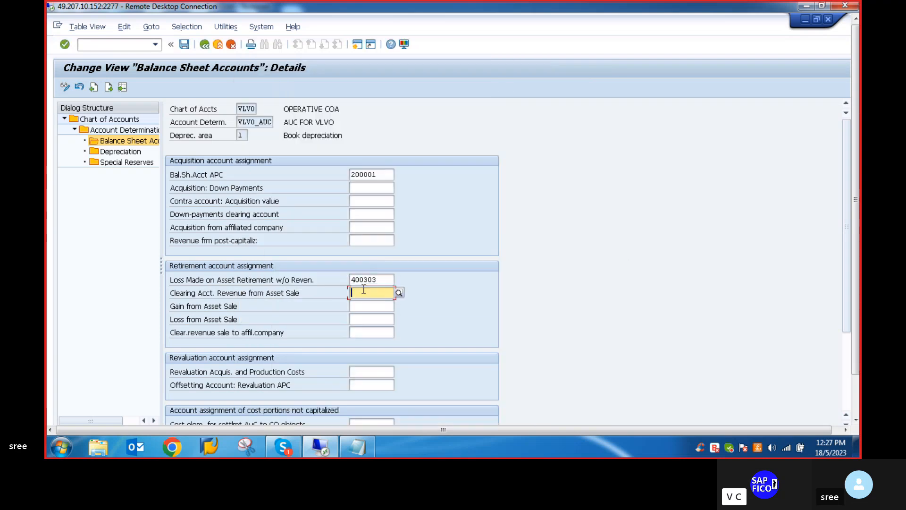
key(F4)
click(350, 363)
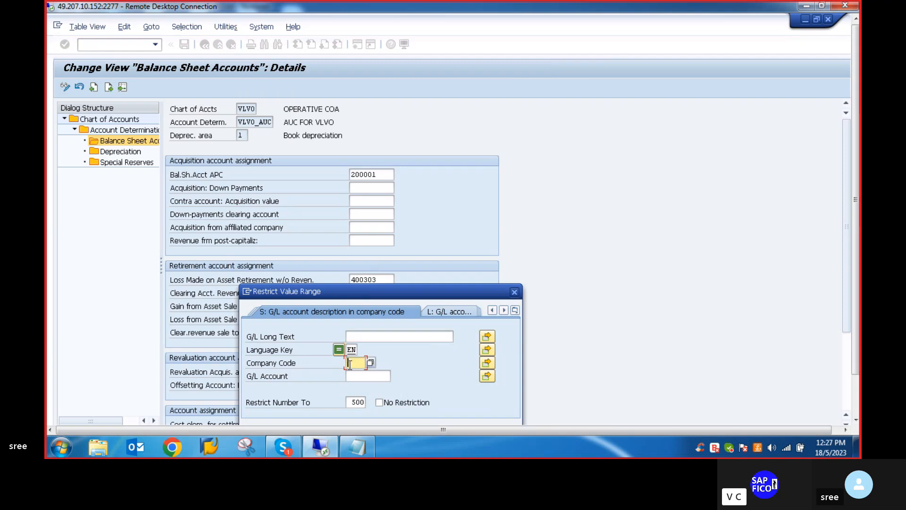
key(Return)
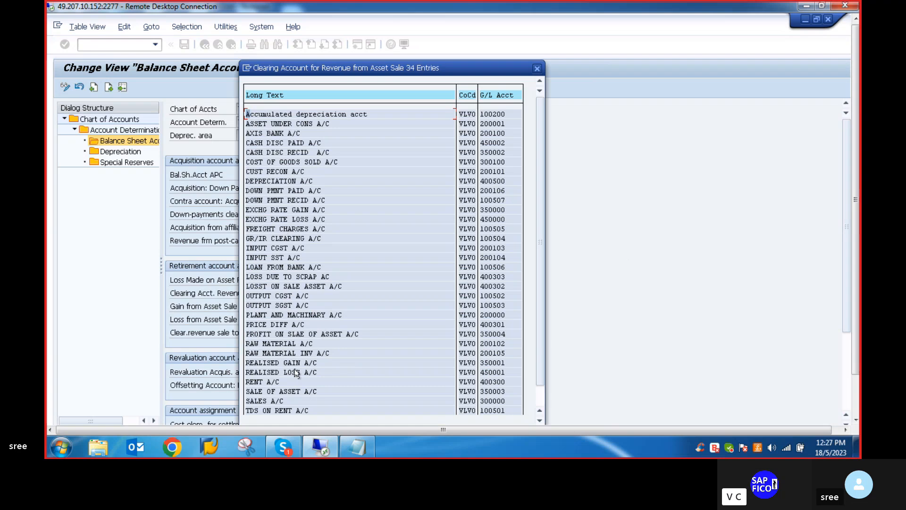
double_click(296, 391)
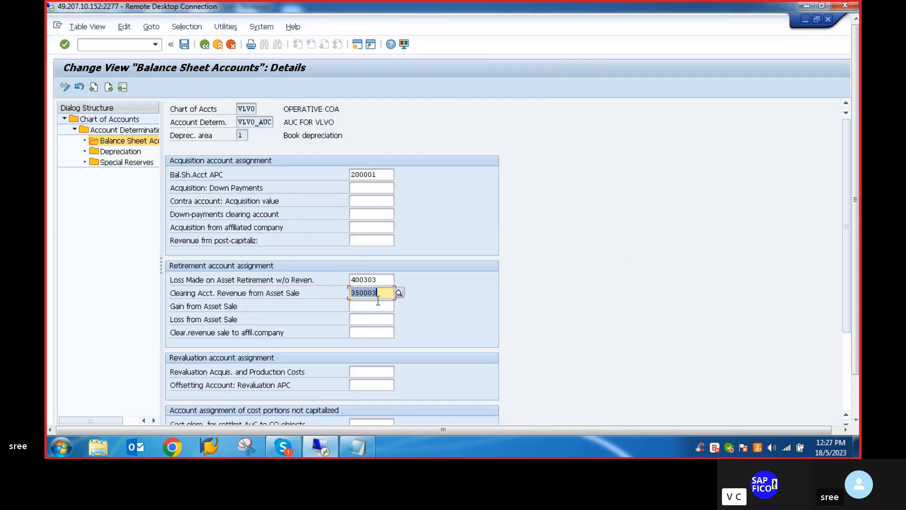
Assign the profit on sale of asset account 350004 from company code VLVO to Gain from Asset Sale.
click(372, 306)
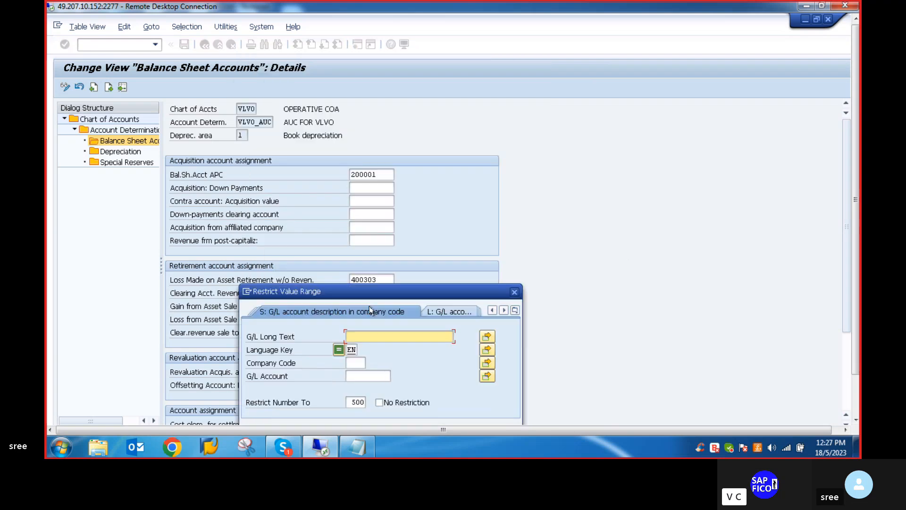
click(400, 307)
click(351, 361)
text(VLVO)
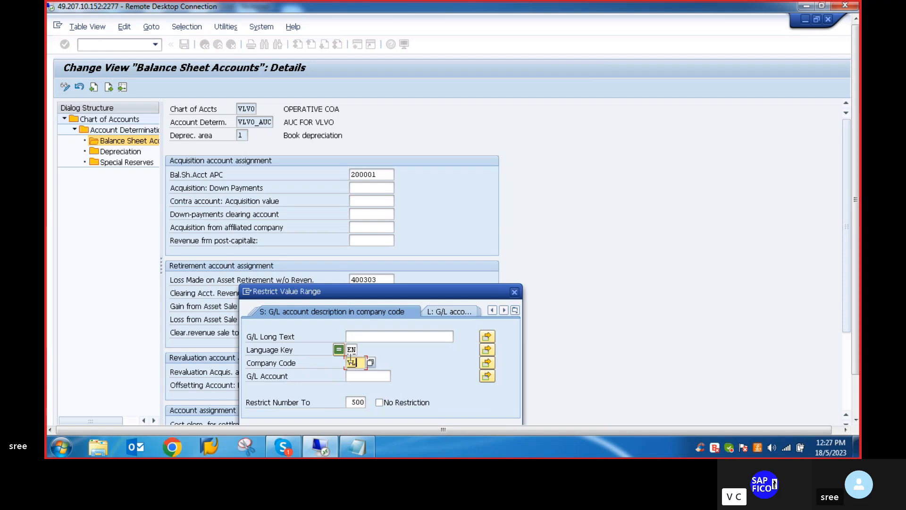
key(Return)
scroll(300, 211, down, 3)
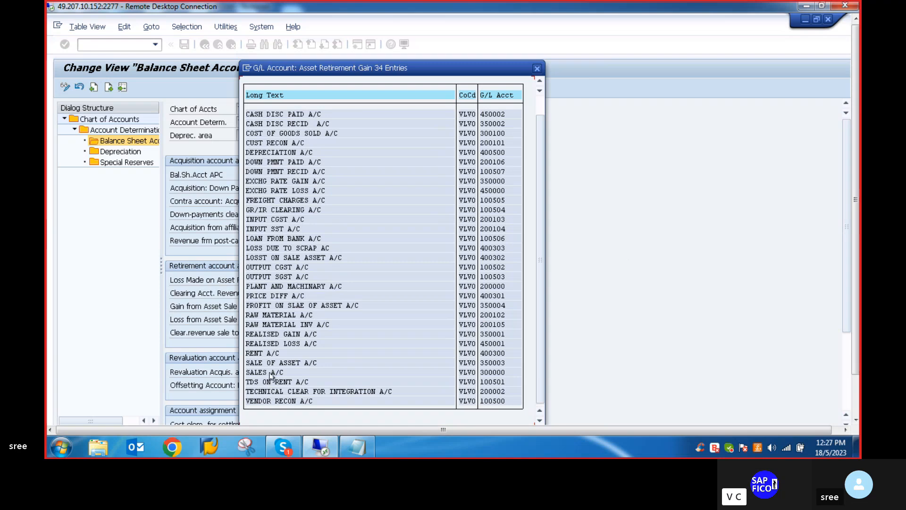
double_click(281, 309)
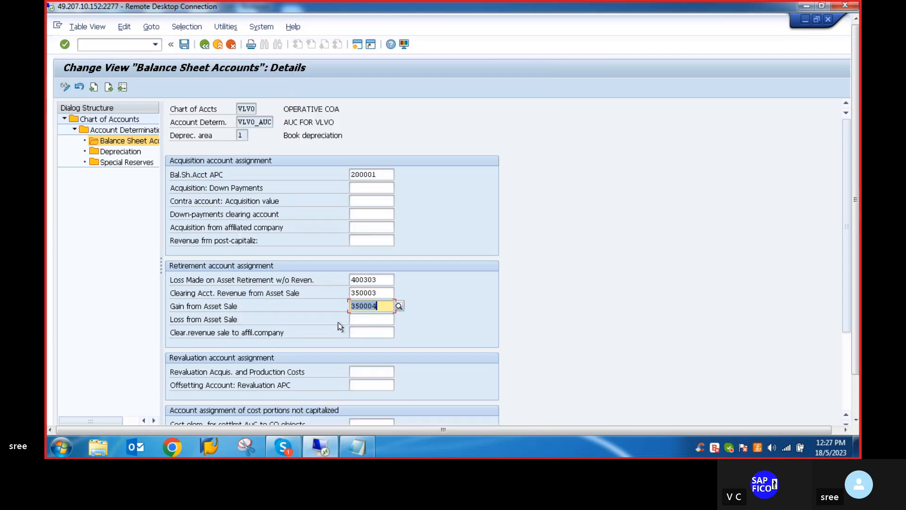
Assign the loss on sale of asset account 400302 from company code VLVO to Loss from Asset Sale.
click(365, 319)
key(F4)
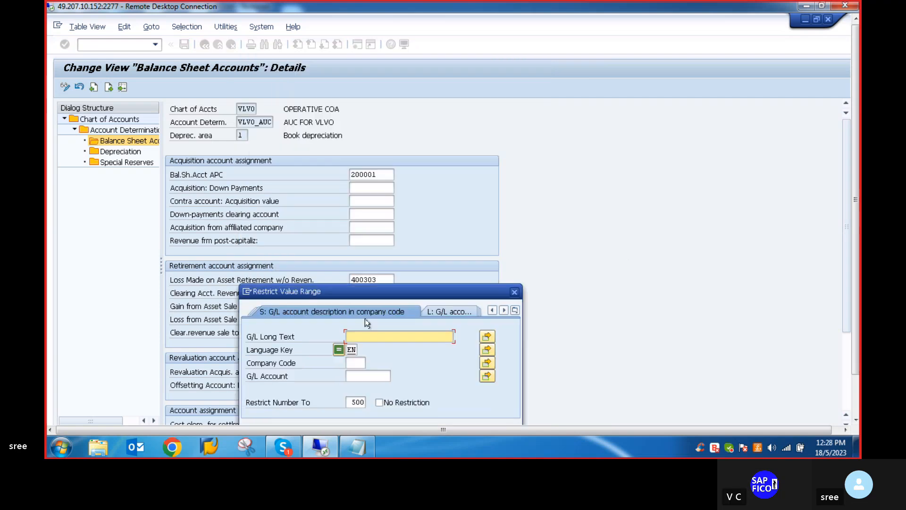
click(352, 363)
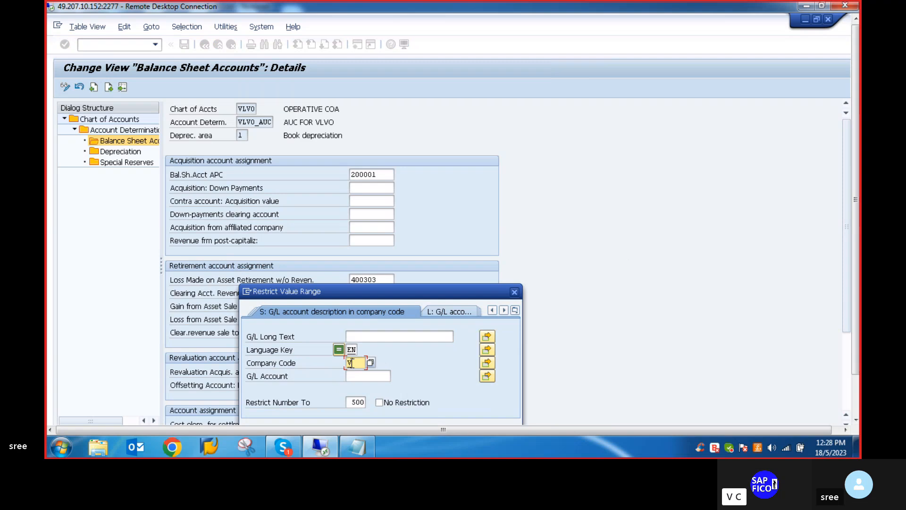
key(Return)
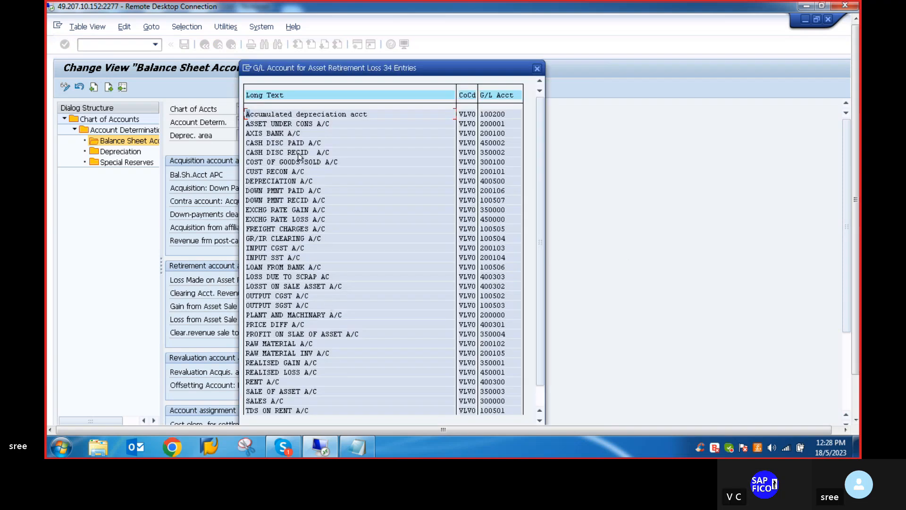
double_click(281, 286)
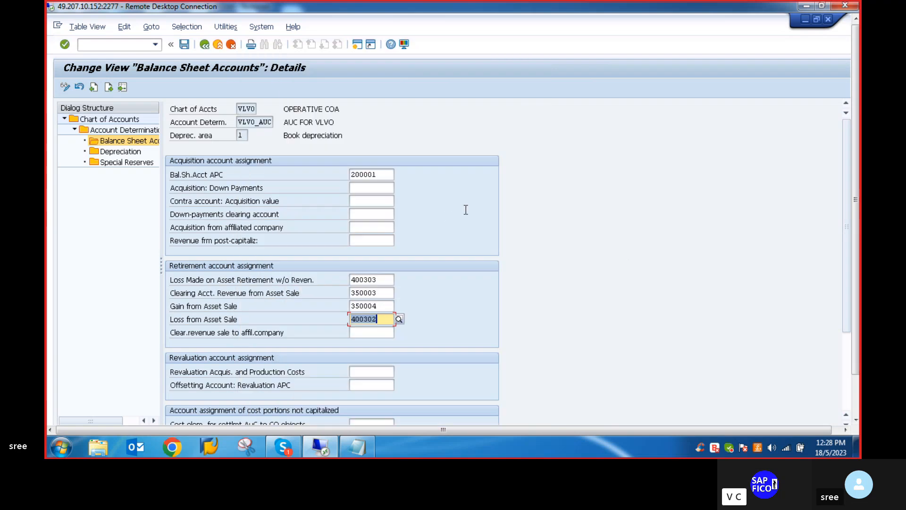
Validate and save the VLVO_AUC balance sheet account assignments, and accept the displayed messages.
key(Return)
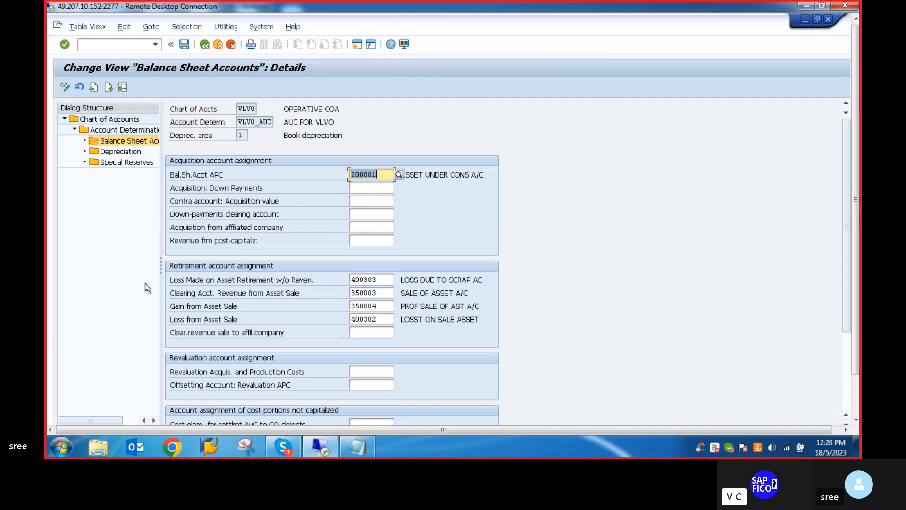
click(185, 45)
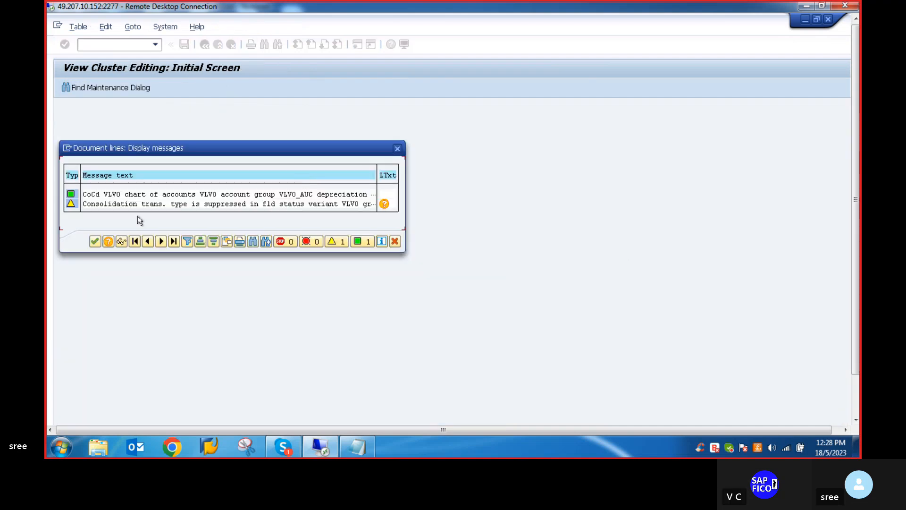
click(94, 241)
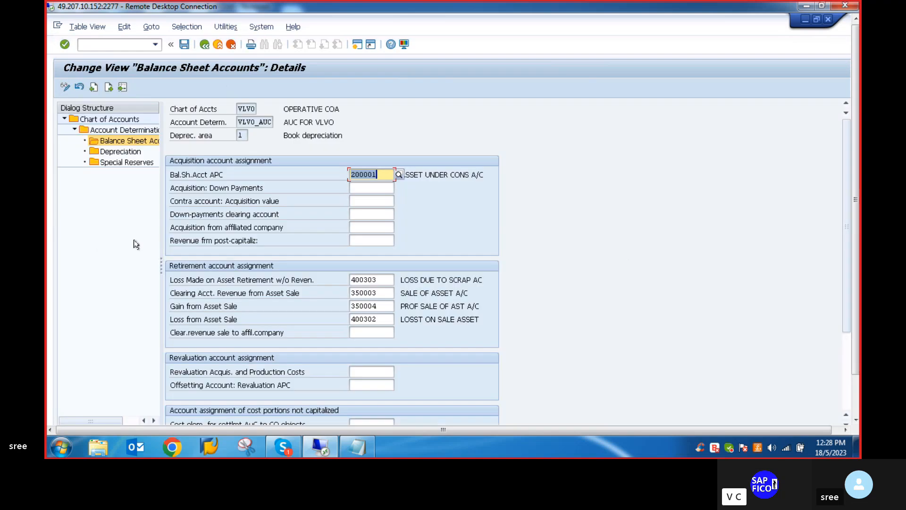
mouse_move(857, 219)
mouse_down()
mouse_move(855, 274)
mouse_move(854, 218)
mouse_up()
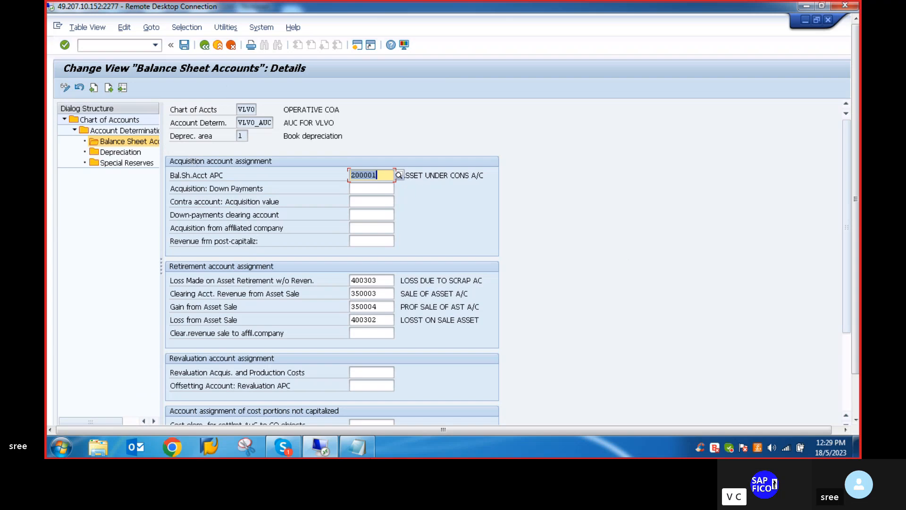
Check the configuration notes in Notepad, return to SAP and open the customizing implementation guide with transaction SPRO.
click(368, 446)
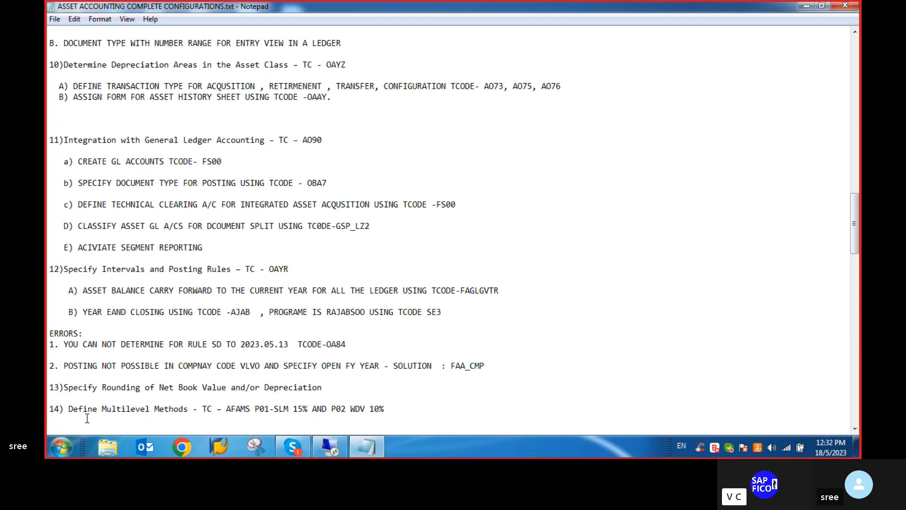
click(330, 446)
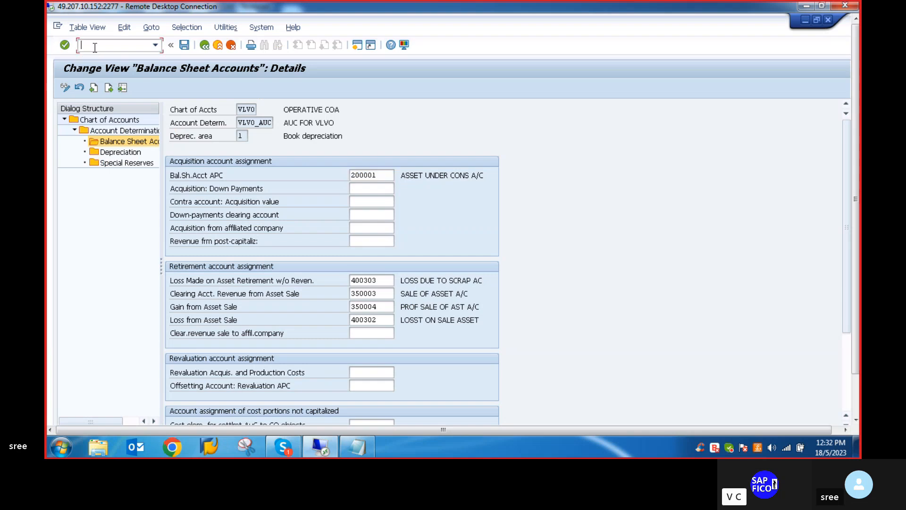
text(/n)
key(Return)
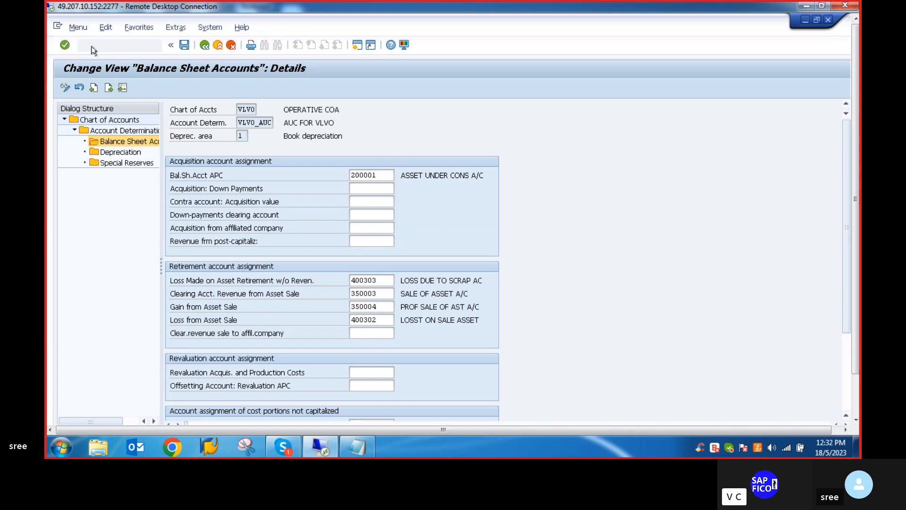
text(SPRO)
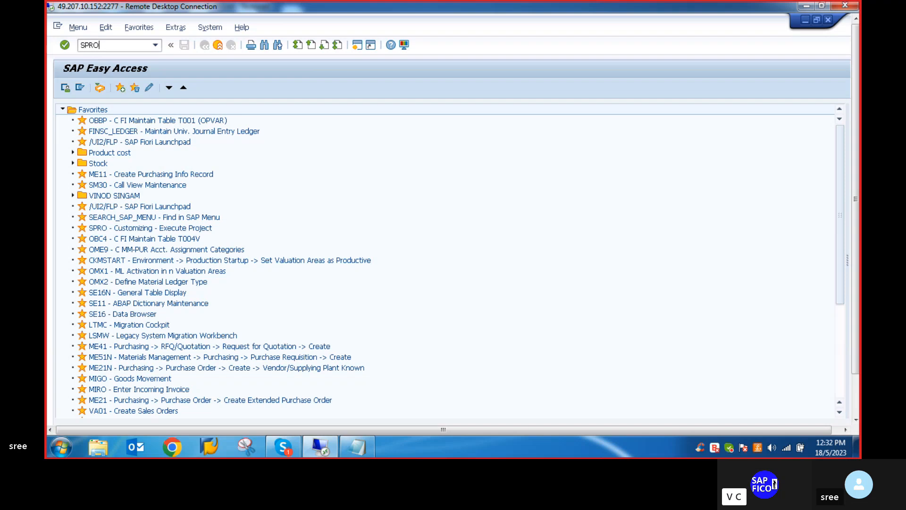
key(Return)
click(102, 89)
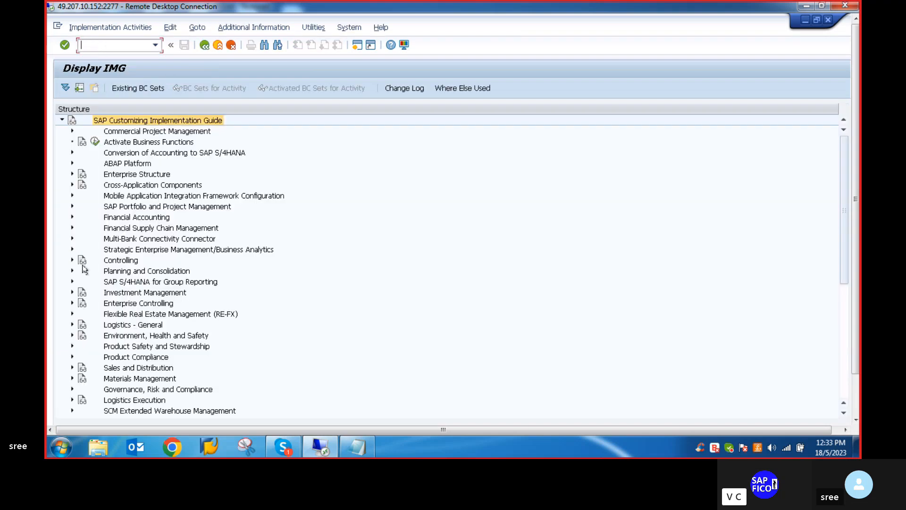
Check the Segment Rptng Active setting under Asset Accounting, Integration with General Ledger Accounting, Segment Reporting, and return to the implementation guide.
click(72, 217)
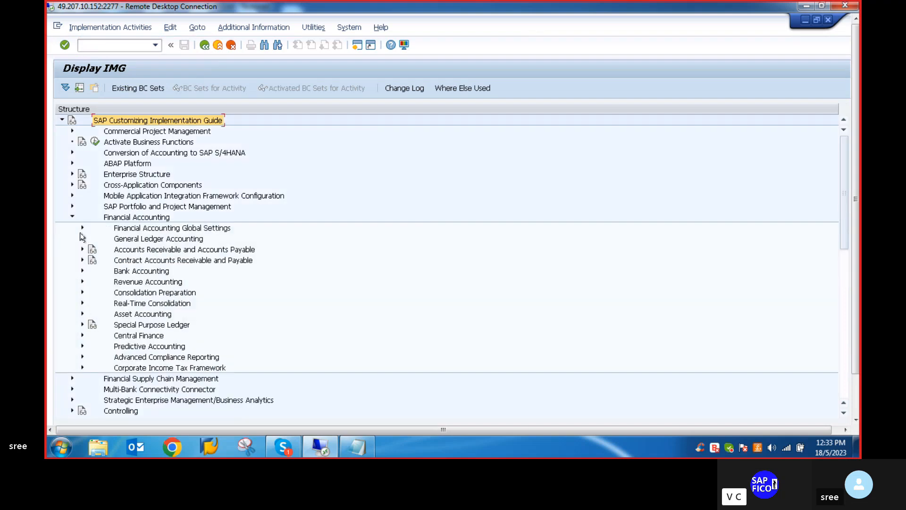
click(82, 314)
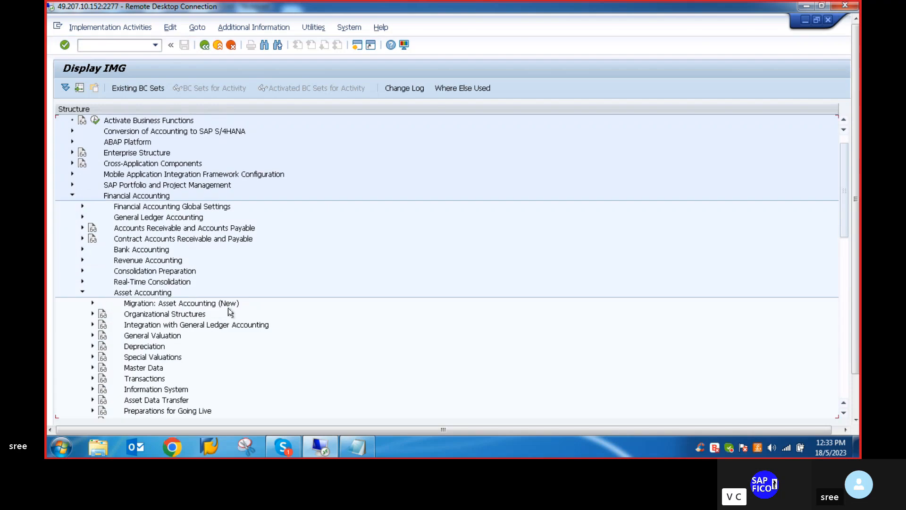
click(92, 326)
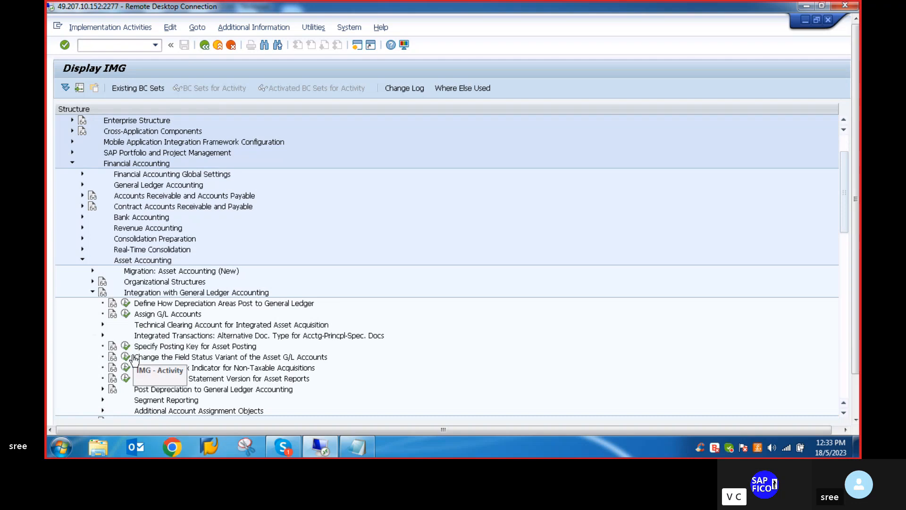
click(102, 400)
scroll(137, 378, down, 2)
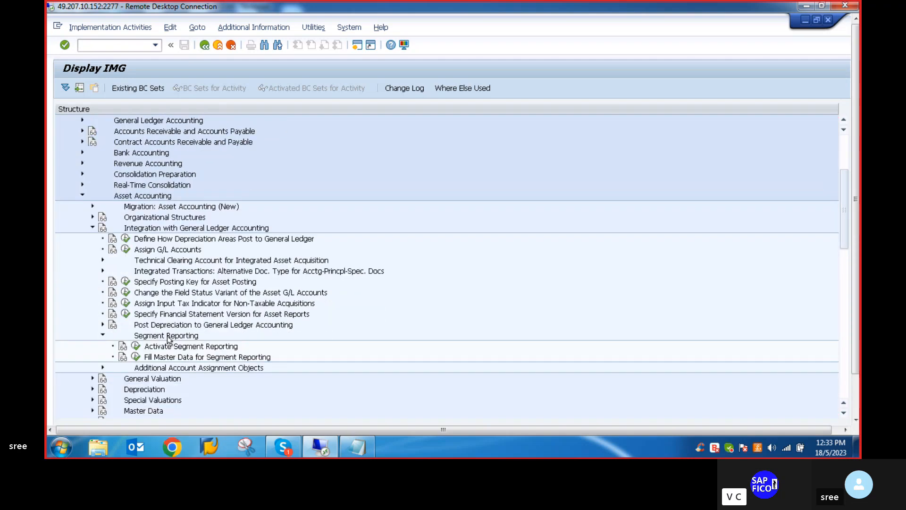
click(136, 347)
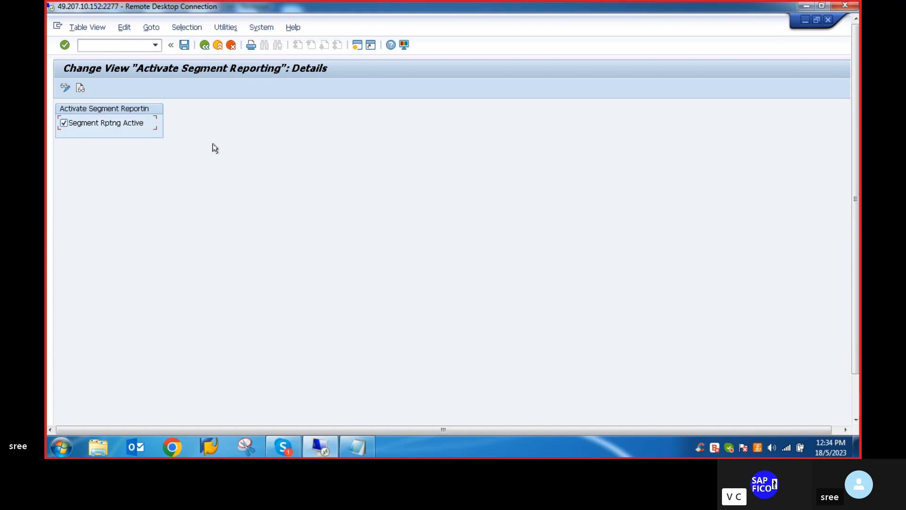
click(206, 44)
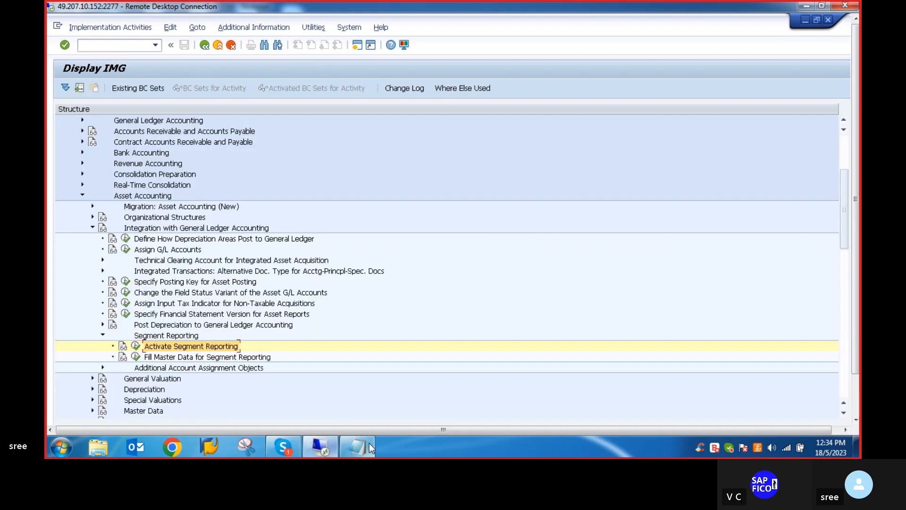
Check the next configuration point in the Notepad notes, return to SAP and open transaction OAYR for posting rules.
click(369, 444)
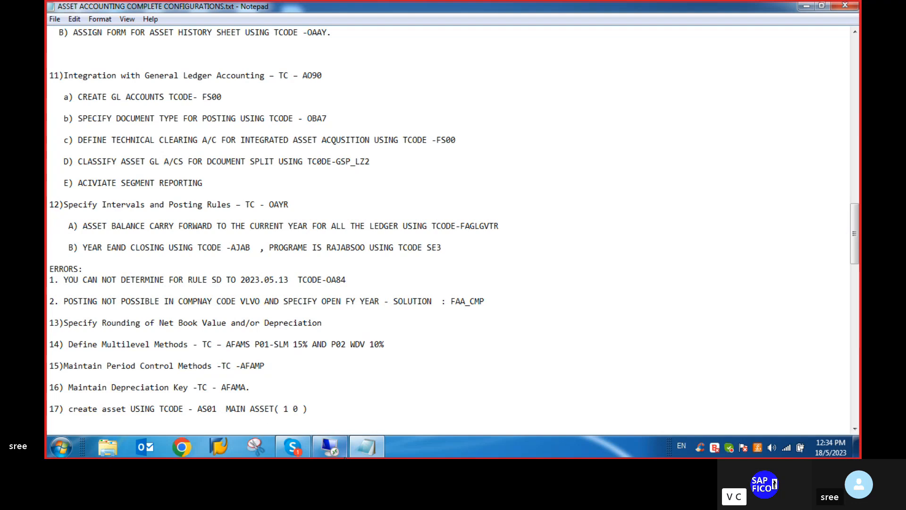
click(330, 446)
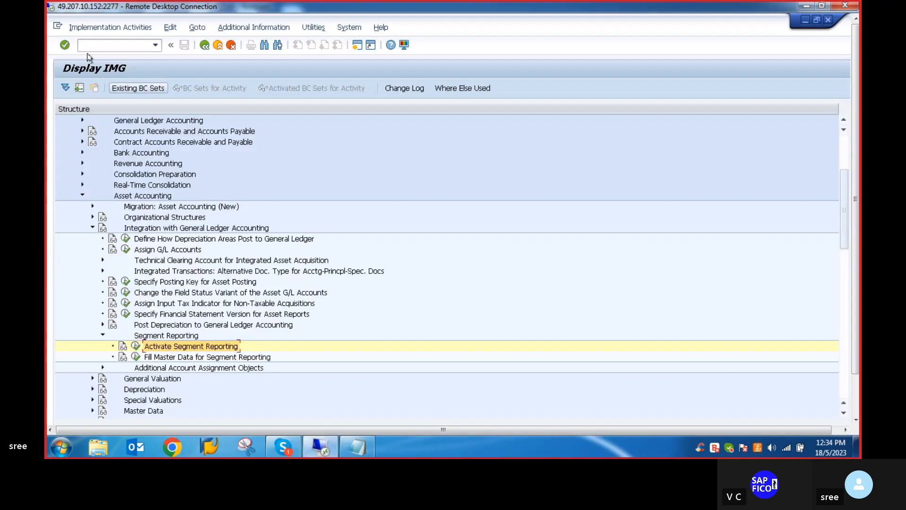
click(89, 45)
text(/N)
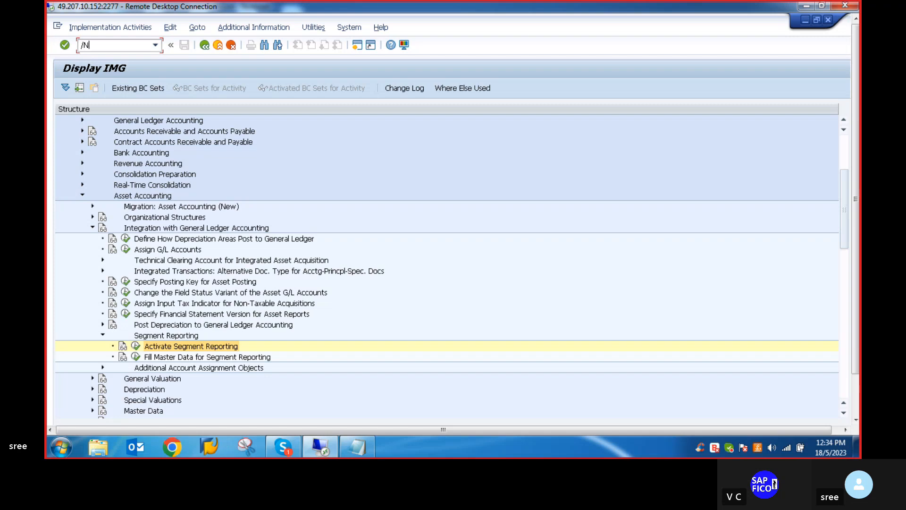
text(OAYR)
key(Return)
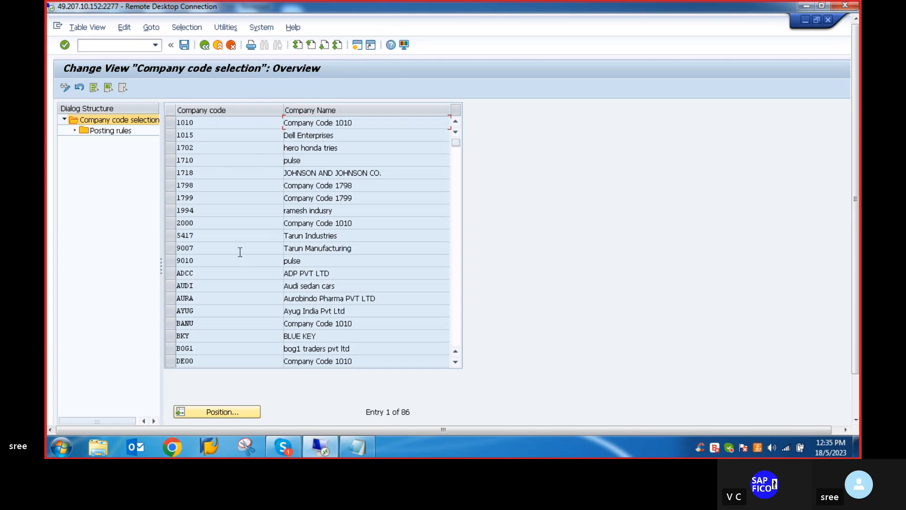
Review the posting rules of company code VLVO for the book depreciation area, and return to SAP Easy Access.
scroll(240, 251, down, 1)
scroll(240, 251, down, 3)
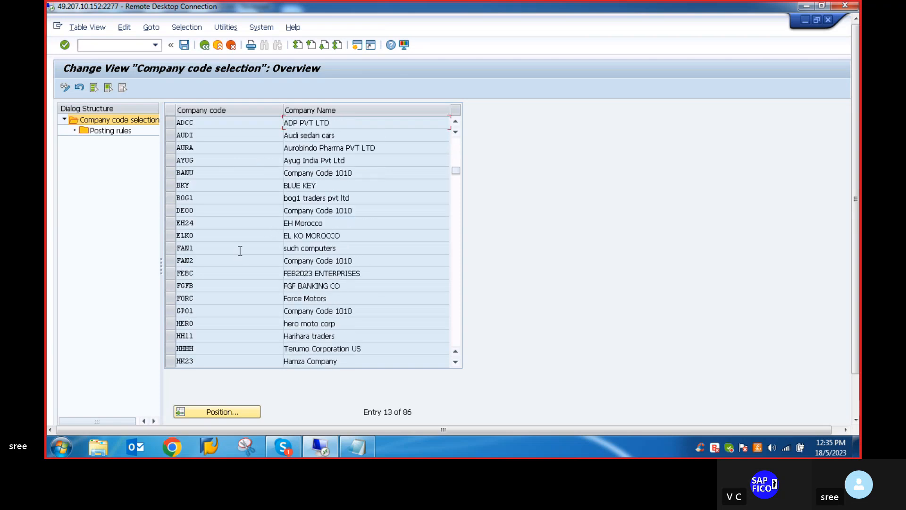
scroll(239, 251, down, 4)
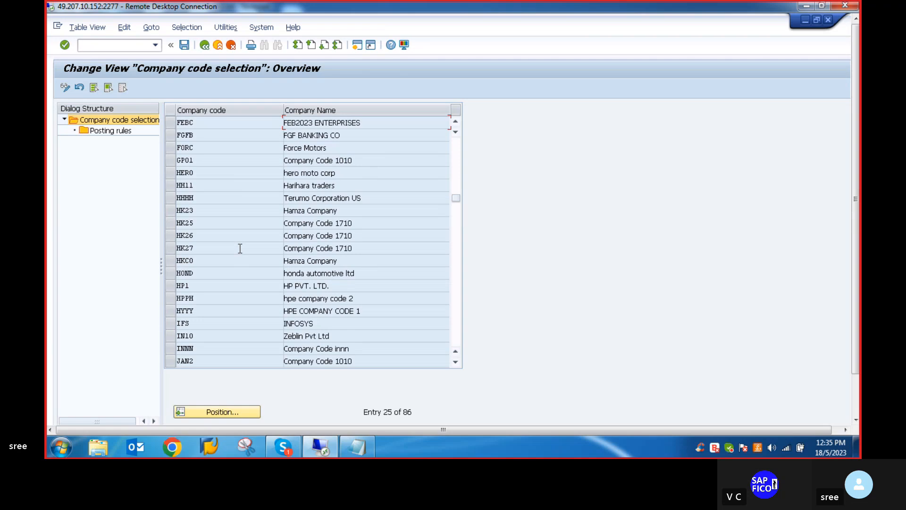
scroll(240, 248, down, 6)
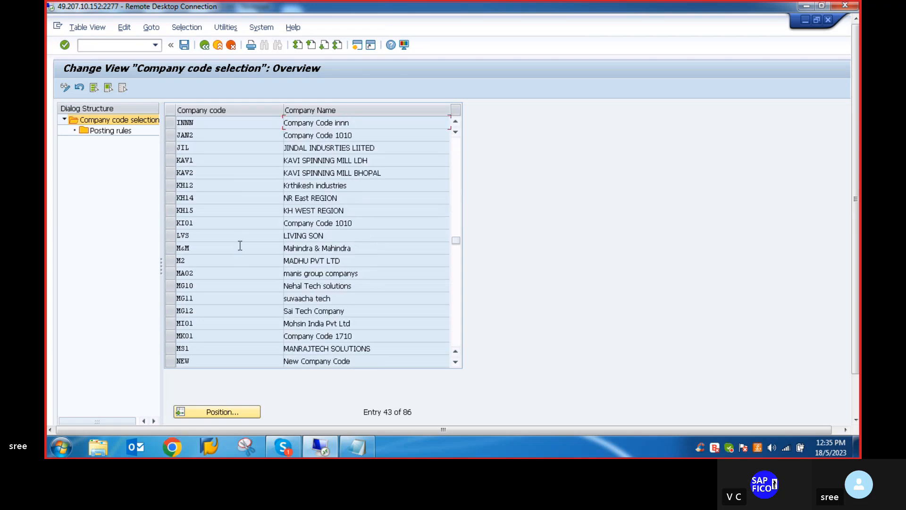
scroll(240, 246, down, 11)
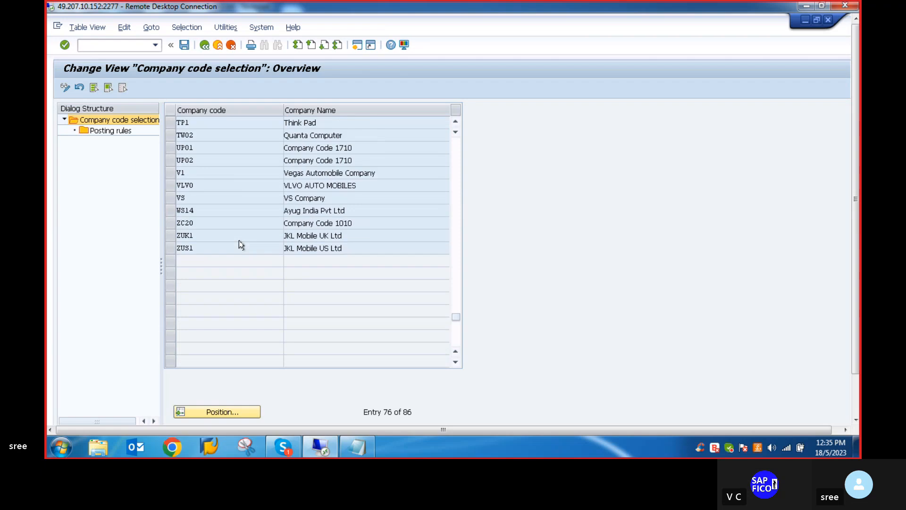
scroll(241, 244, up, 1)
scroll(239, 244, up, 1)
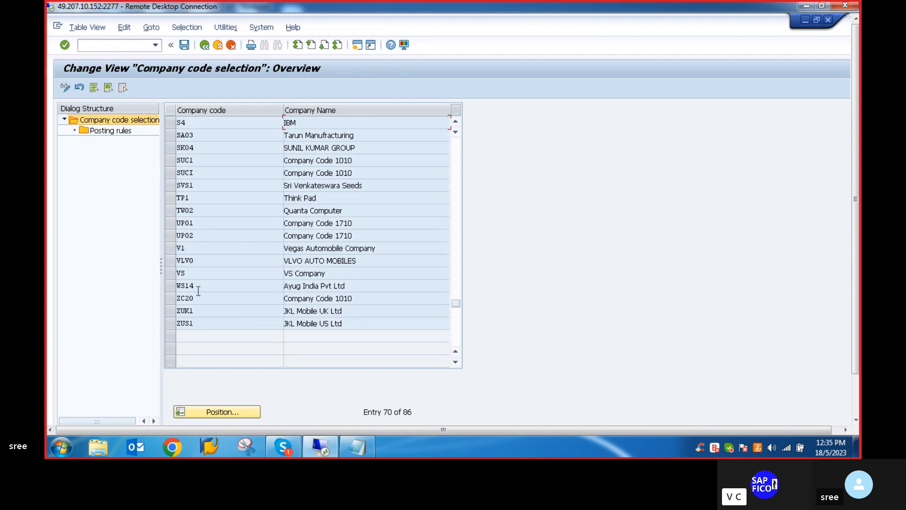
click(169, 261)
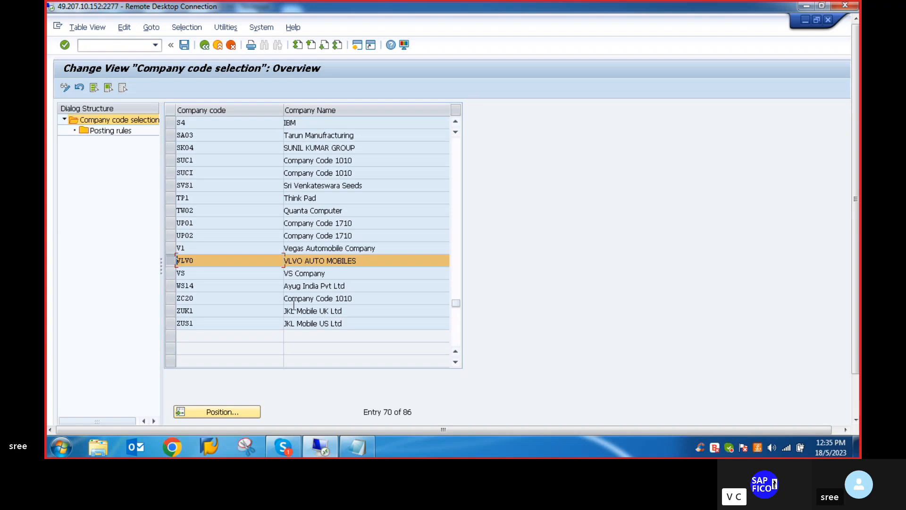
double_click(101, 131)
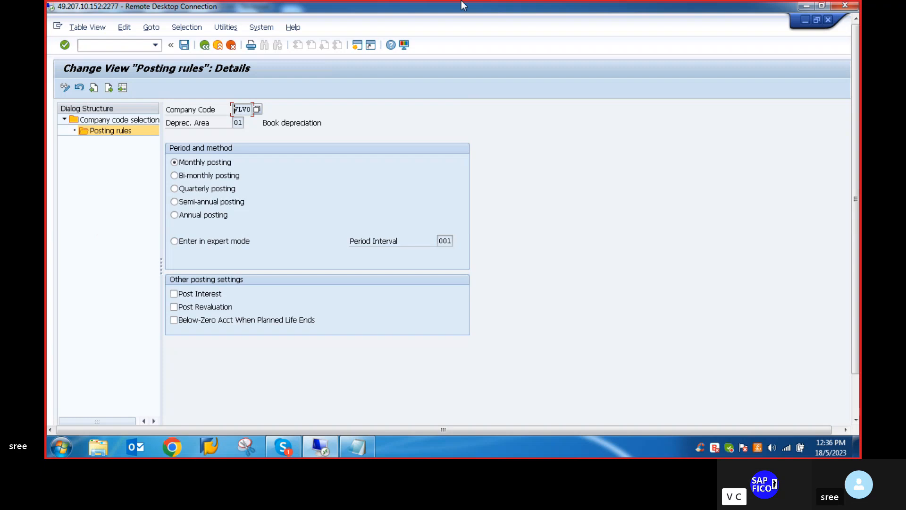
click(204, 45)
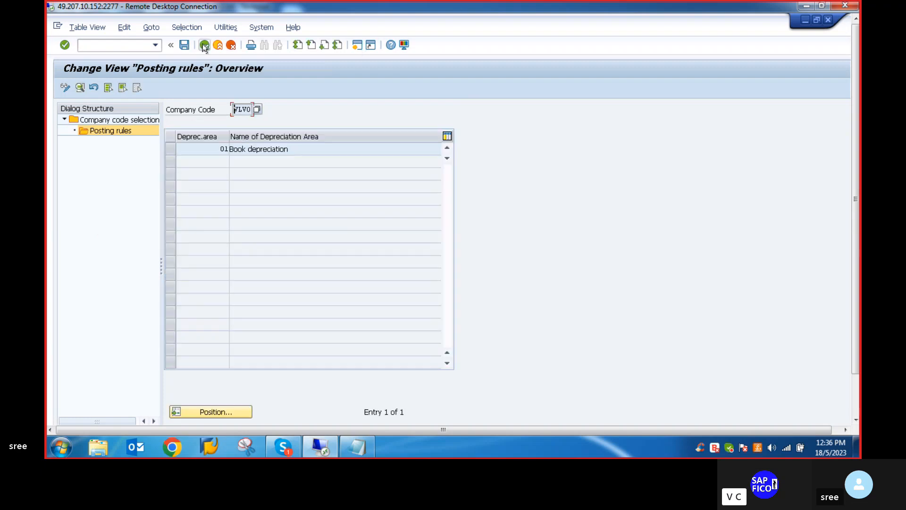
text(/n)
key(Return)
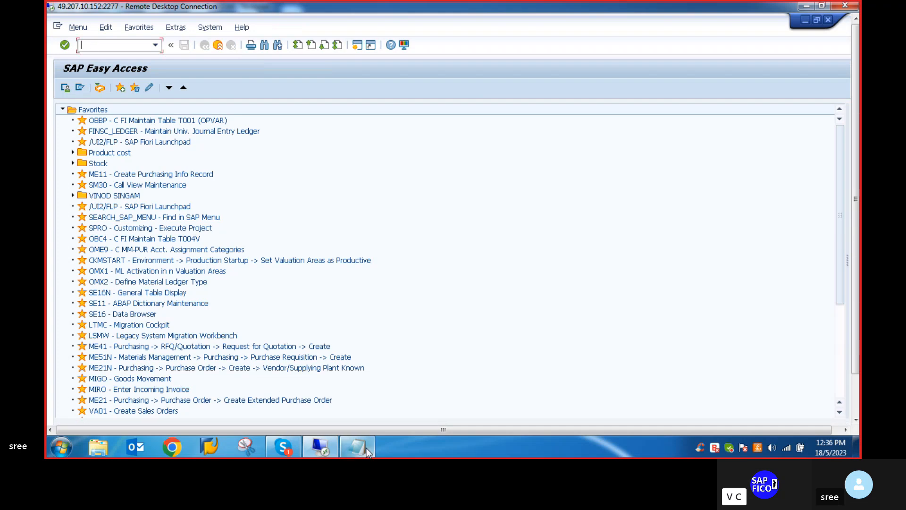
Check the balance carryforward point in the Notepad configuration notes and return to SAP.
click(366, 449)
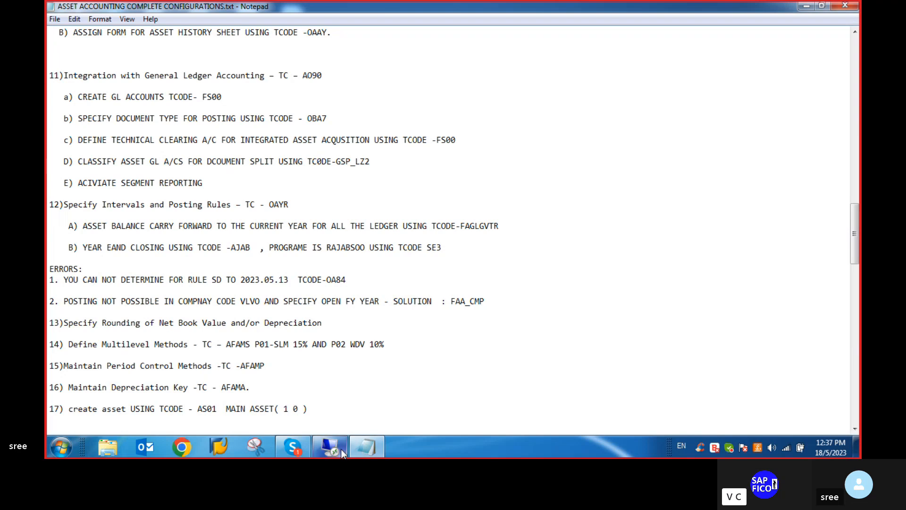
click(330, 445)
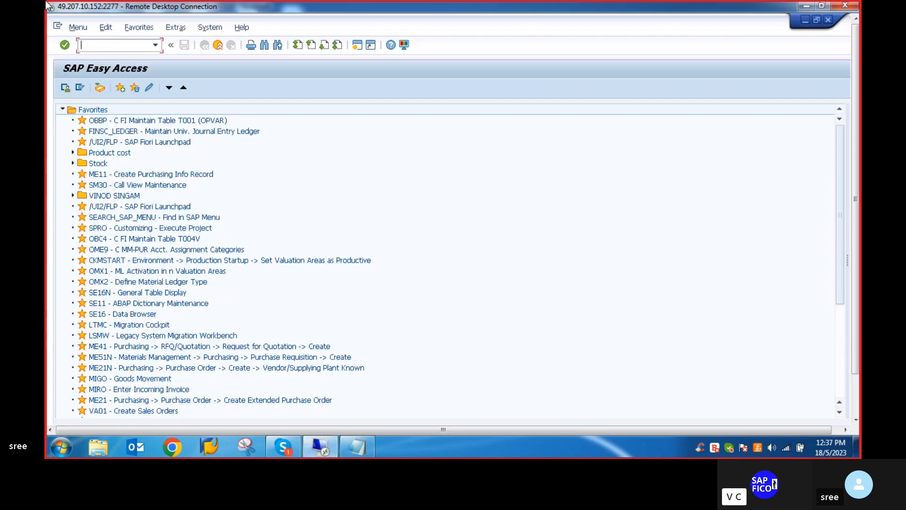
text(FGGLGVTR)
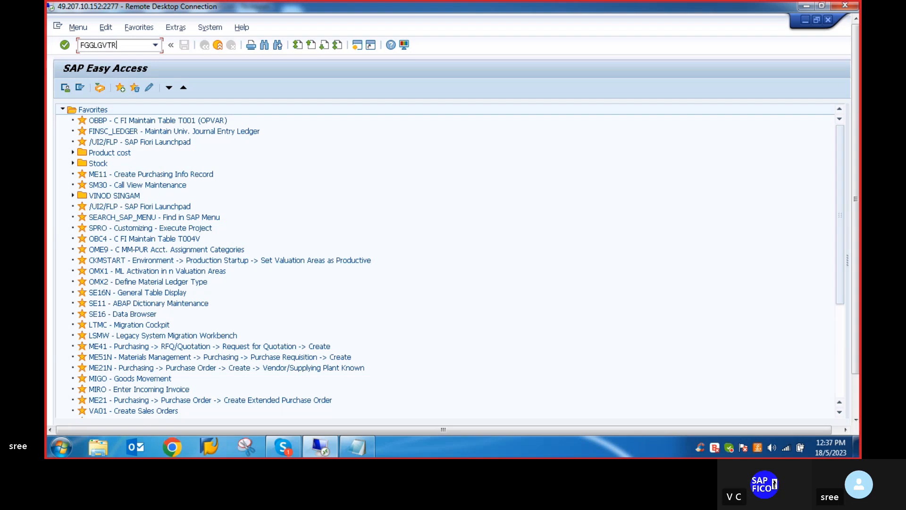
key(Return)
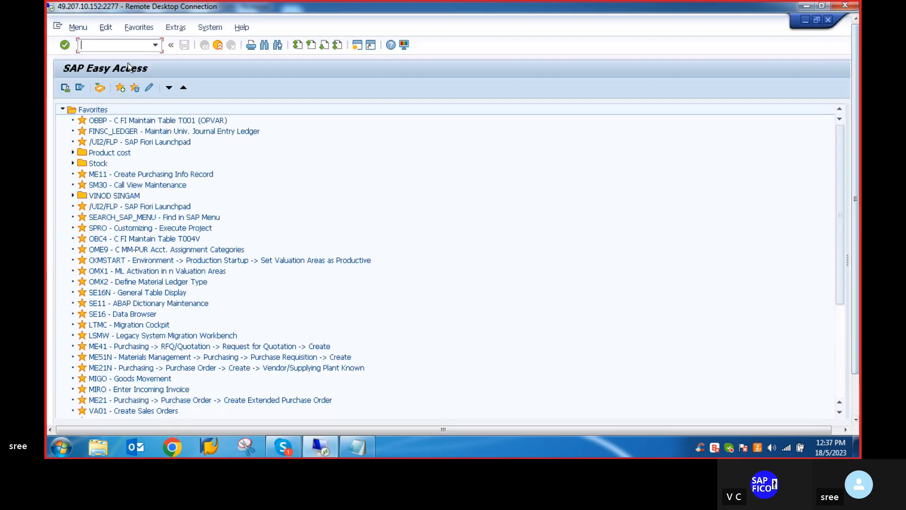
click(155, 45)
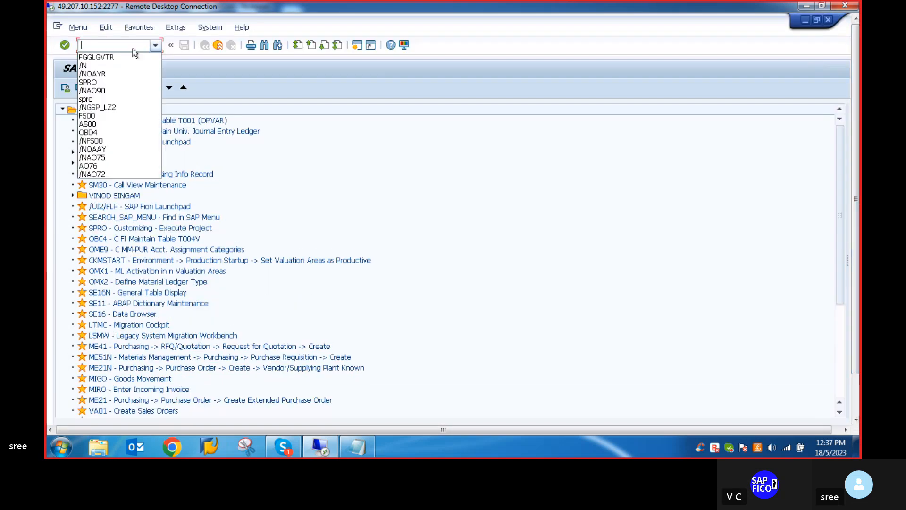
click(95, 57)
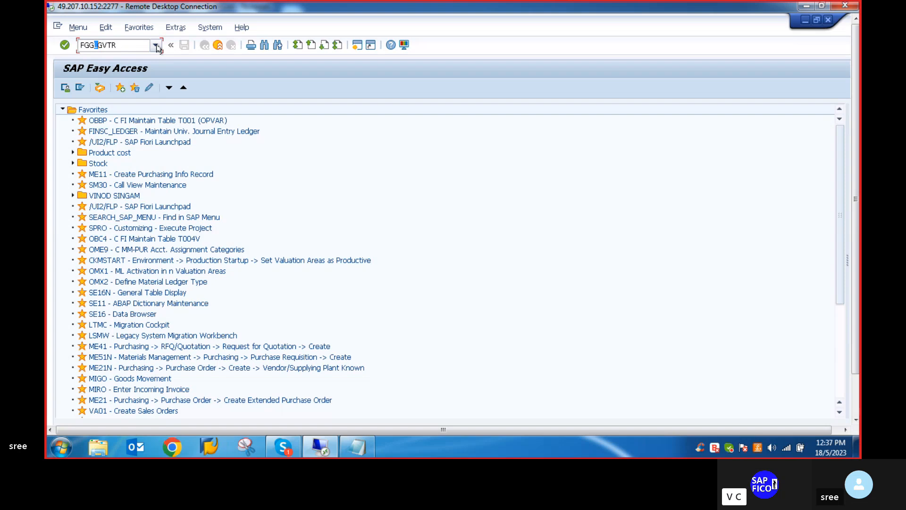
text(_)
key(BackSpace)
key(BackSpace)
key(BackSpace)
key(BackSpace)
key(BackSpace)
key(BackSpace)
key(BackSpace)
key(BackSpace)
Open the Balance Carryforward program with transaction FAGLGVTR.
text(FAGL)
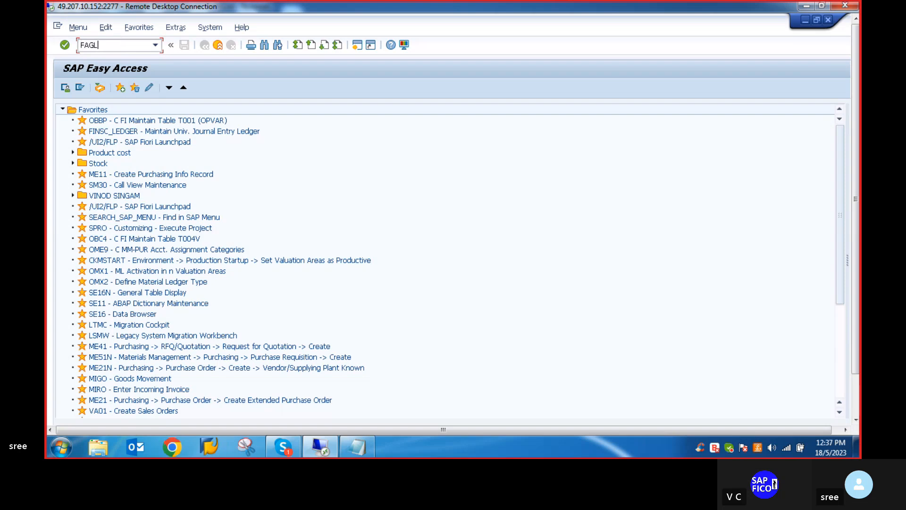
text(GVTR)
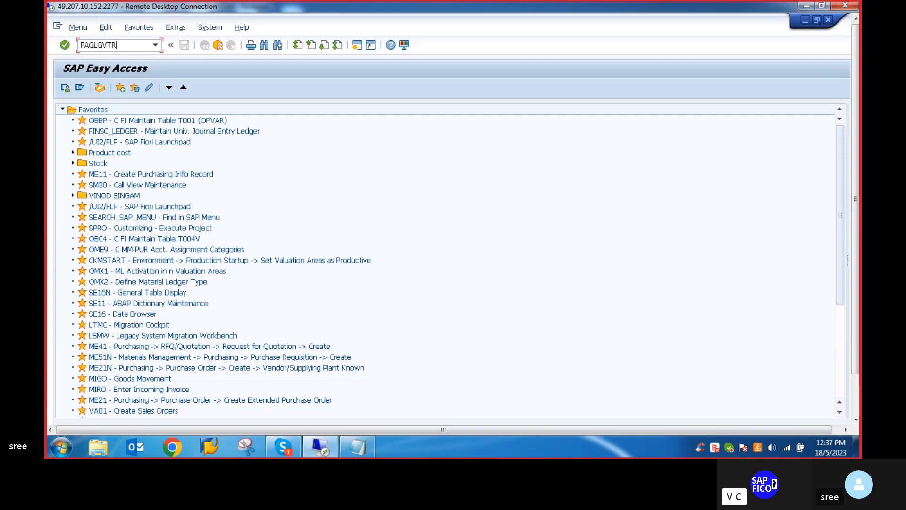
key(Return)
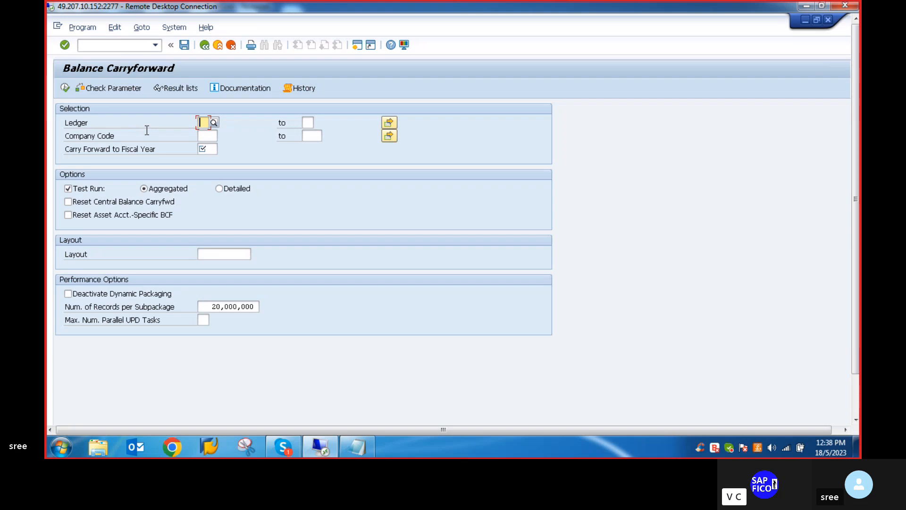
Execute a test run of the balance carryforward for ledger 0L, company code VLVO and fiscal year 2023, and close the log.
text(0)
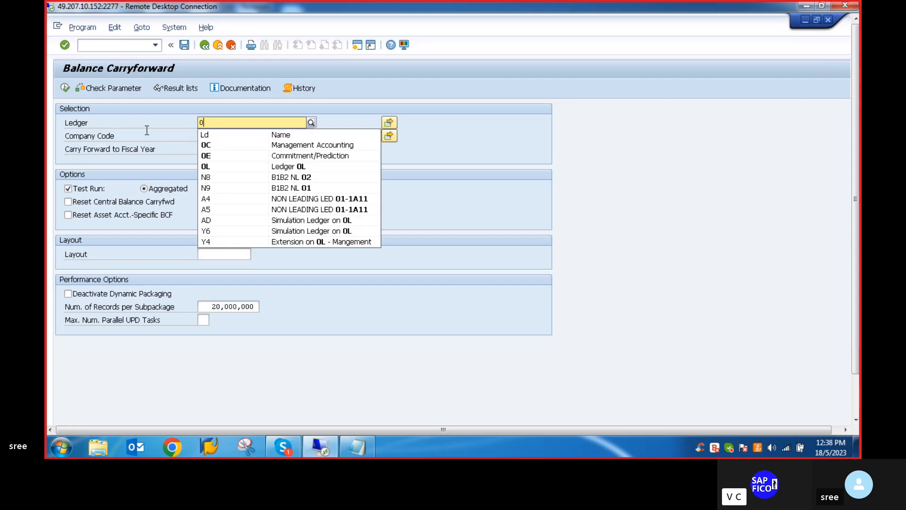
click(227, 166)
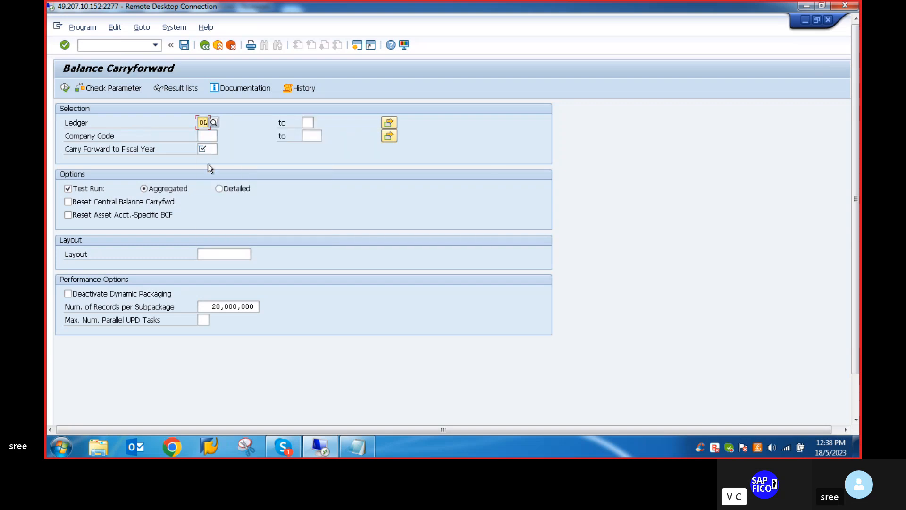
click(209, 137)
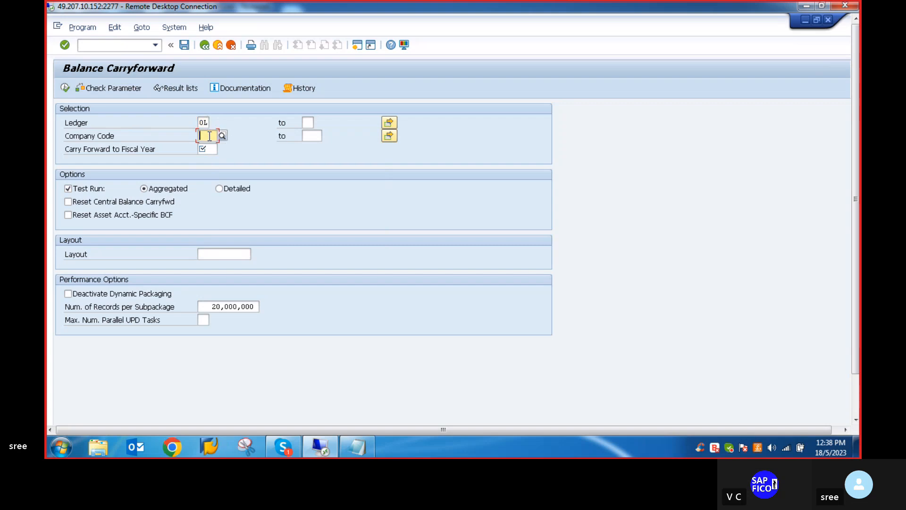
text(VLVO)
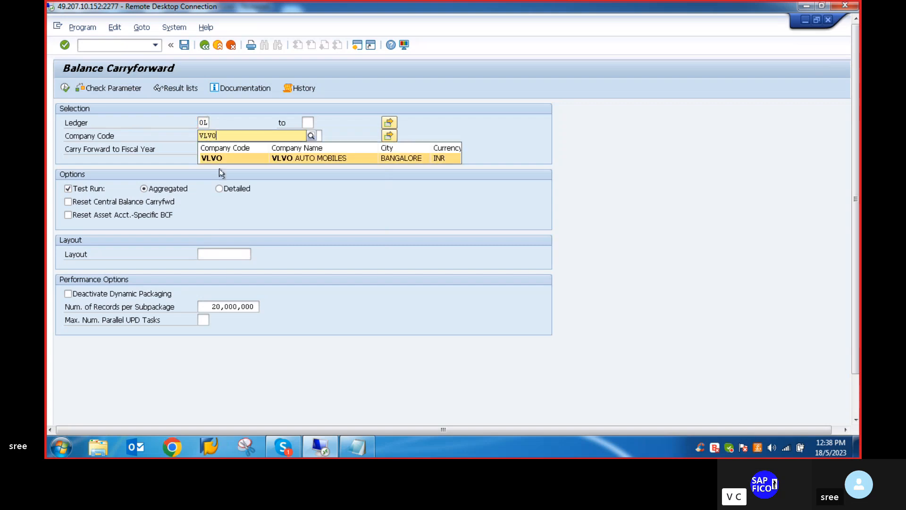
click(203, 158)
click(210, 149)
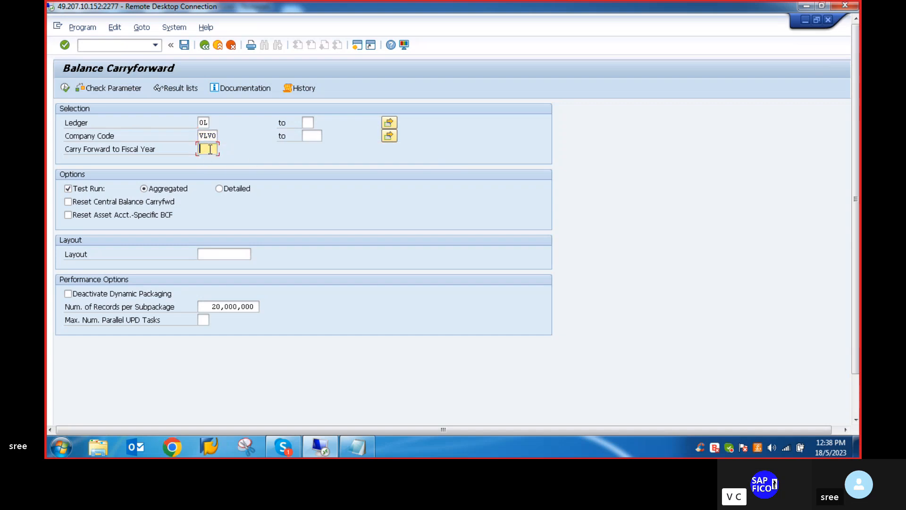
text(2023)
click(64, 89)
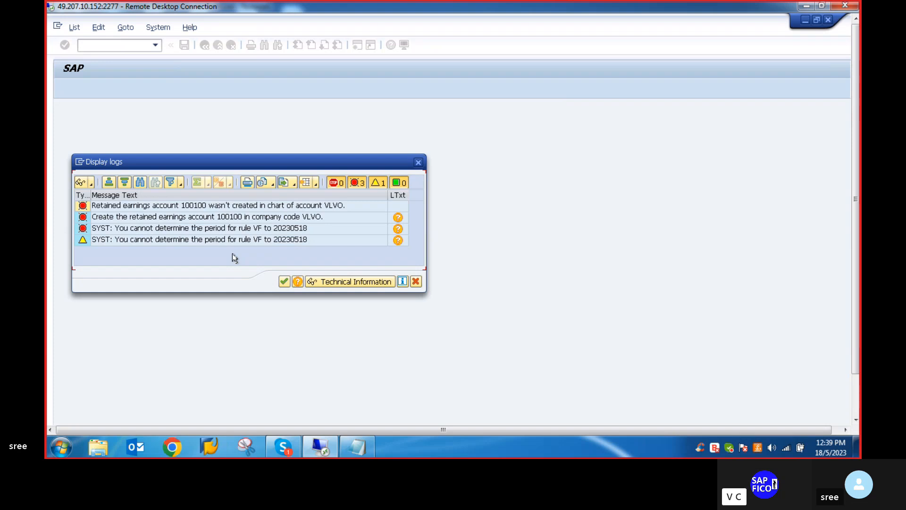
mouse_move(312, 454)
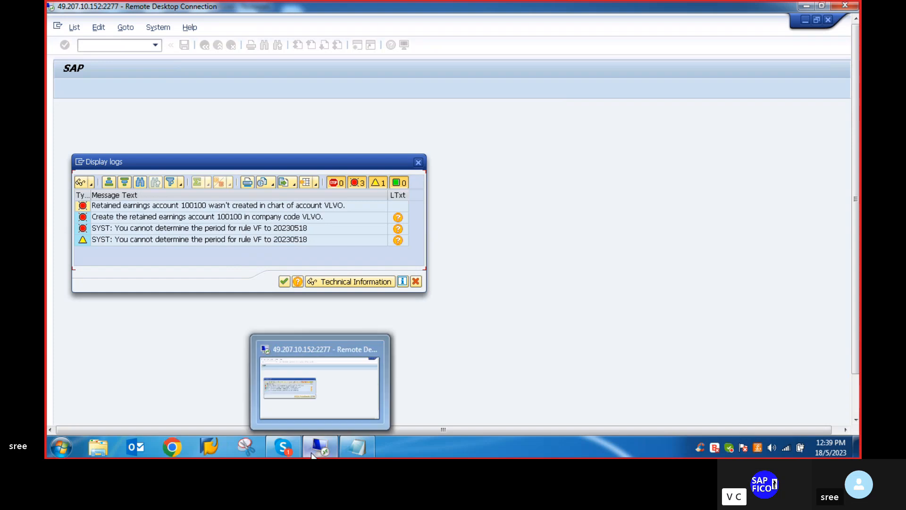
click(418, 160)
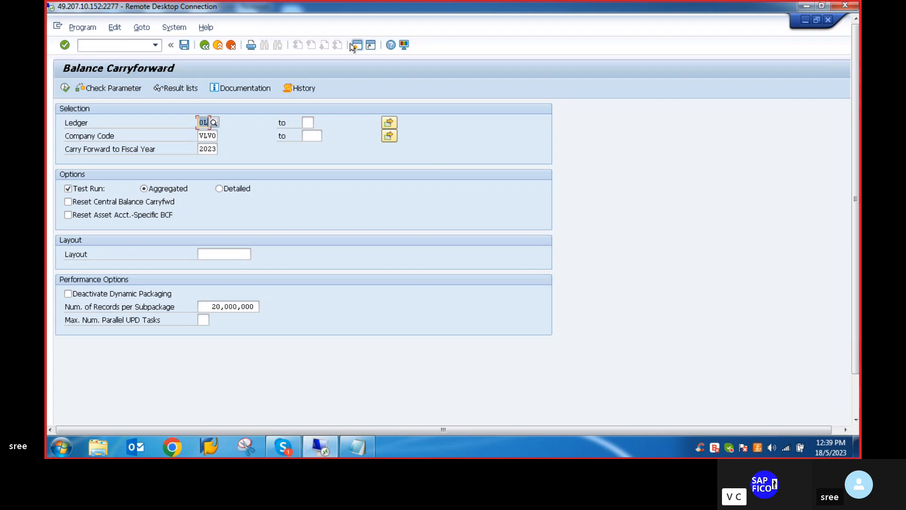
Open an additional SAP session, mute the microphone in the Skype call and return to SAP.
click(354, 46)
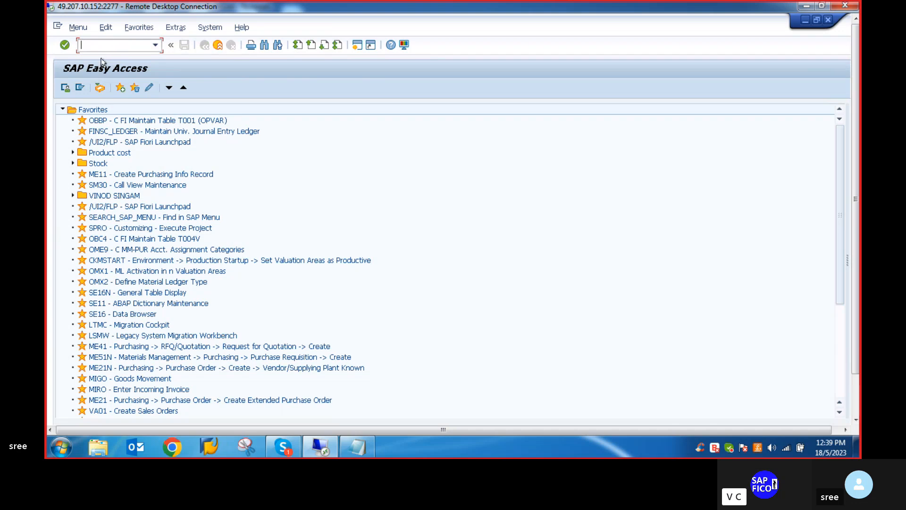
click(292, 446)
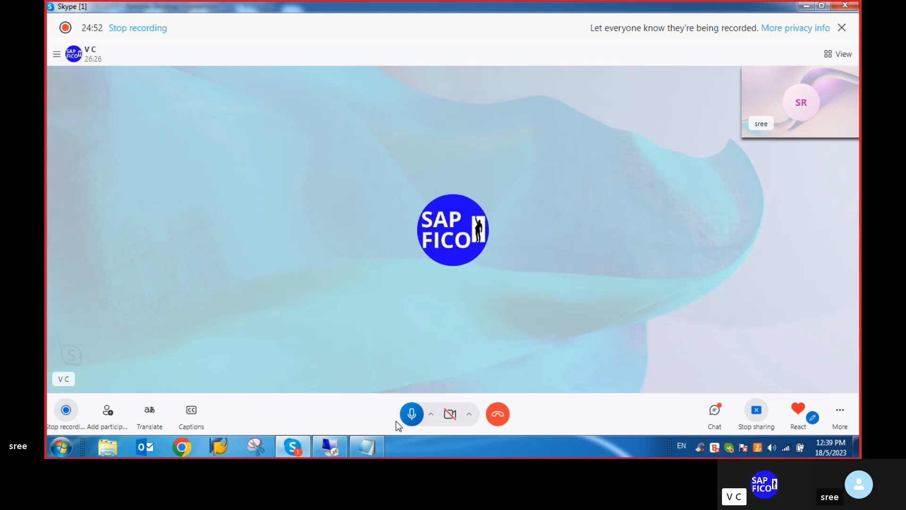
click(411, 415)
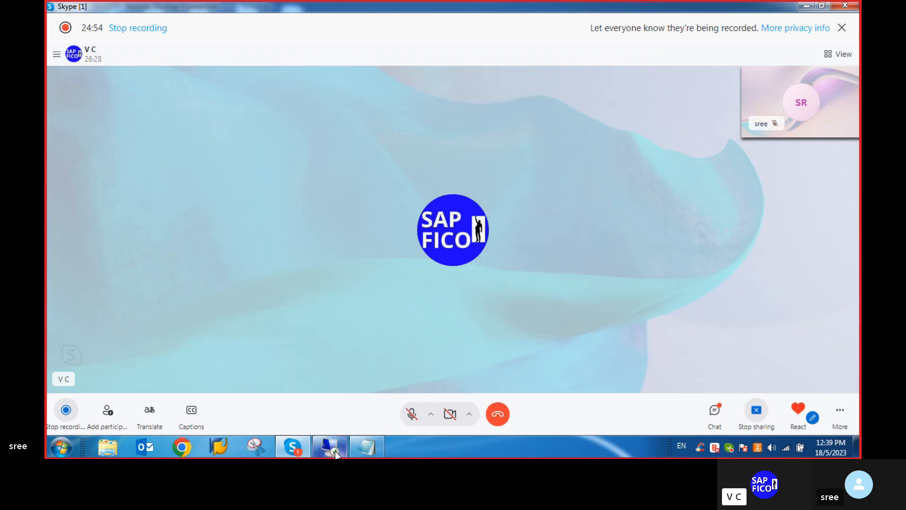
click(330, 450)
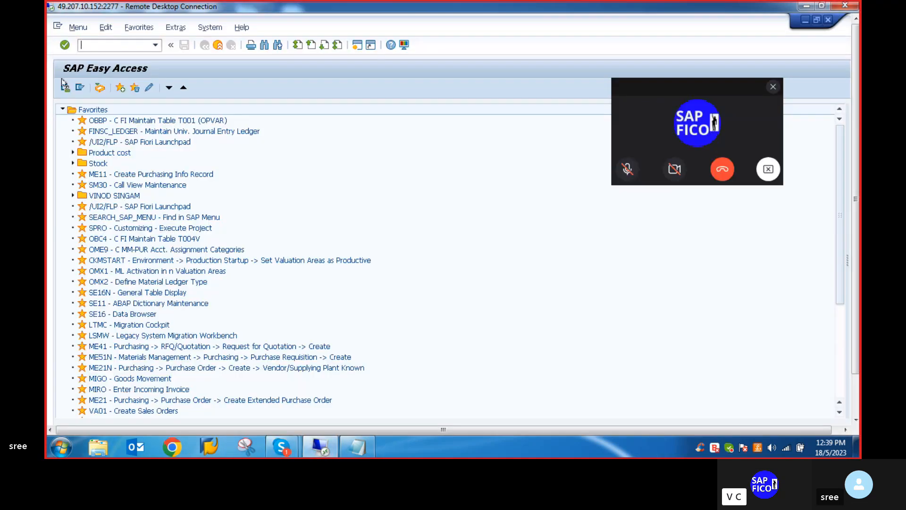
Open central G/L account editing with transaction FS00 and switch the account list to company code VLVO.
text(FS00)
key(Return)
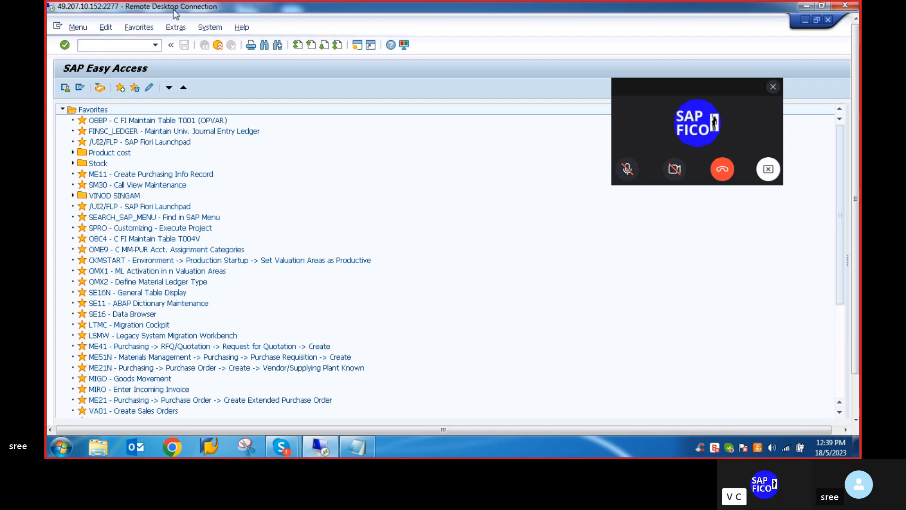
click(773, 86)
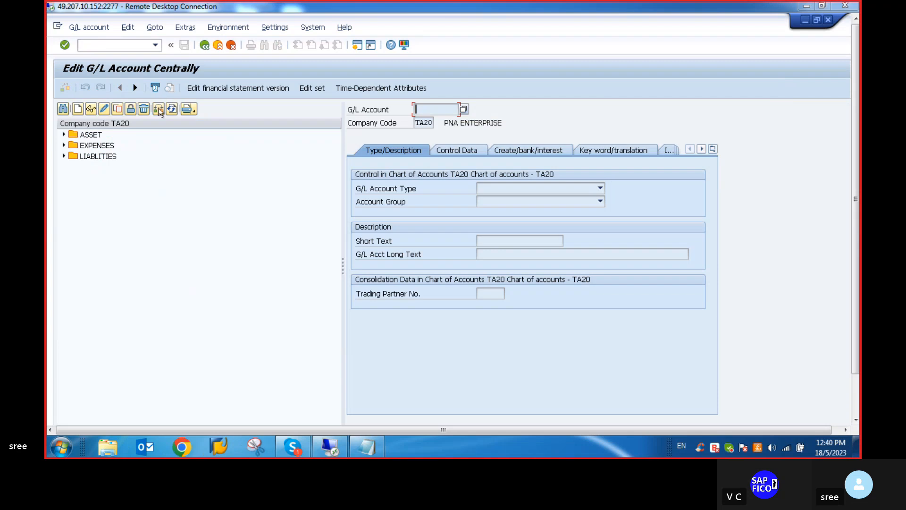
click(158, 110)
text(vlvo)
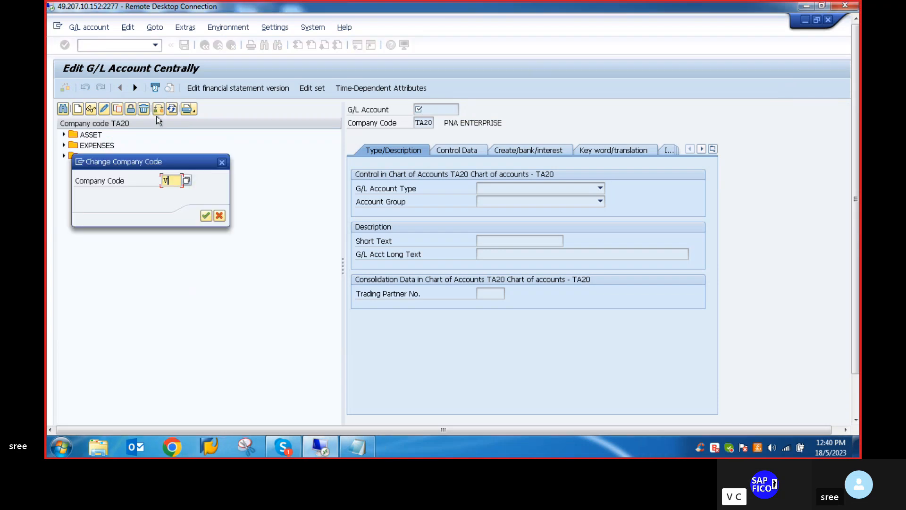
key(Return)
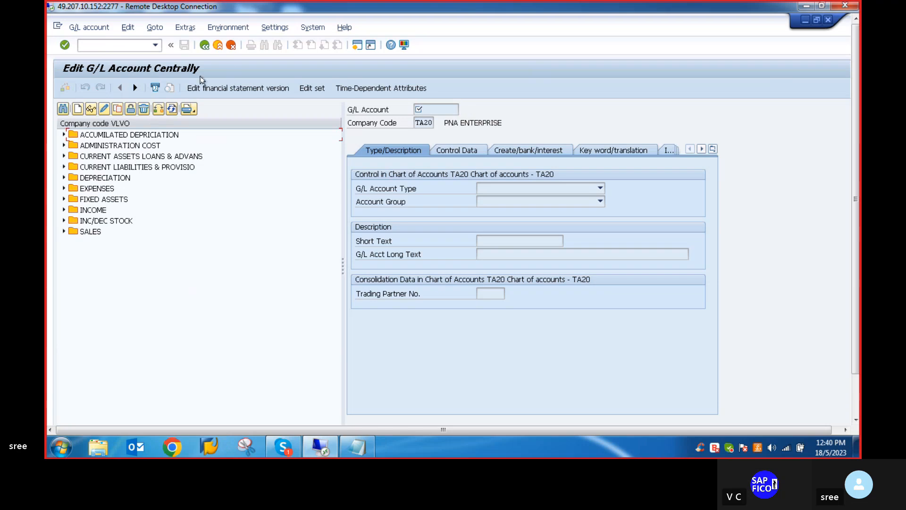
Open the G/L account groups with transaction OBD4 in an additional session and select the Reserves and Surplus group of chart of accounts VLVO.
click(357, 45)
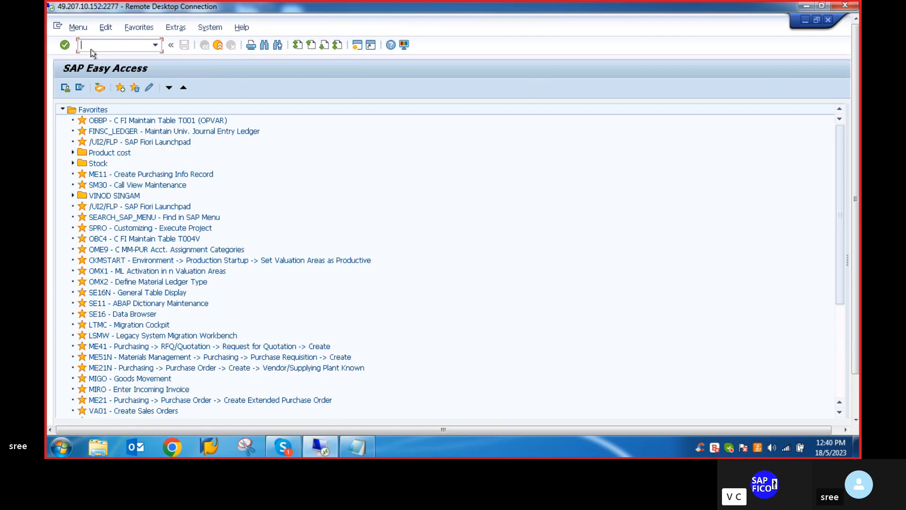
text(OBD4)
key(Return)
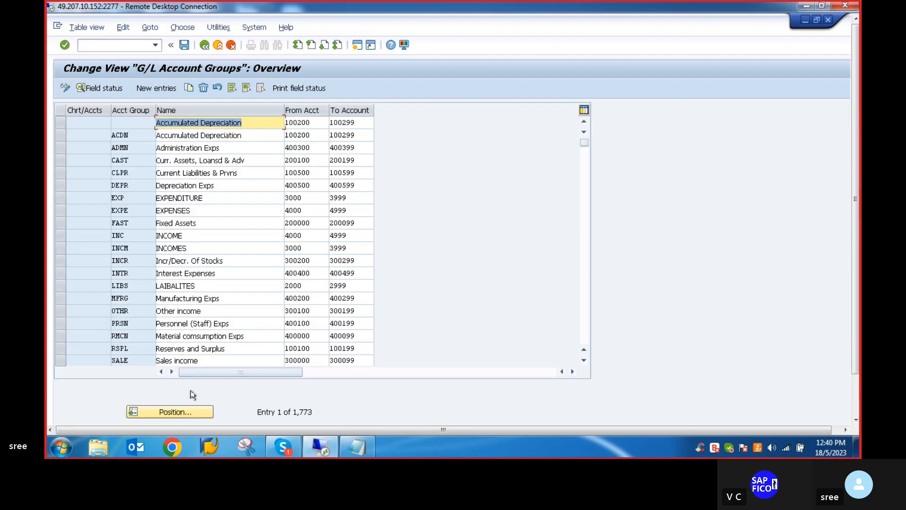
click(174, 413)
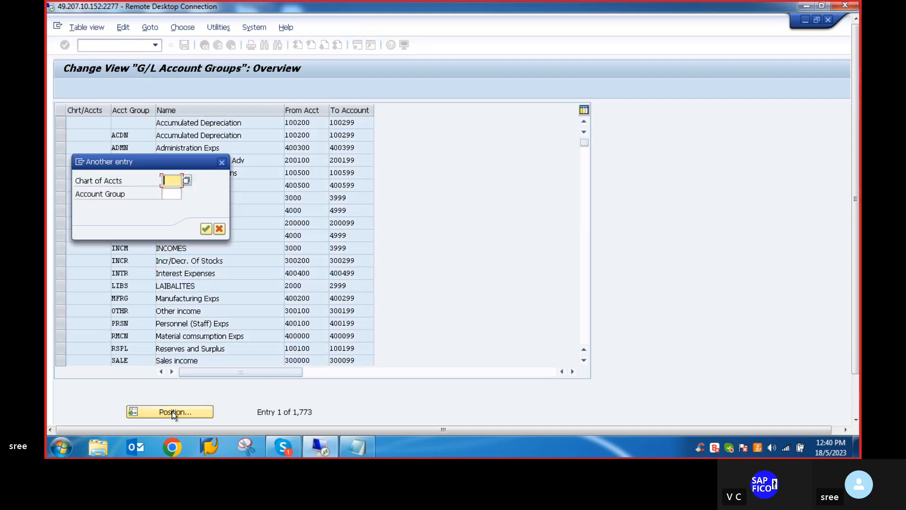
text(VLVO)
key(Return)
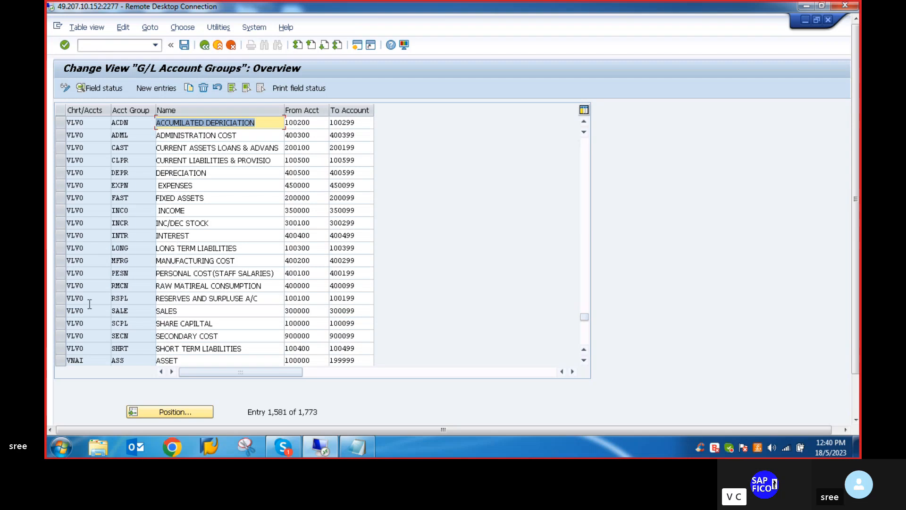
click(61, 298)
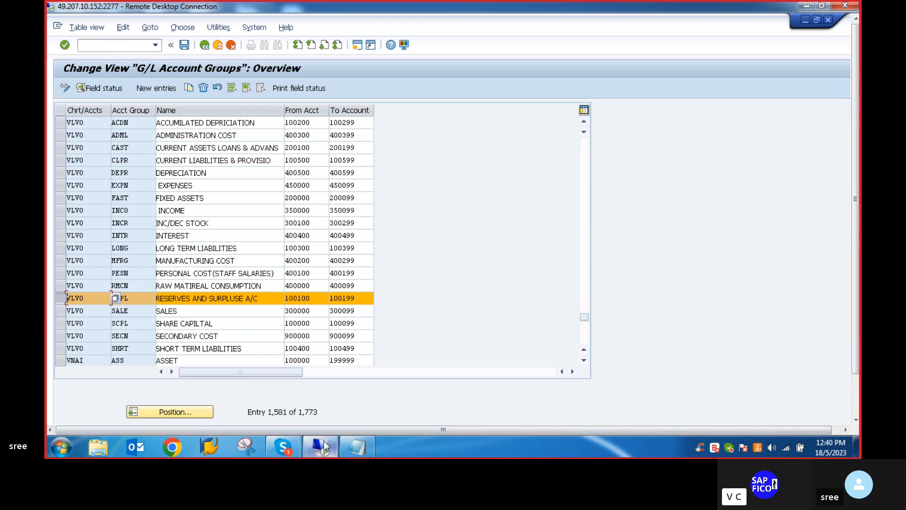
Return to the central G/L account editing session and start creating G/L account 100100 in company code VLVO.
drag(856, 198, 857, 276)
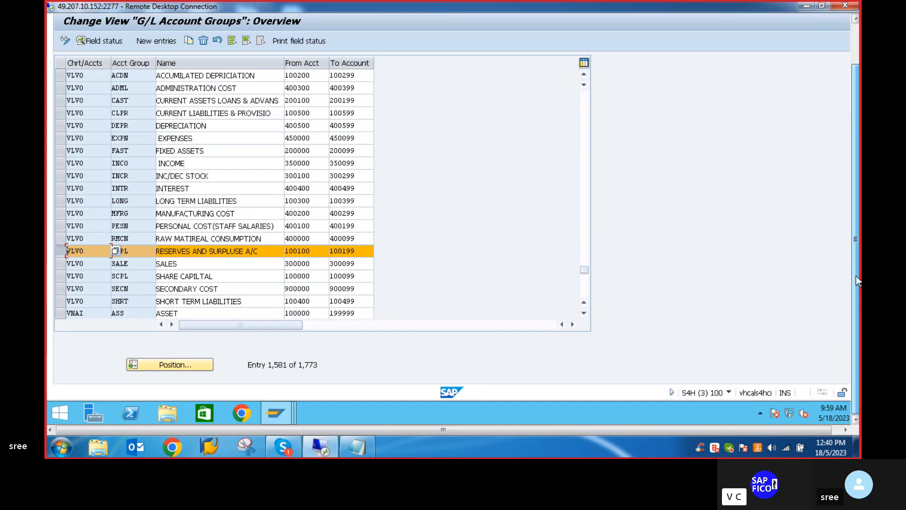
click(275, 412)
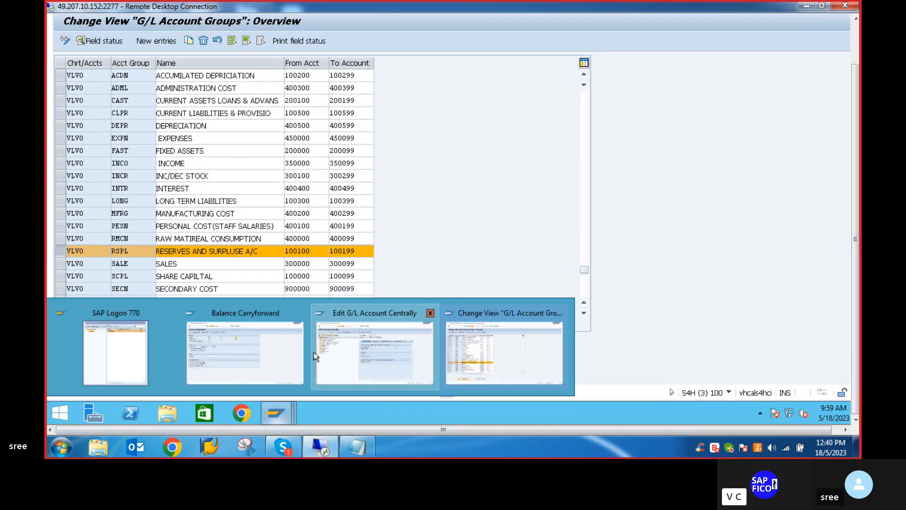
click(371, 361)
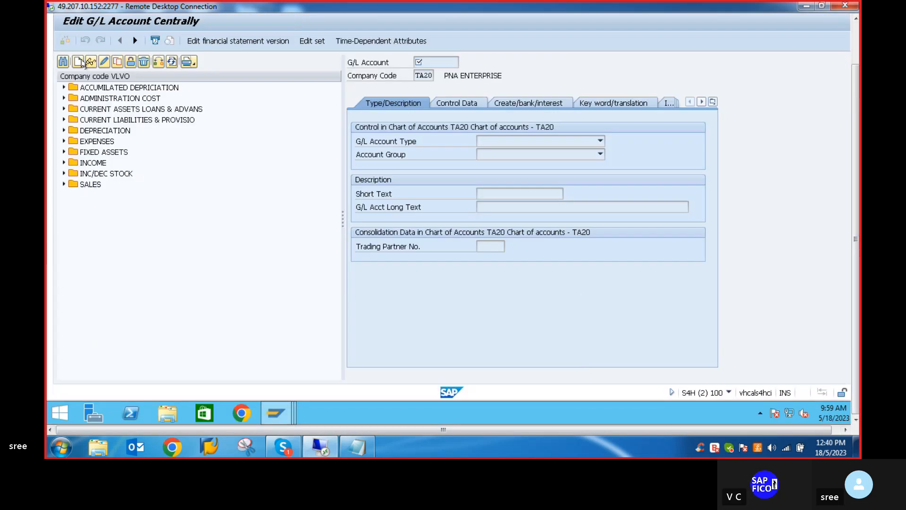
click(83, 64)
text(100)
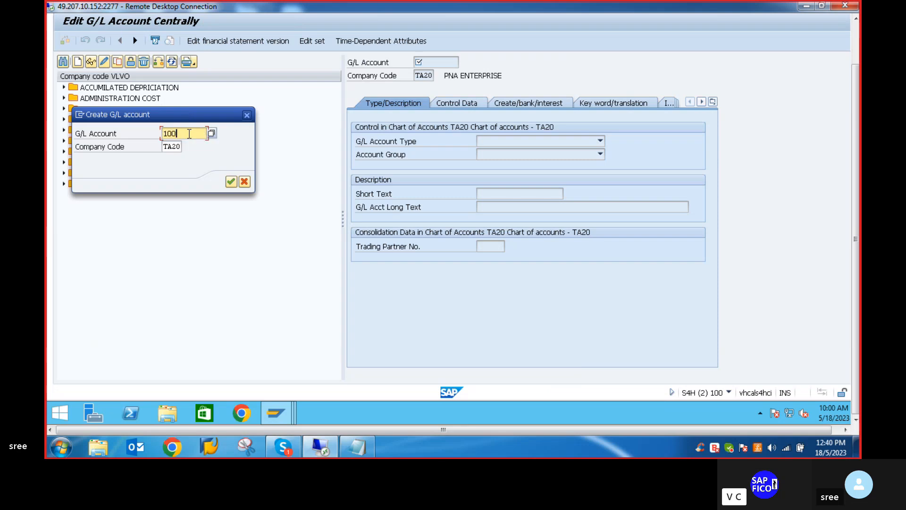
text(100)
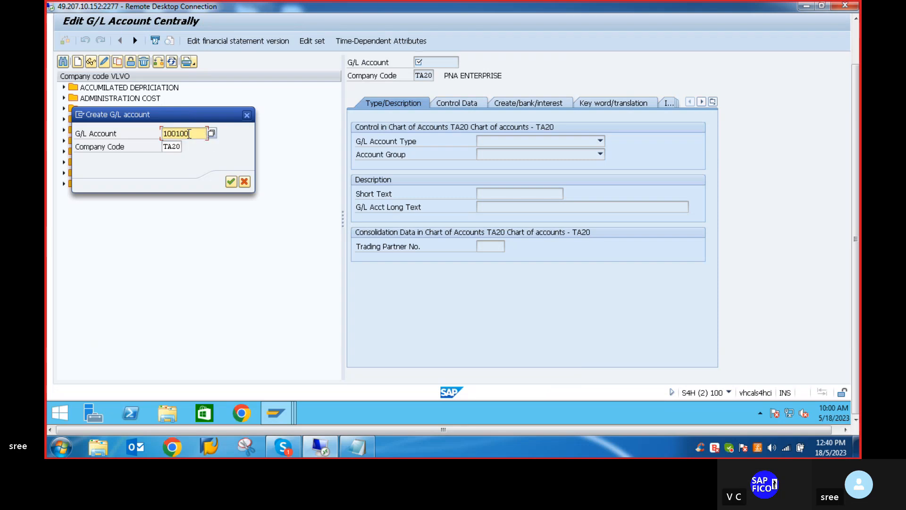
click(176, 147)
key(BackSpace)
key(BackSpace)
key(BackSpace)
key(BackSpace)
text(VLVO)
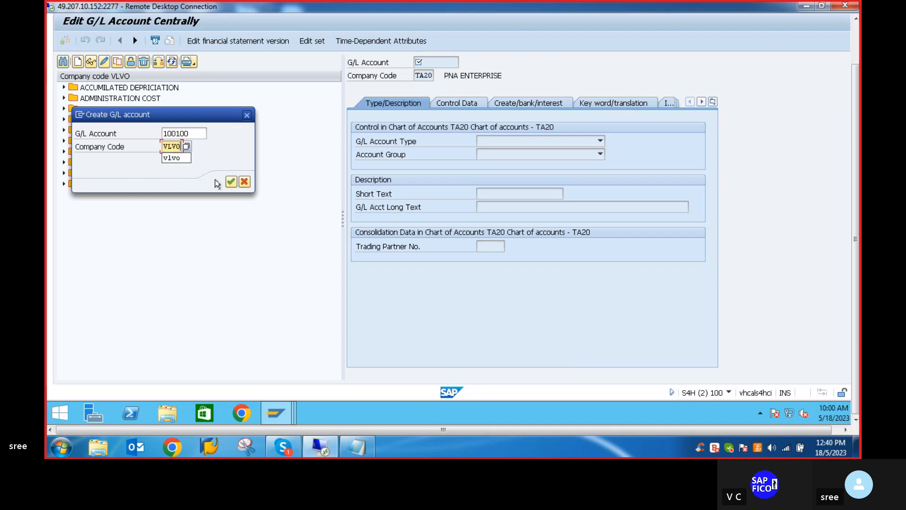
click(230, 183)
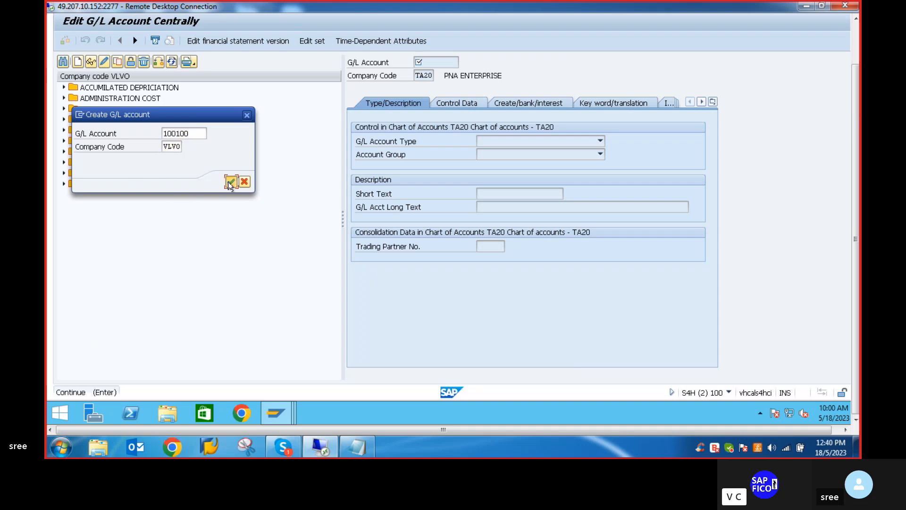
Set the new account's type to Balance Sheet Account and its account group to RSPL Reserves and Surpluse A/C.
click(600, 141)
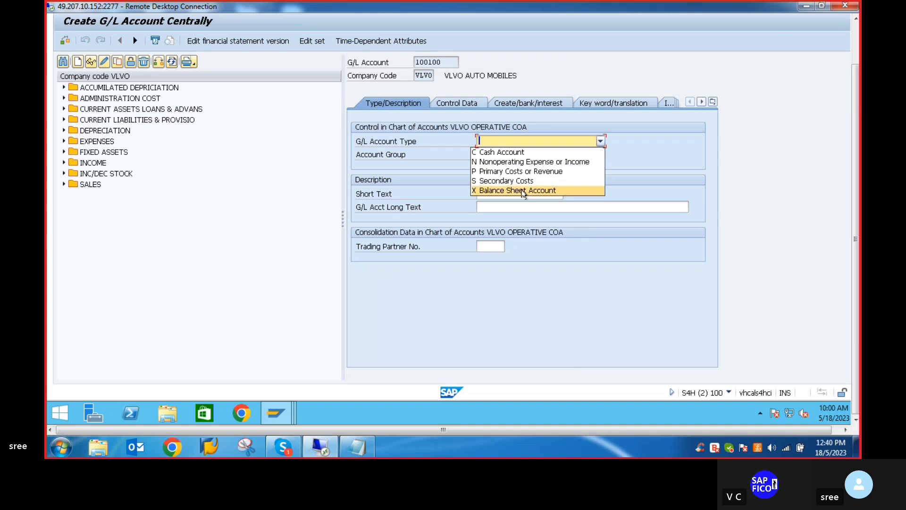
click(523, 190)
click(600, 154)
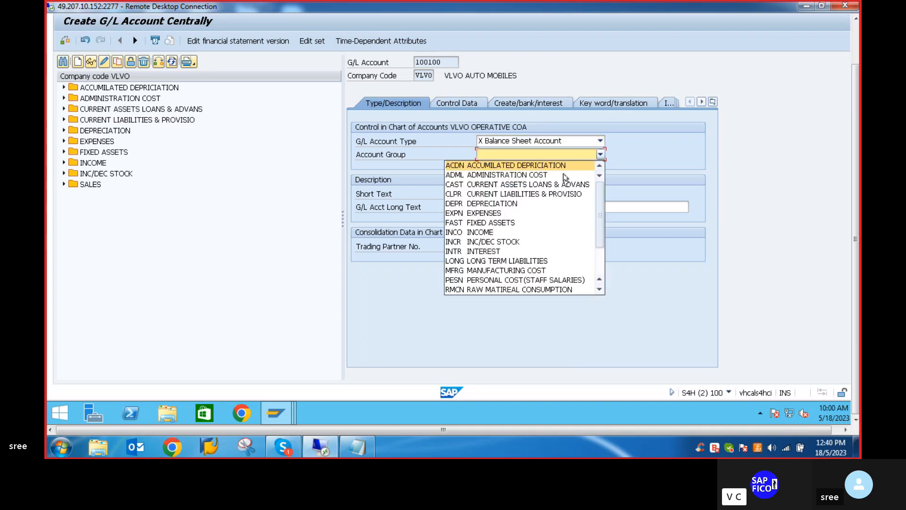
scroll(531, 269, down, 1)
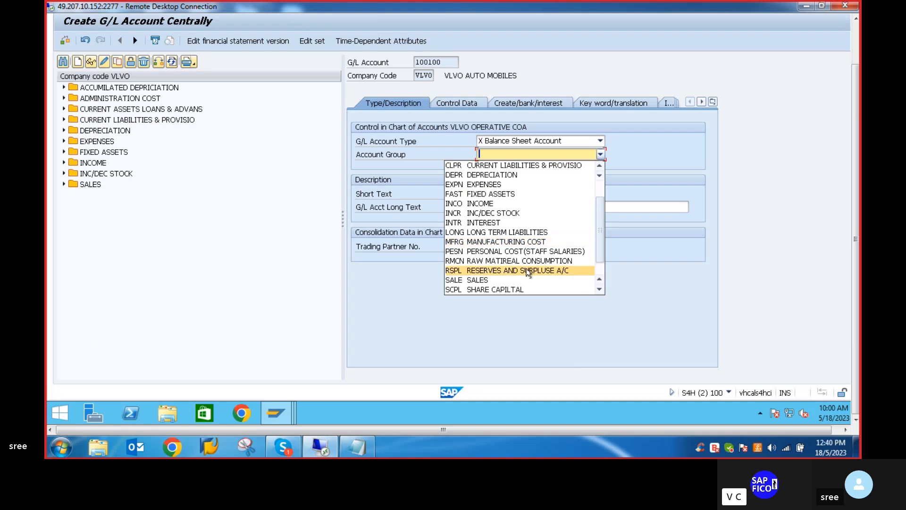
click(531, 270)
Enter REATIN EARING A/C as both the short text and the long text of the G/L account.
click(517, 197)
text(REA)
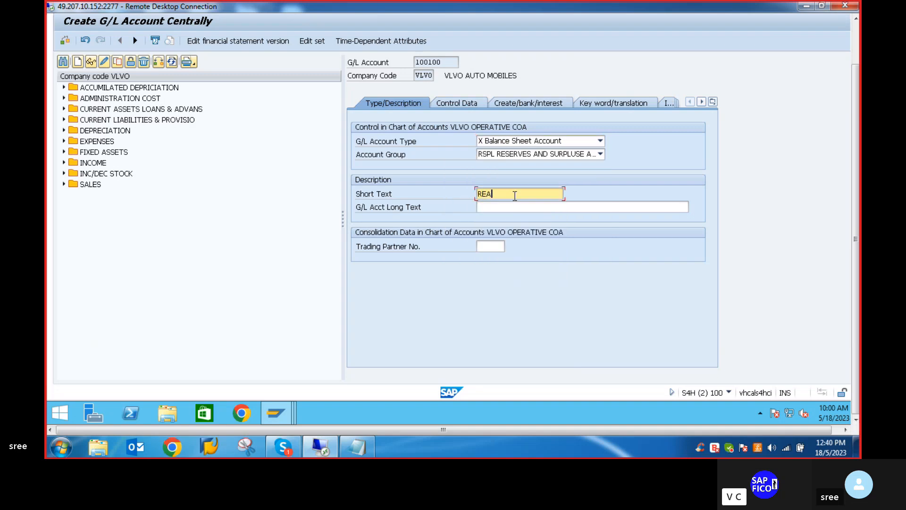
text(TIN EARING A/C)
click(515, 206)
text(REATIN EARING A/C)
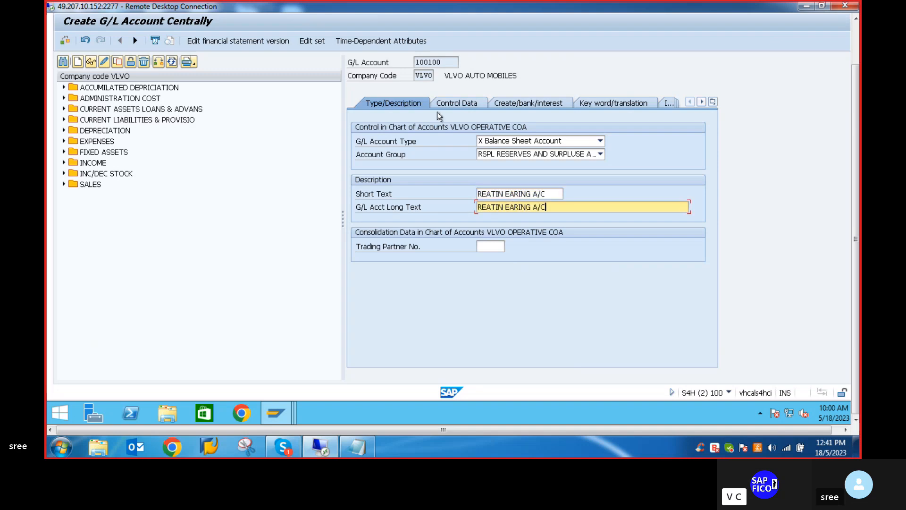
Set the account's sort key to 001 in the company code control data.
click(448, 102)
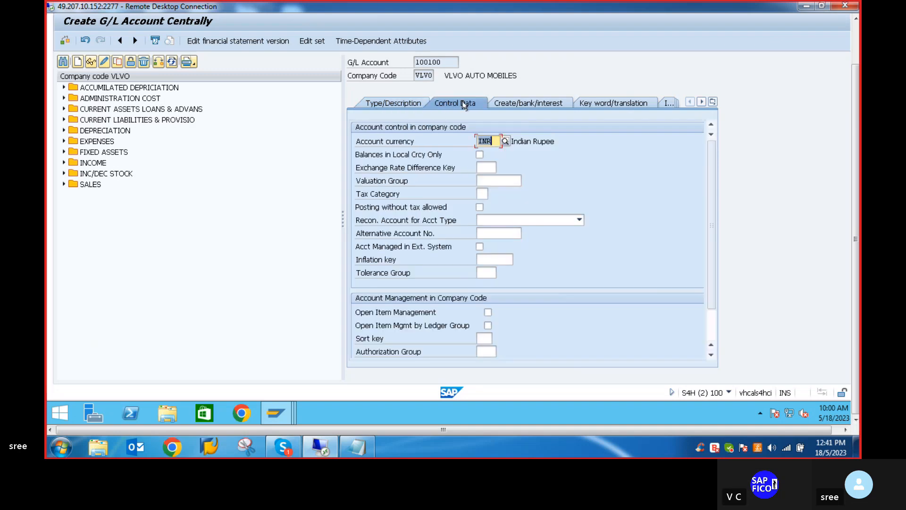
click(484, 337)
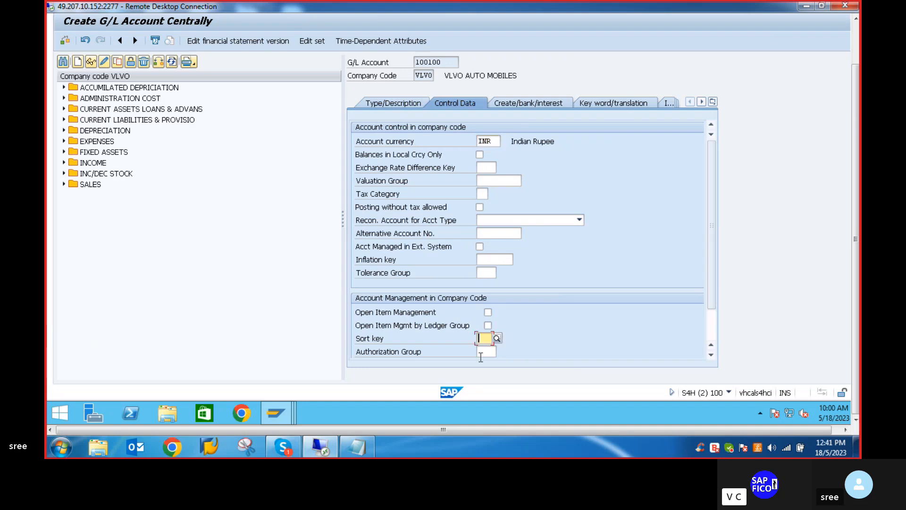
text(001)
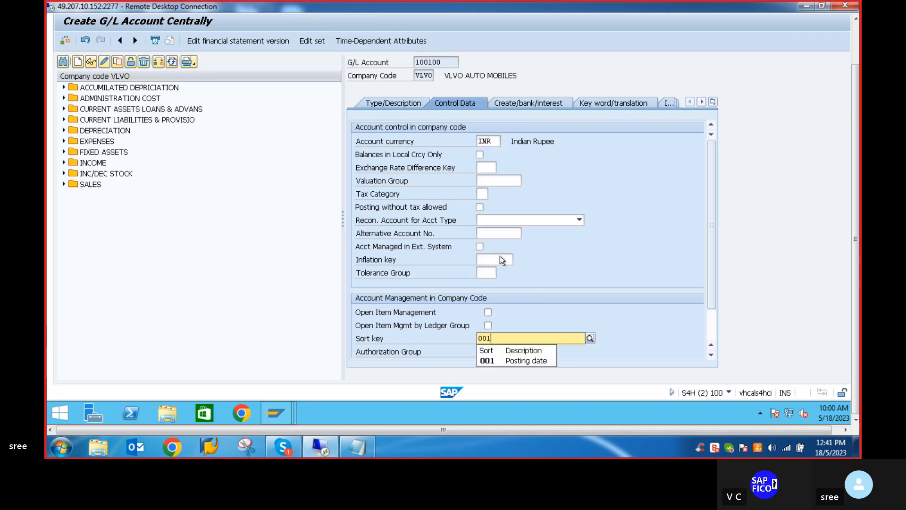
click(493, 361)
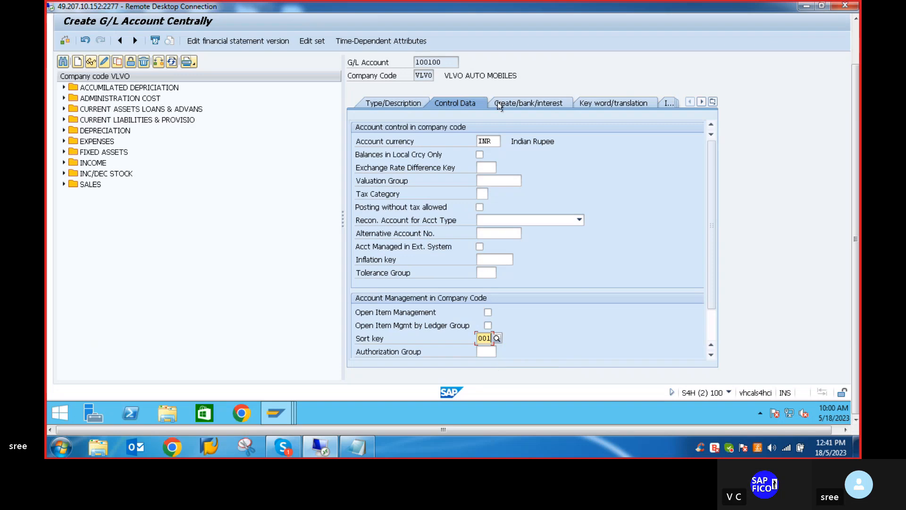
Assign field status group G001 to the account for document creation.
click(515, 104)
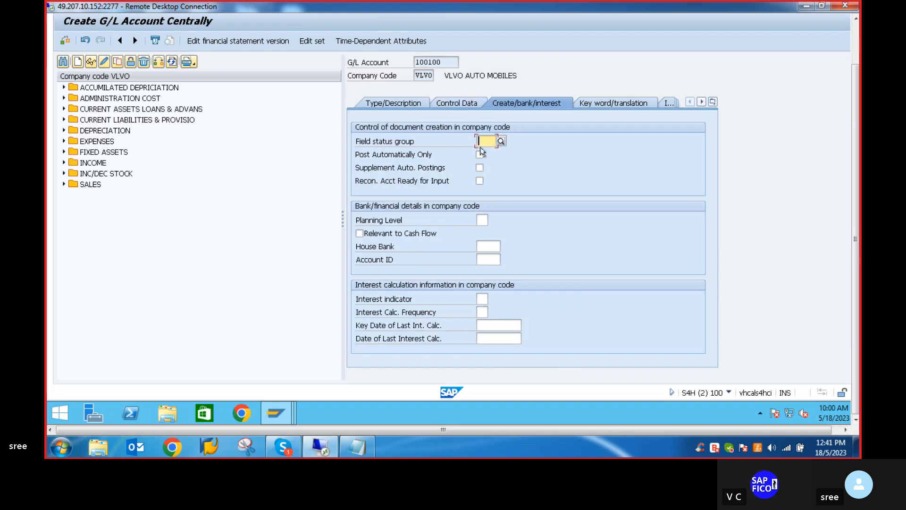
click(482, 141)
text(G00)
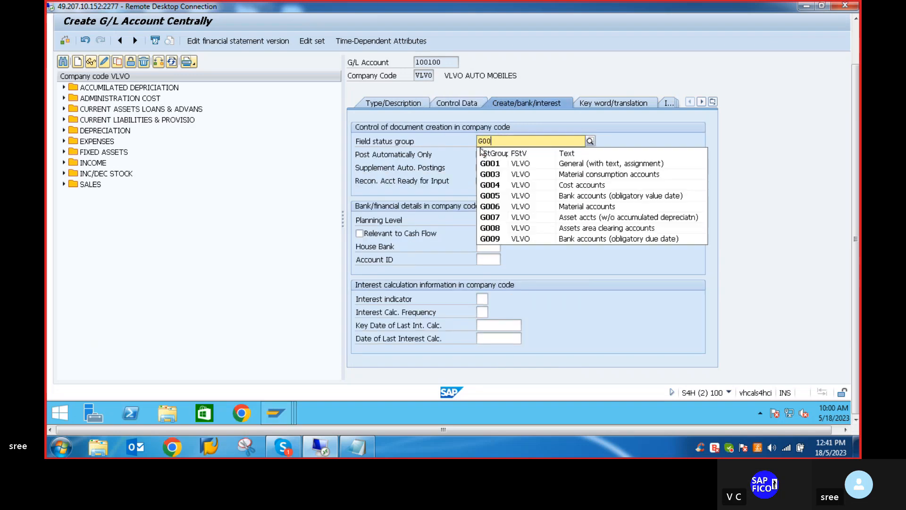
text(1)
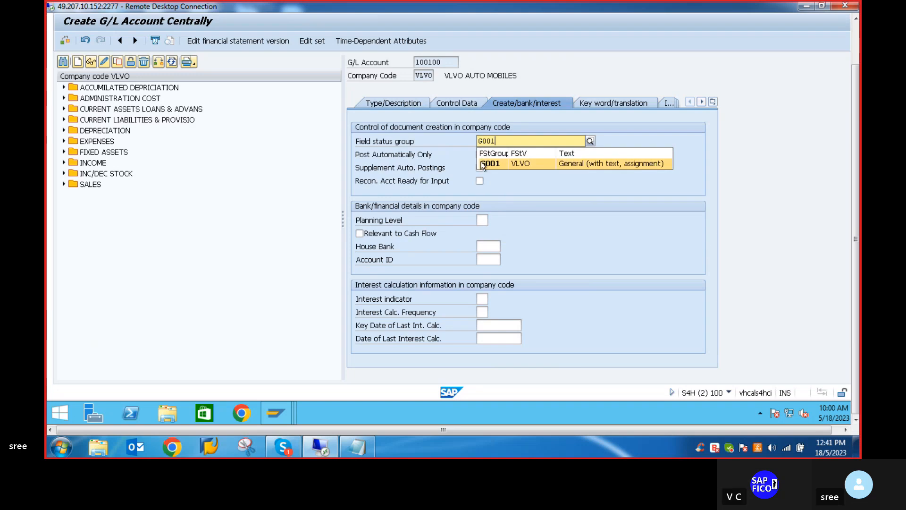
click(480, 163)
key(Return)
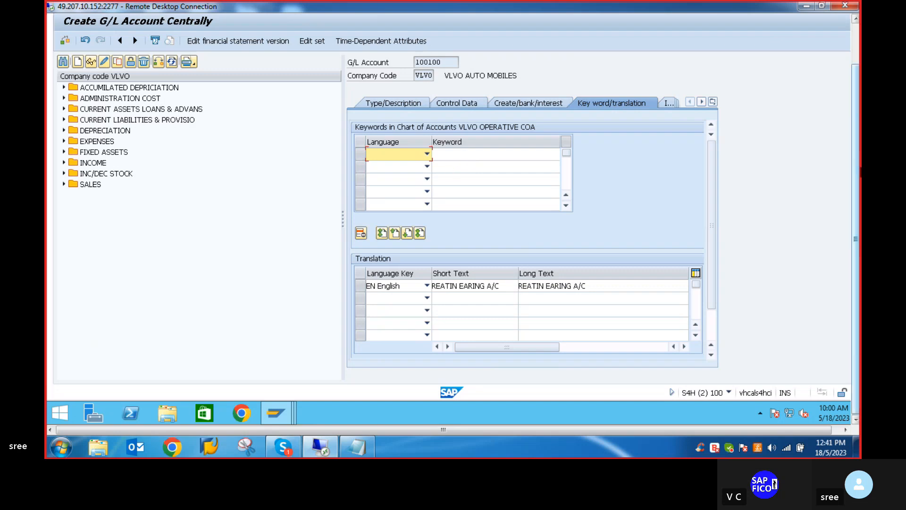
Save the G/L account, accept the local currency warning and exit to the SAP Easy Access screen.
drag(856, 171, 808, 66)
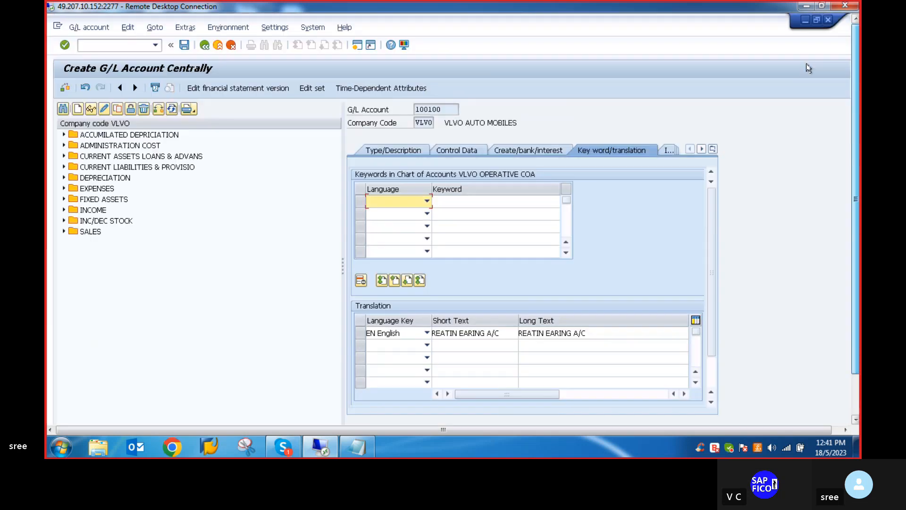
click(183, 45)
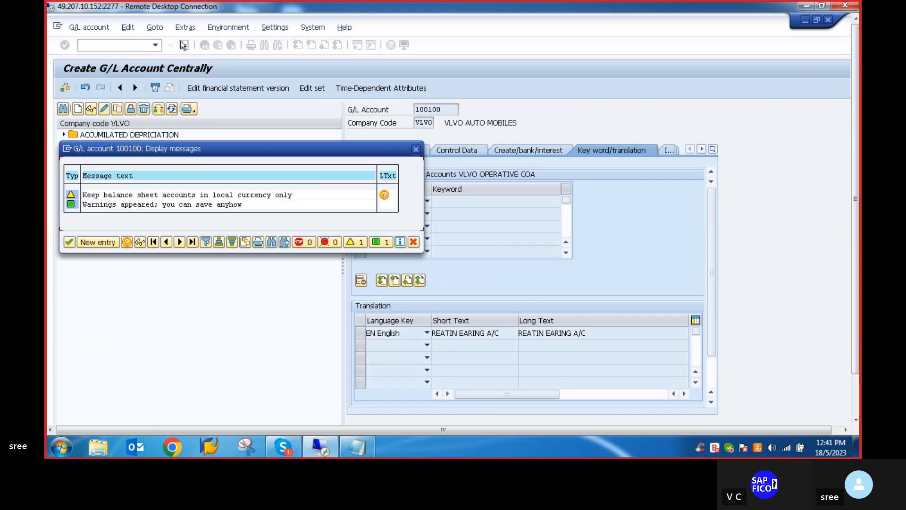
click(71, 241)
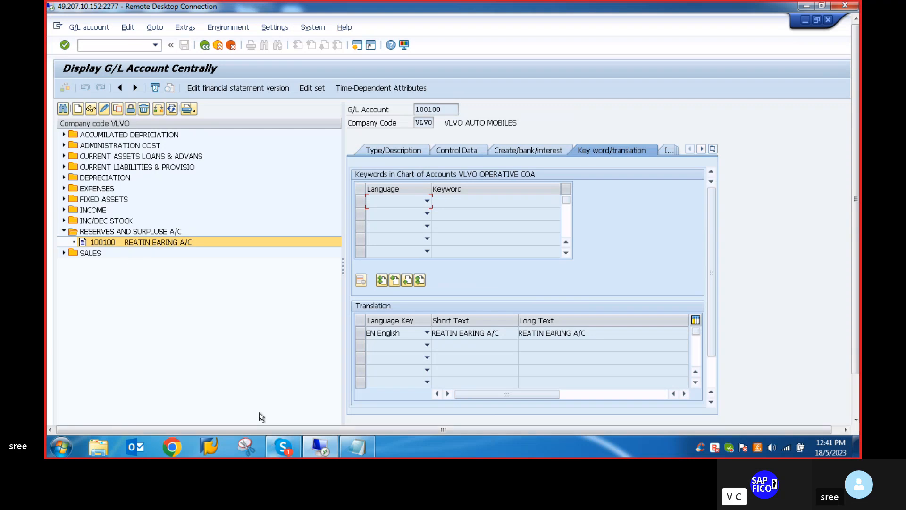
text(/N)
key(Return)
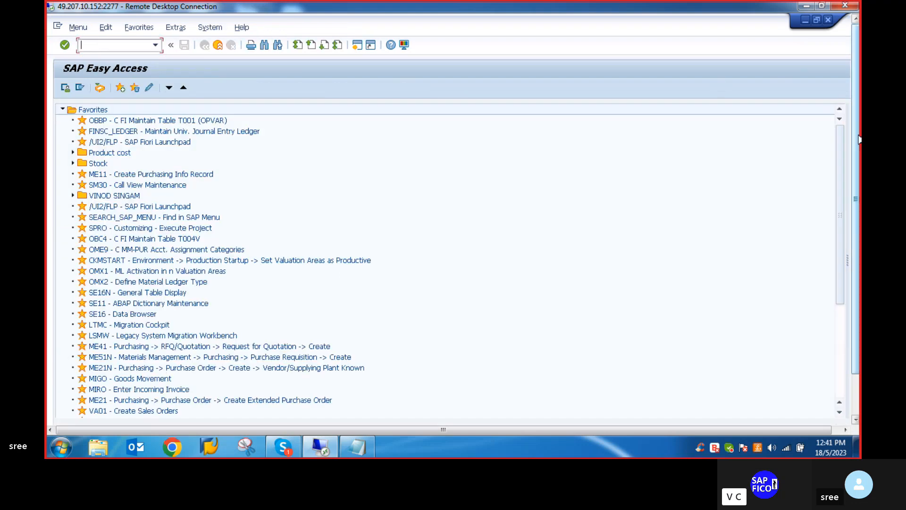
Switch back to the Balance Carryforward session, repeat the test run for ledger 0L, company code VLVO and year 2023, and close the log.
drag(855, 138, 855, 182)
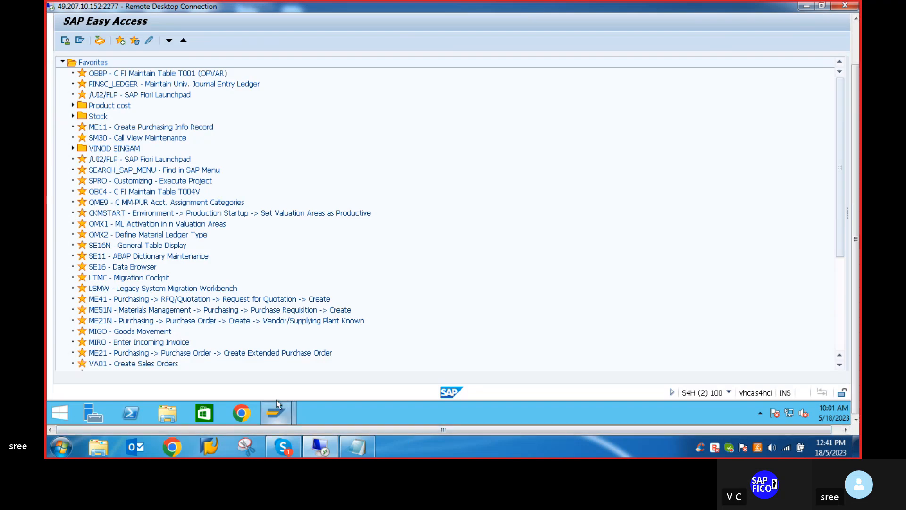
mouse_move(276, 411)
click(239, 350)
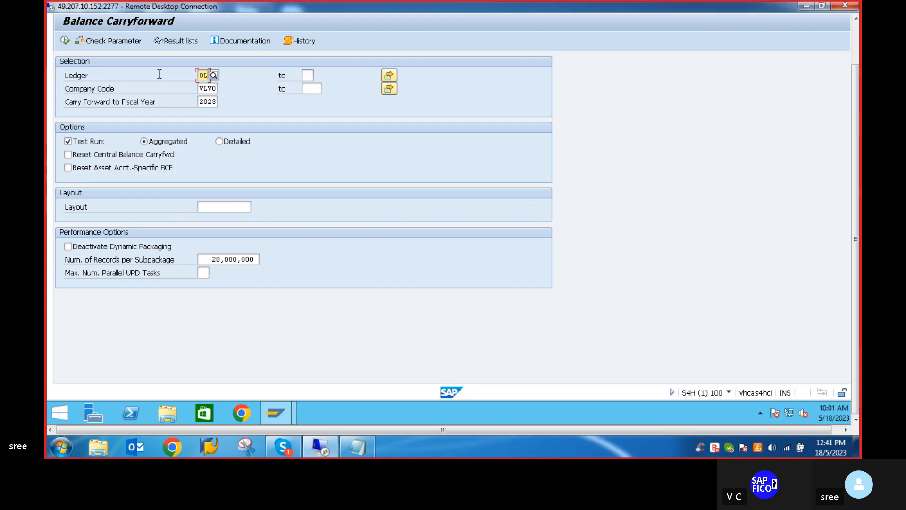
drag(856, 110, 840, 77)
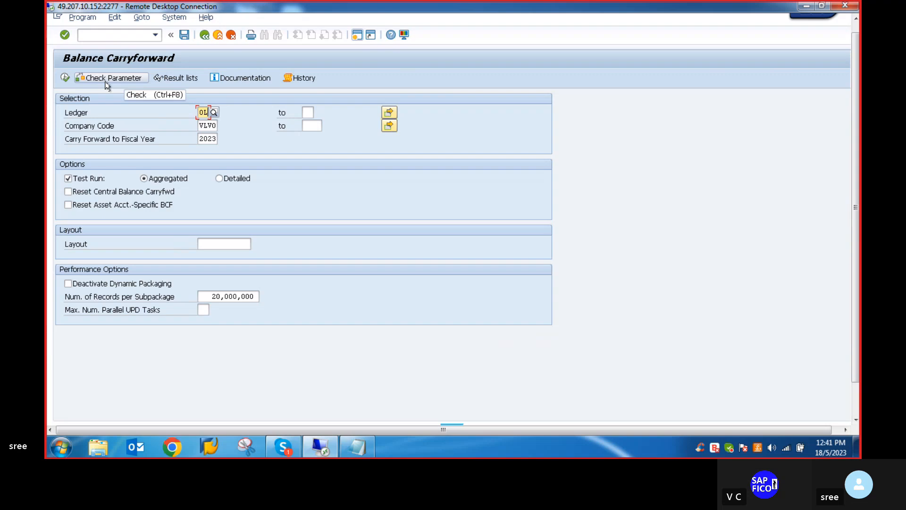
click(66, 78)
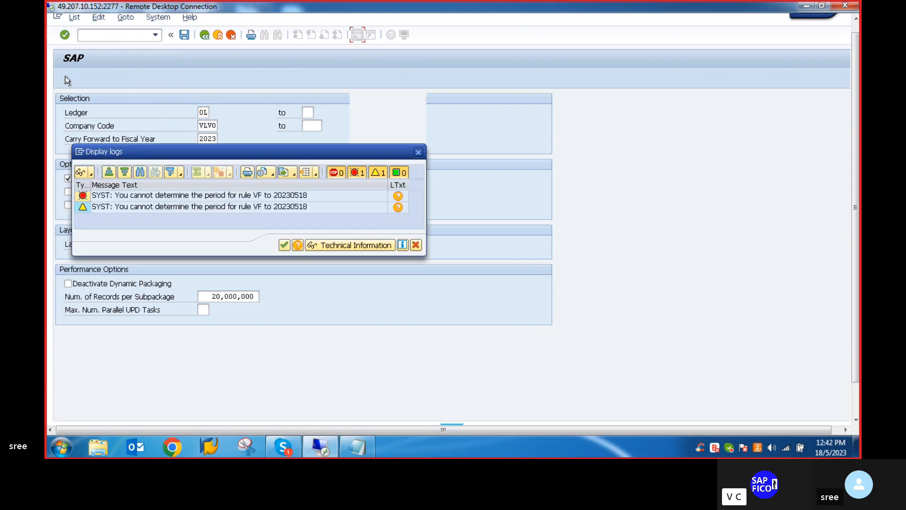
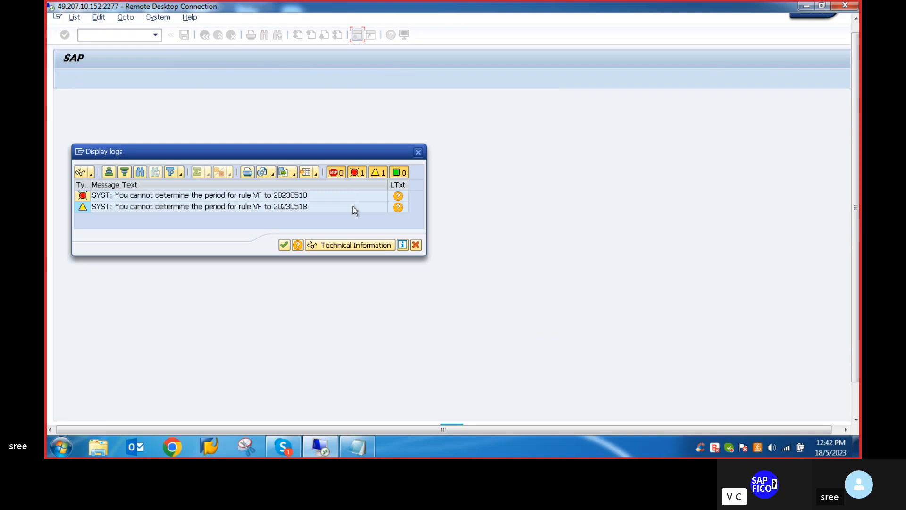
click(418, 151)
click(110, 32)
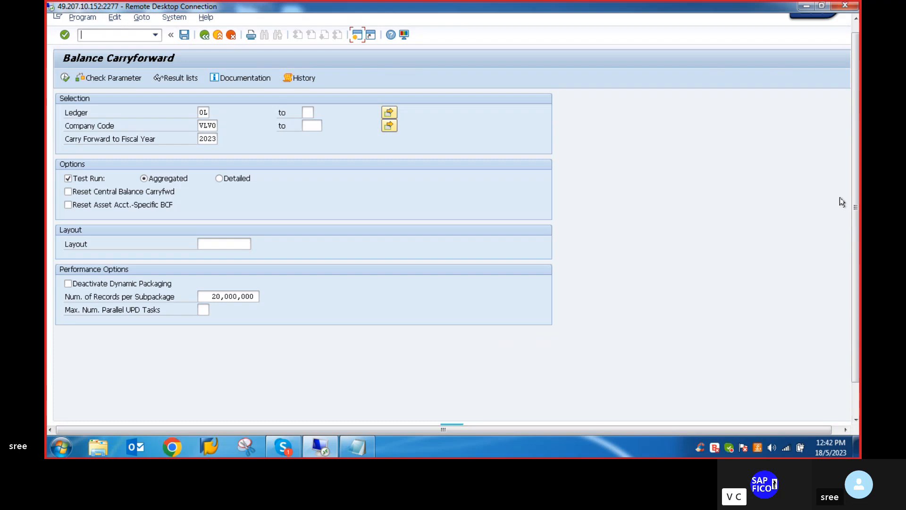
Switch to the SAP Easy Access session and open transaction OA84 for generating period control rules.
drag(856, 205, 858, 293)
mouse_move(277, 409)
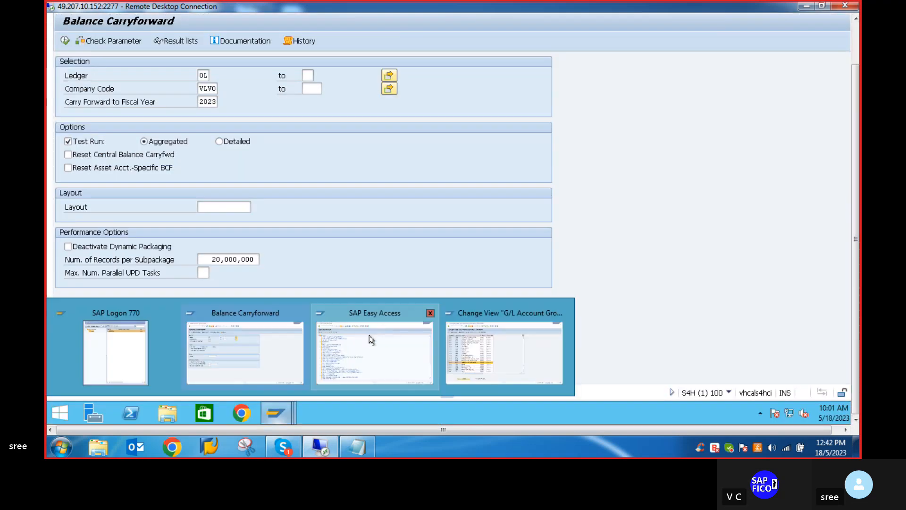
click(369, 335)
drag(858, 140, 858, 100)
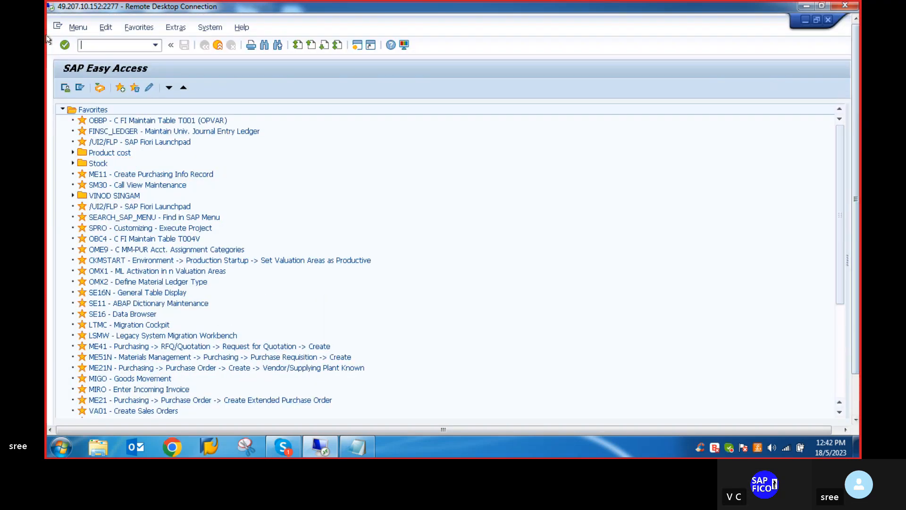
text(OA84)
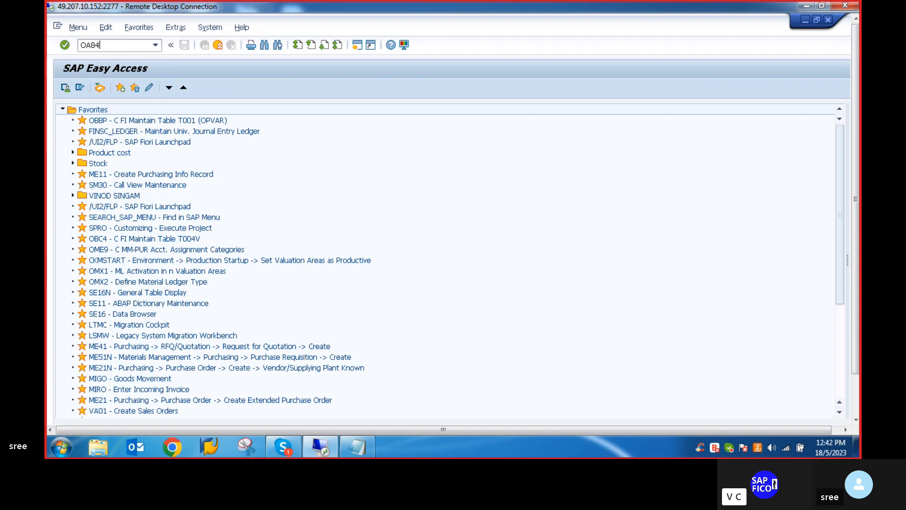
key(Return)
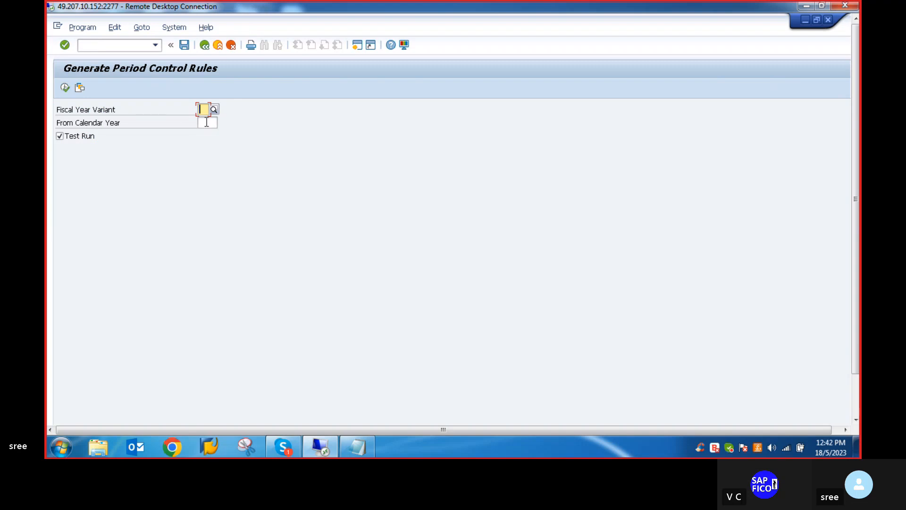
Test-run the period control rules for fiscal year variant VF from calendar year 2023, review the list and return to the selection.
text(VF)
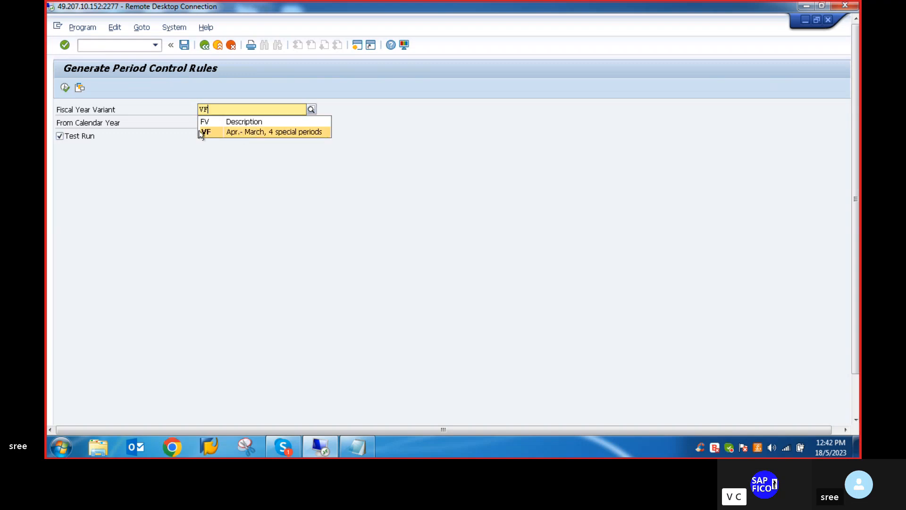
click(203, 134)
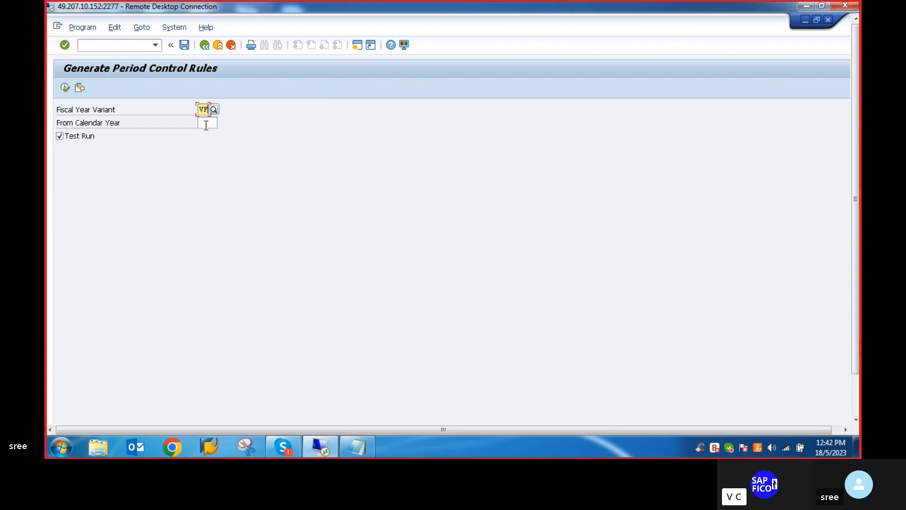
click(206, 123)
text(2023)
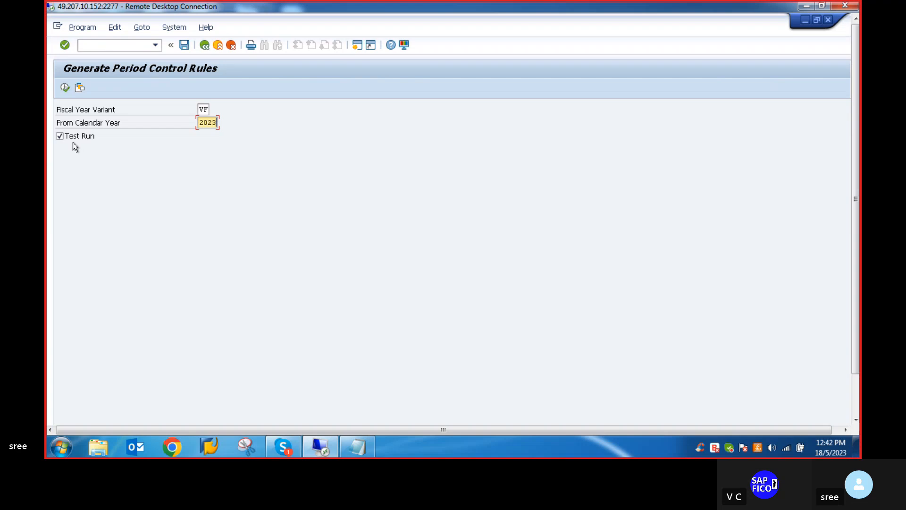
click(64, 88)
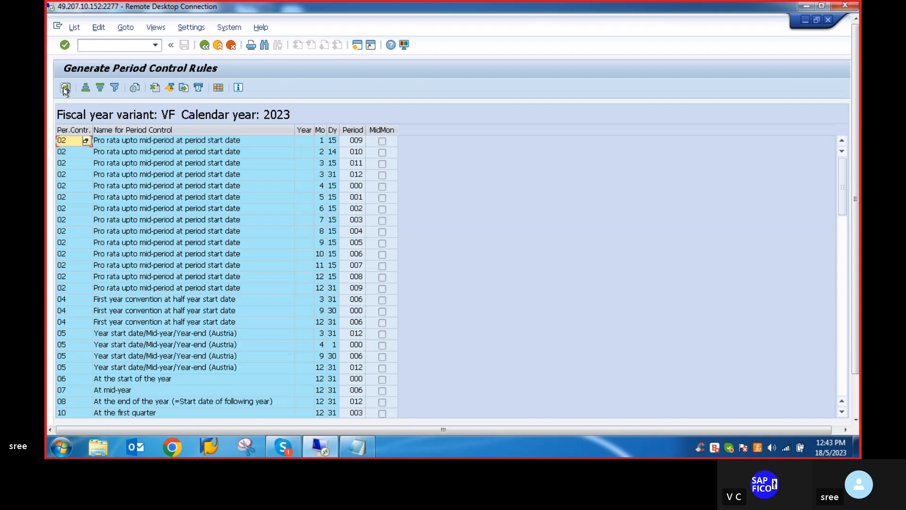
scroll(135, 228, down, 3)
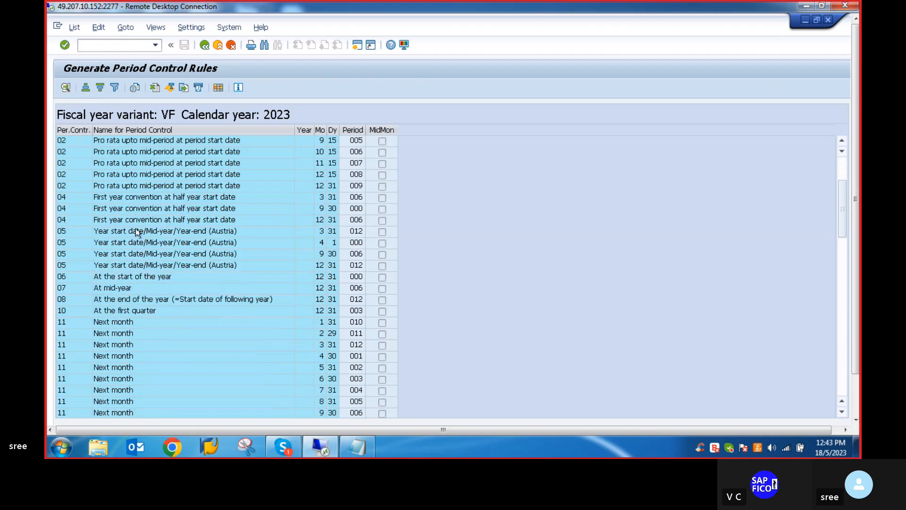
scroll(135, 228, up, 4)
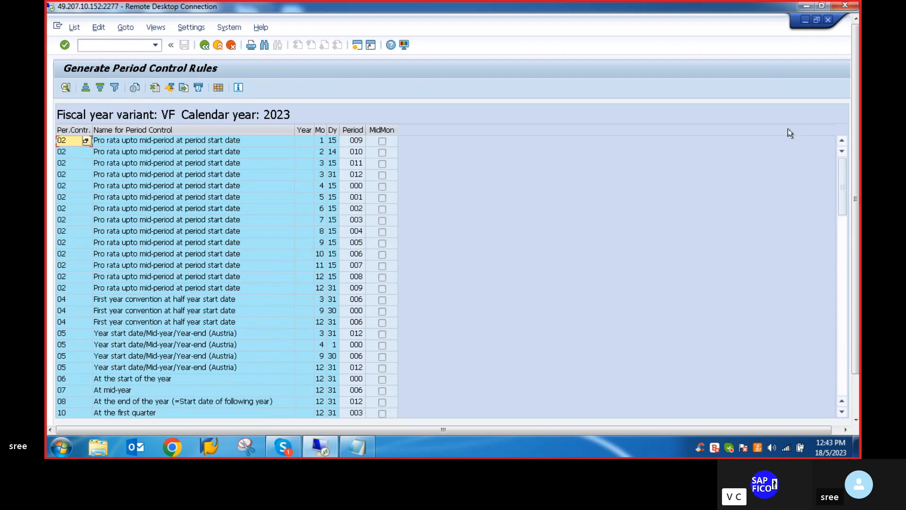
click(204, 46)
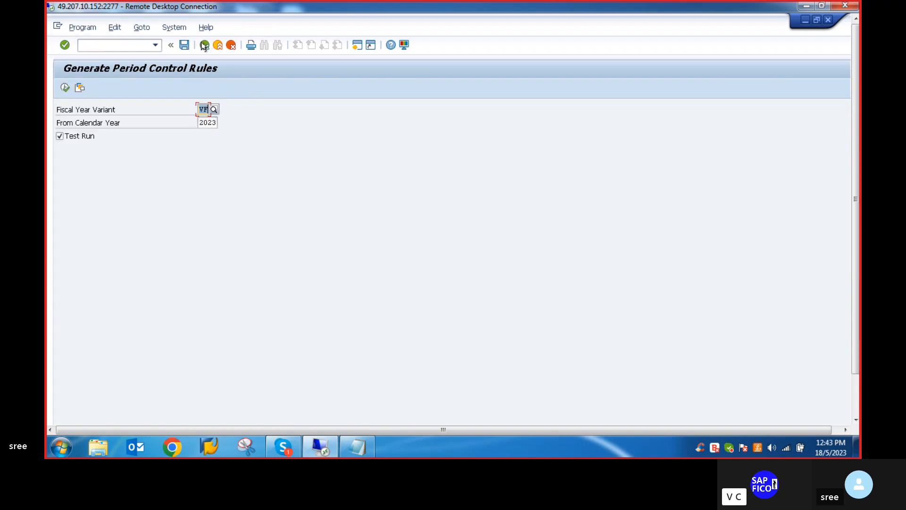
Turn off the test run, generate the period control rules under the proposed customizing request and return to the selection.
click(60, 136)
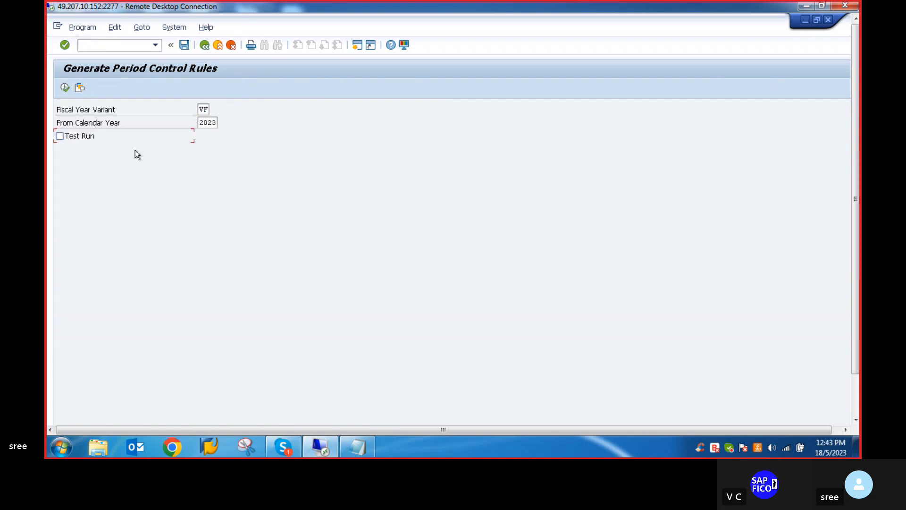
click(65, 87)
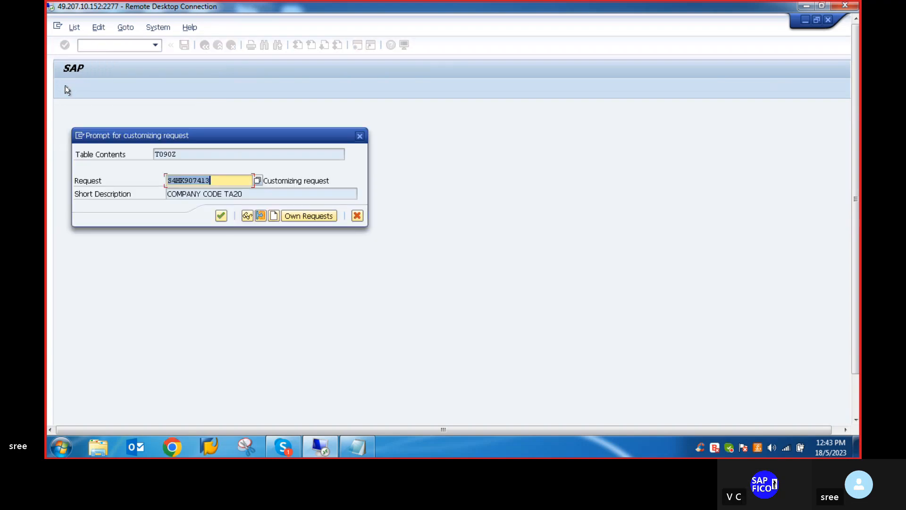
click(221, 217)
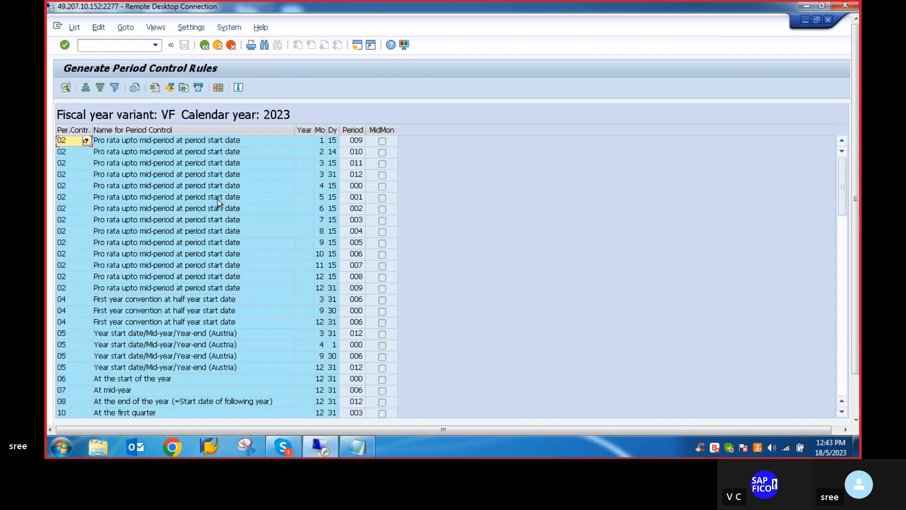
drag(856, 163, 857, 193)
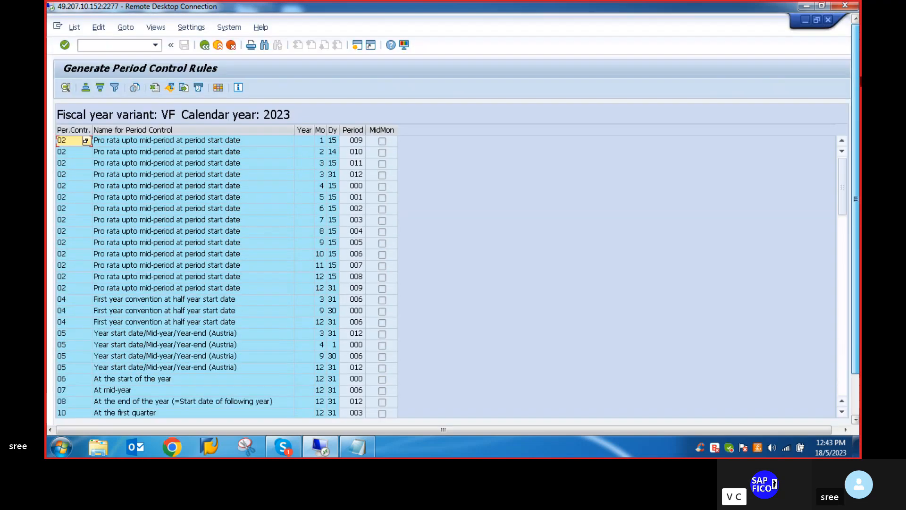
click(204, 45)
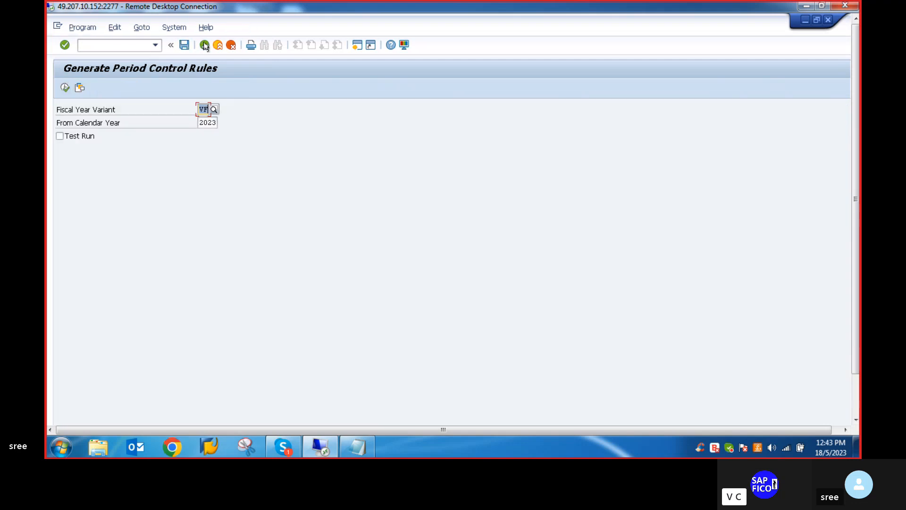
Switch back to the Balance Carryforward session.
drag(856, 171, 857, 236)
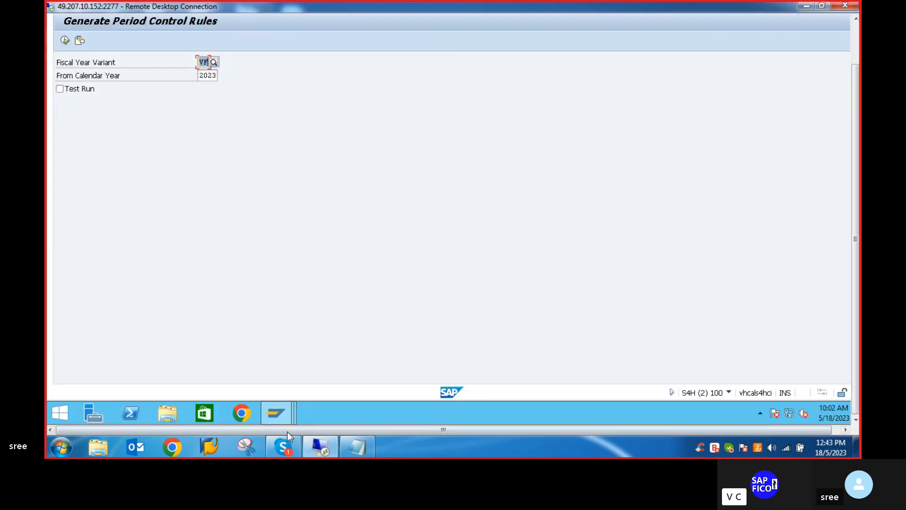
click(285, 414)
click(272, 354)
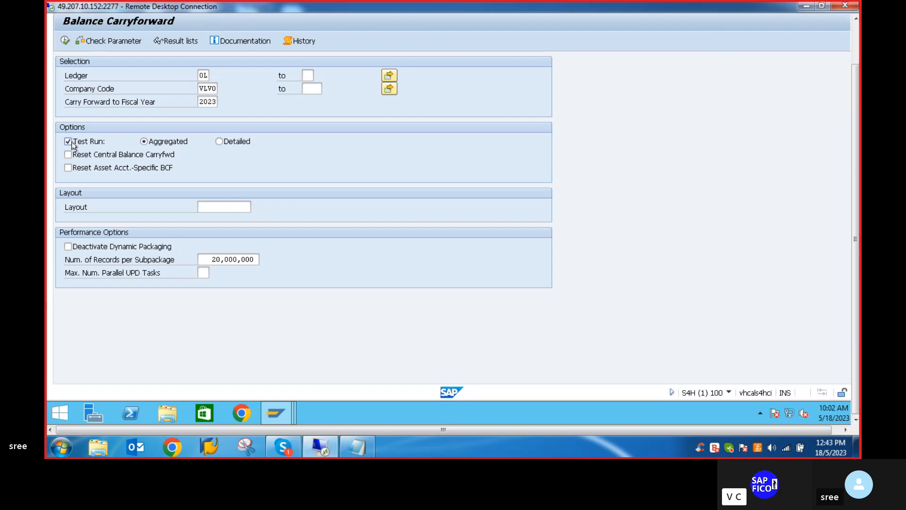
drag(857, 163, 823, 80)
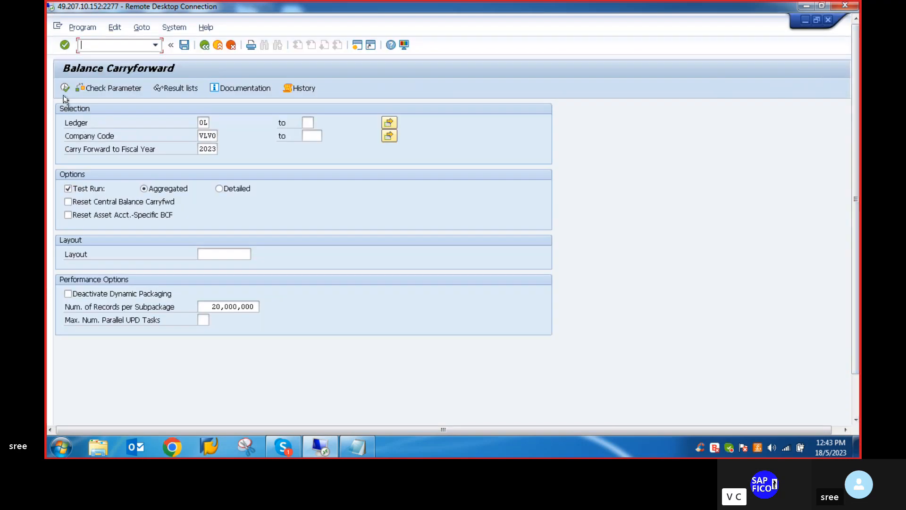
In the Notepad configuration notes, insert PERIOD after DETERMINE in the first error line and save the file.
click(367, 452)
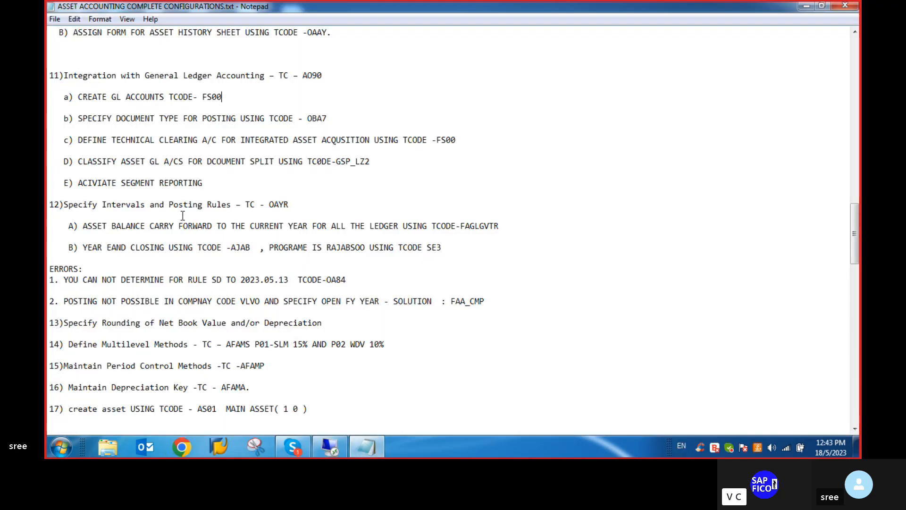
scroll(183, 216, down, 5)
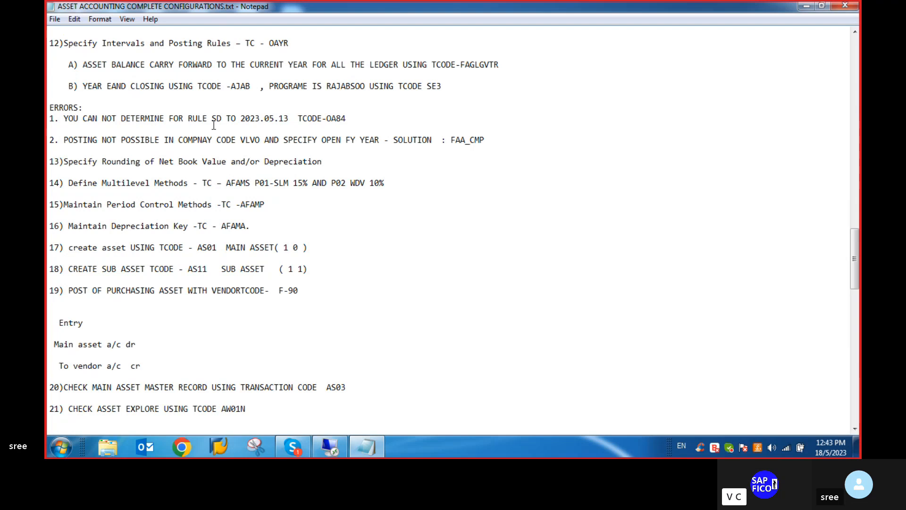
click(171, 118)
text(PERIOD)
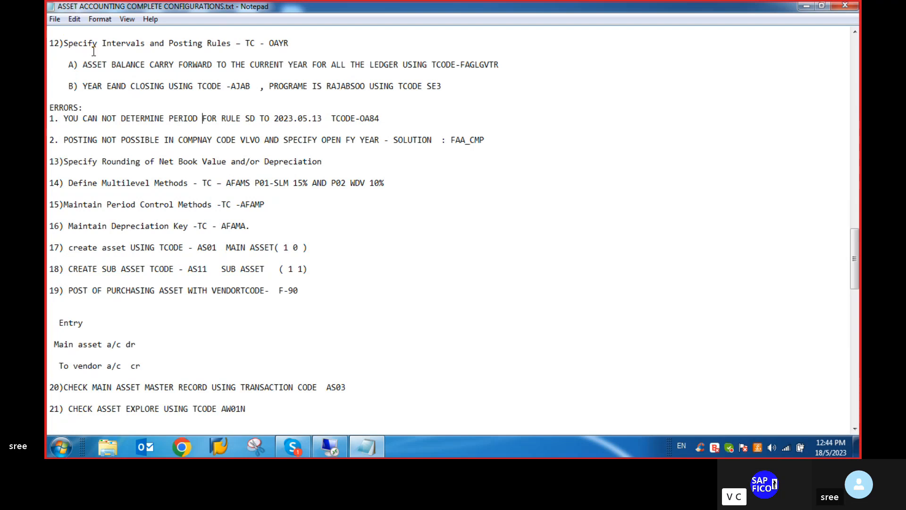
click(55, 18)
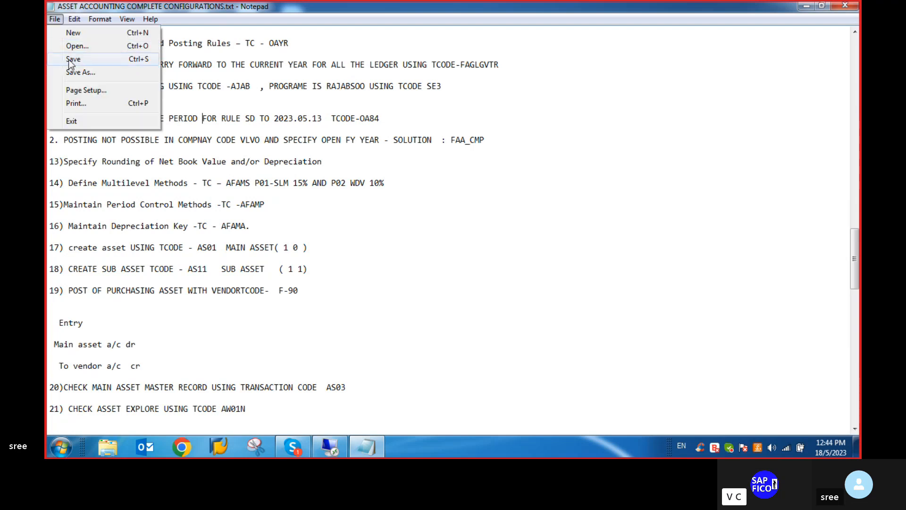
click(72, 59)
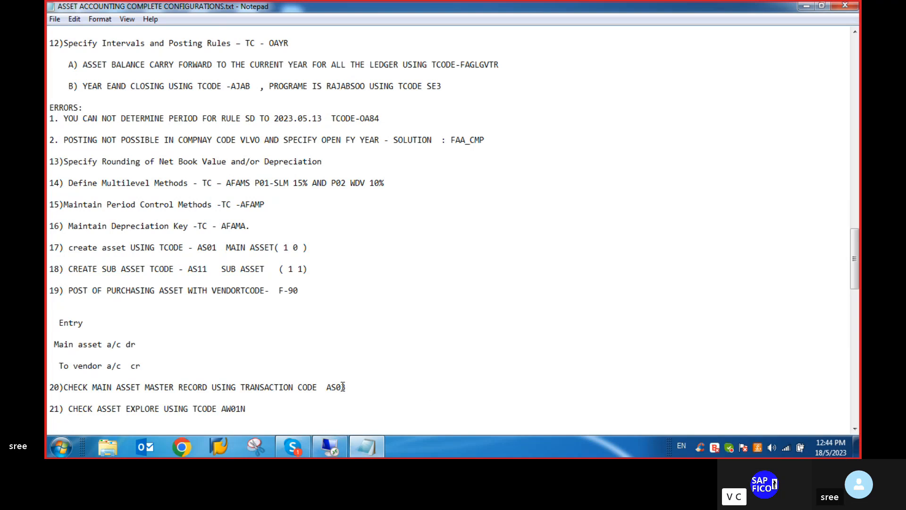
Return to SAP, test-run the balance carryforward for ledger 0L, company code VLVO and year 2023 once more, and close the log.
click(330, 445)
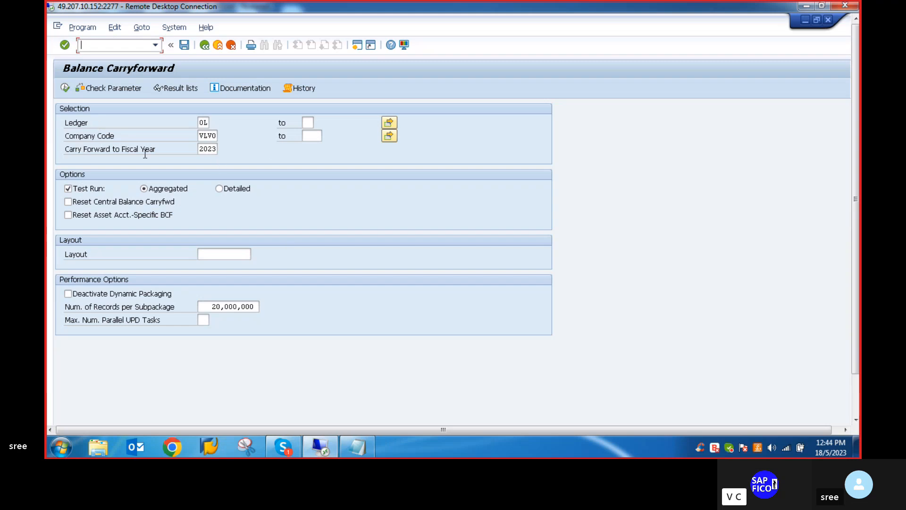
click(64, 89)
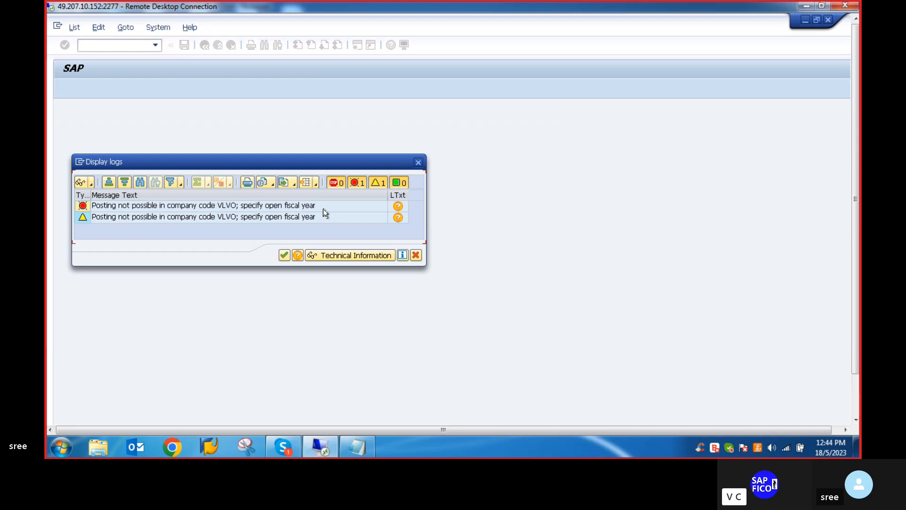
click(285, 256)
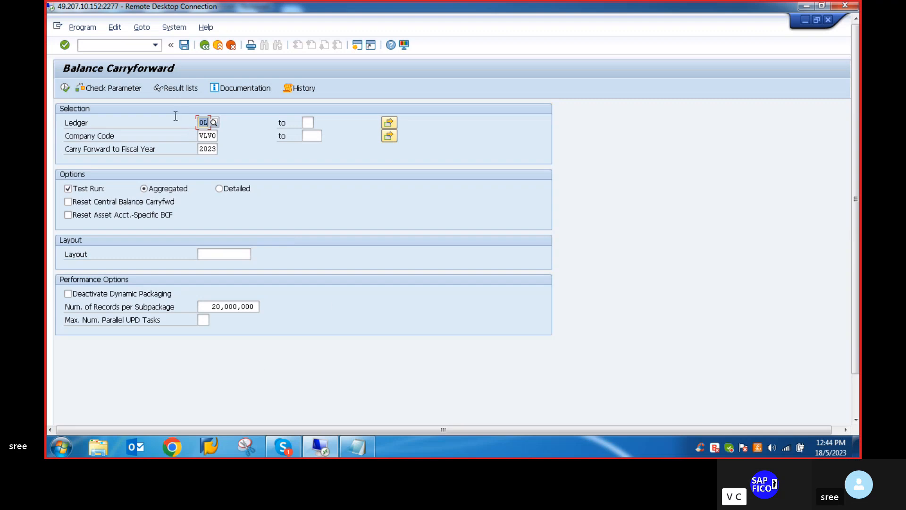
Leave the balance carryforward for the SAP Easy Access screen and reopen it with transaction FAGLGVTR.
click(89, 43)
text(/n)
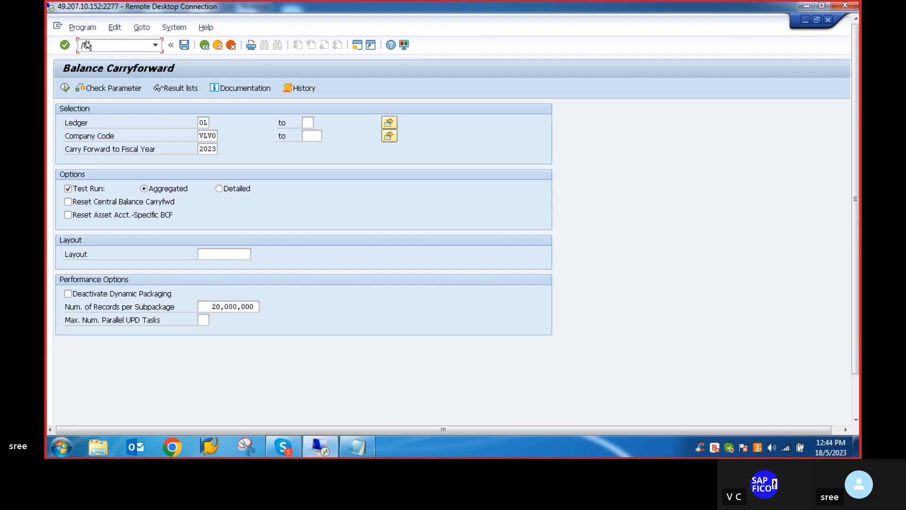
key(Return)
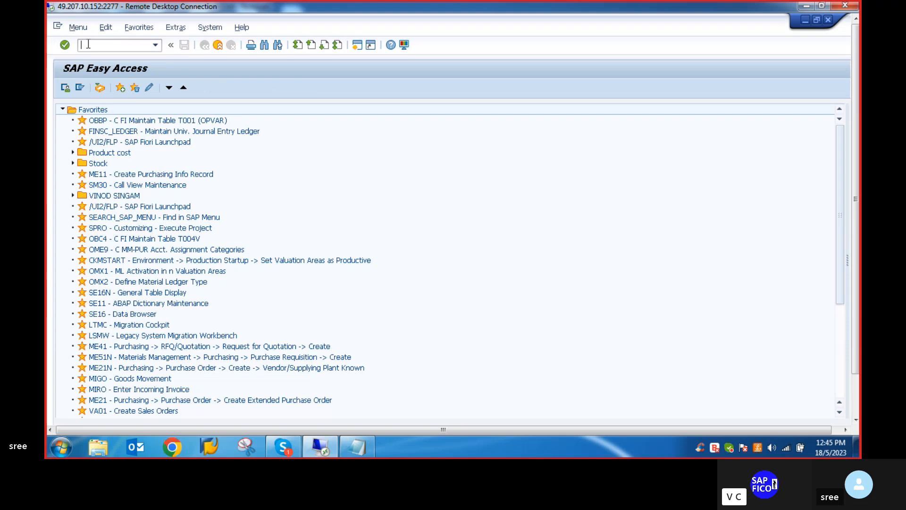
text(F)
text(EG)
key(BackSpace)
key(BackSpace)
key(BackSpace)
text(FAGLVTR)
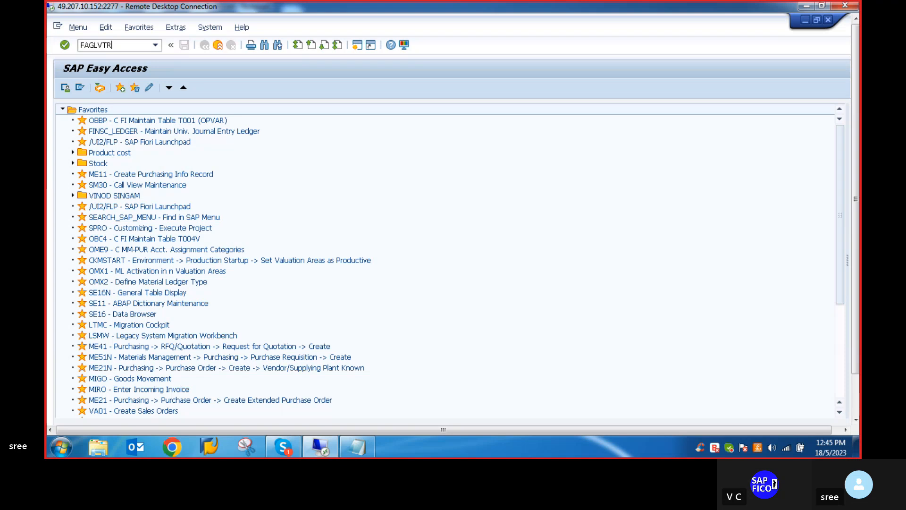
key(BackSpace)
key(BackSpace)
key(BackSpace)
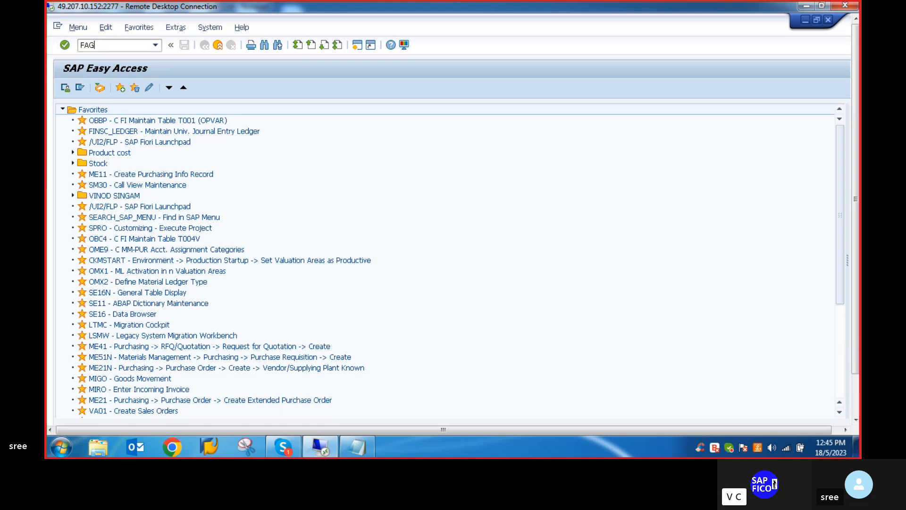
text(GVTR)
key(Return)
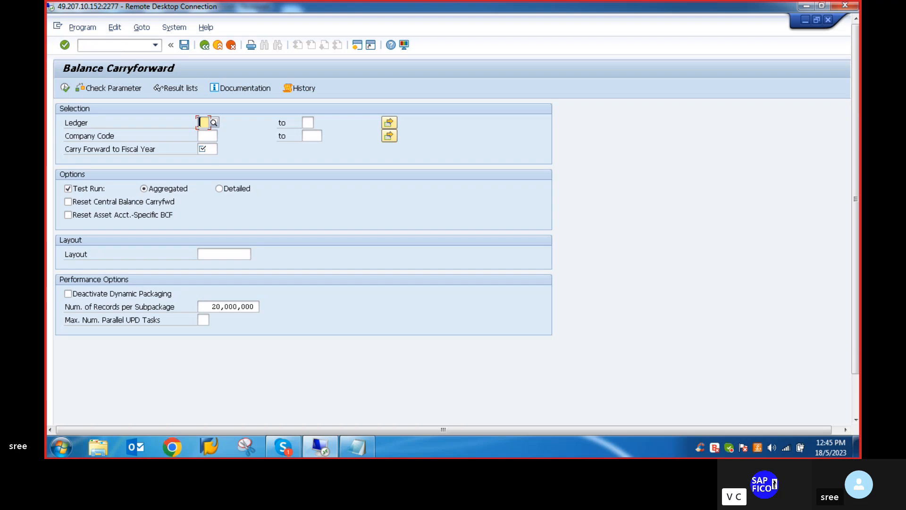
Test-run the balance carryforward for ledger 0L and company code VLVO to fiscal year 2023, and close the resulting log.
text(0L)
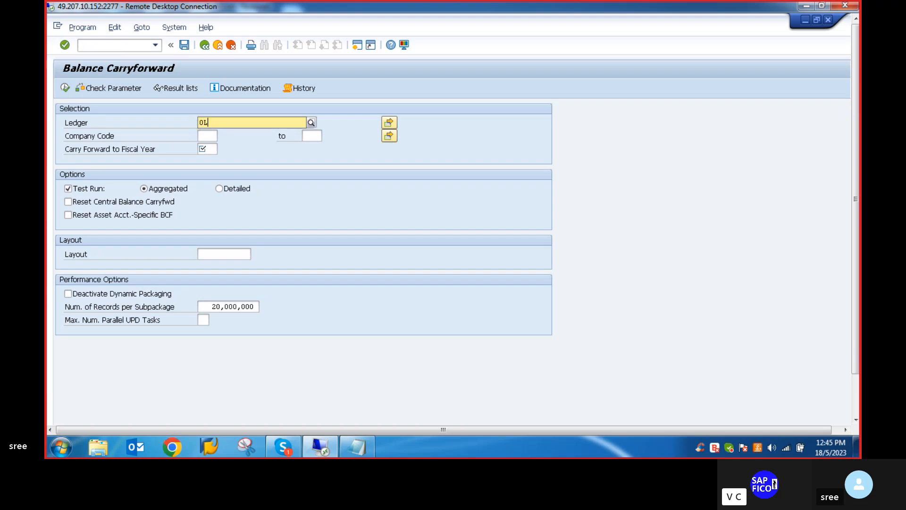
click(205, 146)
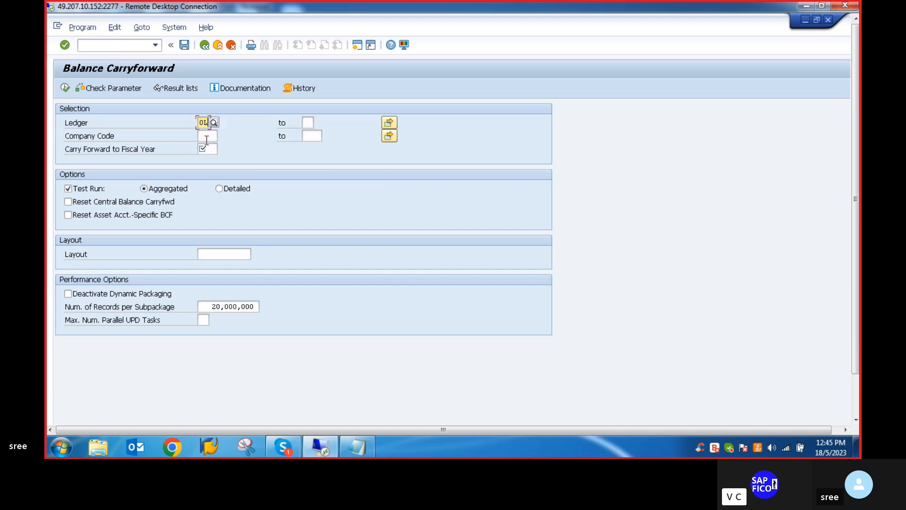
click(204, 136)
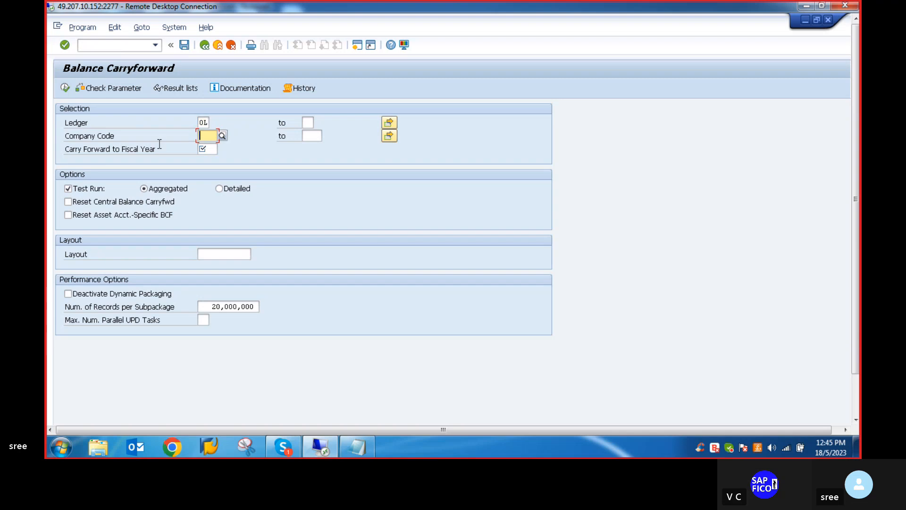
text(V)
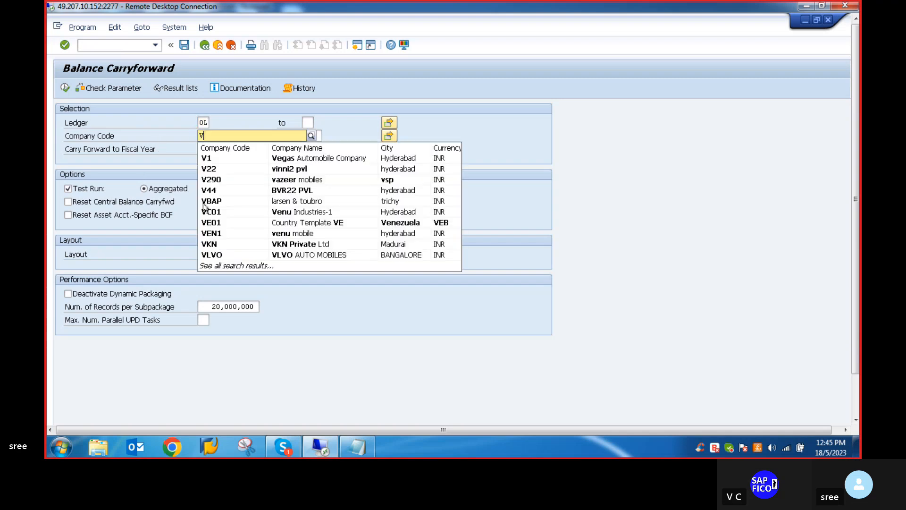
click(216, 255)
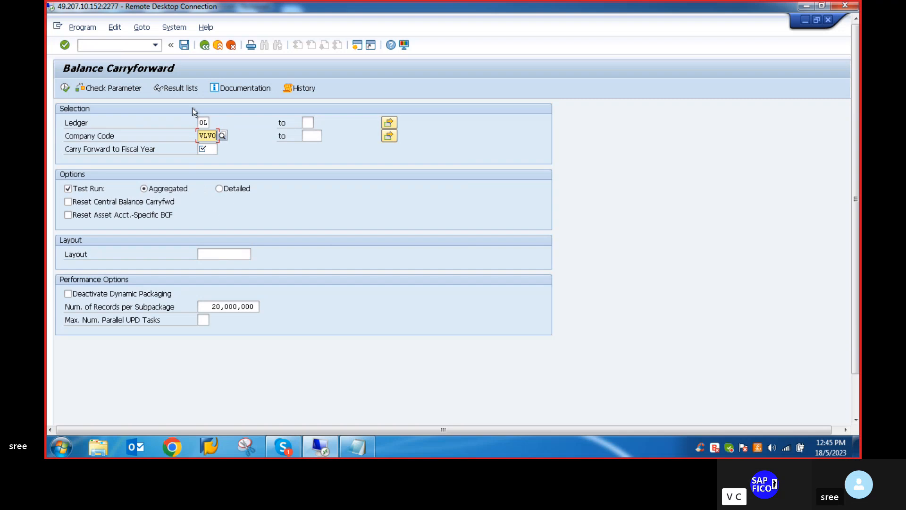
click(211, 150)
text(2)
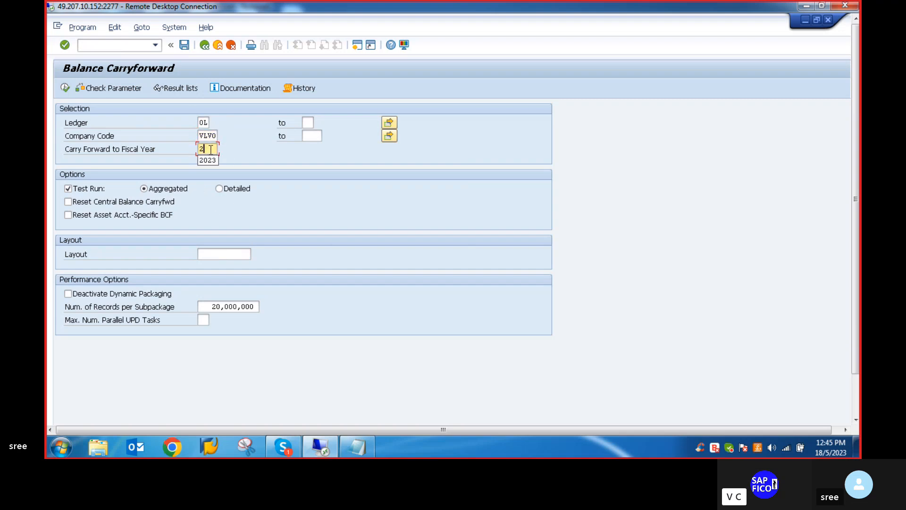
click(209, 161)
click(65, 88)
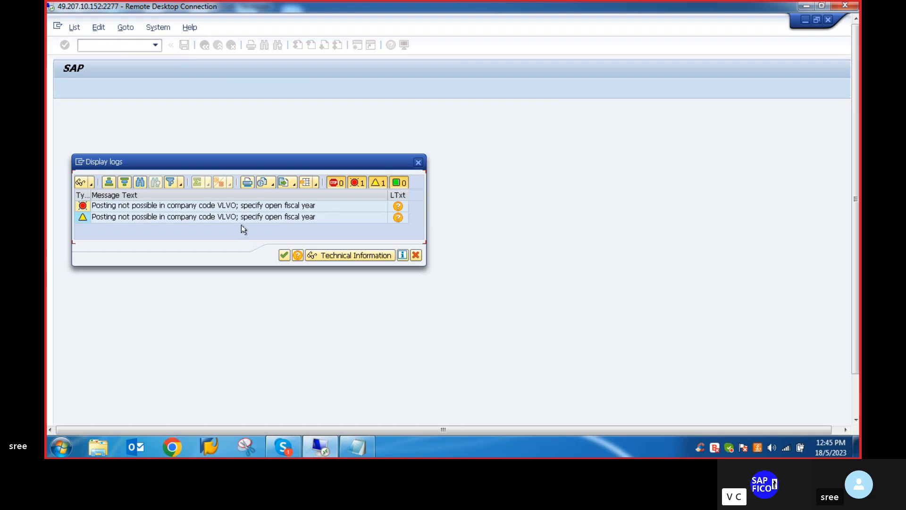
click(418, 163)
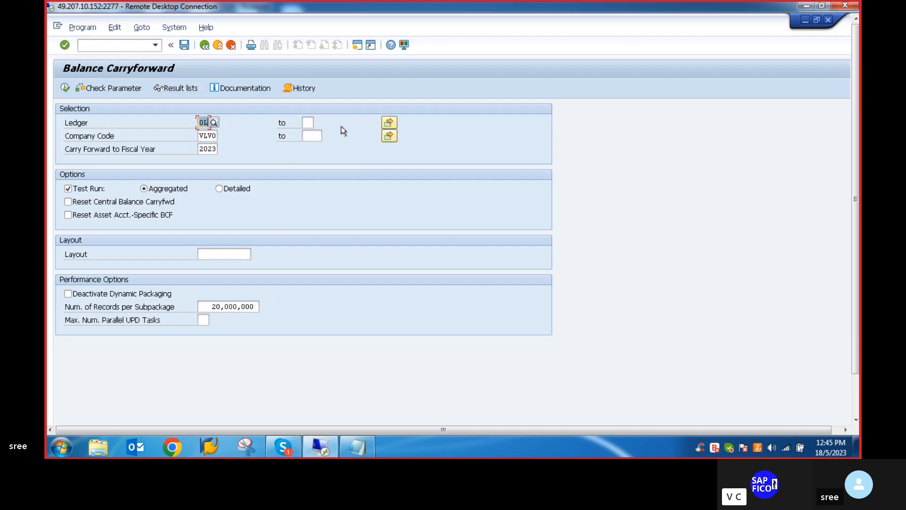
Switch to the Generate Period Control Rules session and open the Asset Accounting company code settings with transaction FAA_CMP.
drag(856, 246, 856, 302)
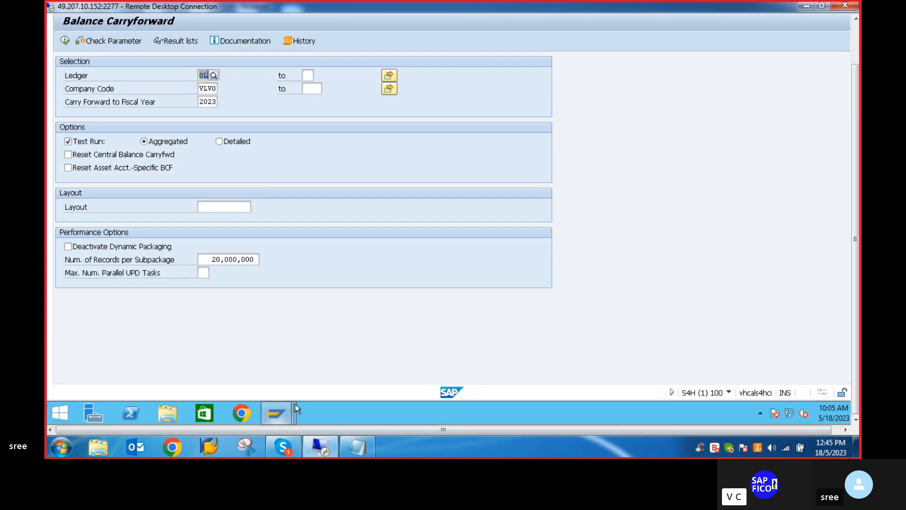
mouse_move(296, 405)
click(356, 354)
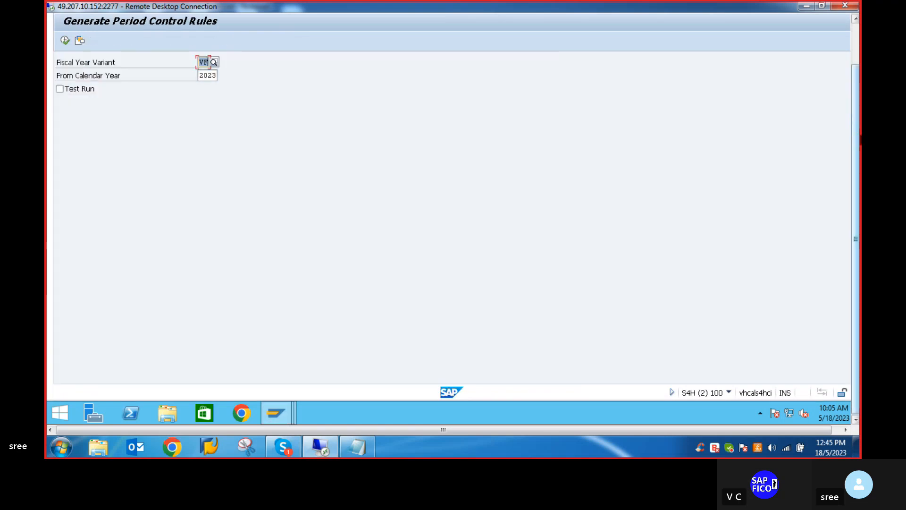
drag(856, 120, 826, 58)
click(108, 47)
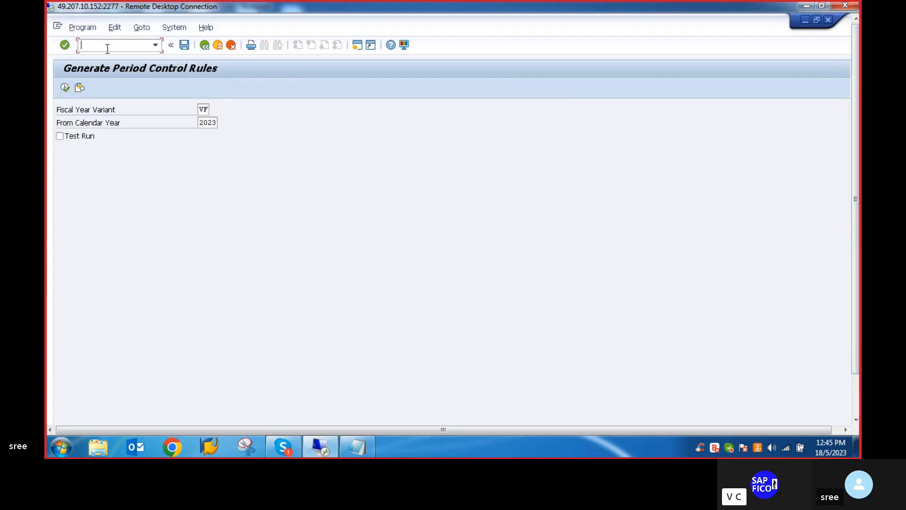
text(/NF)
text(AA_CMP)
key(Return)
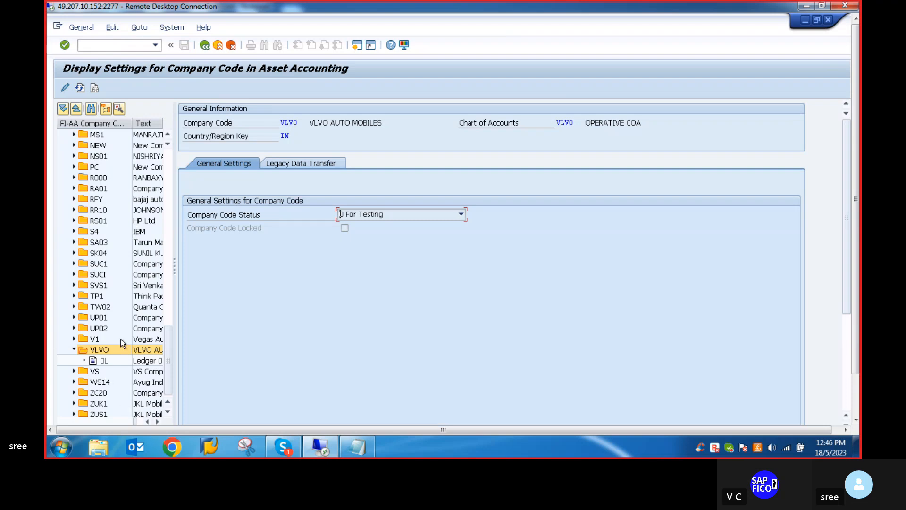
Open the ledger 0L settings under company code VLVO for editing and set the highest fiscal year to 2023.
scroll(121, 344, down, 3)
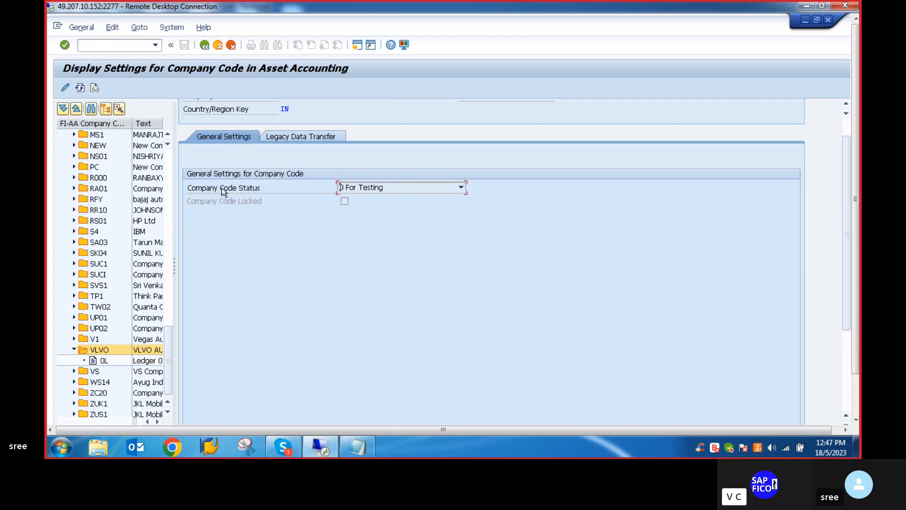
click(93, 361)
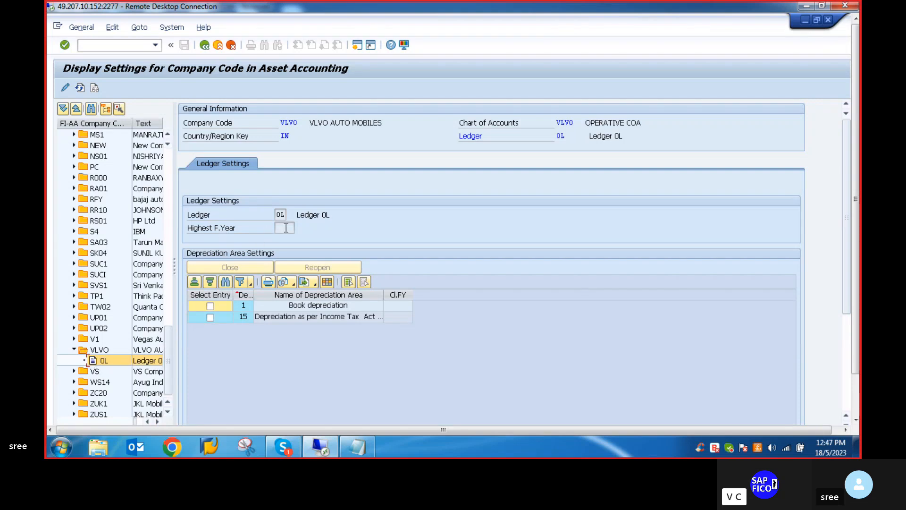
click(65, 89)
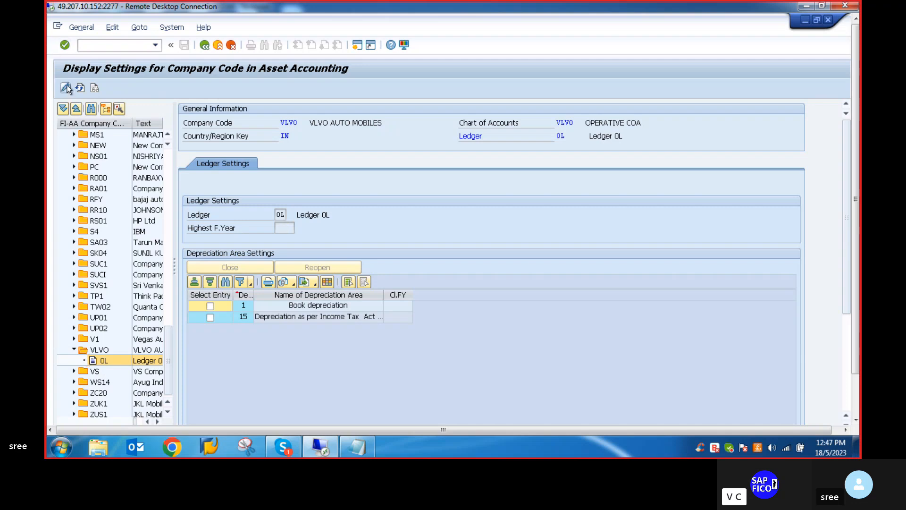
click(286, 229)
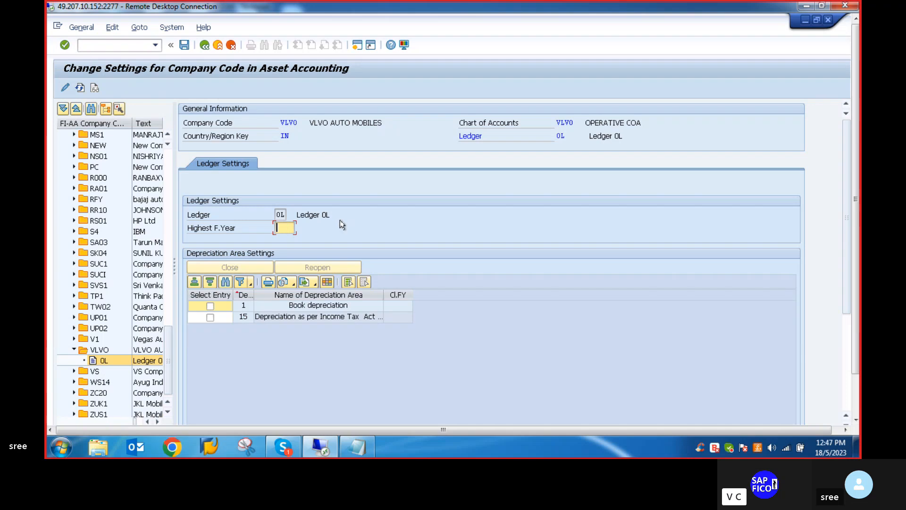
text(2023)
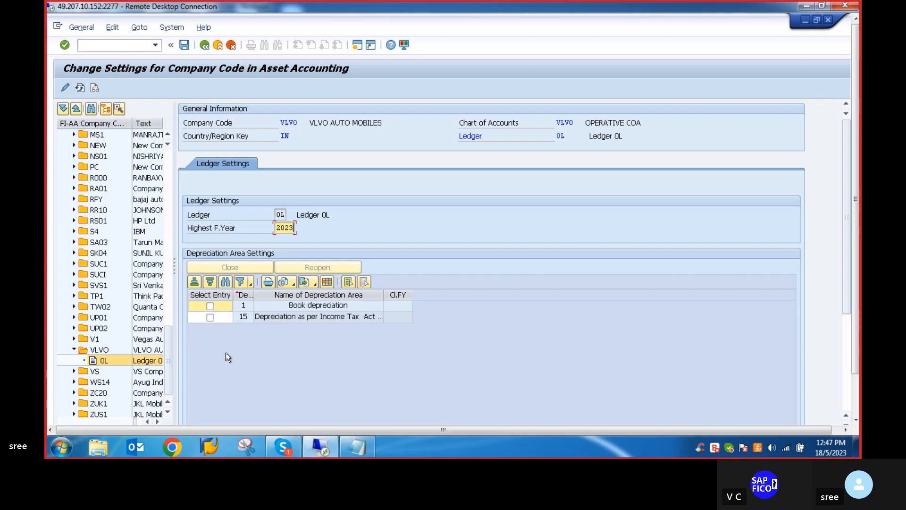
key(Return)
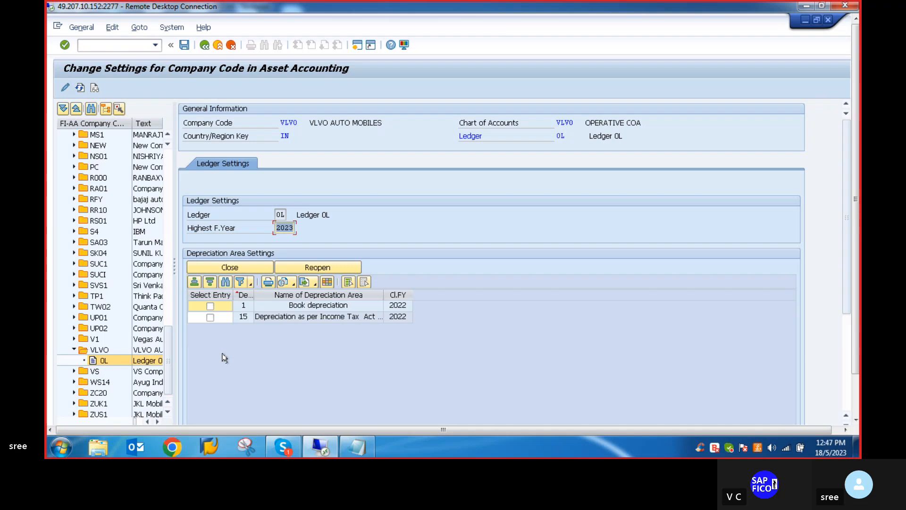
Return to the general settings of company code VLVO and choose 0 For Testing as the company code status.
mouse_move(857, 199)
mouse_down()
mouse_move(856, 296)
mouse_move(855, 208)
mouse_up()
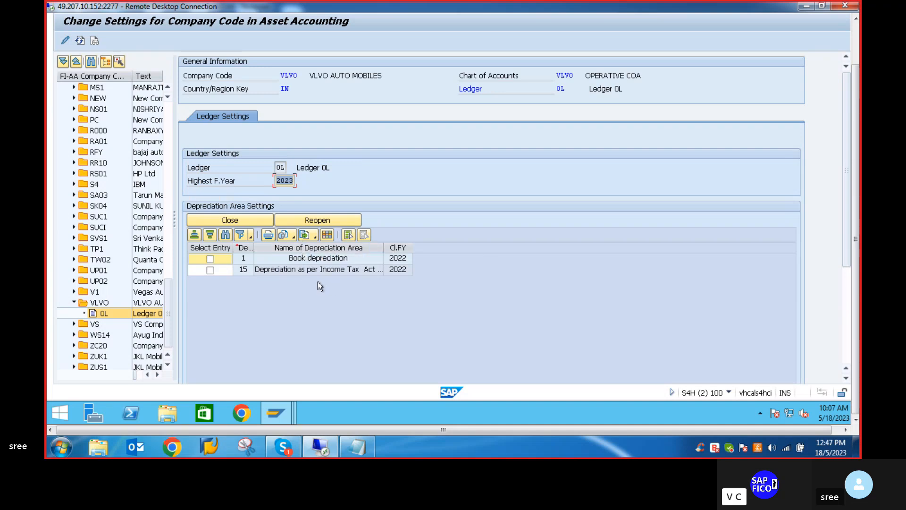
click(90, 302)
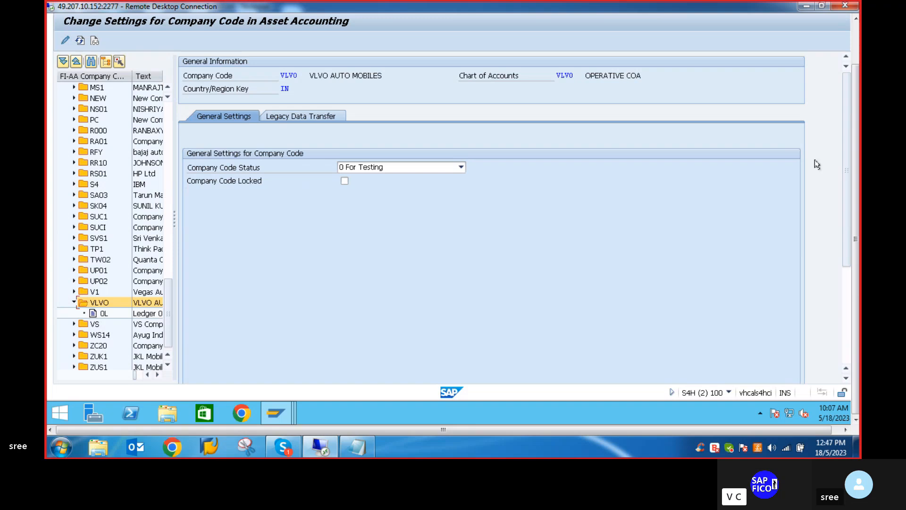
scroll(858, 191, up, 3)
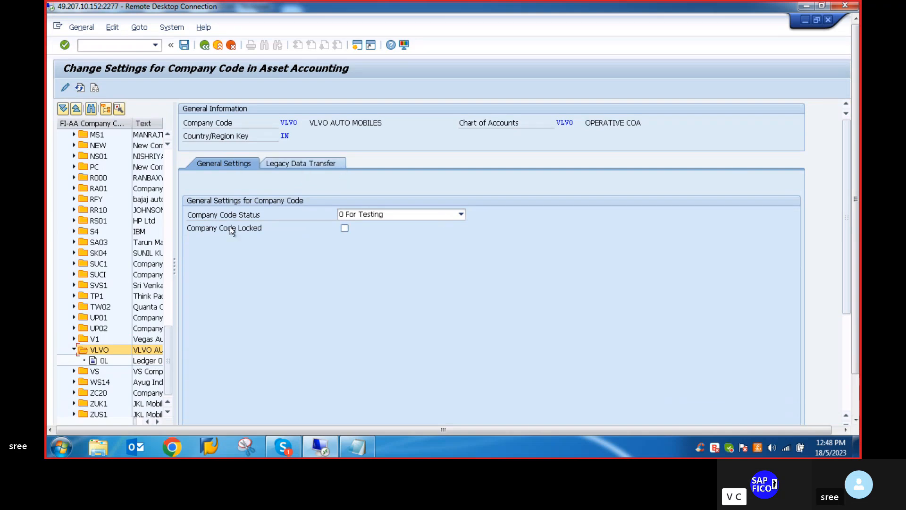
click(462, 214)
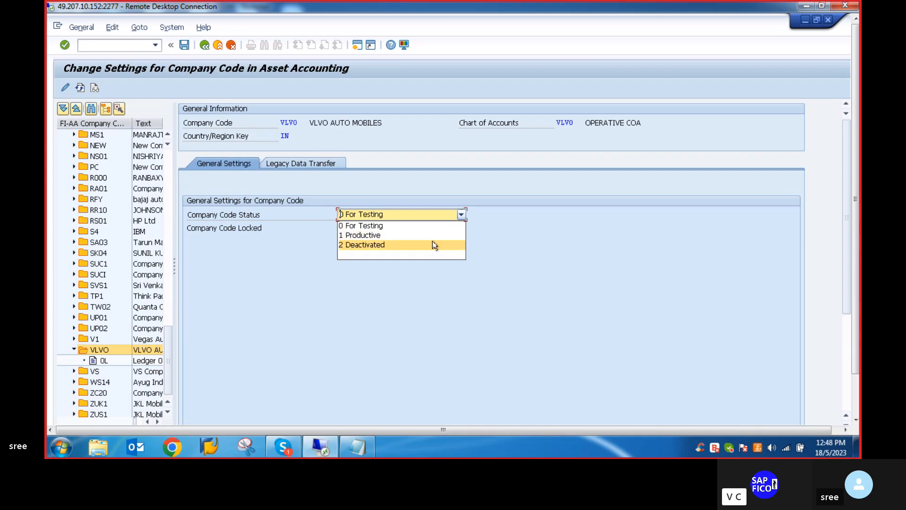
click(374, 227)
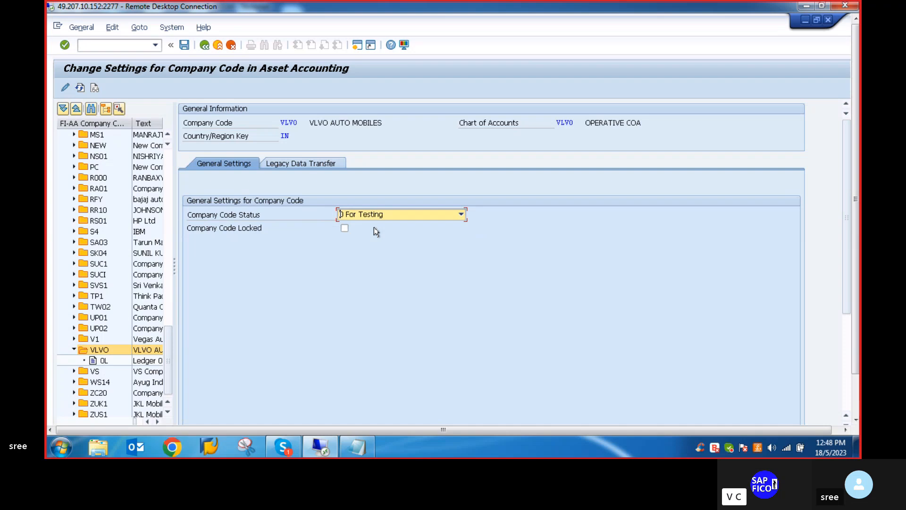
Create a new legacy data transfer segment for company code VLVO.
click(313, 164)
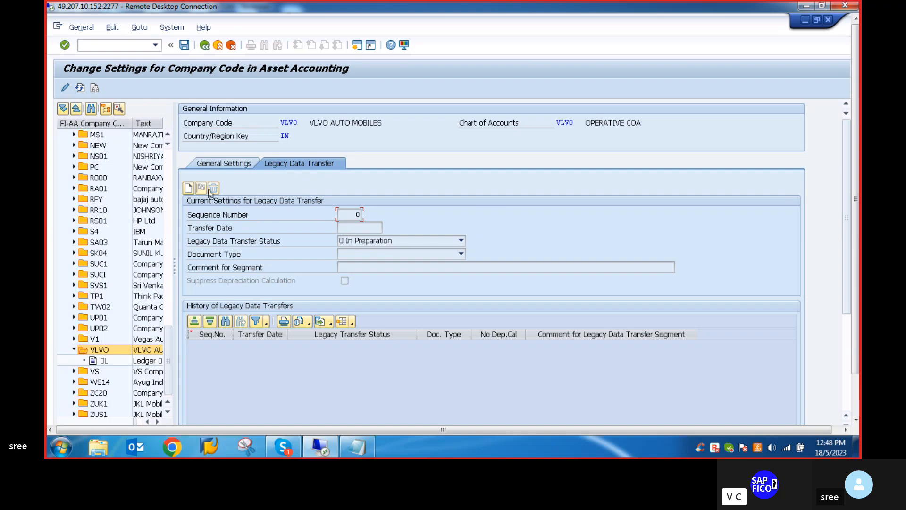
click(191, 188)
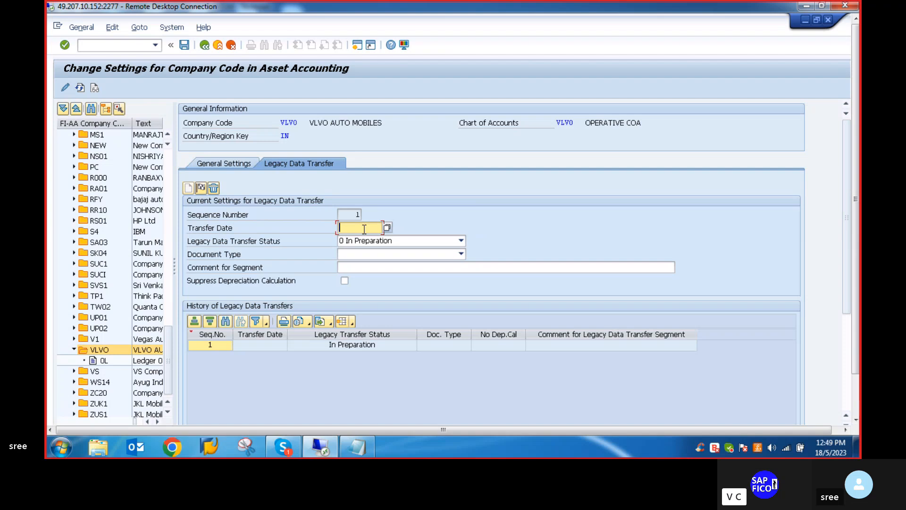
text(01.0)
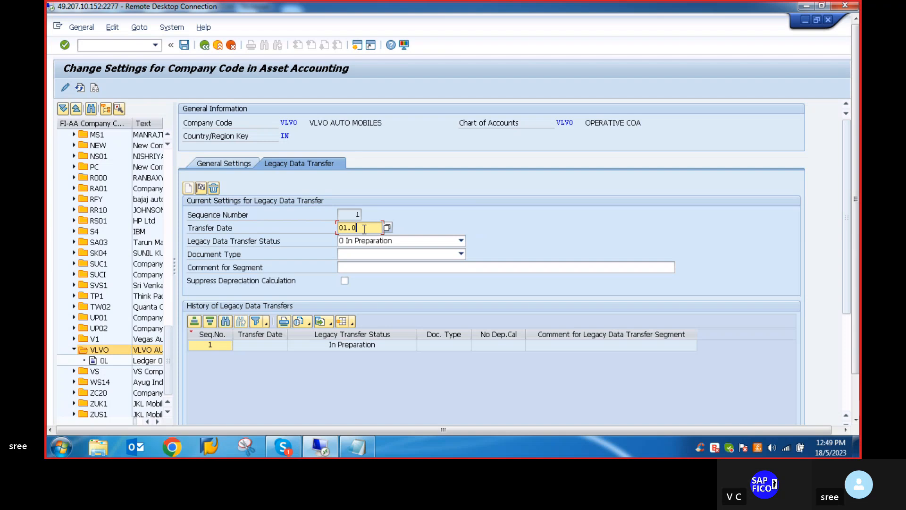
text(1.2022)
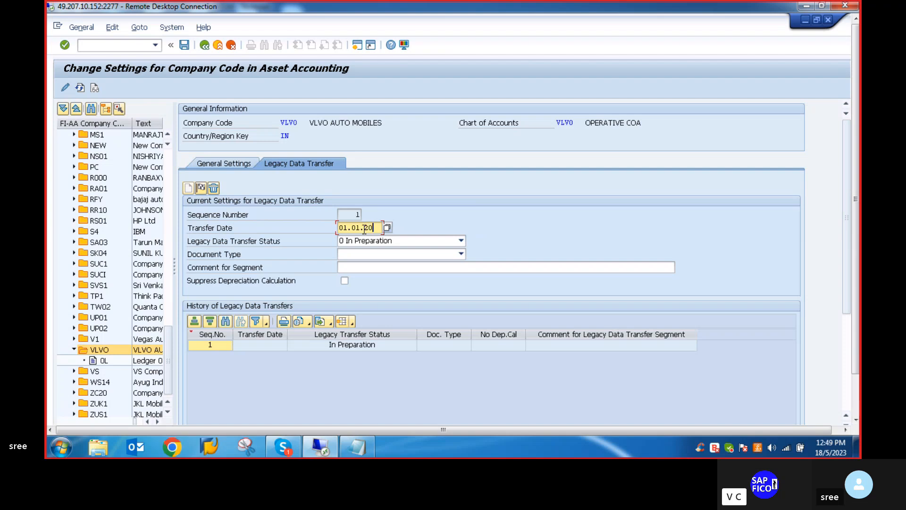
key(BackSpace)
key(BackSpace)
key(BackSpace)
key(BackSpace)
key(BackSpace)
key(BackSpace)
key(BackSpace)
key(BackSpace)
key(BackSpace)
key(BackSpace)
Enter 31.03.2022 as the transfer date of the new segment.
text(3)
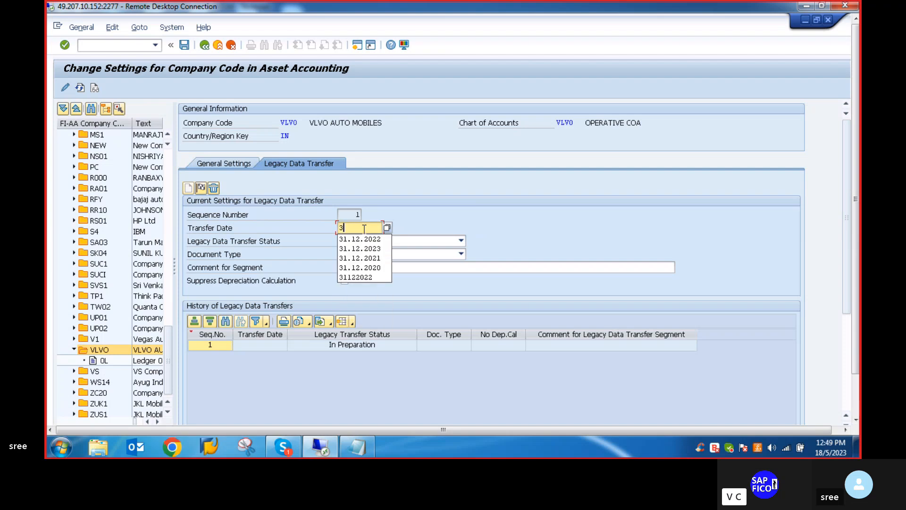
text(1.03.)
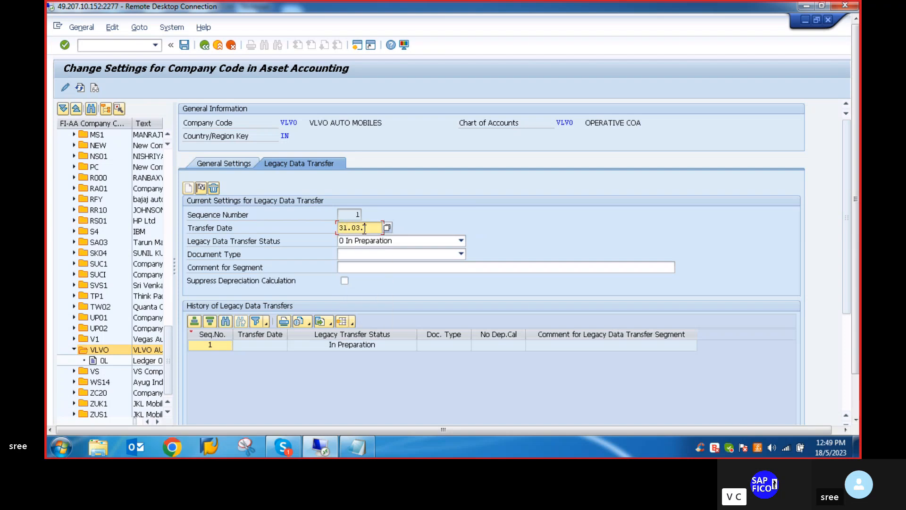
text(2022)
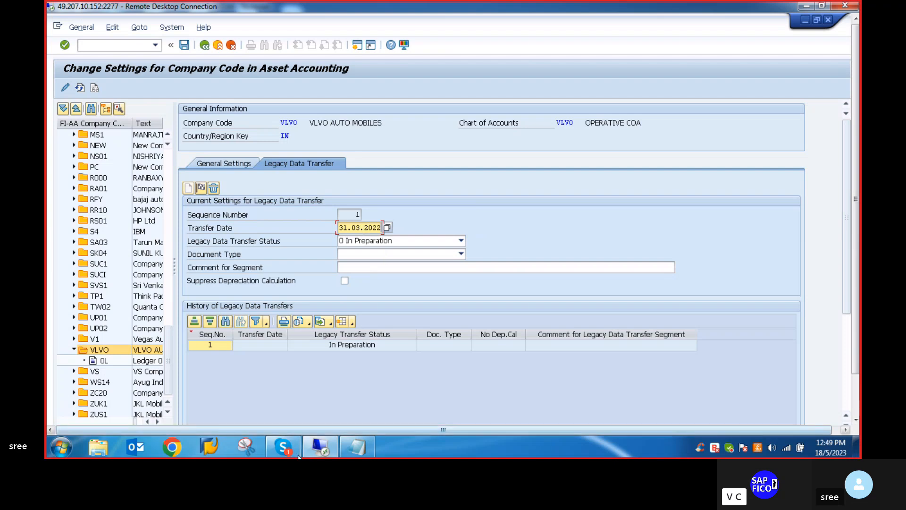
Switch to Skype, unmute and mute the call microphone, return to the SAP remote desktop session and dismiss the call overlay.
click(284, 447)
click(412, 414)
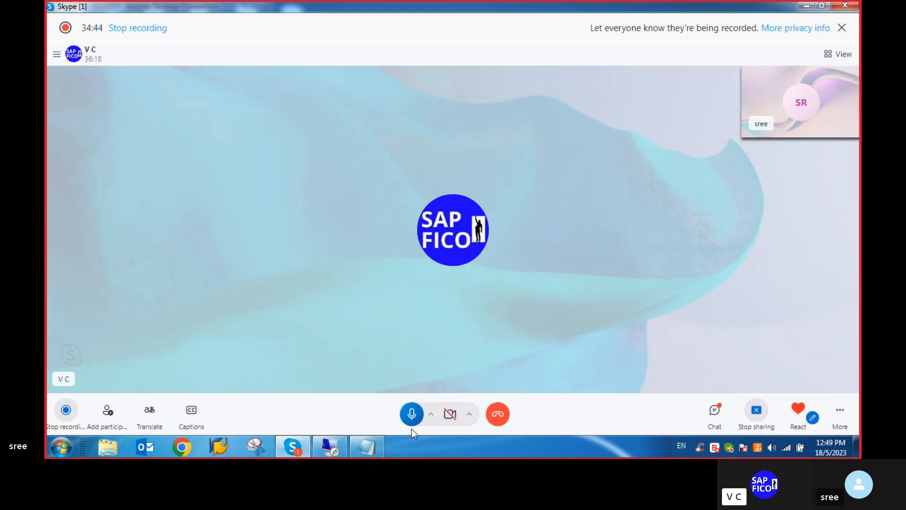
click(330, 448)
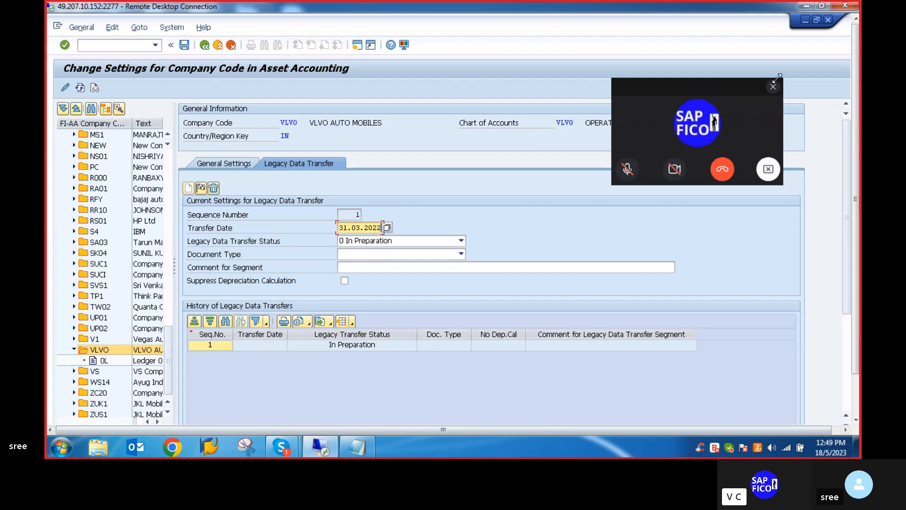
click(776, 89)
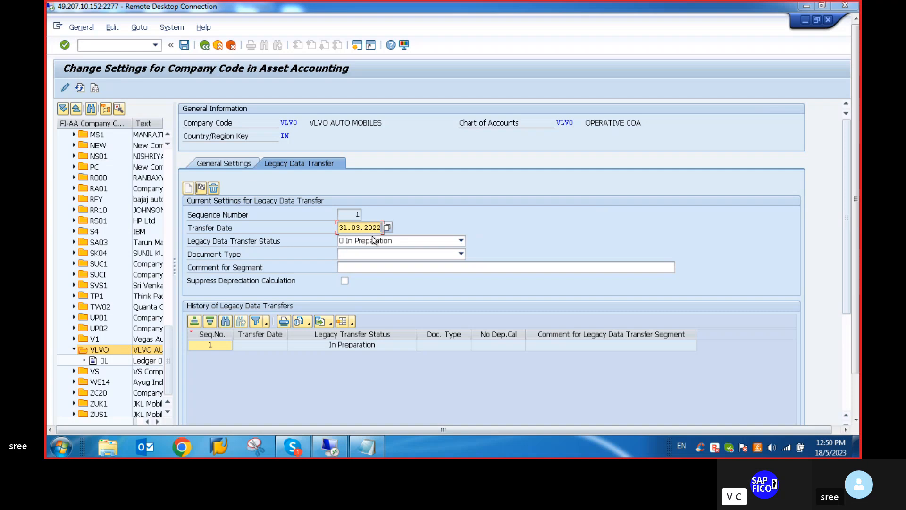
Set the legacy data transfer status to 0 In Preparation and the document type to AA Asset Posting, and confirm the entries.
click(461, 241)
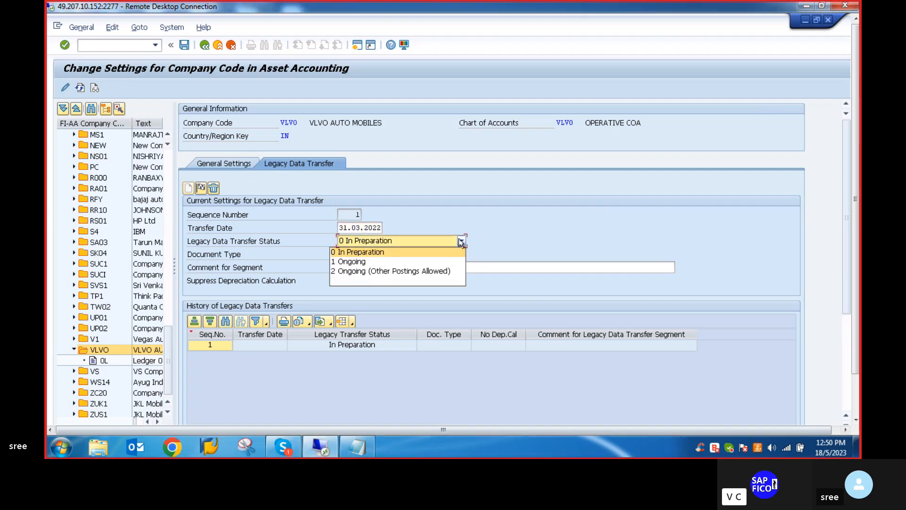
click(361, 255)
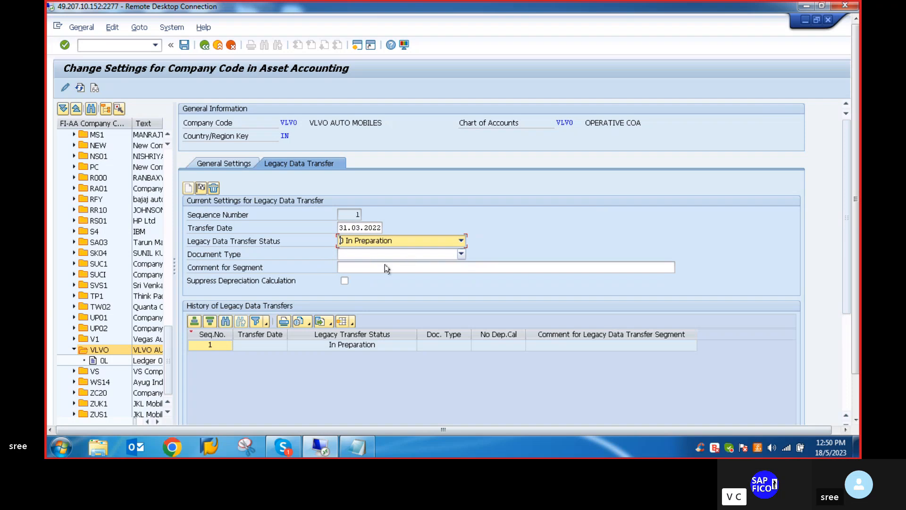
click(461, 255)
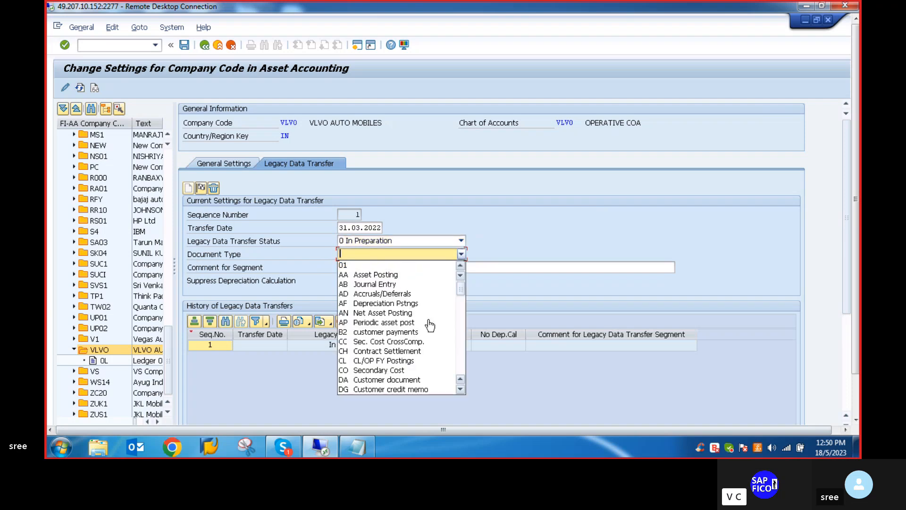
click(393, 275)
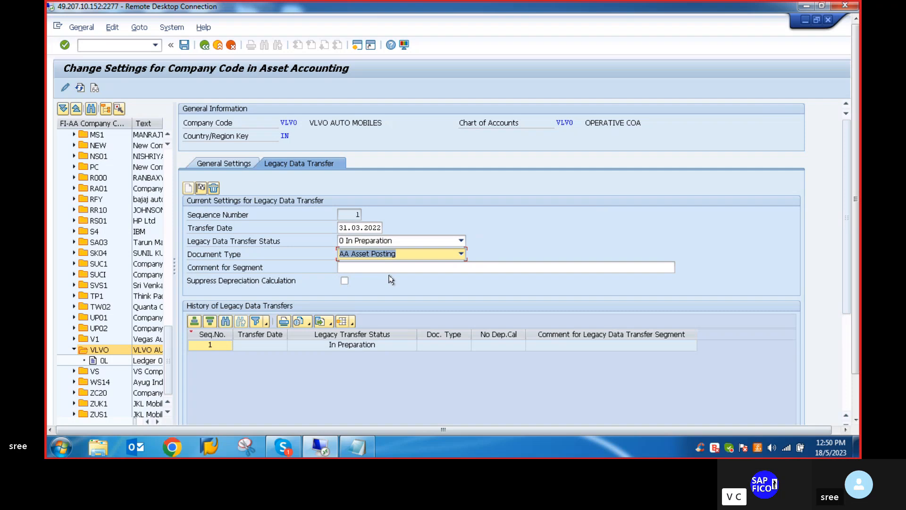
key(Return)
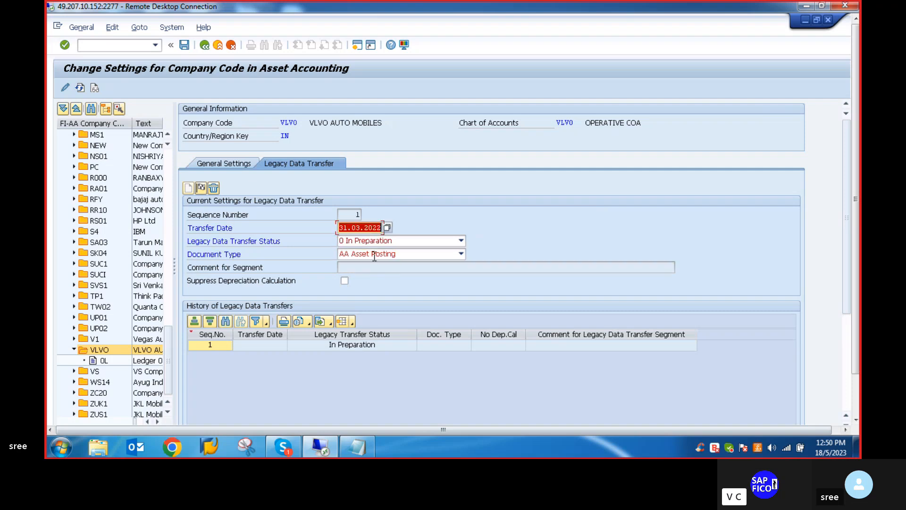
drag(854, 183, 860, 240)
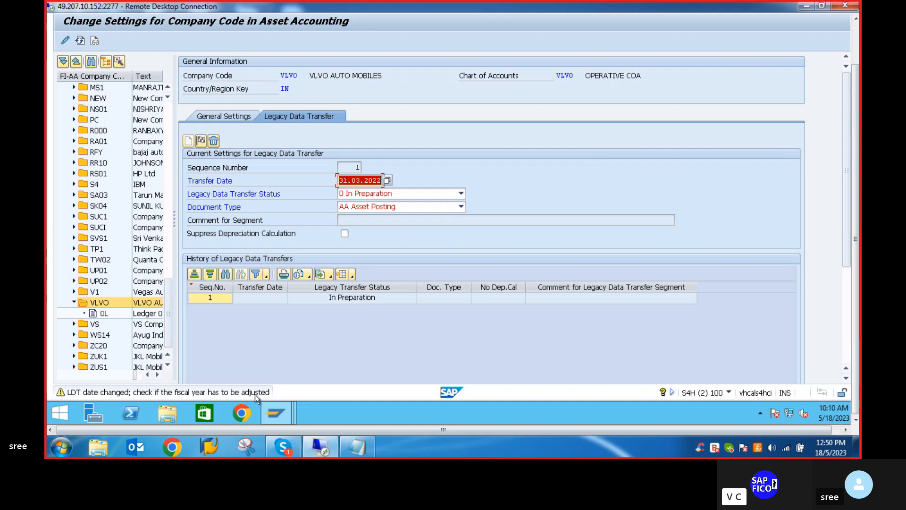
key(Return)
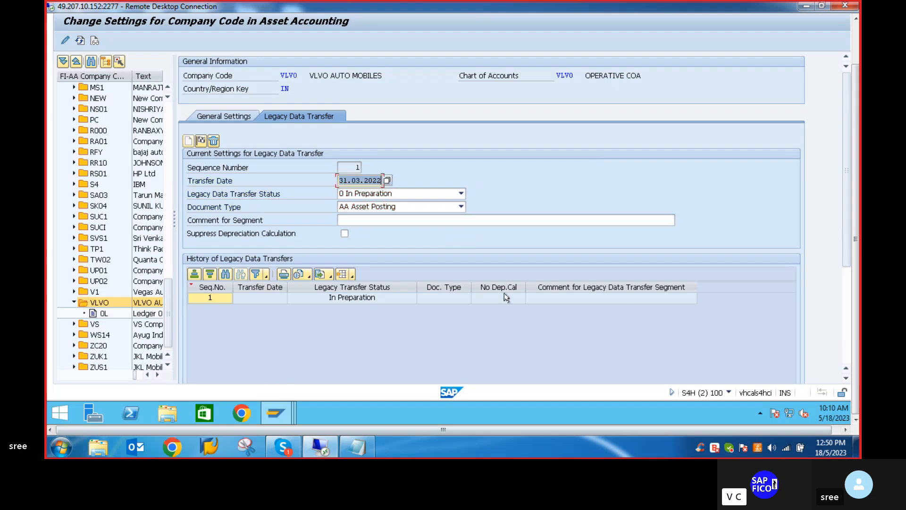
Try to save the legacy data transfer settings and close the message log.
scroll(857, 155, up, 2)
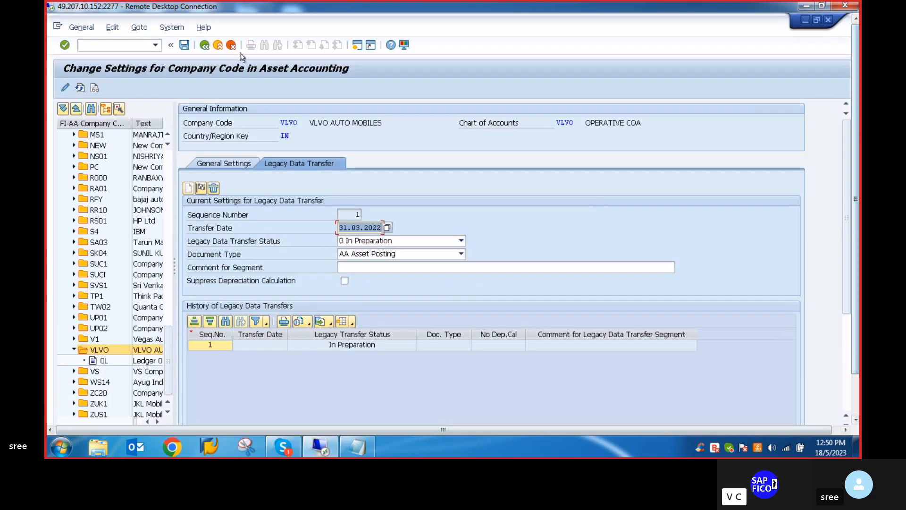
click(185, 45)
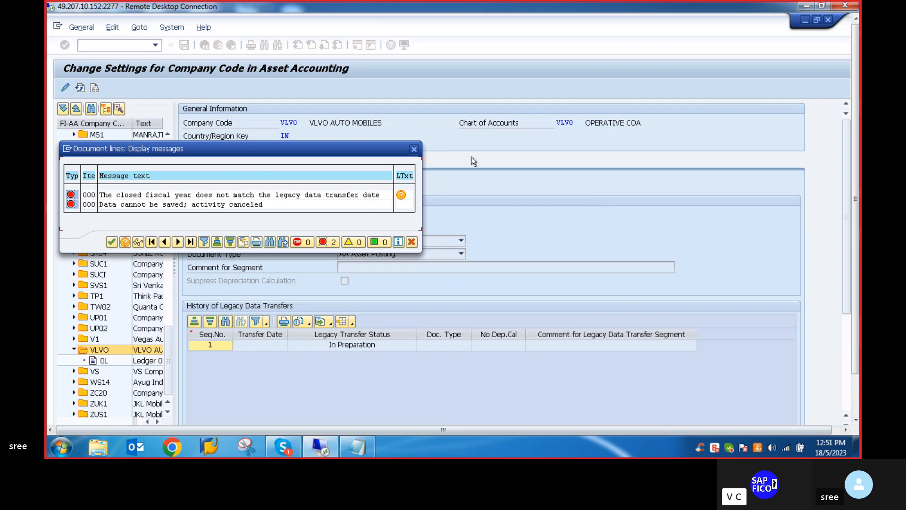
click(417, 150)
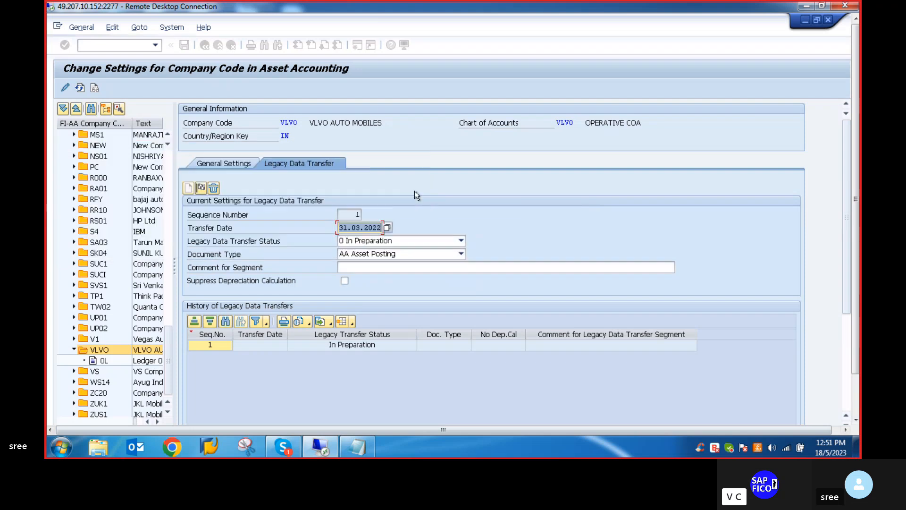
Replace the transfer date with 01.01.2023 and confirm the entry.
click(380, 227)
key(BackSpace)
key(BackSpace)
key(BackSpace)
key(BackSpace)
key(BackSpace)
key(BackSpace)
key(BackSpace)
key(BackSpace)
key(BackSpace)
key(BackSpace)
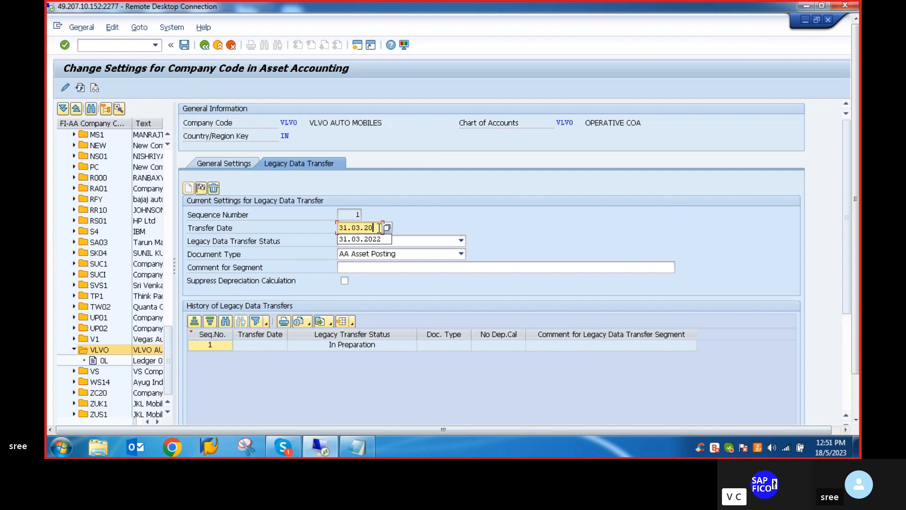
text(01)
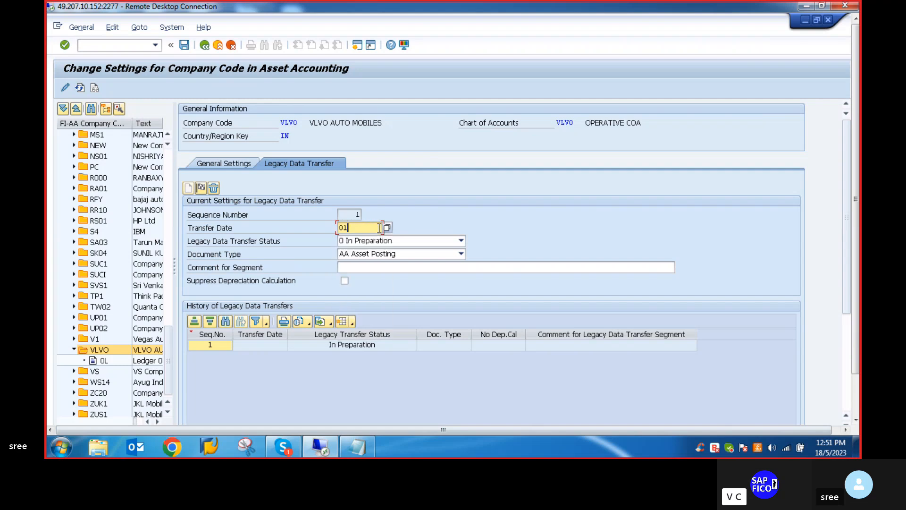
text(.01.2023)
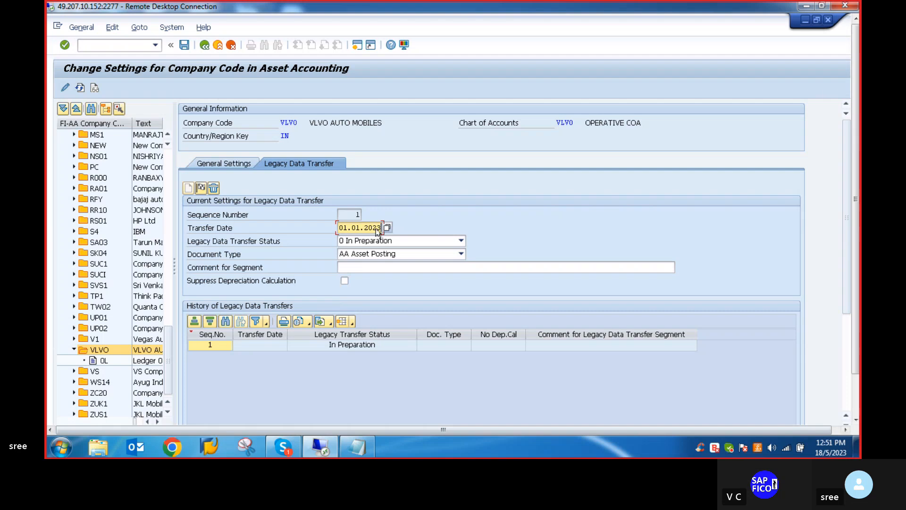
key(Return)
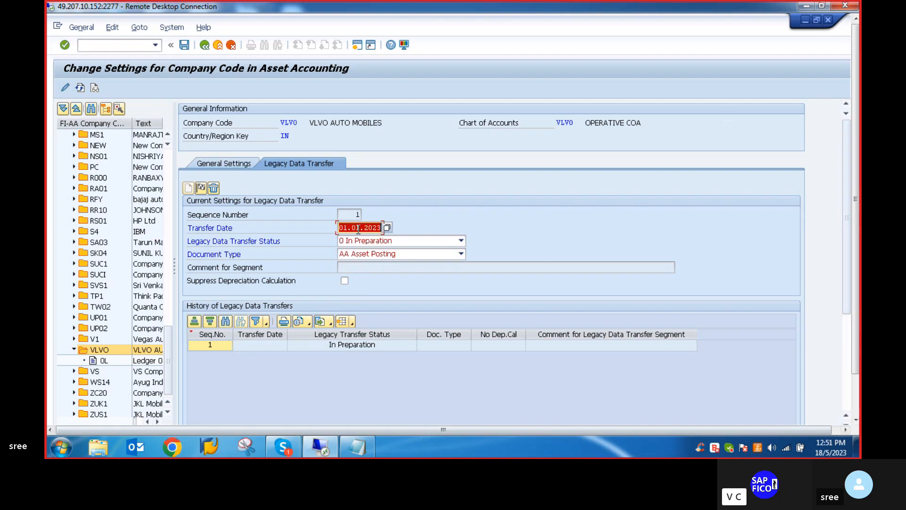
Try to change the transfer date to 01.03.2022 and close the message log.
click(359, 229)
key(BackSpace)
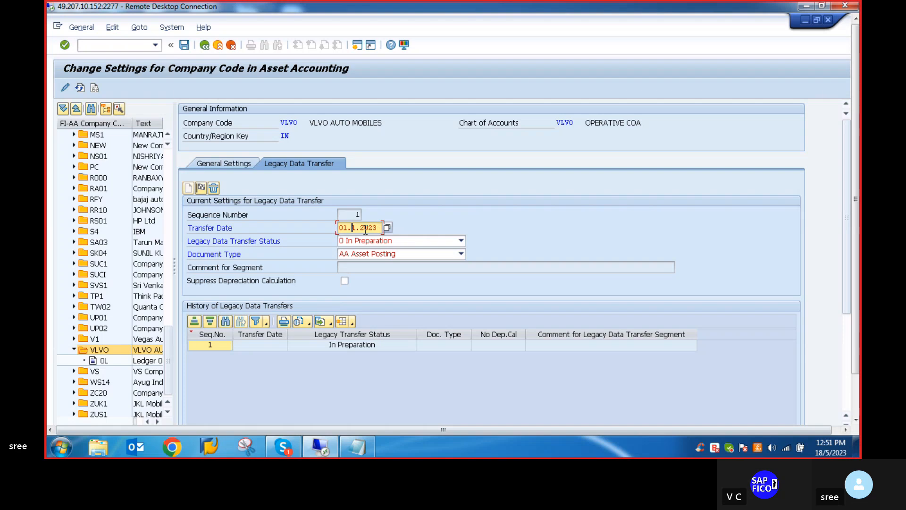
text(3)
key(Right)
key(BackSpace)
key(BackSpace)
key(BackSpace)
key(BackSpace)
key(BackSpace)
key(BackSpace)
key(BackSpace)
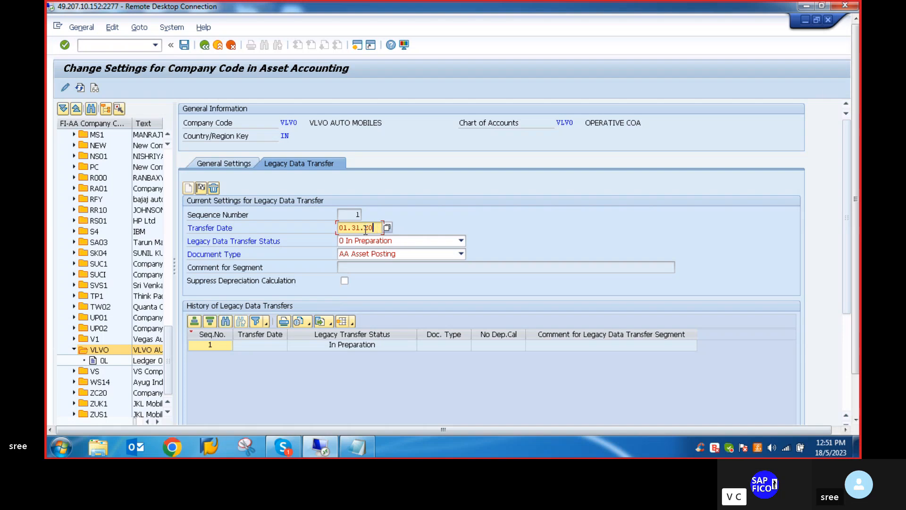
text(03.2022)
key(Return)
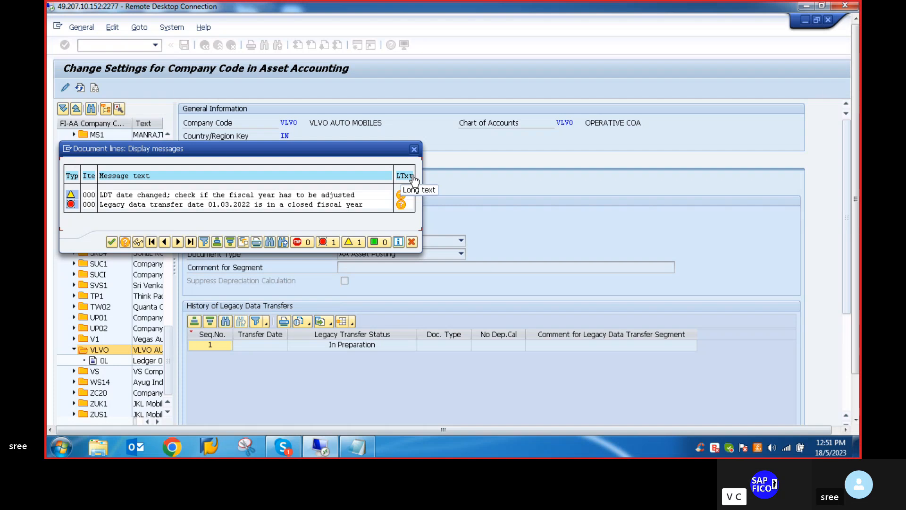
click(414, 150)
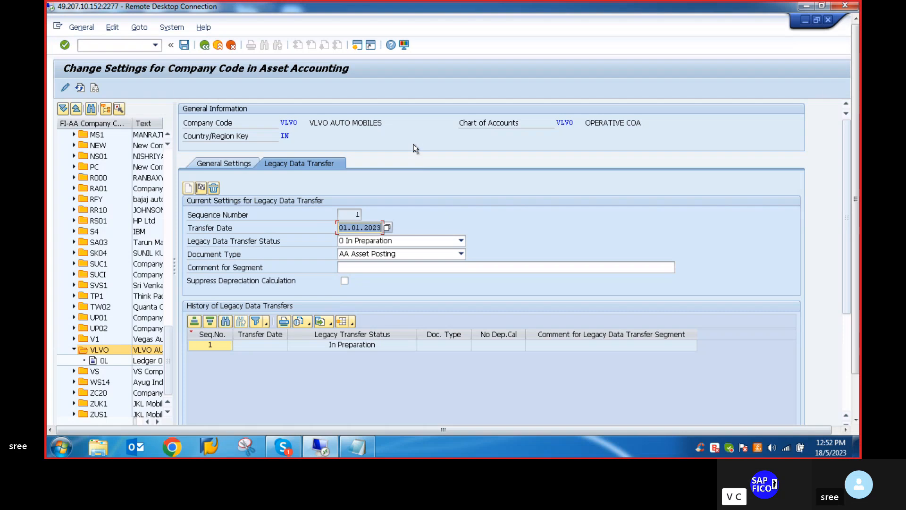
Clear the transfer date of the segment and close the list of suggested dates.
key(BackSpace)
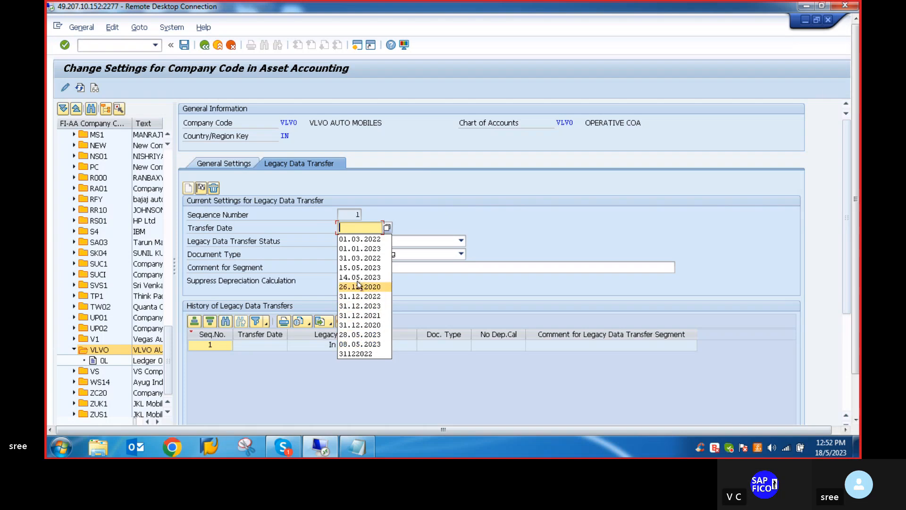
click(348, 227)
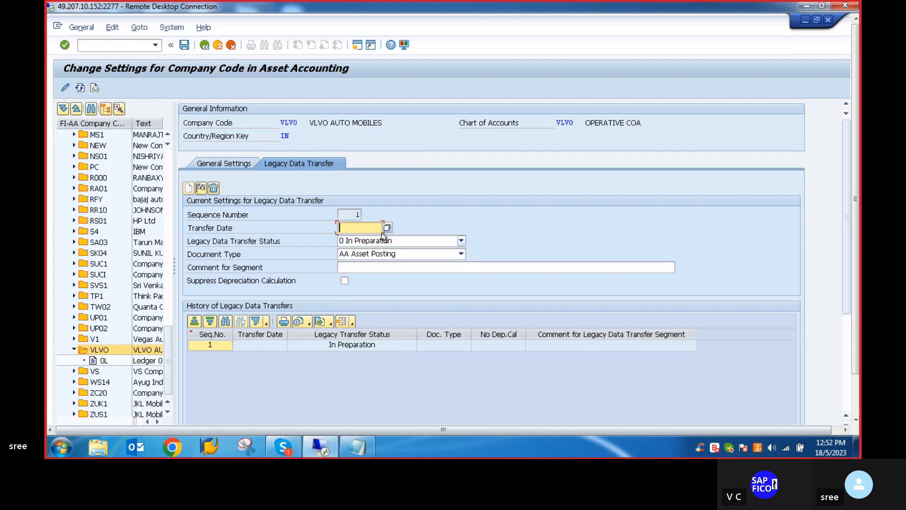
click(358, 225)
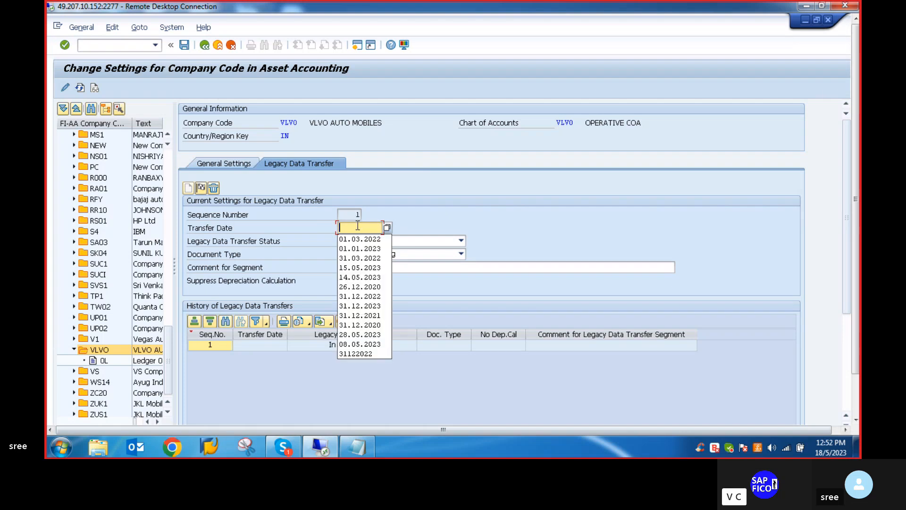
key(Escape)
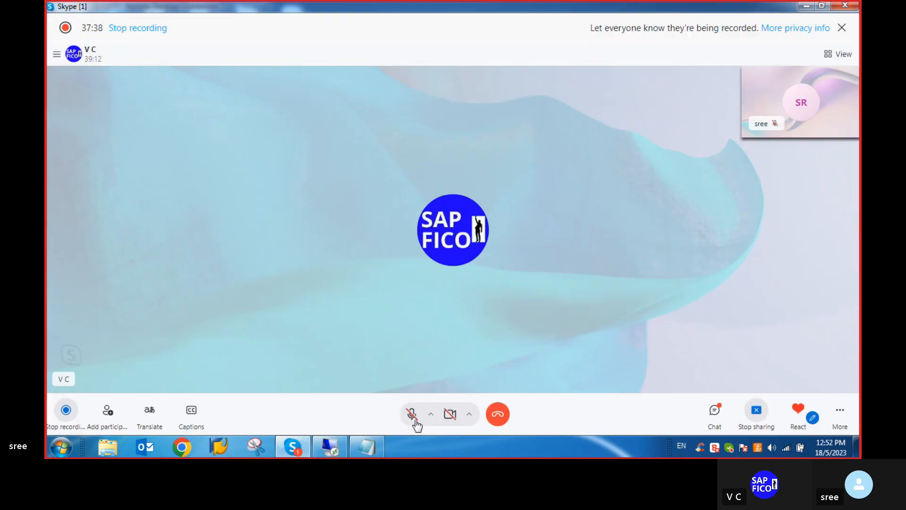
Switch to Skype, unmute the call microphone and mute it again.
click(283, 446)
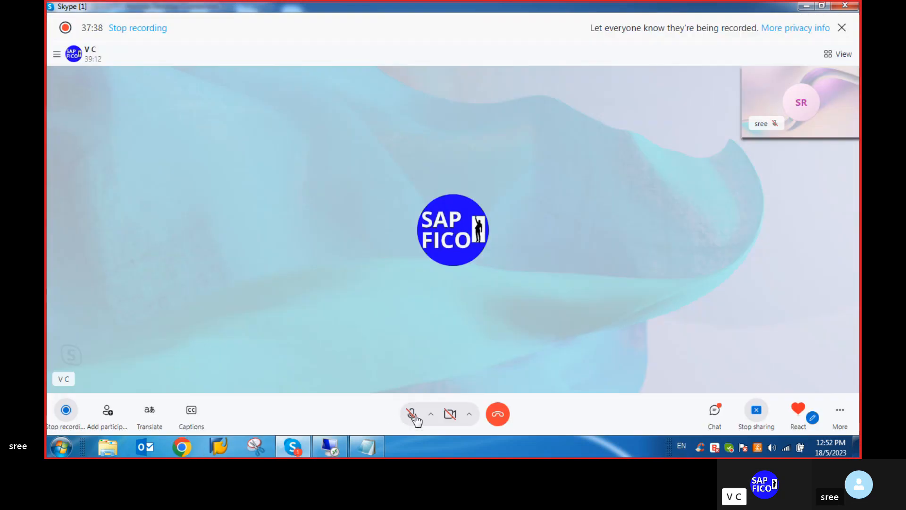
click(414, 416)
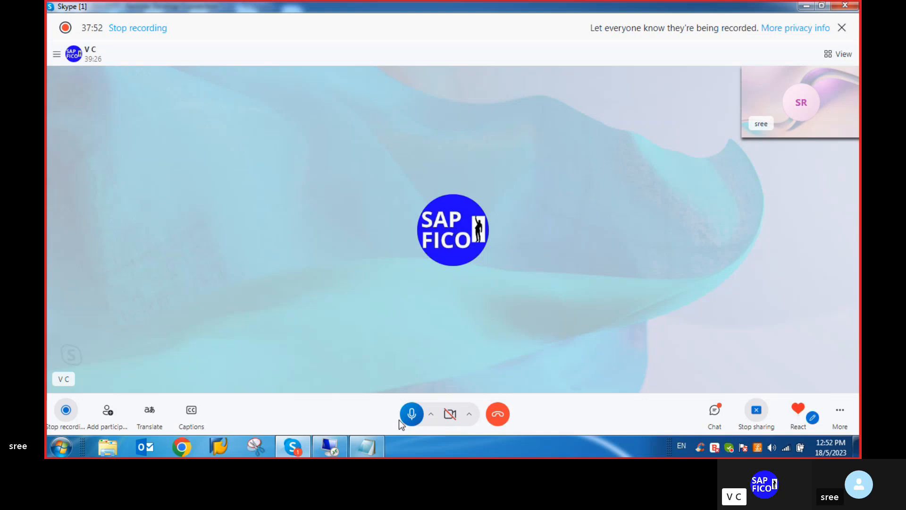
click(411, 416)
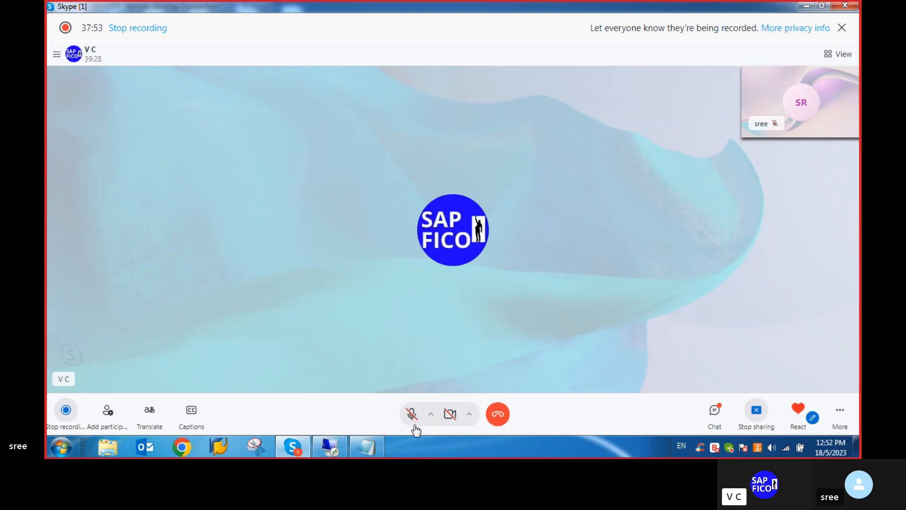
Switch back to the SAP remote session and set the legacy data transfer date to 01.05.2023.
click(330, 447)
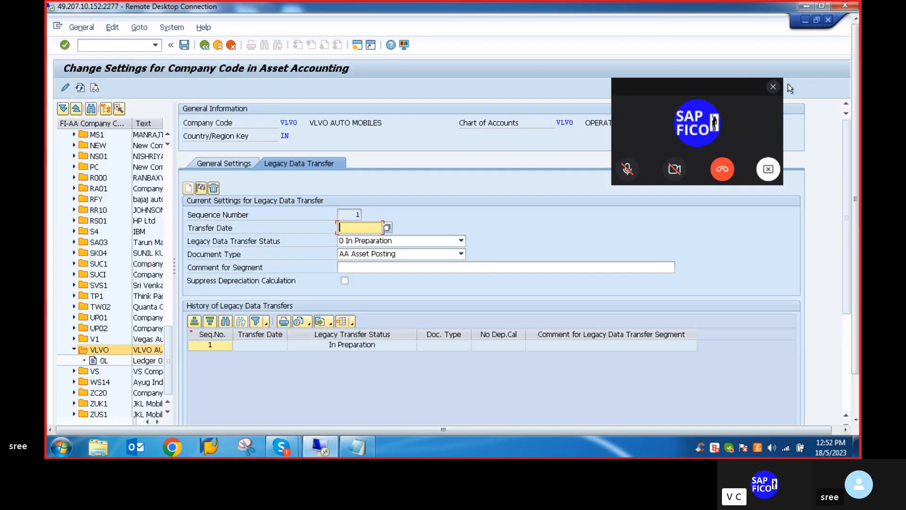
click(356, 233)
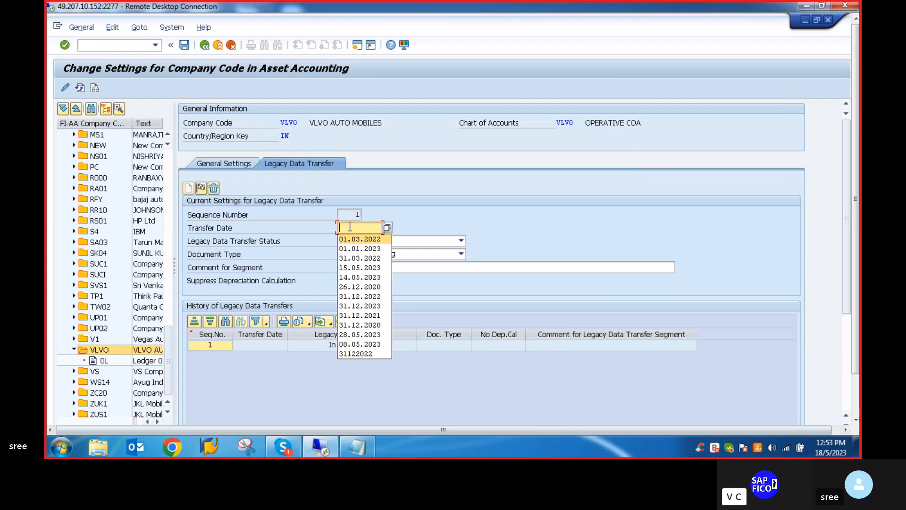
text(0)
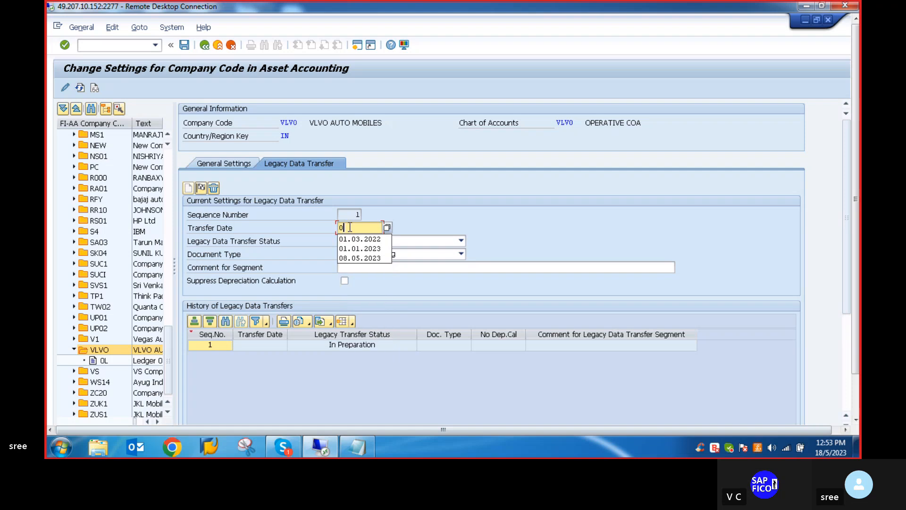
text(1)
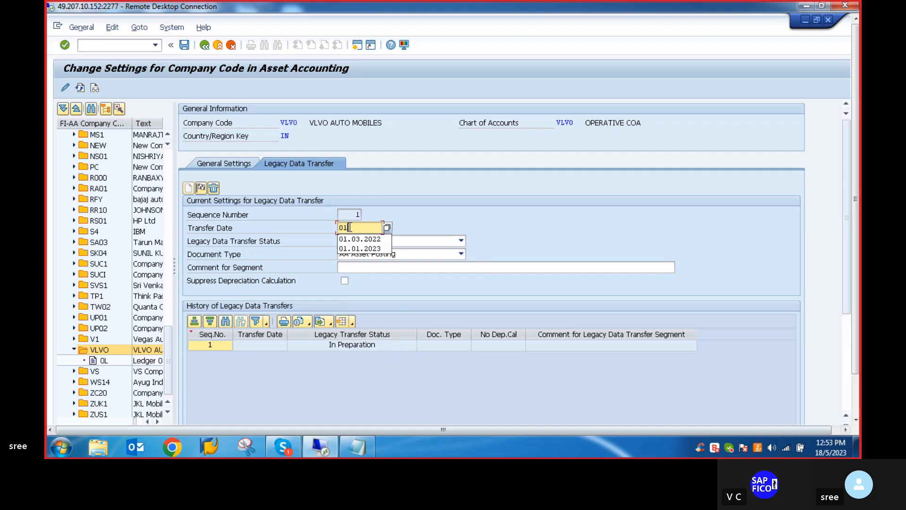
text(.05.2023)
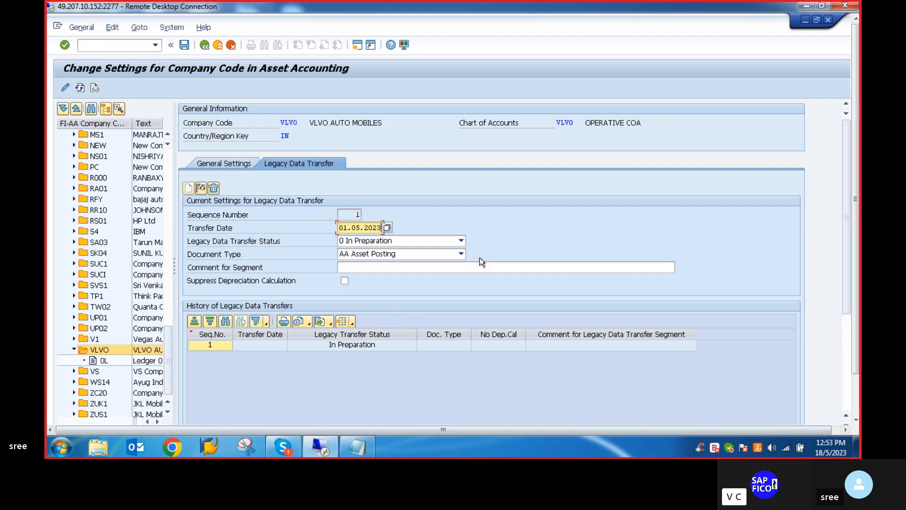
key(Return)
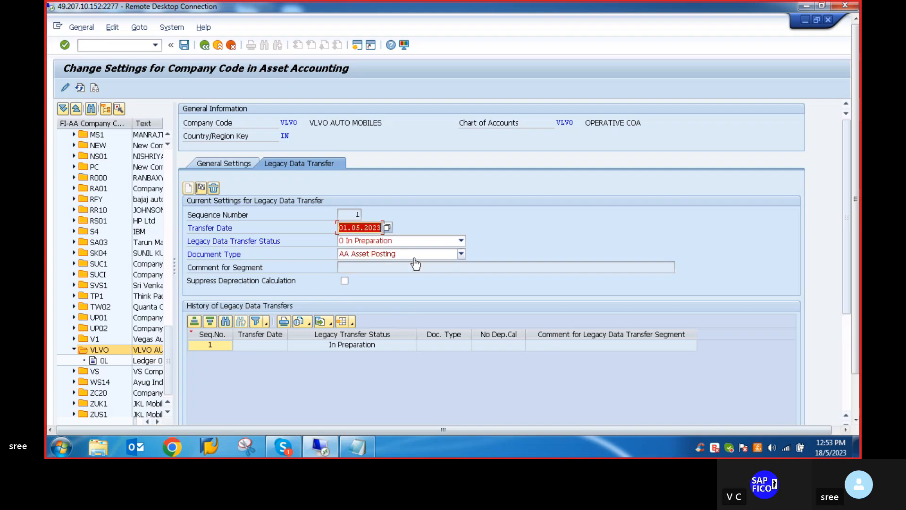
Confirm the transfer date and save the Asset Accounting settings for company code VLVO.
mouse_move(857, 161)
mouse_down()
mouse_move(860, 242)
mouse_move(842, 154)
mouse_up()
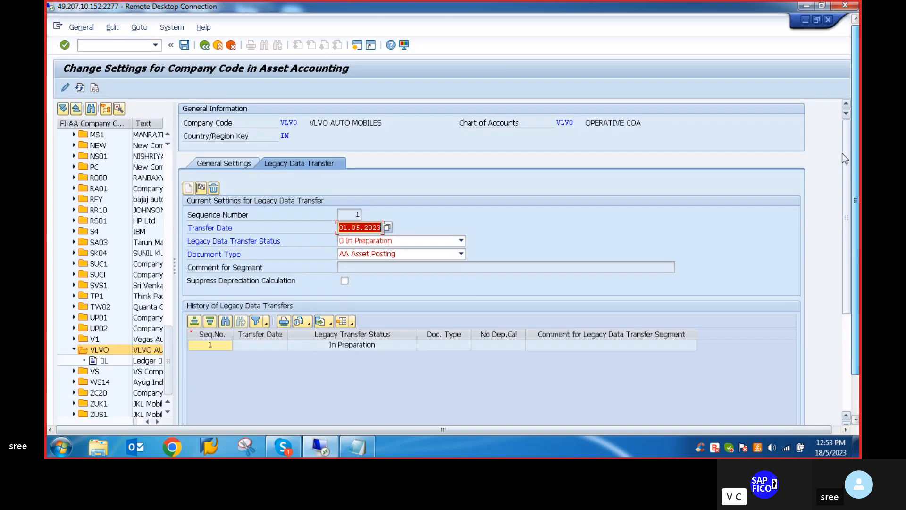
key(Return)
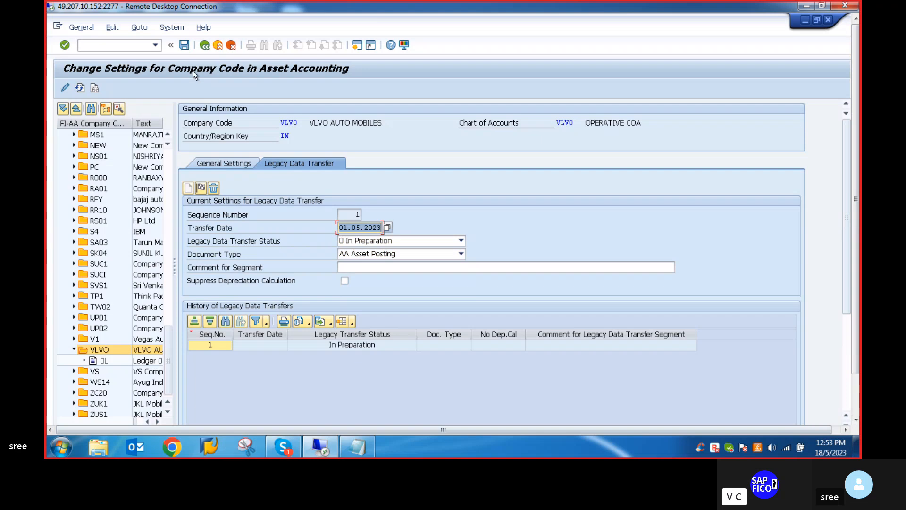
click(184, 45)
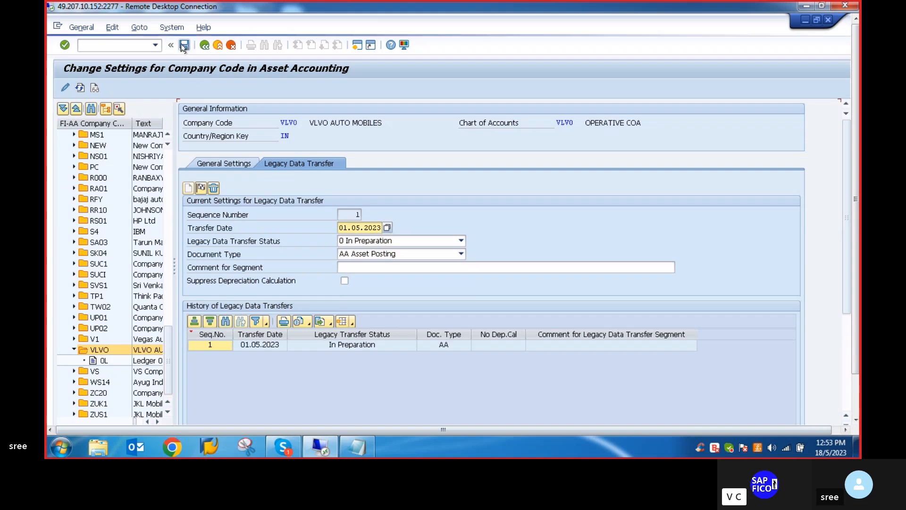
drag(855, 110, 854, 198)
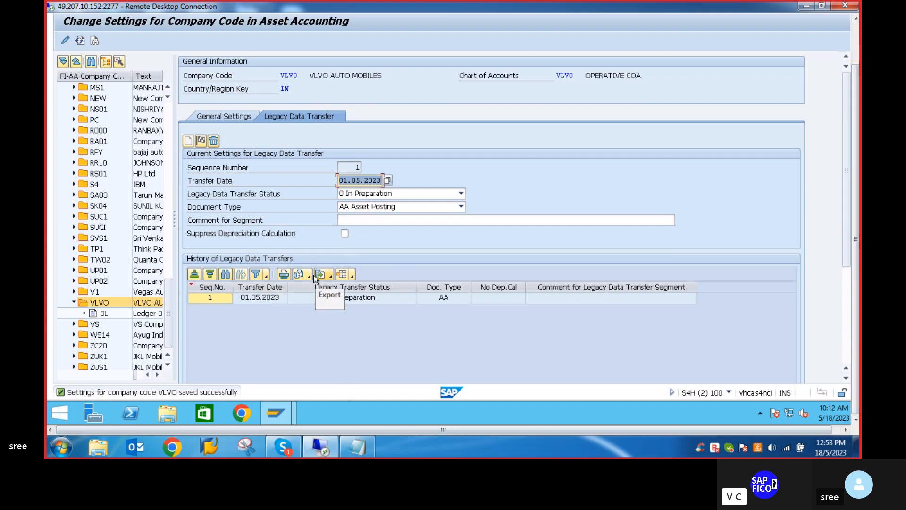
scroll(856, 206, up, 2)
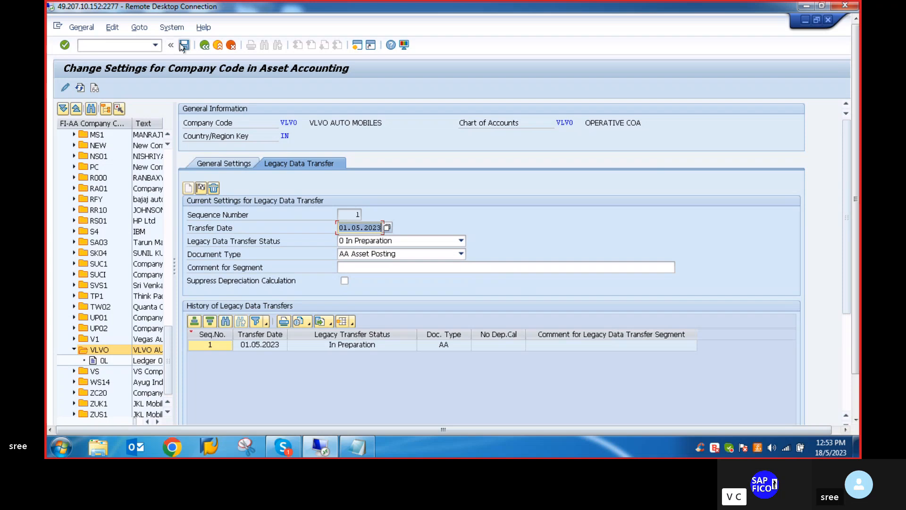
Leave the company code settings and open the Balance Carryforward transaction FAGLGVTR.
click(92, 46)
key(Return)
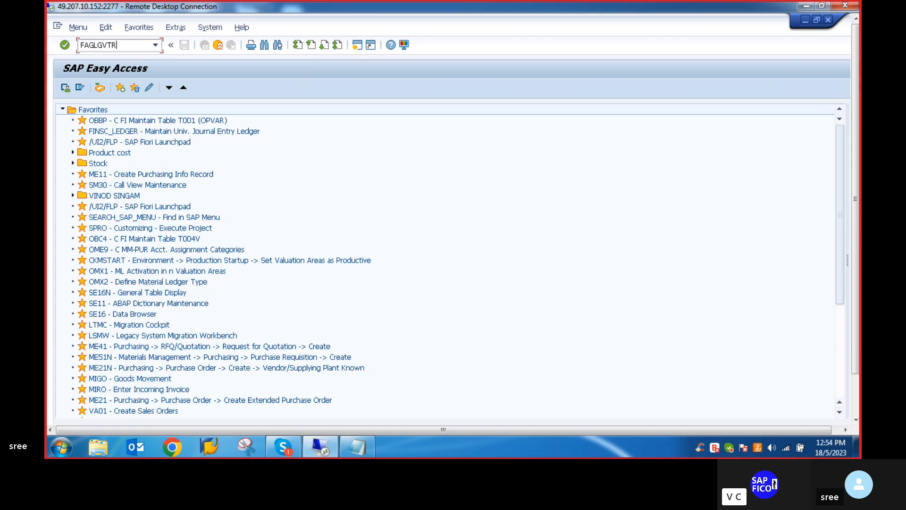
key(Return)
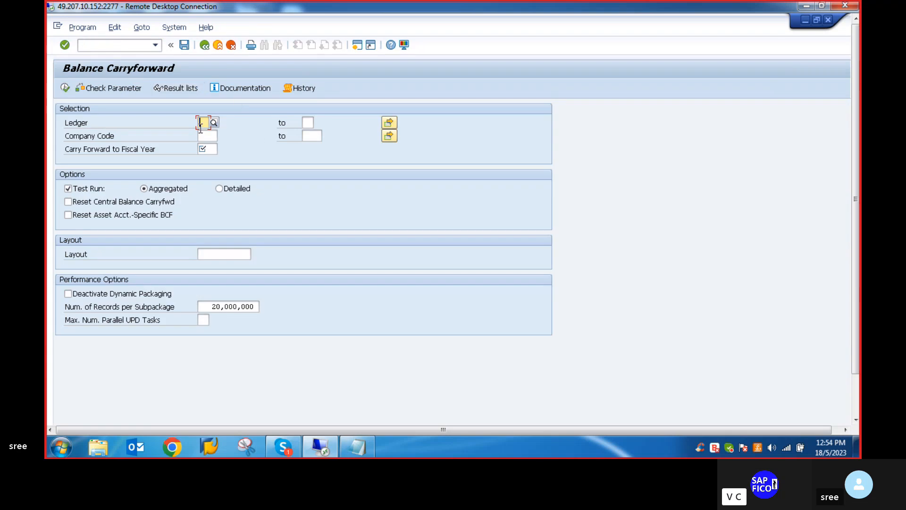
Execute a test balance carryforward for ledger 0L, company code VLVO and fiscal year 2023, and return to the selection.
text(0L)
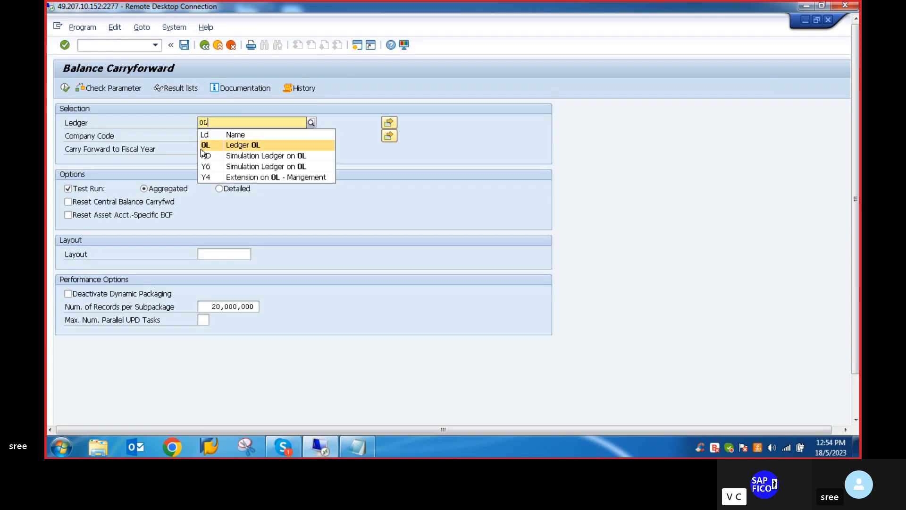
click(207, 150)
click(203, 136)
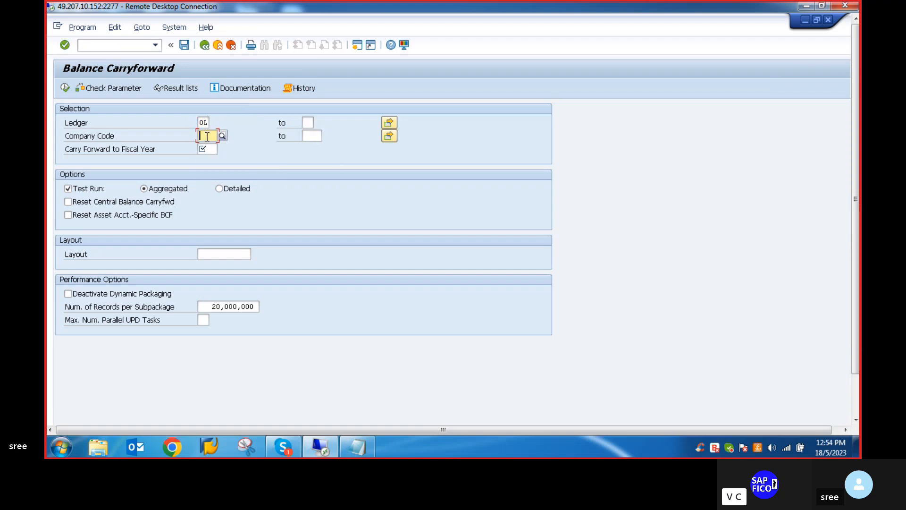
text(VLVO)
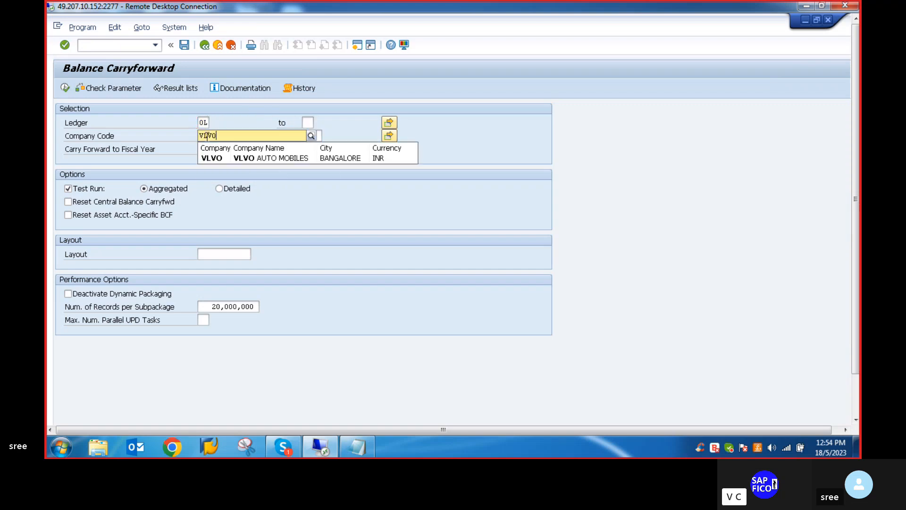
click(218, 157)
click(209, 147)
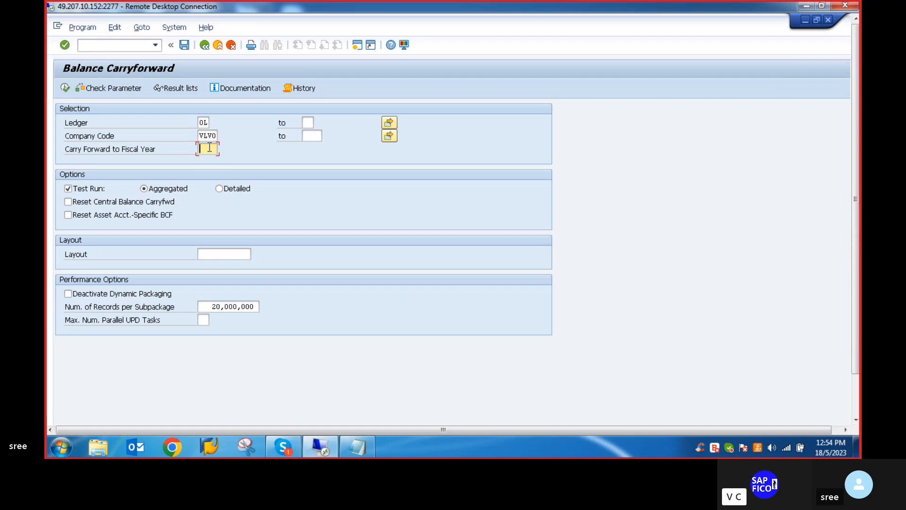
text(2)
click(208, 160)
click(64, 88)
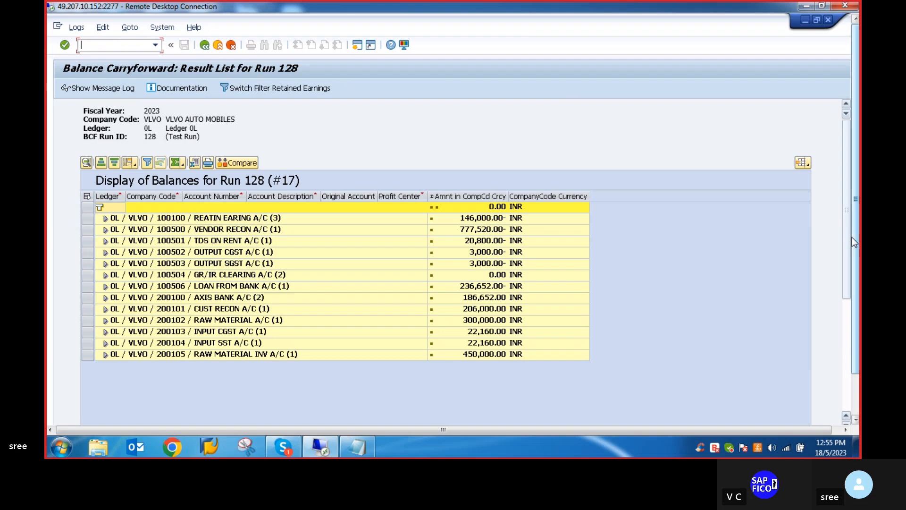
drag(849, 261, 837, 212)
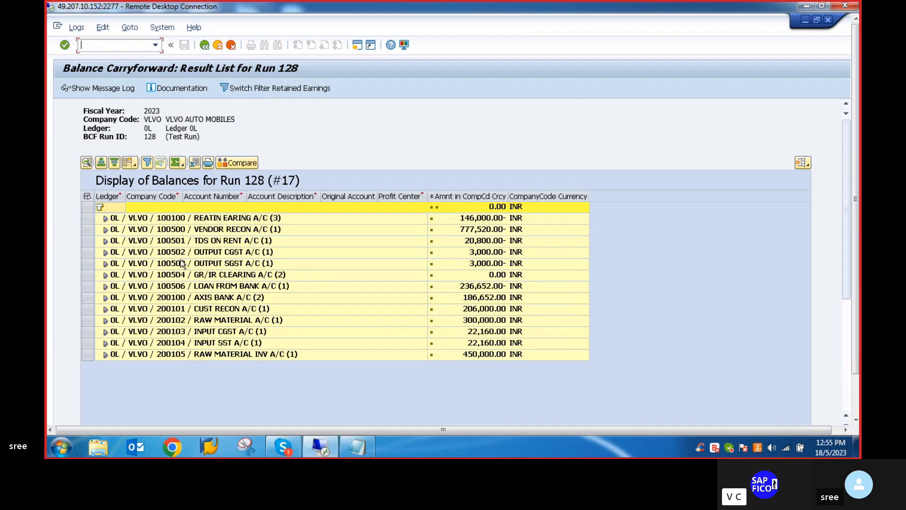
click(204, 46)
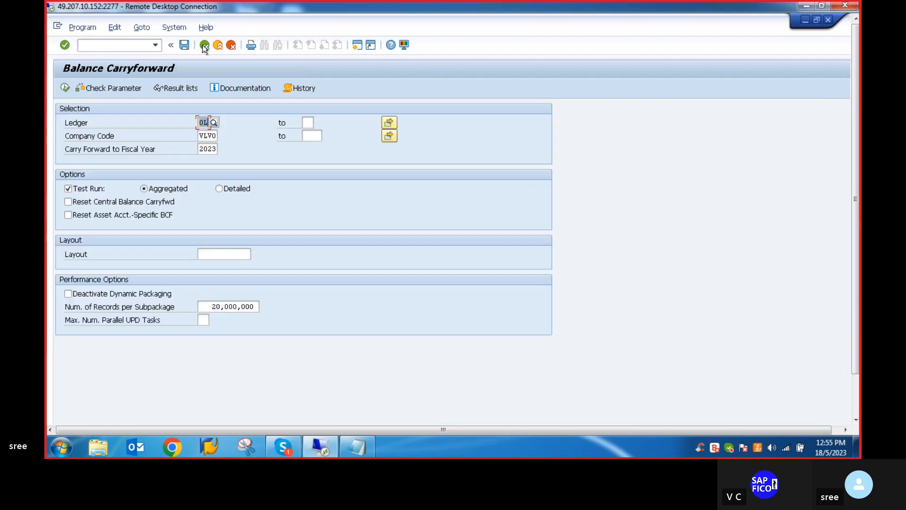
Turn off the test run option, execute the balance carryforward as an update run and return to the selection.
click(68, 189)
click(65, 89)
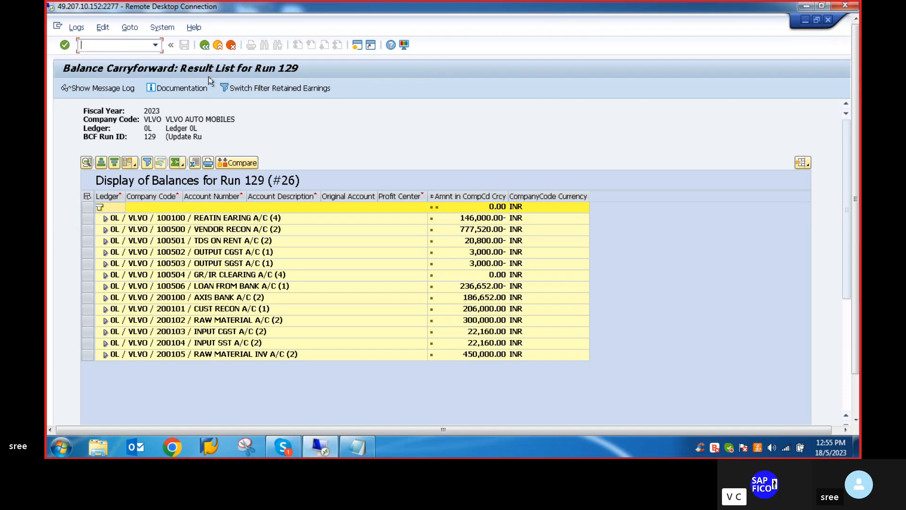
click(204, 45)
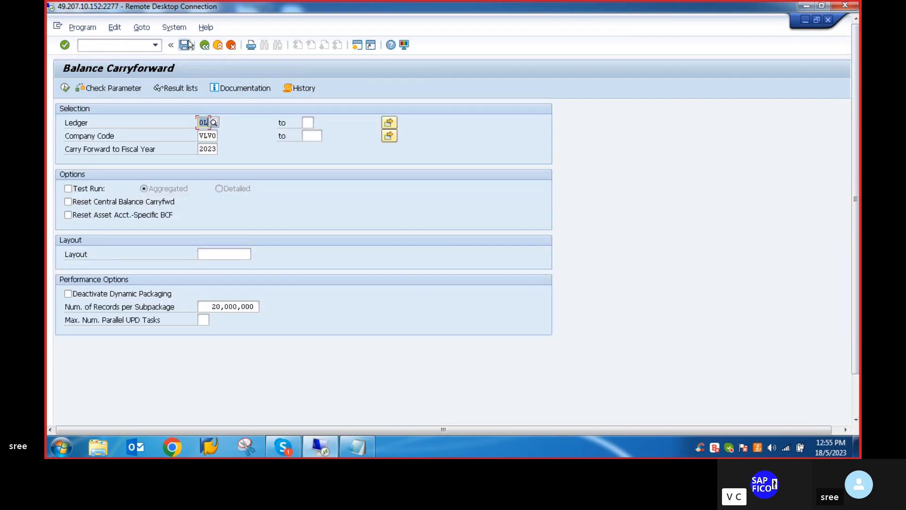
Start saving the balance carryforward selections as a variant and select its name for entry.
click(185, 45)
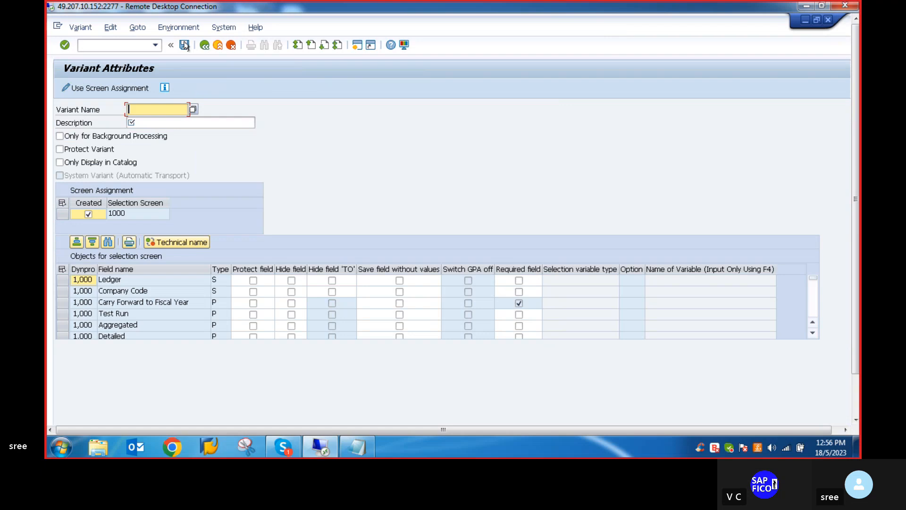
click(145, 112)
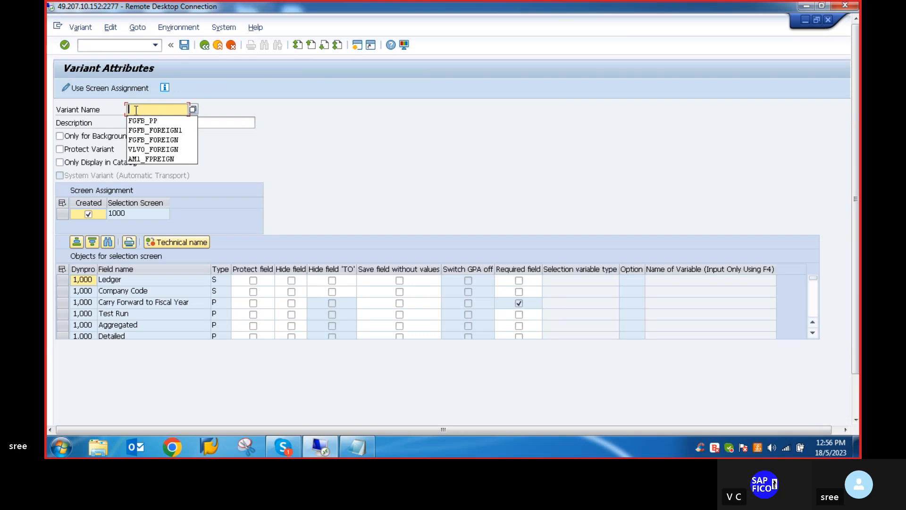
click(137, 110)
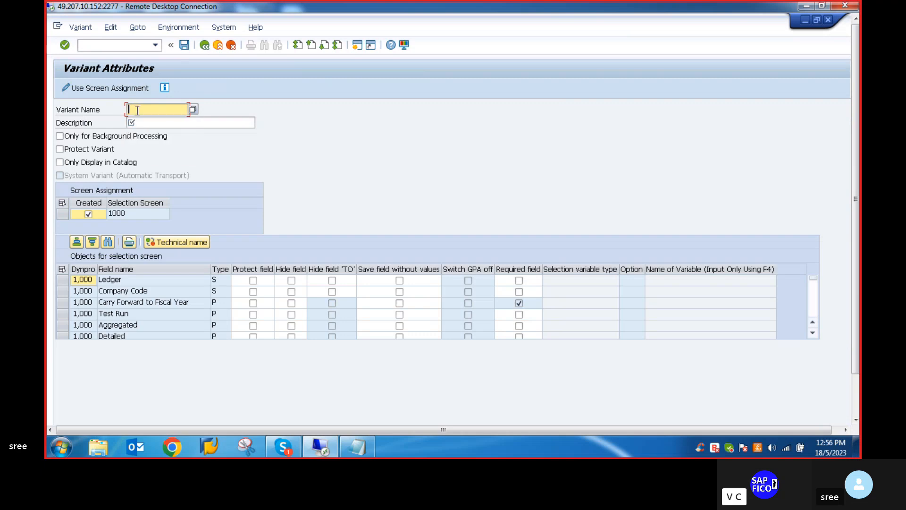
text(VLVO)
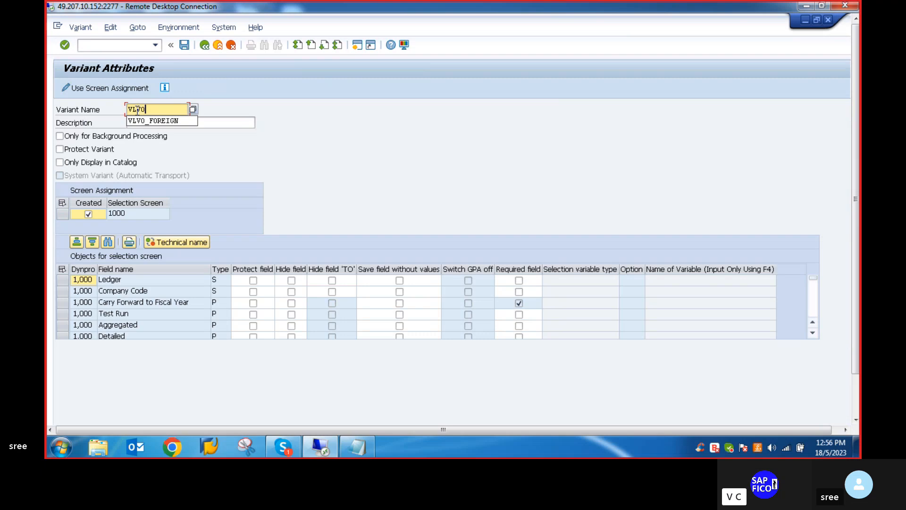
key(BackSpace)
key(BackSpace)
key(BackSpace)
key(BackSpace)
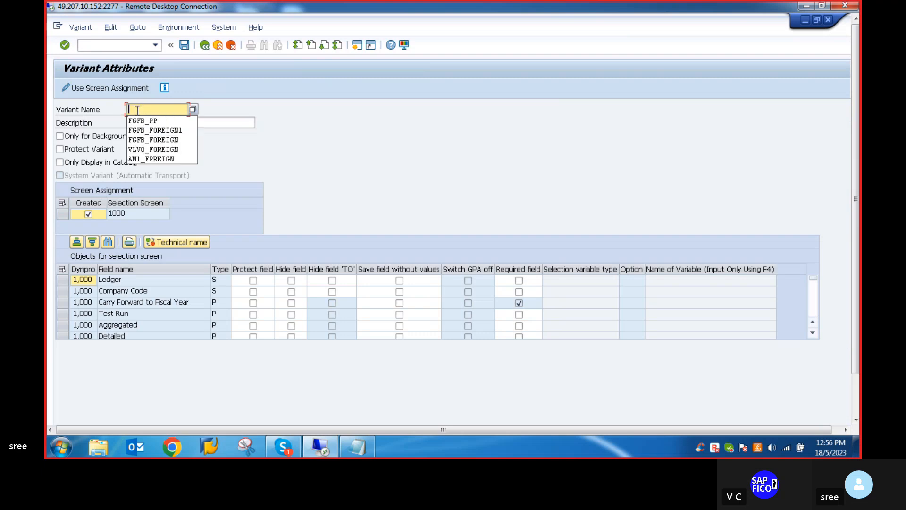
text(GA)
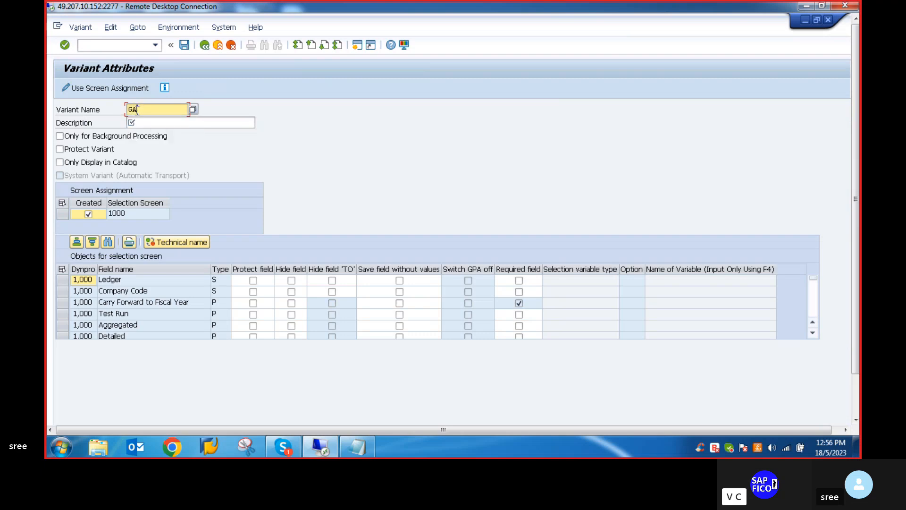
key(BackSpace)
key(BackSpace)
Name the variant FAGL_GVTR and copy that name into its description.
text(FAGL_GVTR)
click(147, 122)
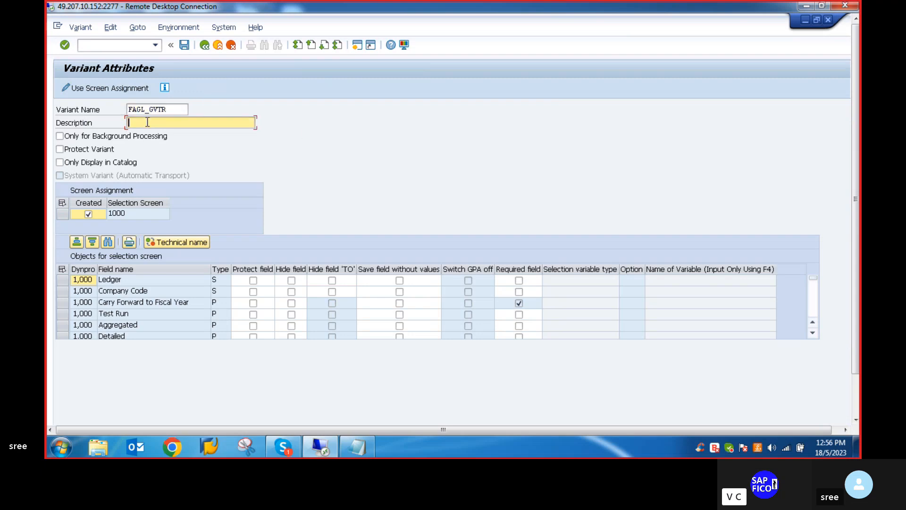
drag(168, 109, 113, 110)
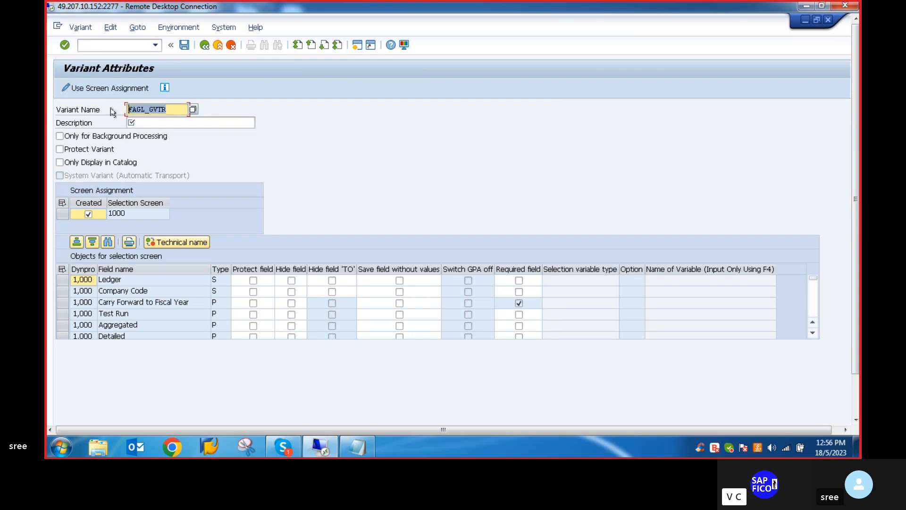
key(ctrl+c)
click(141, 121)
key(ctrl+v)
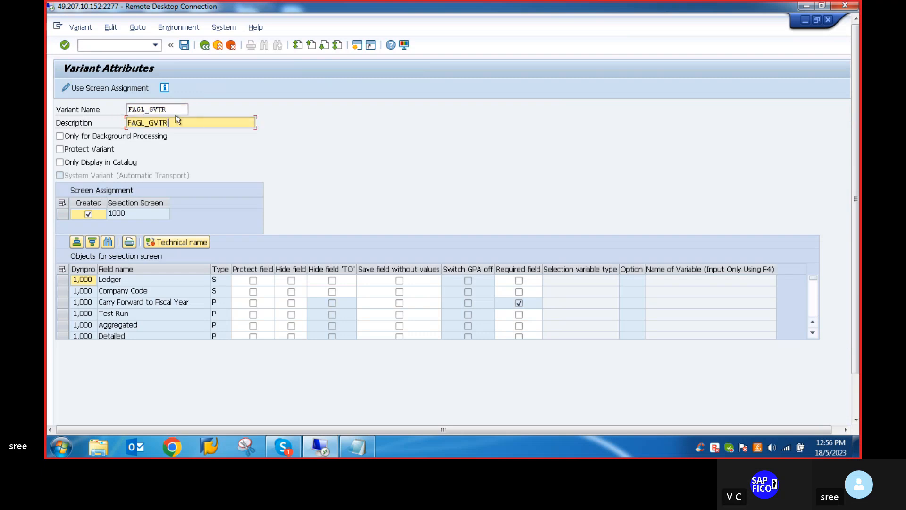
Change the variant's description to "C/F BAL" and save the variant.
text(C/F)
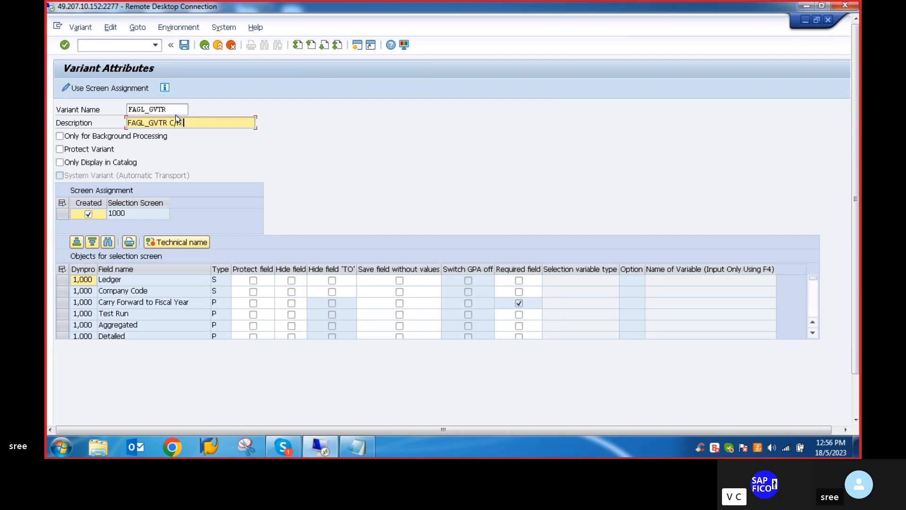
text( BA;)
key(BackSpace)
text(L)
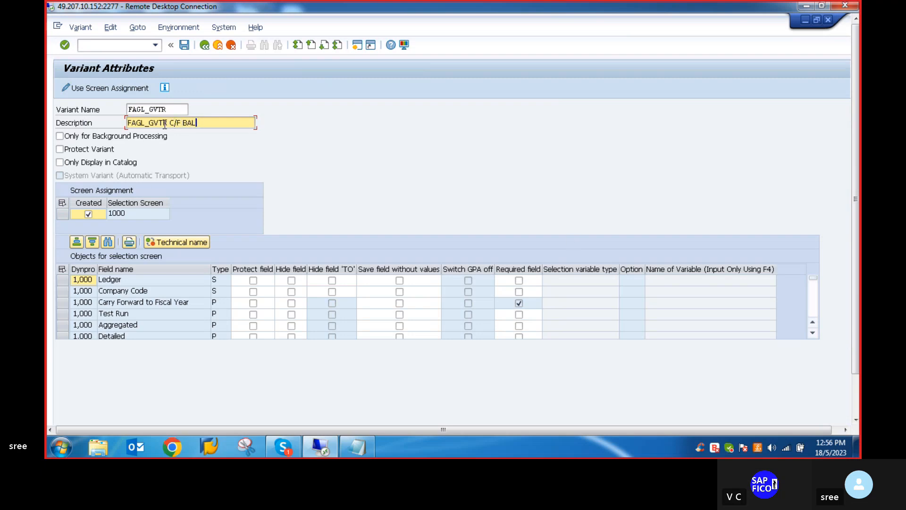
click(165, 124)
key(BackSpace)
key(BackSpace)
key(BackSpace)
key(BackSpace)
key(BackSpace)
key(BackSpace)
key(BackSpace)
key(BackSpace)
key(BackSpace)
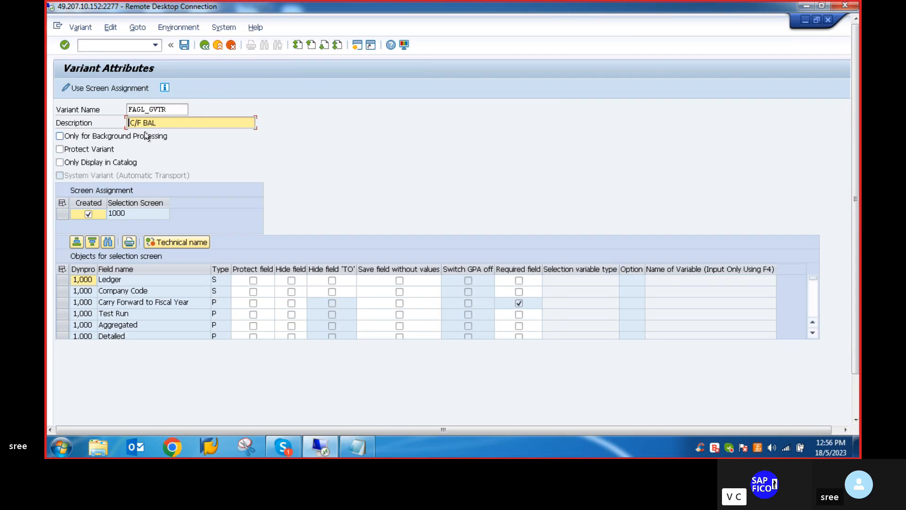
click(185, 46)
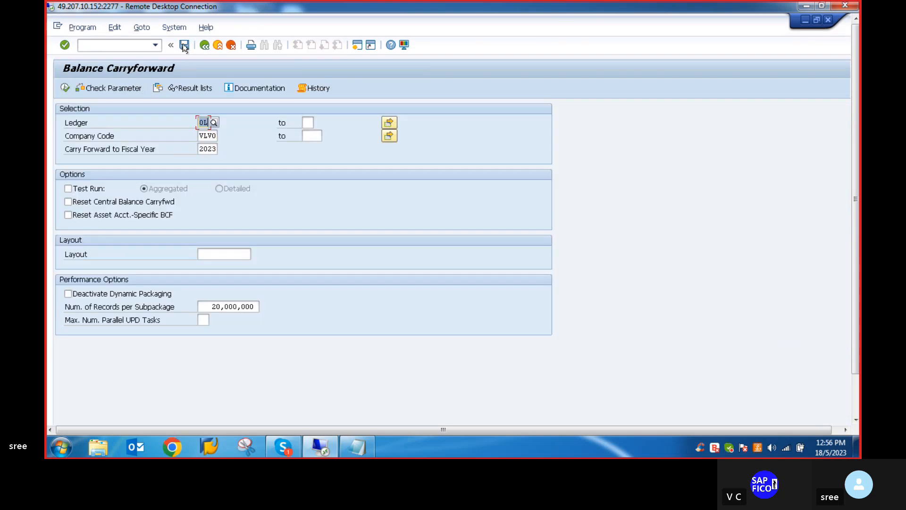
Check that the variant was saved, leave the balance carryforward transaction and return to SAP Easy Access.
drag(855, 148, 855, 188)
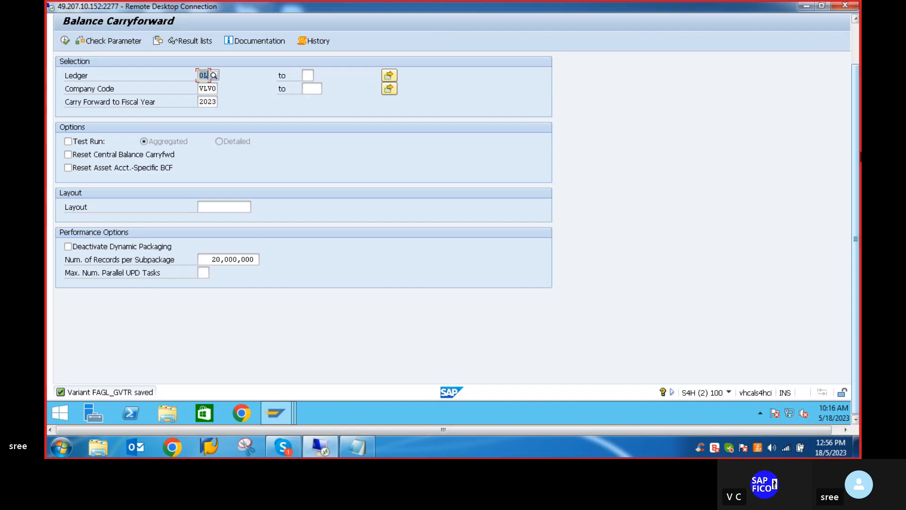
drag(857, 144, 857, 102)
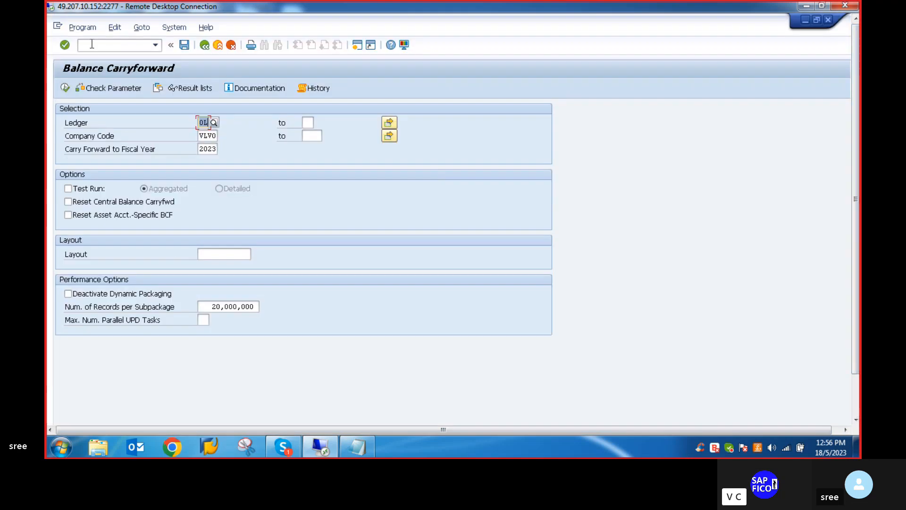
click(91, 45)
text(/n)
key(Return)
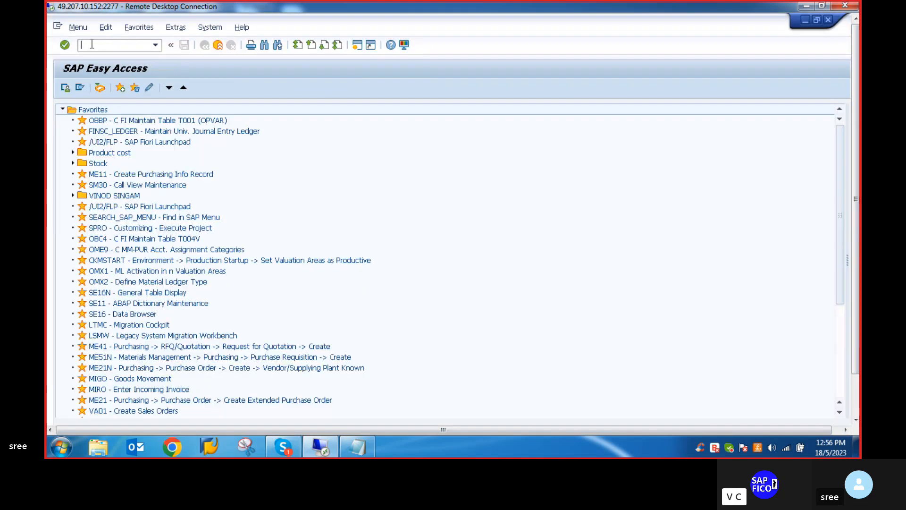
Consult the asset accounting notes in Notepad and start transaction FAA_CMP in the SAP session.
click(358, 452)
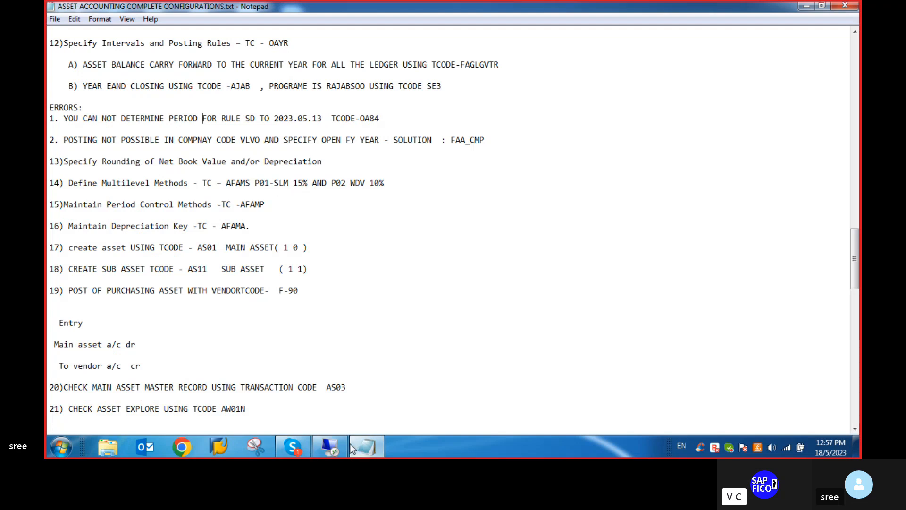
click(329, 446)
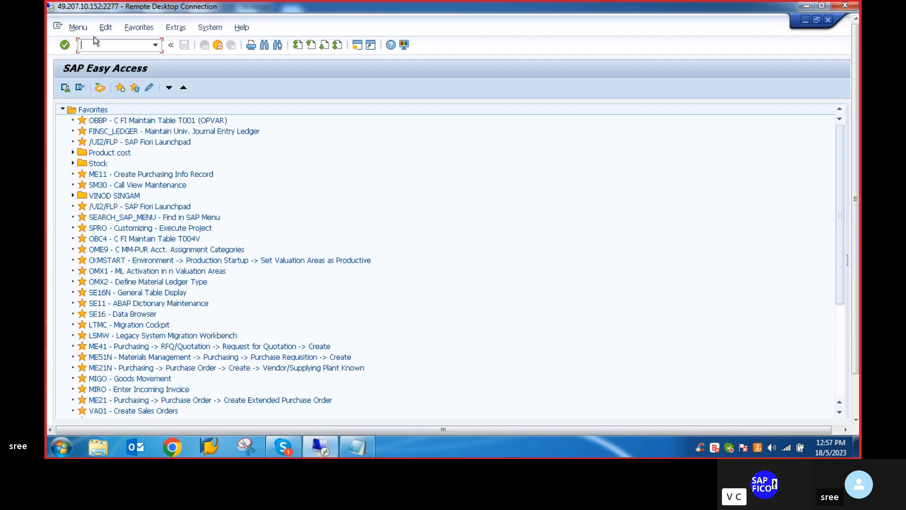
text(FAA_CMP)
key(Return)
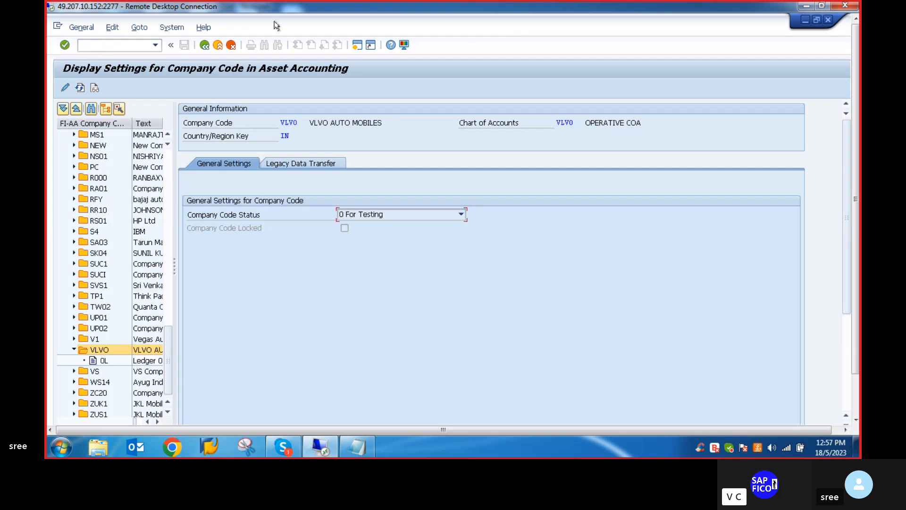
Review company code VLVO's ledger 0L, general and legacy data transfer settings, and return to SAP Easy Access.
click(99, 363)
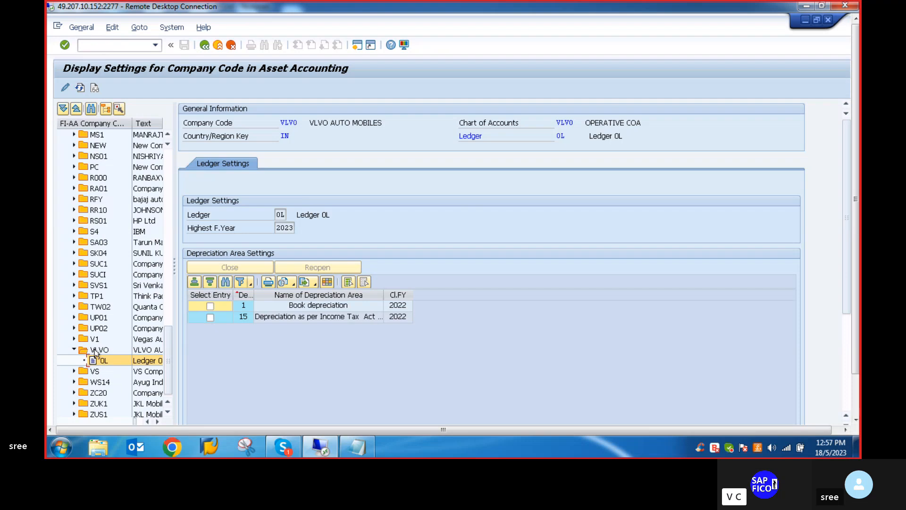
click(95, 353)
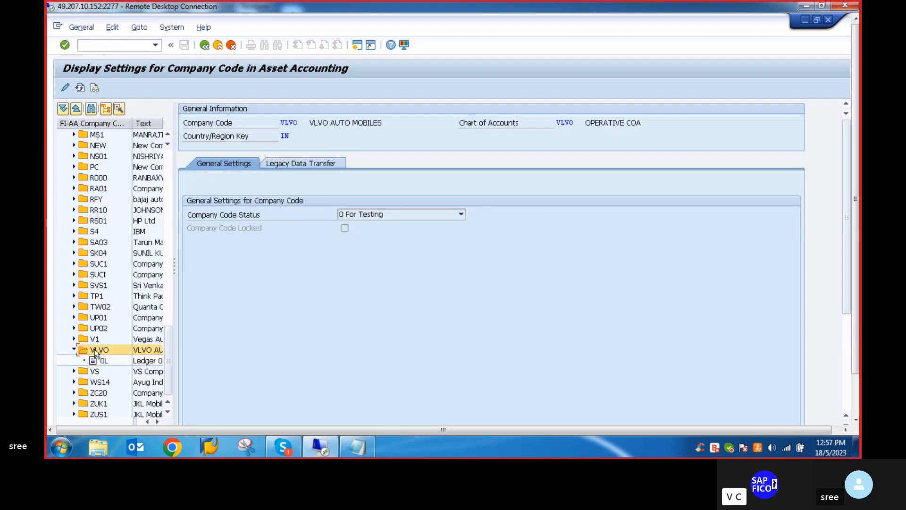
click(301, 162)
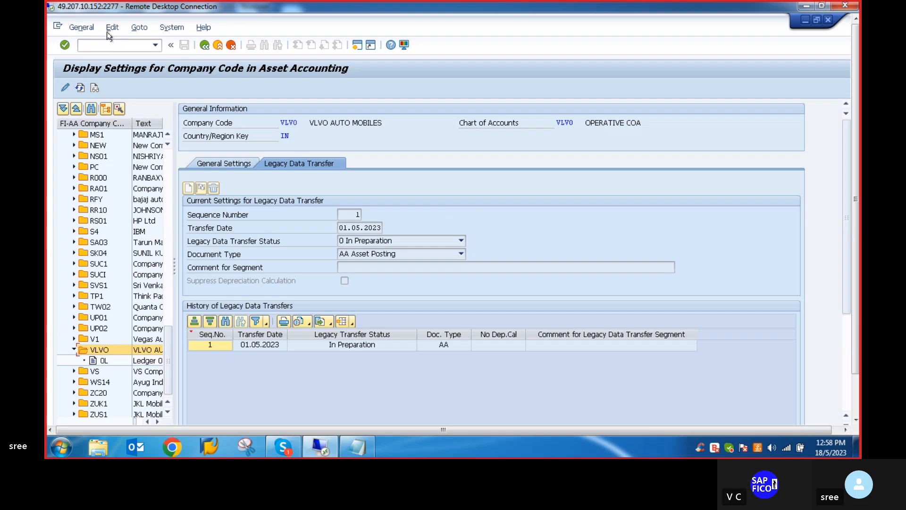
click(88, 44)
text(/n)
key(Return)
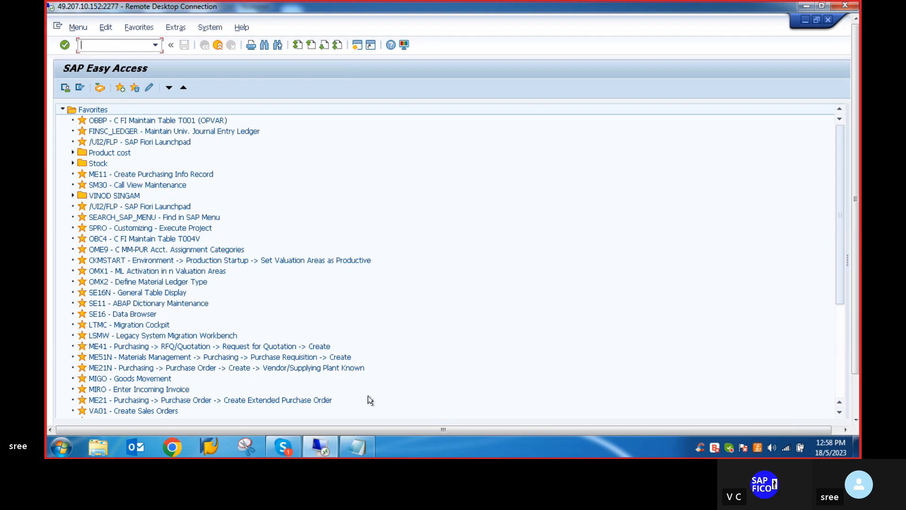
Append "-OAYO" to item 13 on rounding in the Notepad configuration notes and switch back to the SAP session.
click(367, 452)
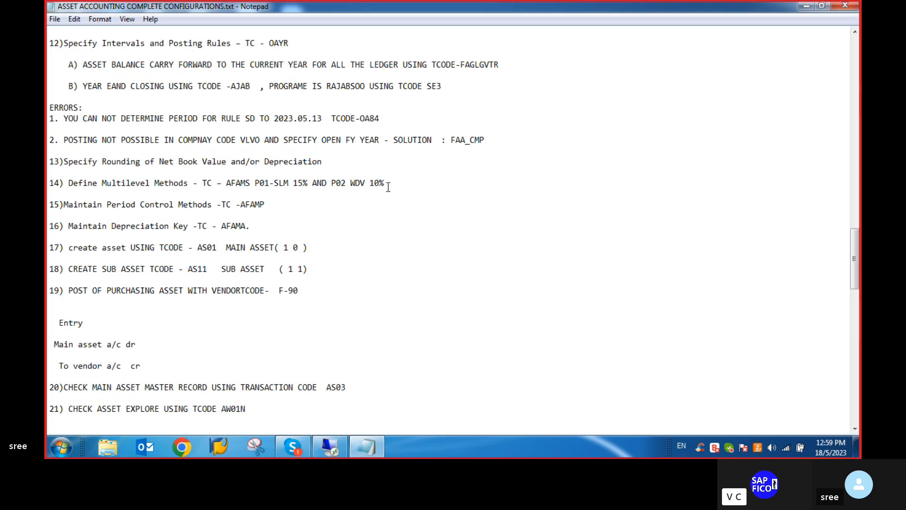
text(-OAYO)
click(329, 451)
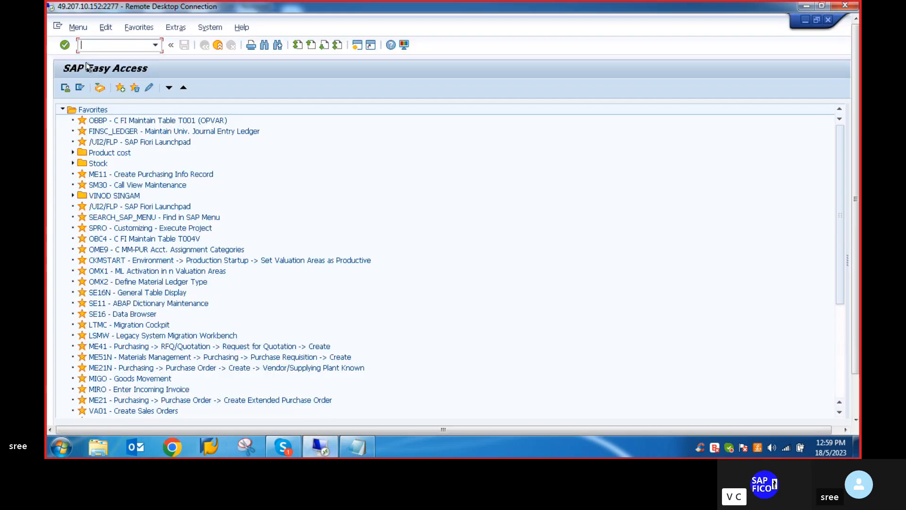
Start transaction OAYO and acknowledge the opening messages to reach the company code selection.
text(OAYO)
key(Return)
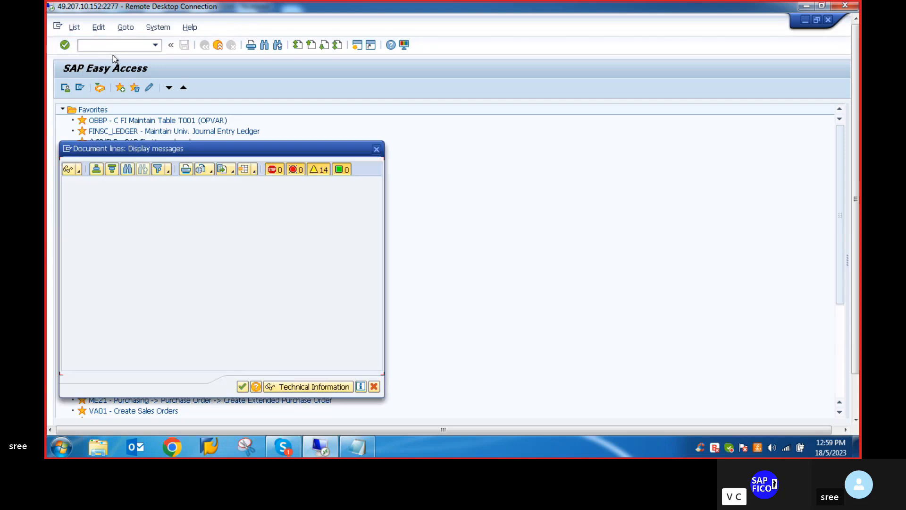
click(242, 386)
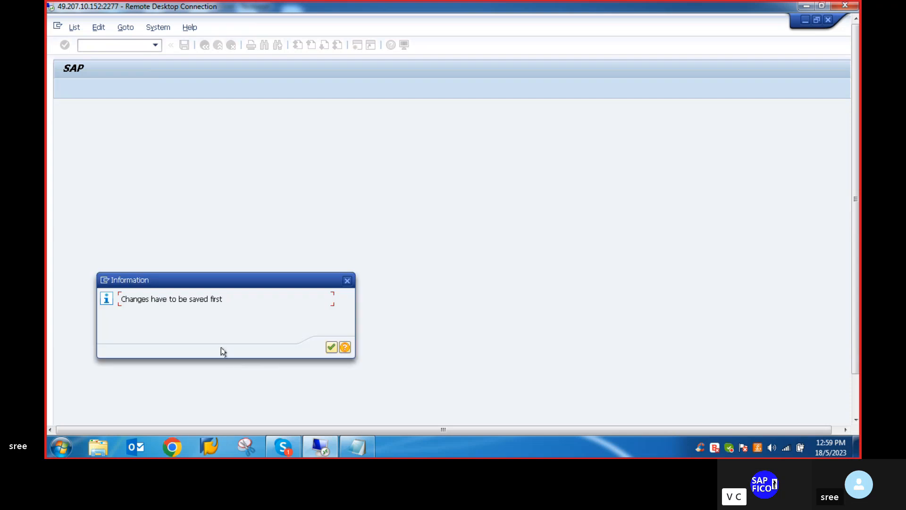
click(331, 348)
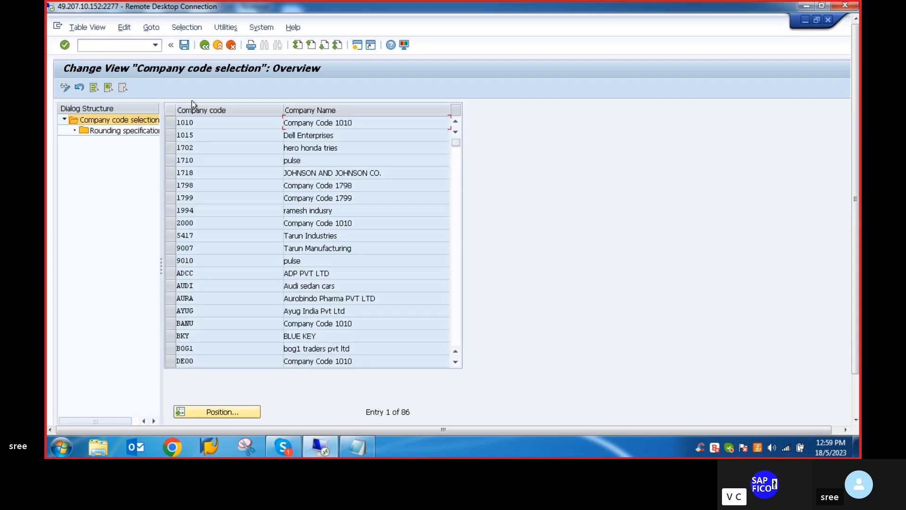
Review VLVO's rounding specifications for the Book depreciation area 01 and exit to SAP Easy Access.
click(233, 411)
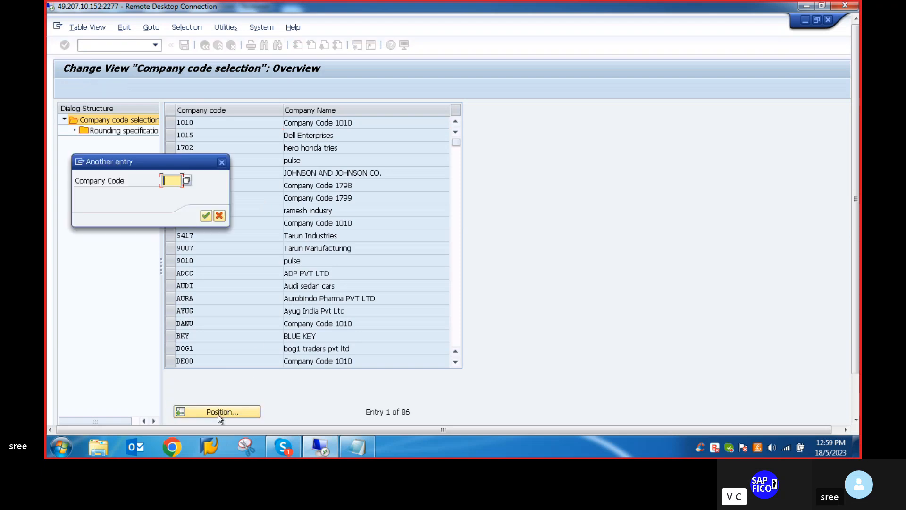
text(VLVO)
key(Return)
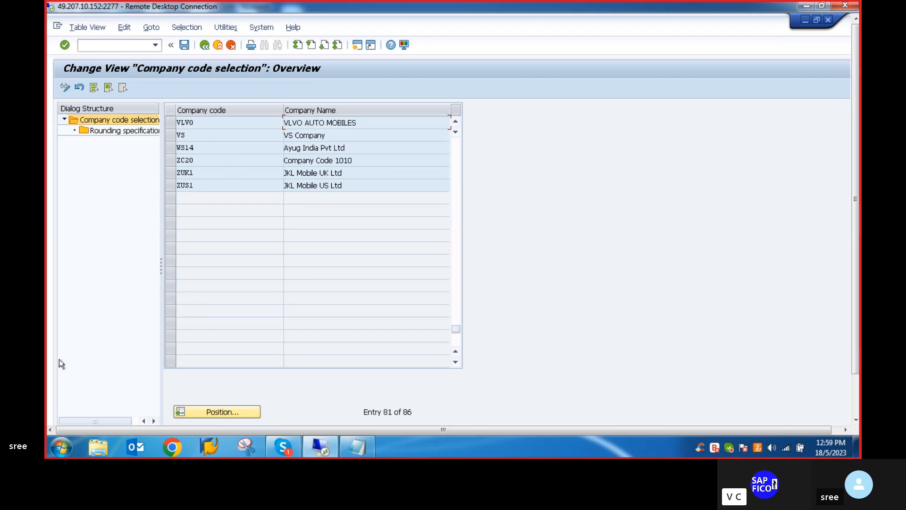
click(169, 122)
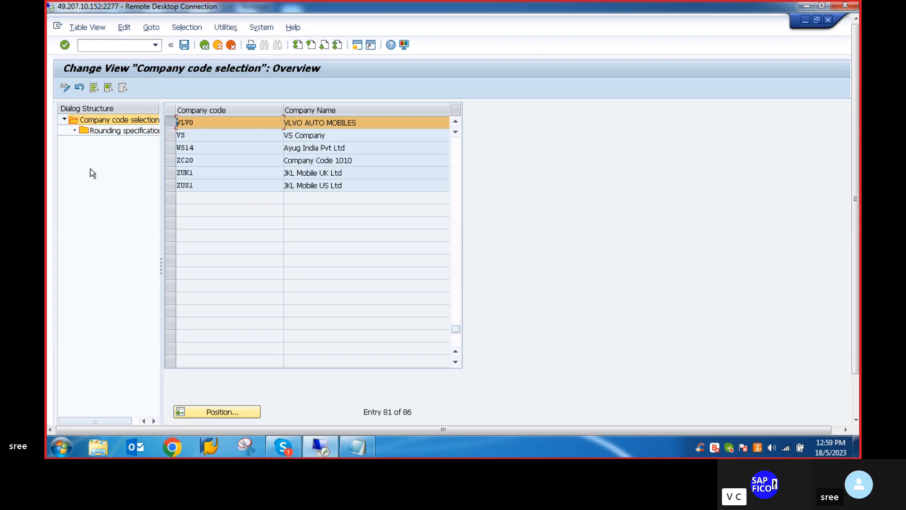
click(119, 134)
double_click(119, 134)
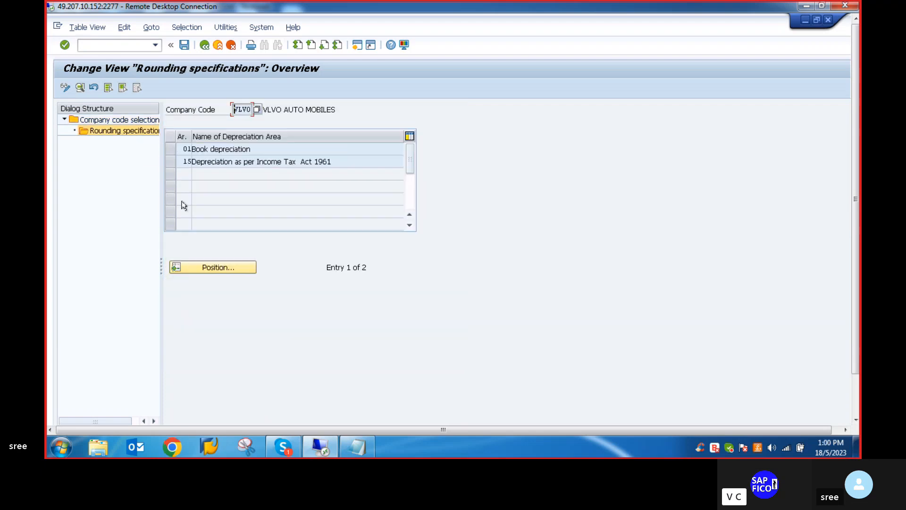
double_click(202, 149)
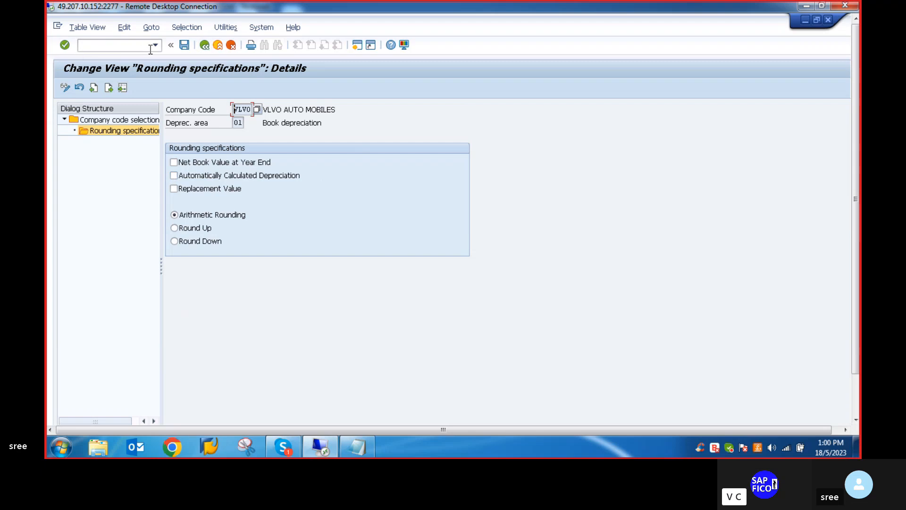
click(94, 46)
text(/N)
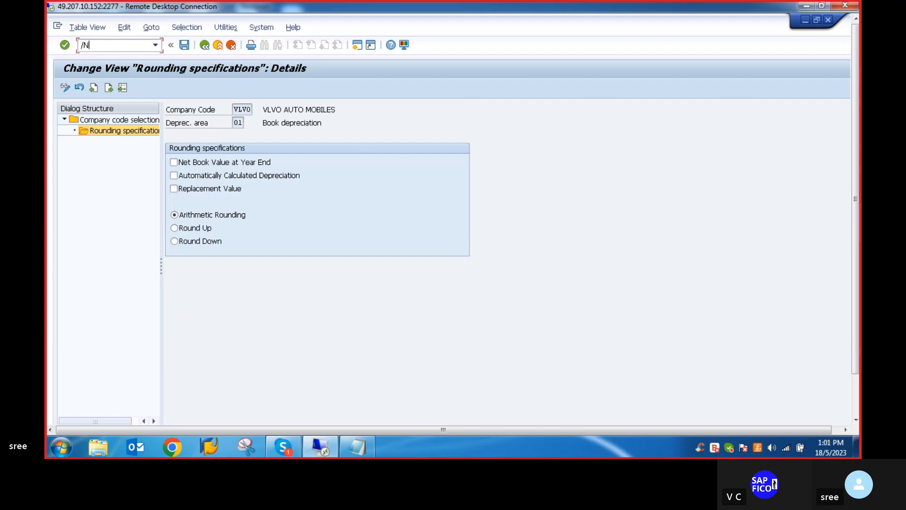
key(Return)
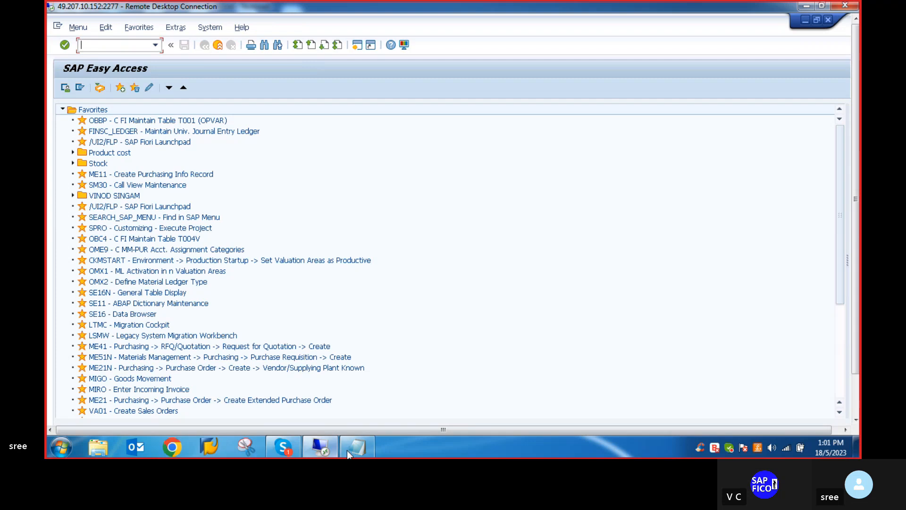
Check item 13's transaction code in the Notepad notes, reopen transaction OAYO in SAP and acknowledge its messages.
click(352, 451)
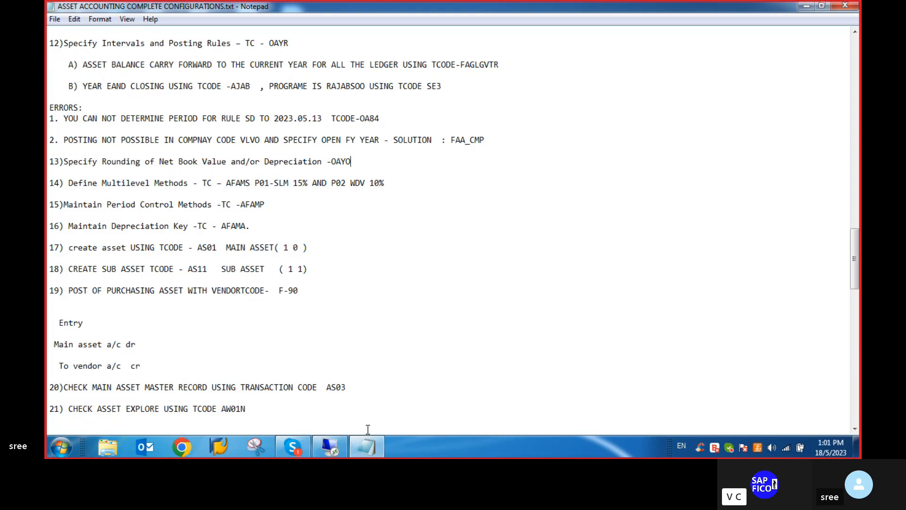
click(338, 447)
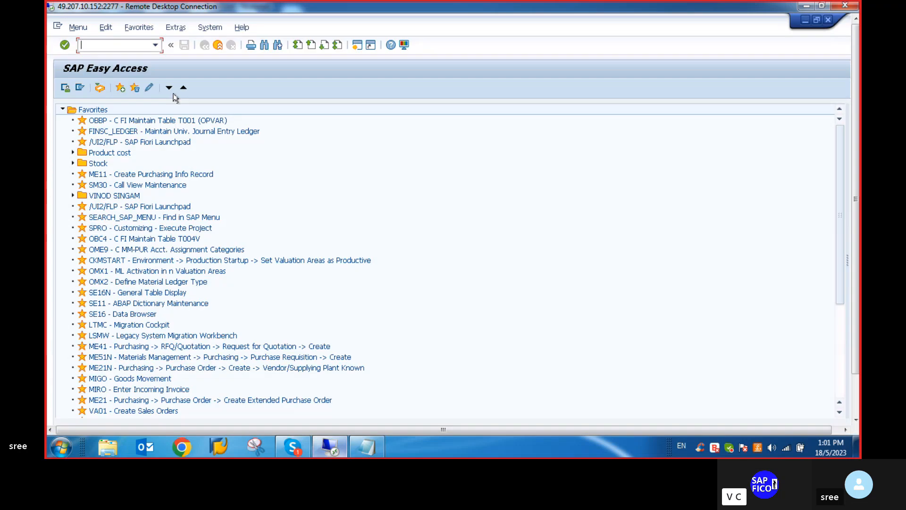
text(OAYO)
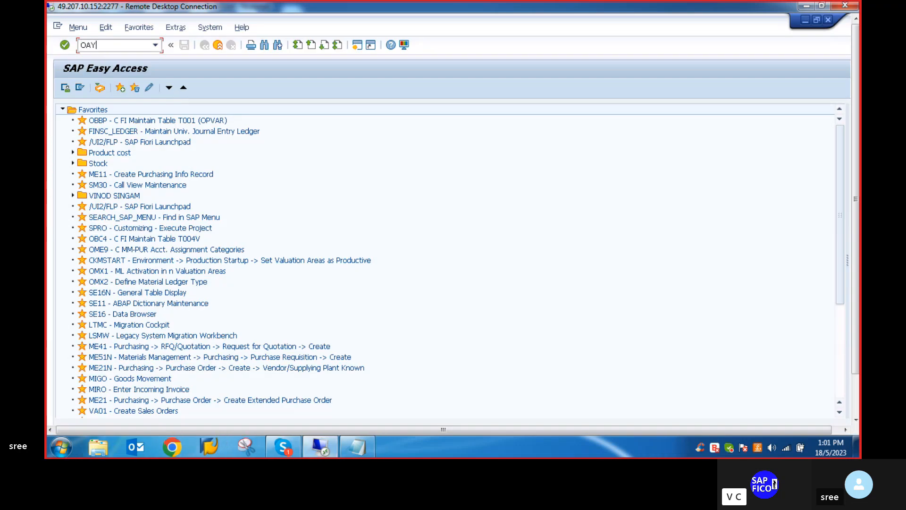
key(Return)
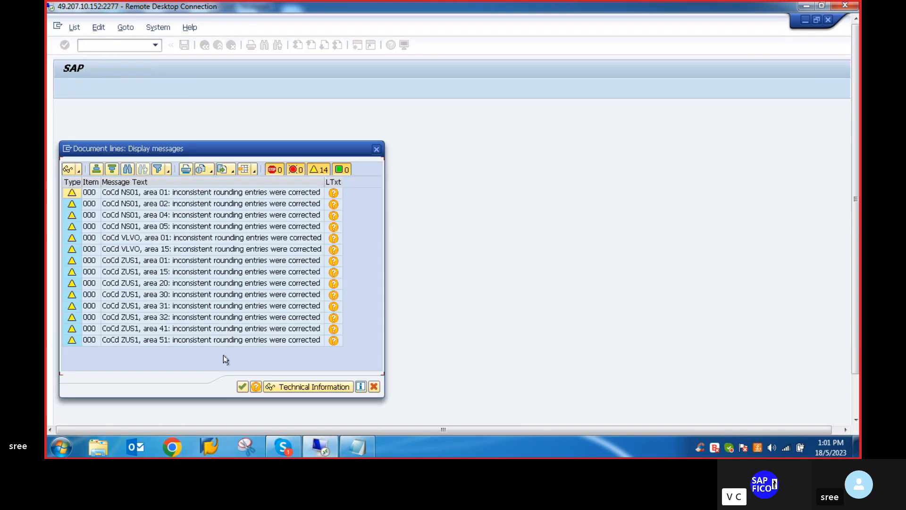
click(241, 387)
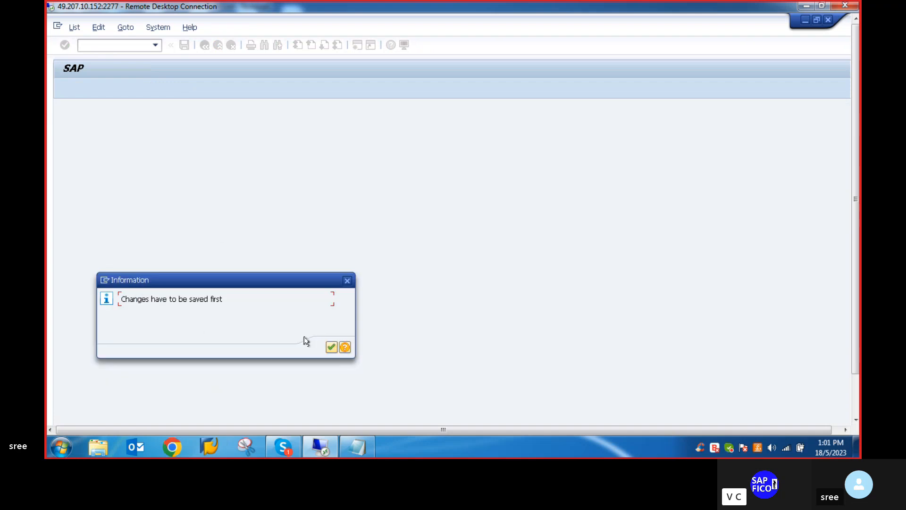
click(332, 347)
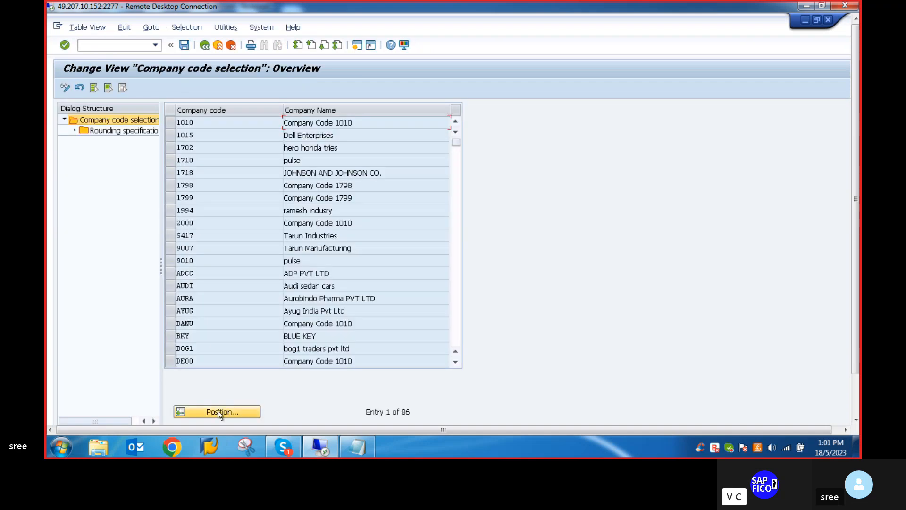
Find company code VLVO and open the rounding specification details of its Book depreciation area 01.
click(221, 412)
text(VLVO)
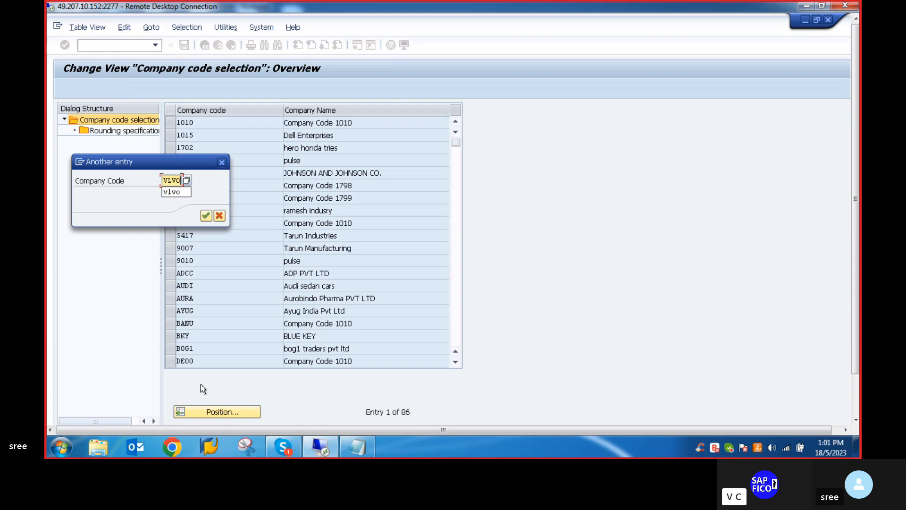
key(Return)
click(167, 122)
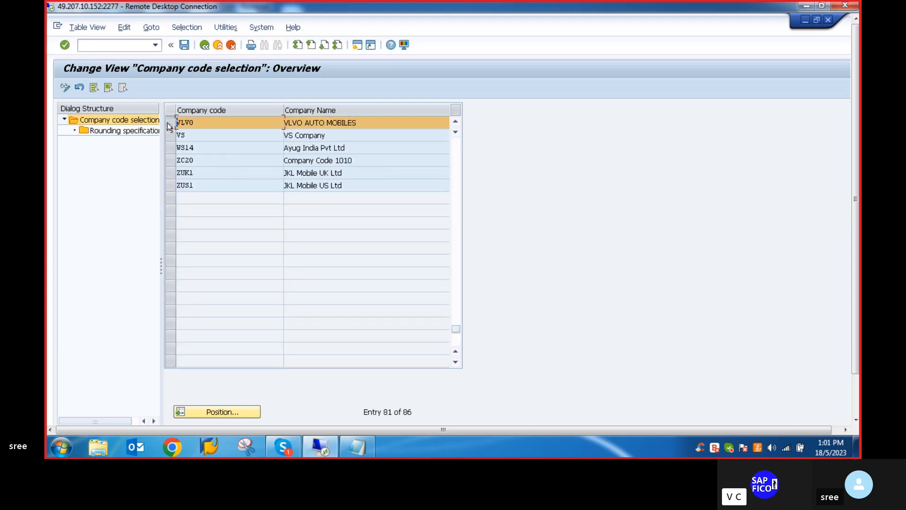
double_click(110, 132)
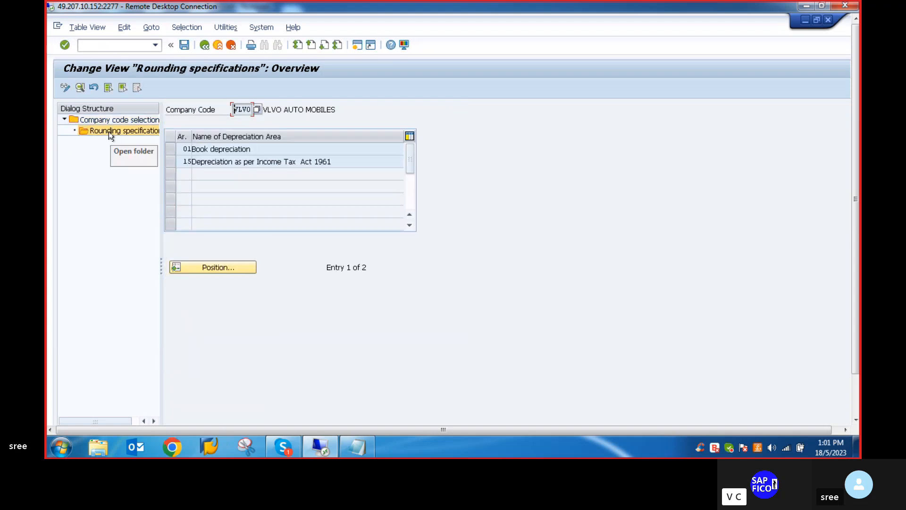
double_click(221, 150)
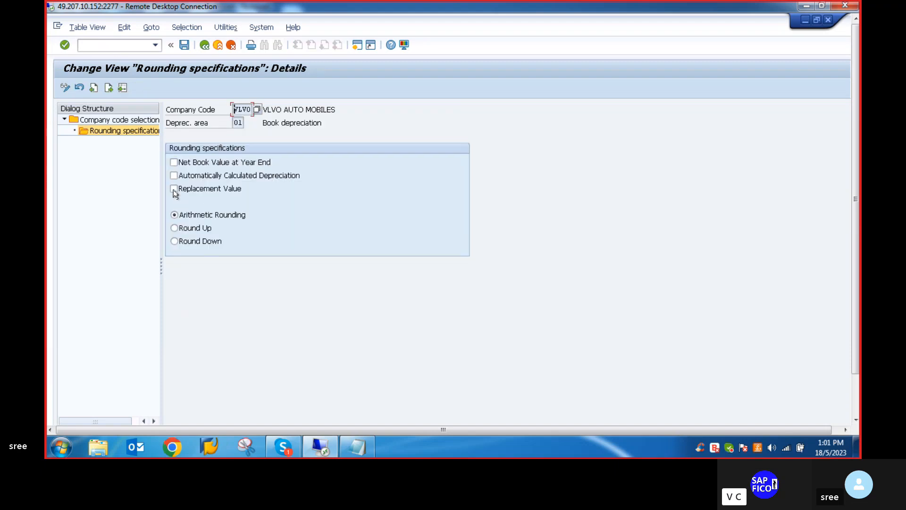
Enable rounding for Automatically Calculated Depreciation in area 01 and save the rounding specifications.
click(174, 176)
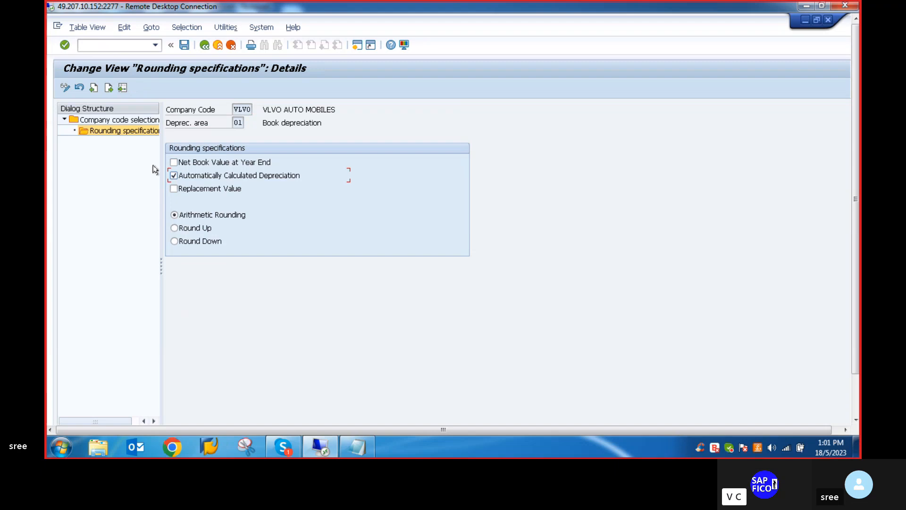
click(185, 45)
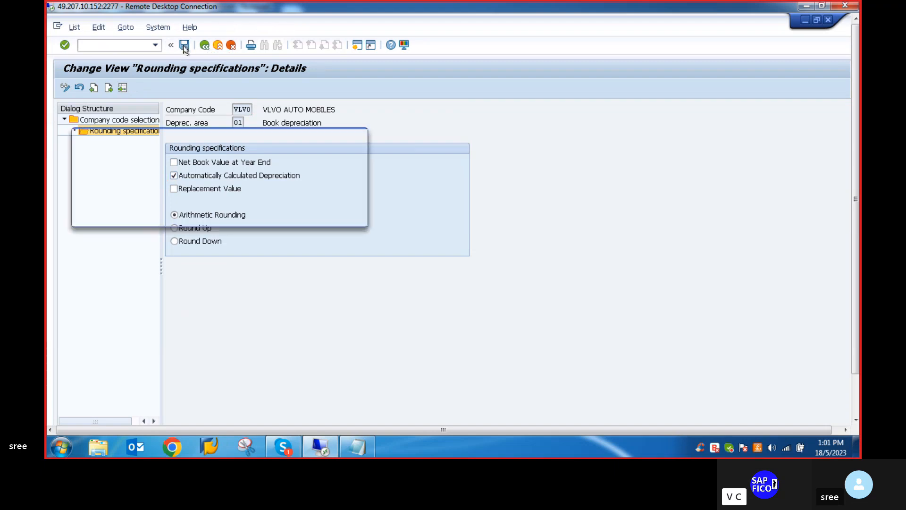
click(221, 216)
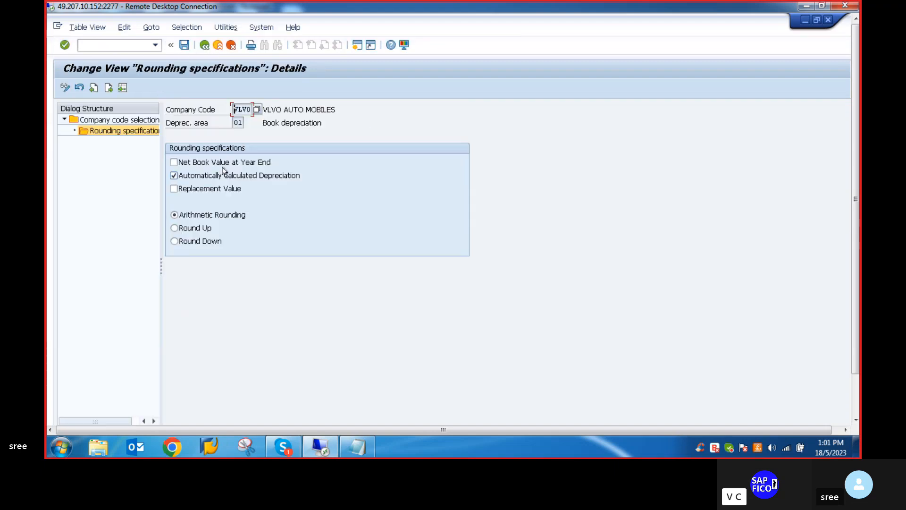
Enable rounding for Automatically Calculated Depreciation in VLVO's Income Tax Act 1961 depreciation area 15 and save the specifications.
click(204, 45)
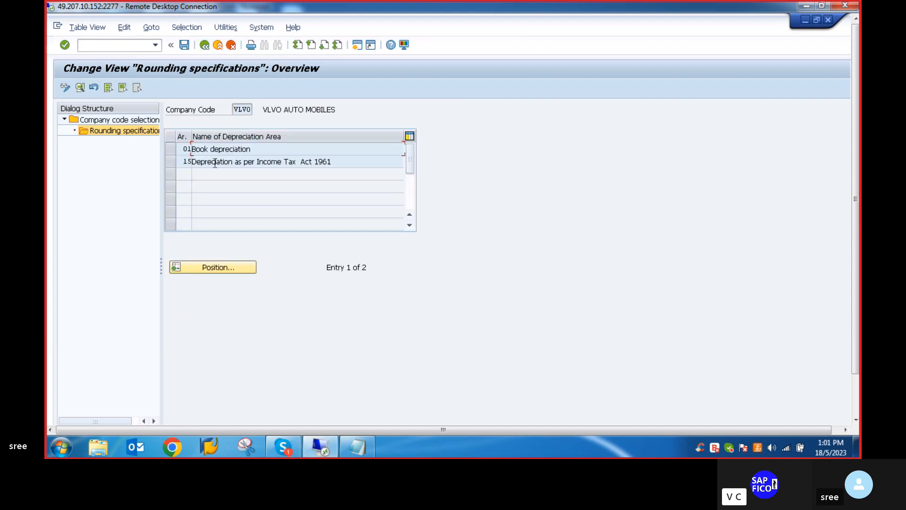
double_click(214, 163)
click(174, 176)
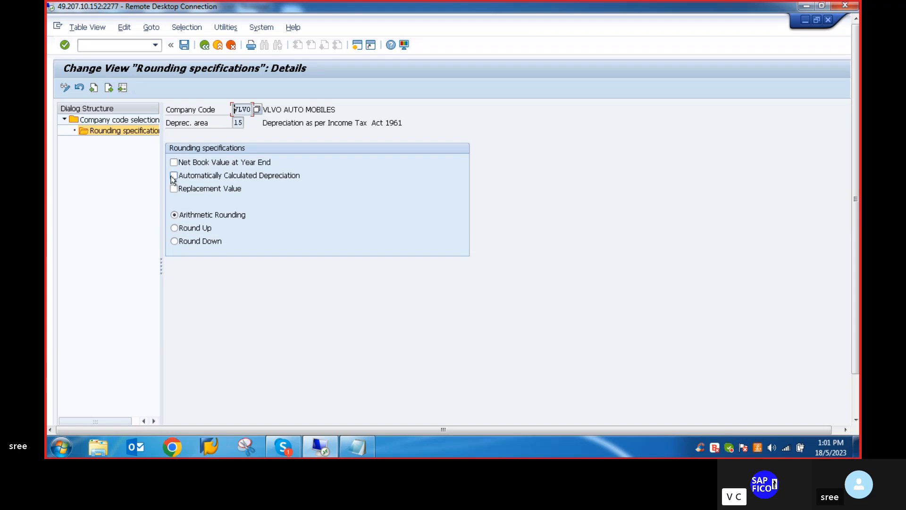
click(184, 45)
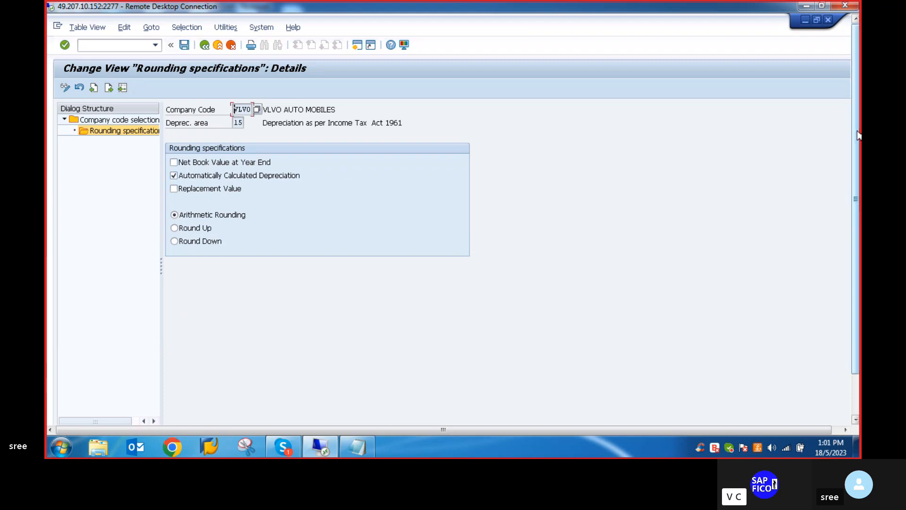
mouse_move(852, 162)
mouse_down()
mouse_move(852, 202)
mouse_move(846, 159)
mouse_up()
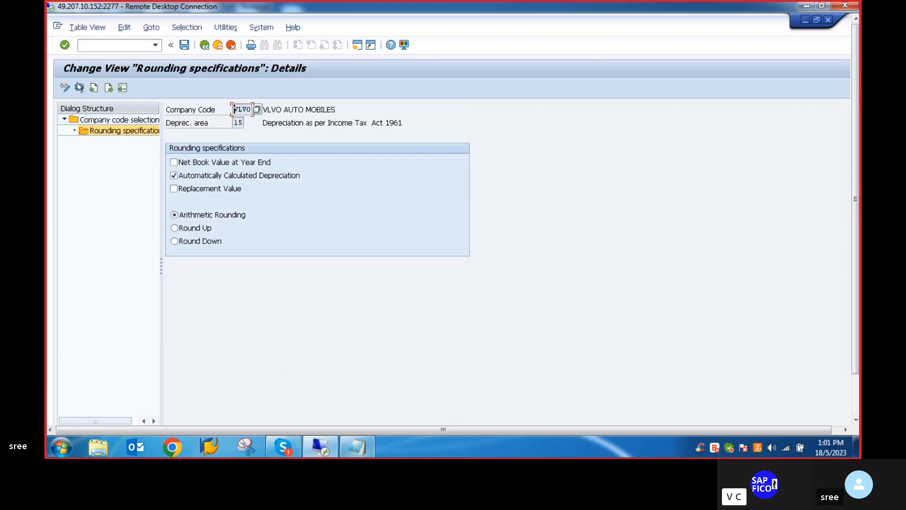
Exit to SAP Easy Access and check item 14's transaction code for multilevel methods in the Notepad notes.
text(/n)
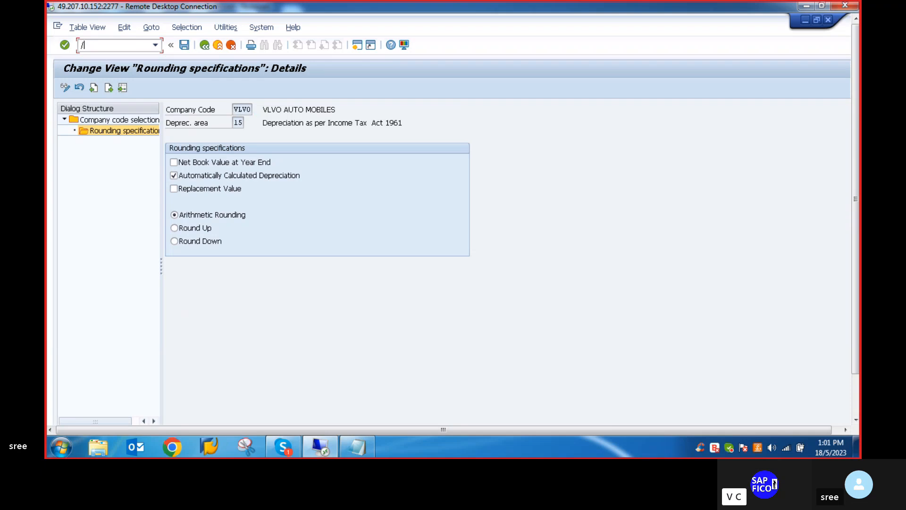
key(Return)
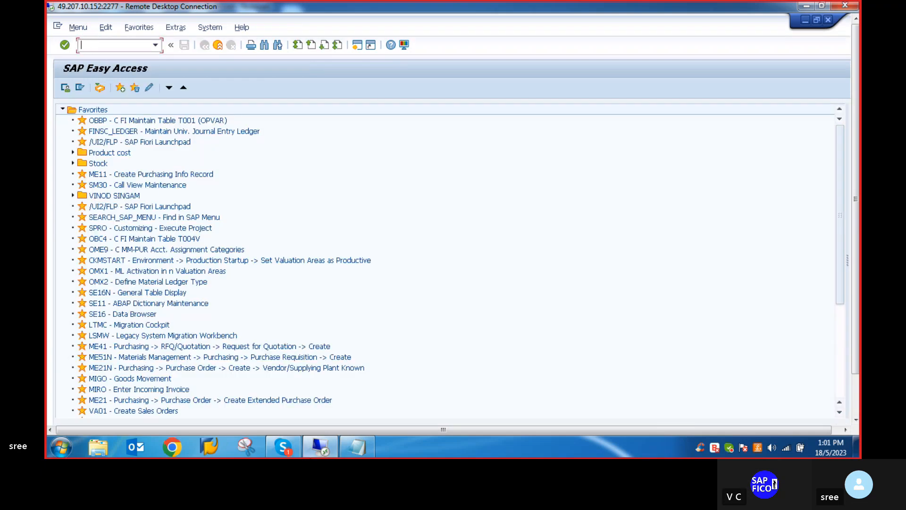
click(365, 449)
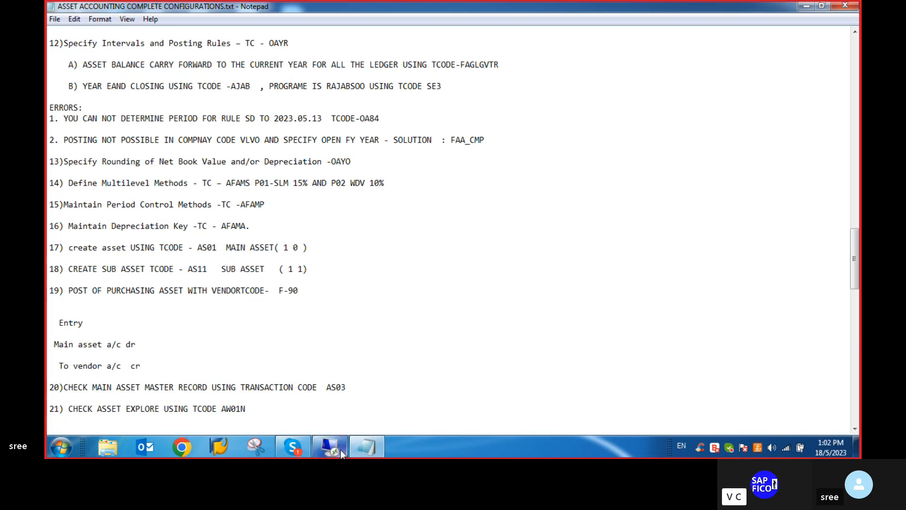
click(327, 447)
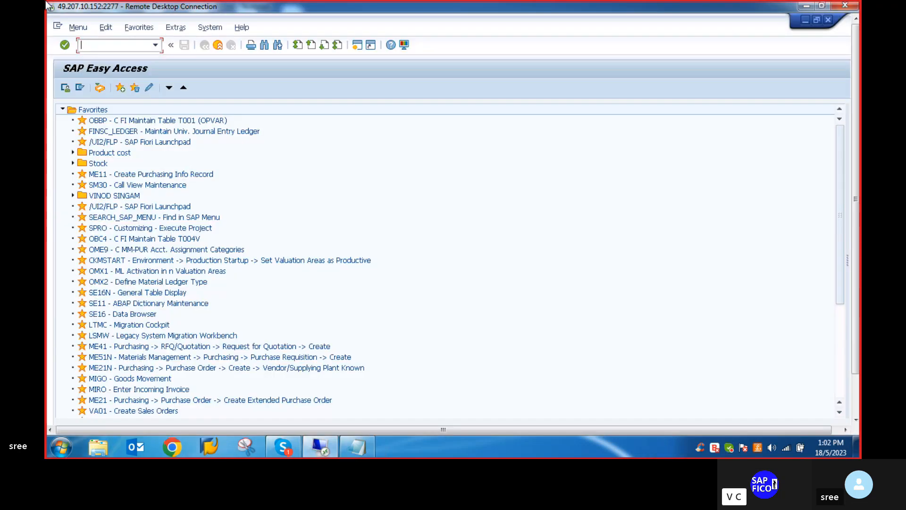
Open transaction AFAMS and review the existing multilevel methods in chart of depreciation VLVO.
text(AFAMS)
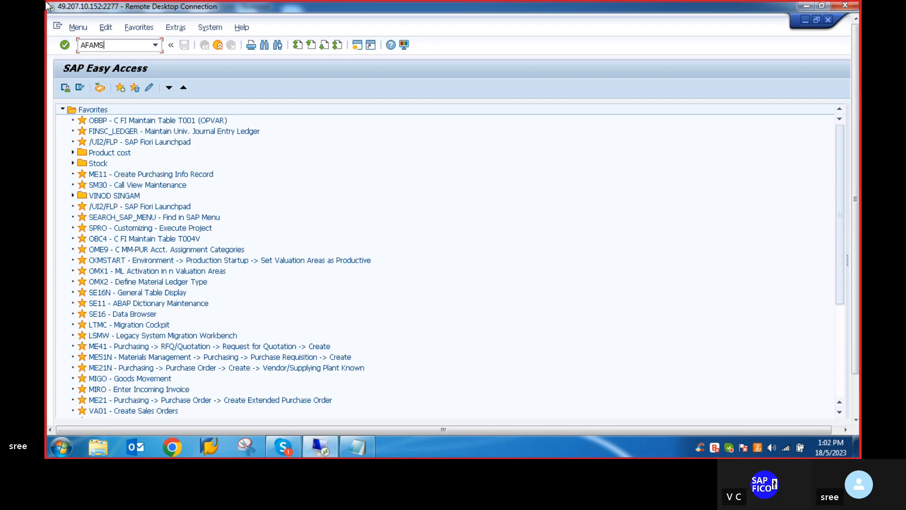
key(Return)
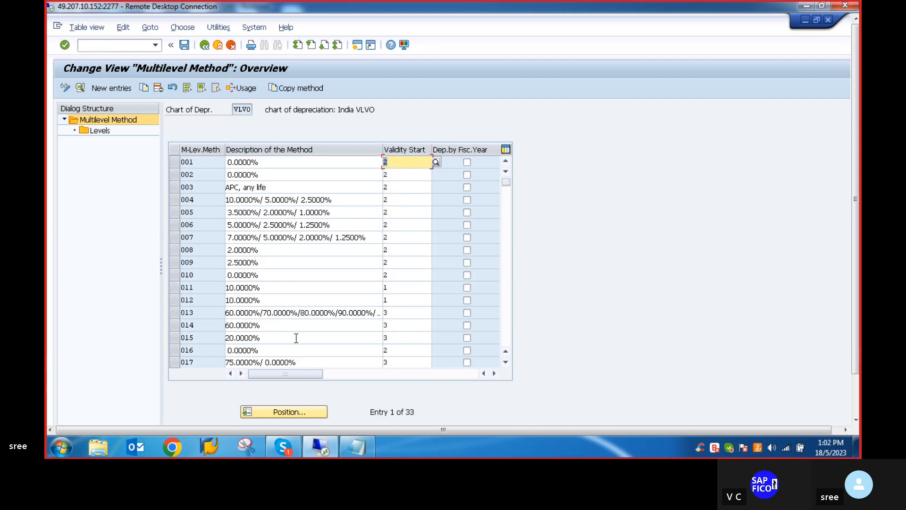
scroll(301, 314, down, 4)
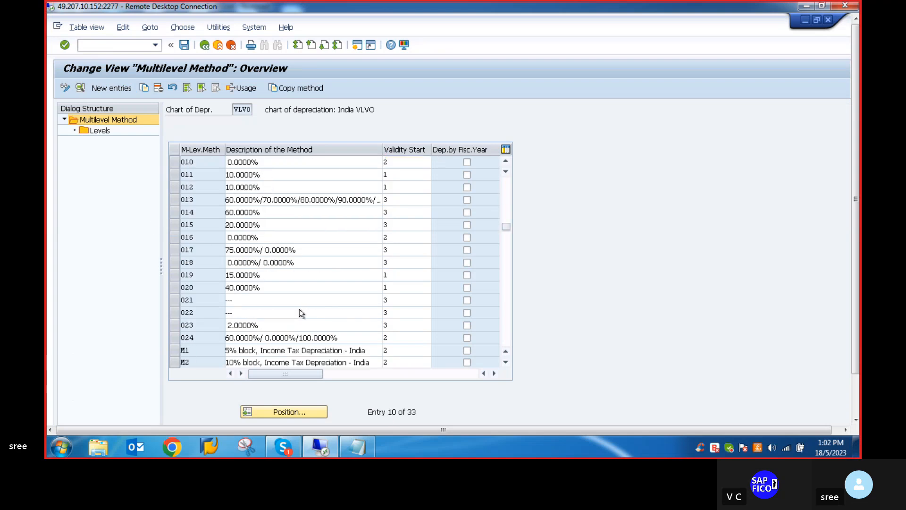
scroll(300, 313, down, 6)
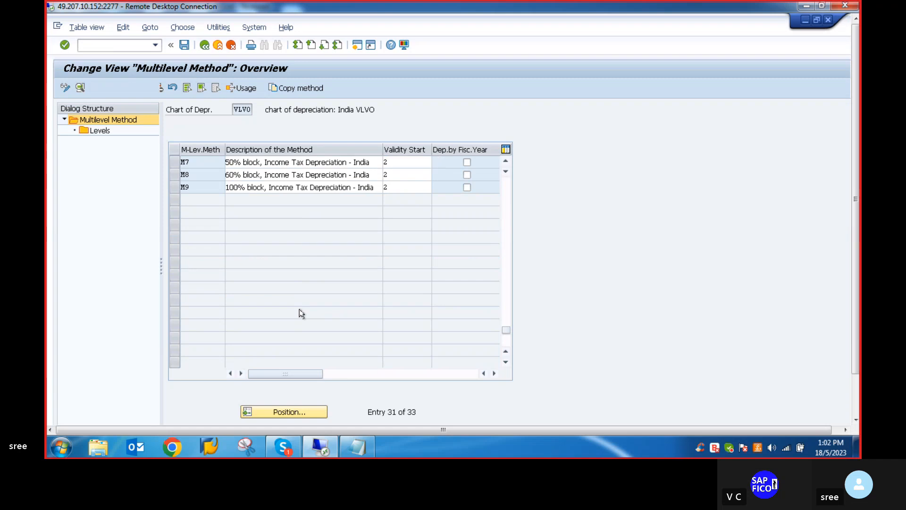
scroll(300, 313, up, 4)
scroll(300, 313, up, 6)
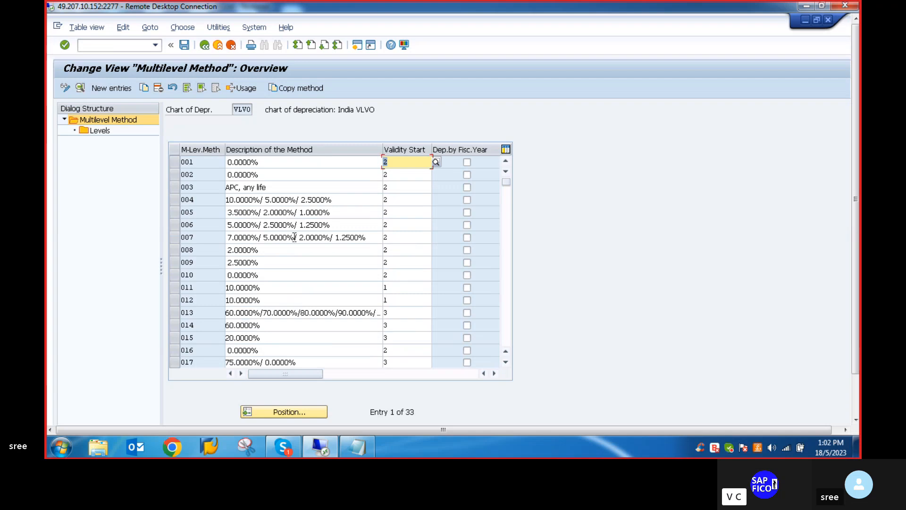
scroll(294, 237, down, 5)
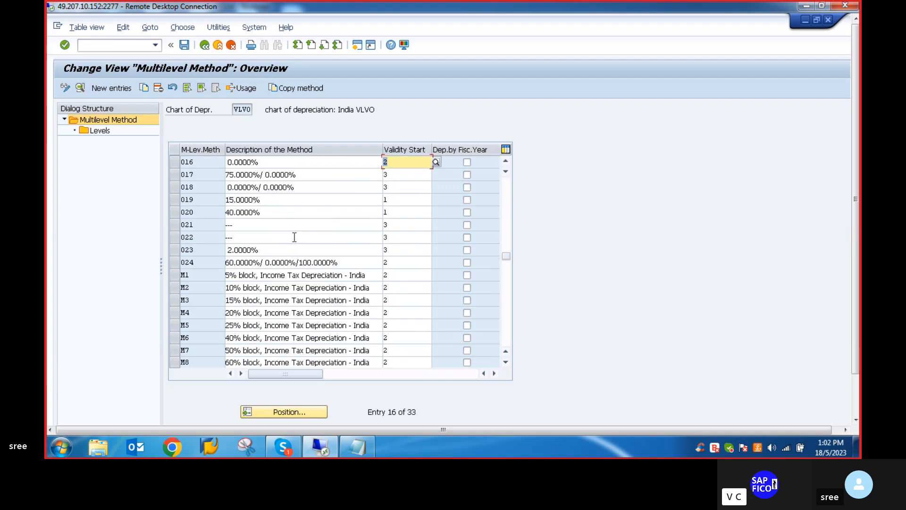
scroll(294, 237, up, 5)
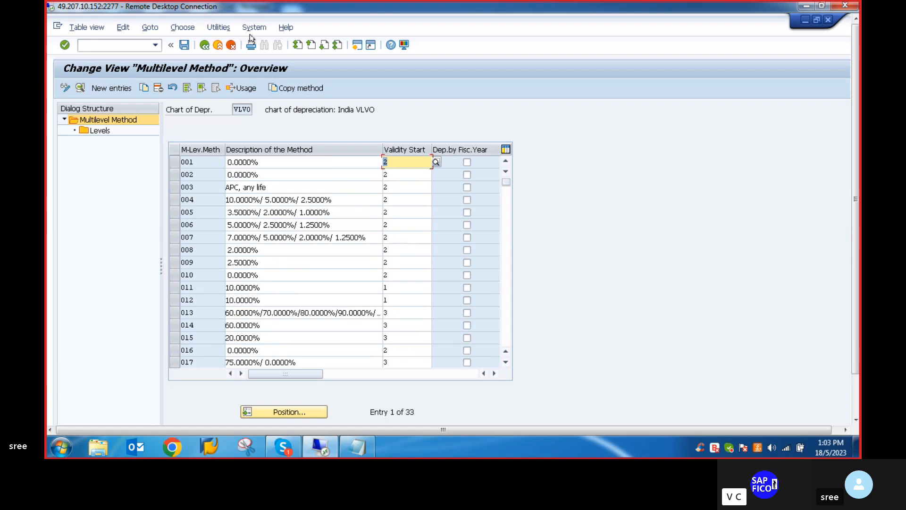
Create multilevel method VS1 described as "SML @5% -VLVO", with its validity starting from the ordinary depreciation start date.
click(96, 89)
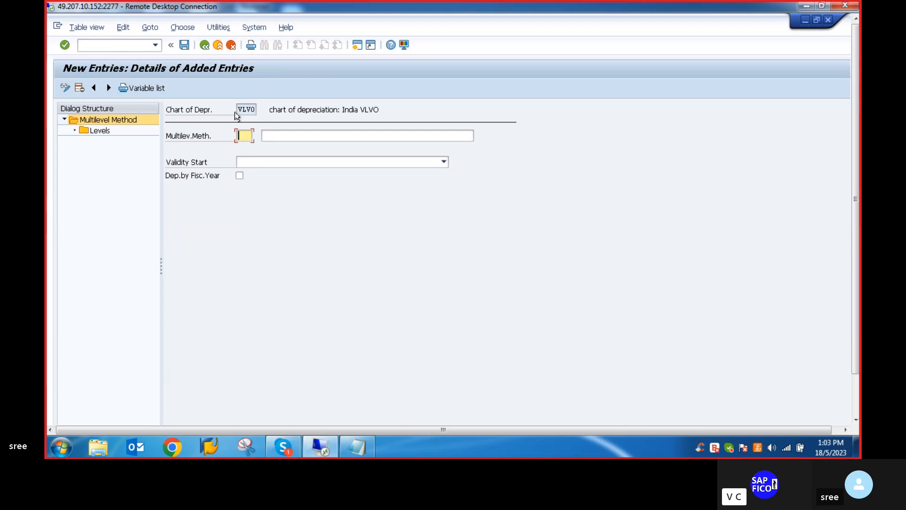
text(V)
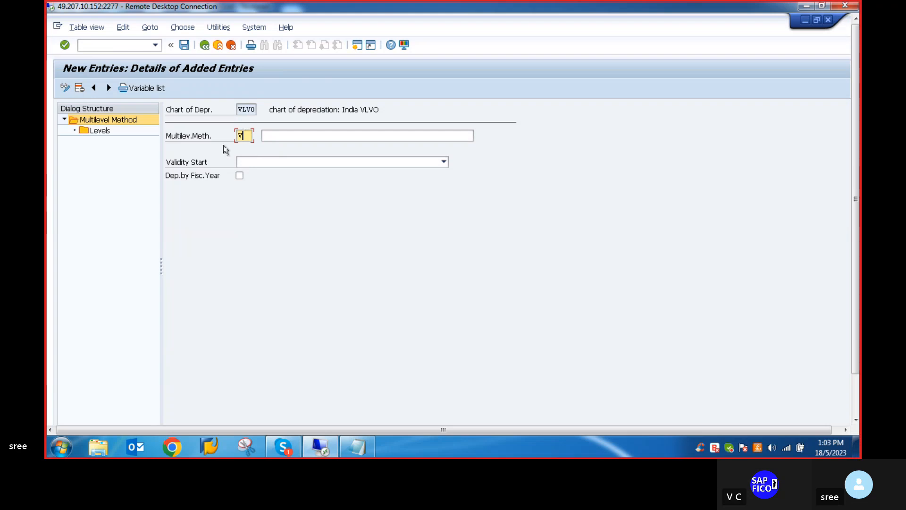
text(1)
key(BackSpace)
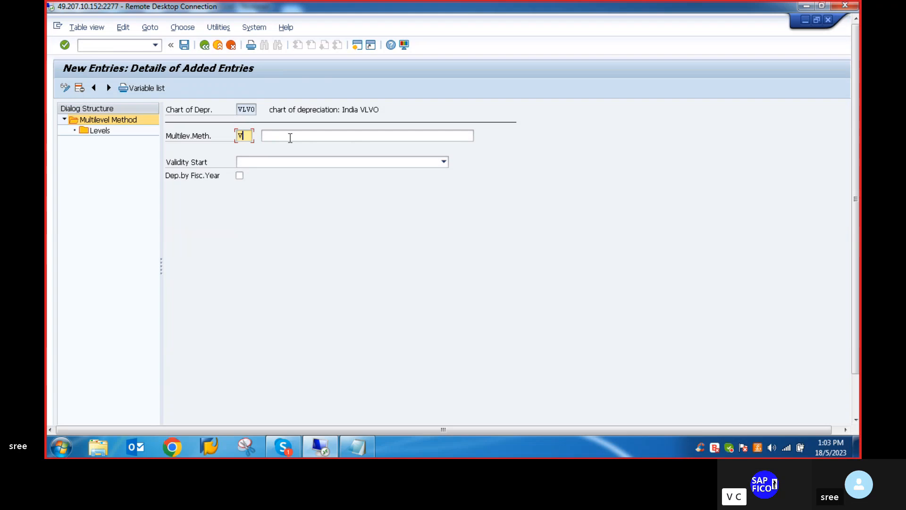
text(S1)
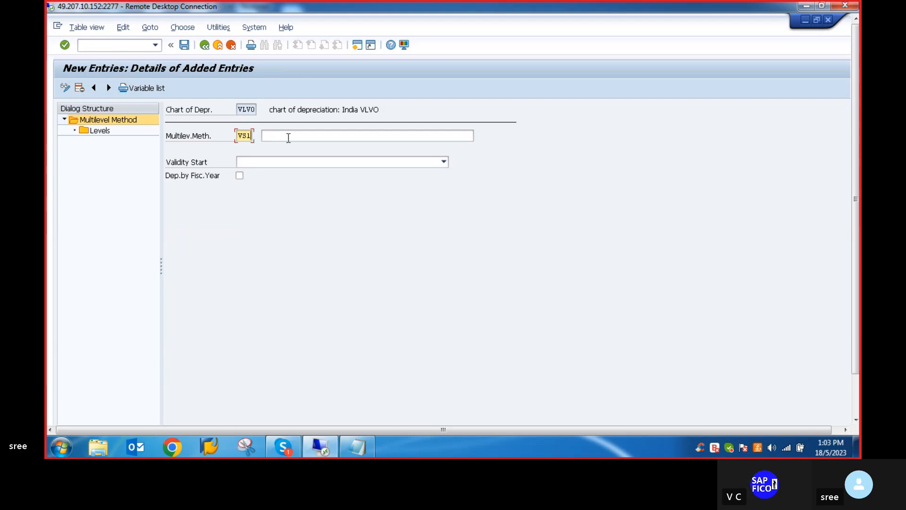
click(288, 137)
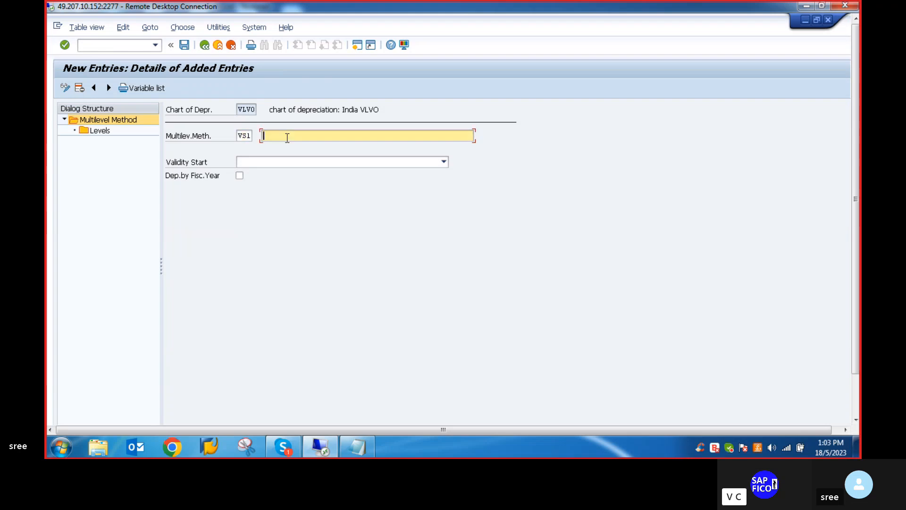
text(SML @5% -VLVO)
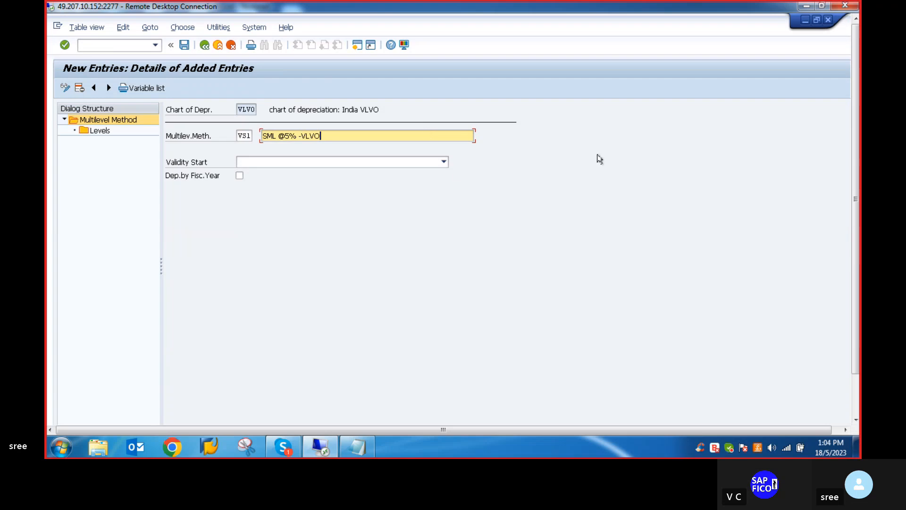
click(443, 162)
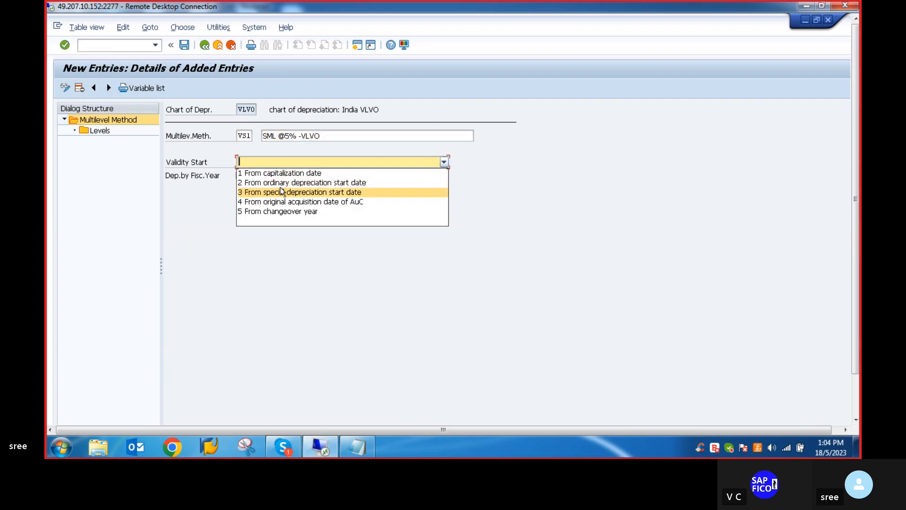
click(291, 182)
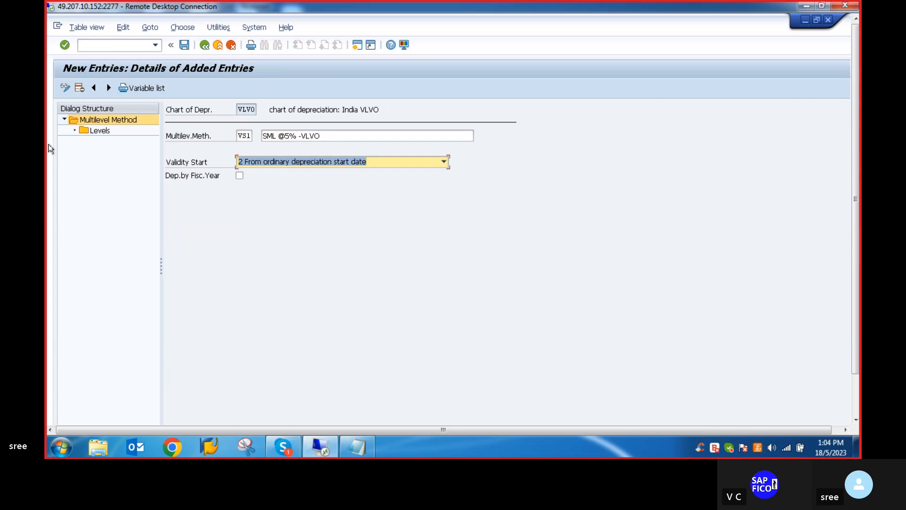
Open the levels of method VS1 and add an entry with acquisition year 9999, years 999 and period 12.
click(101, 131)
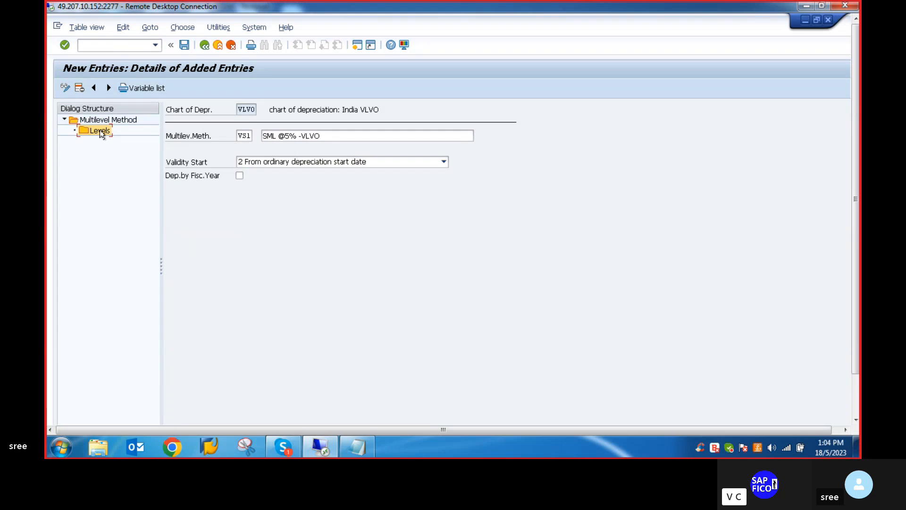
double_click(100, 130)
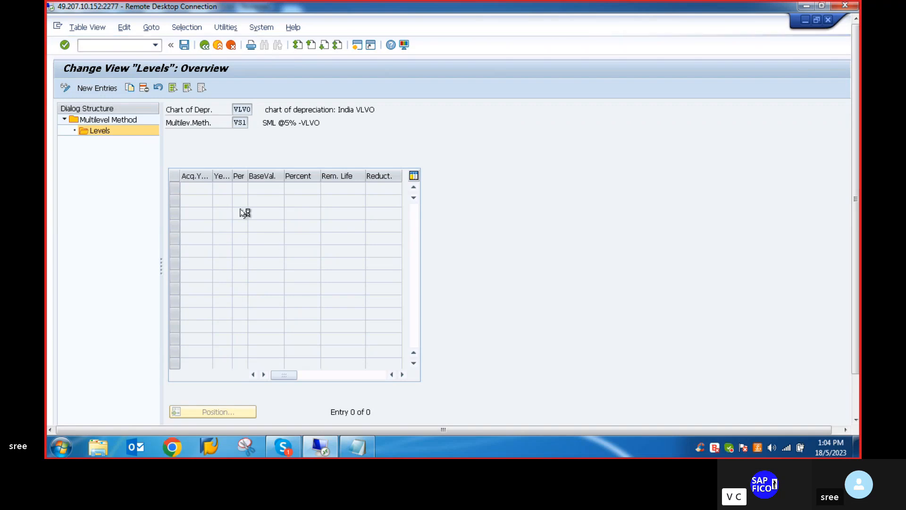
key(F5)
text(9999)
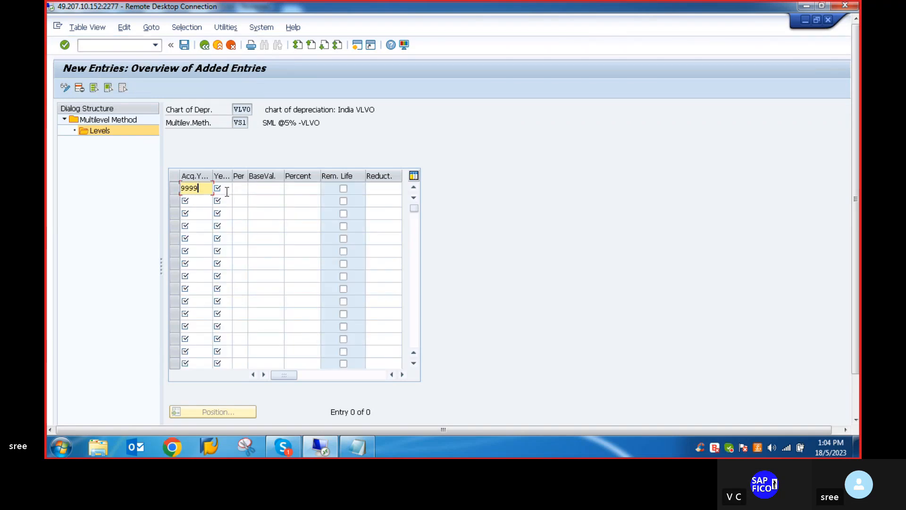
click(227, 192)
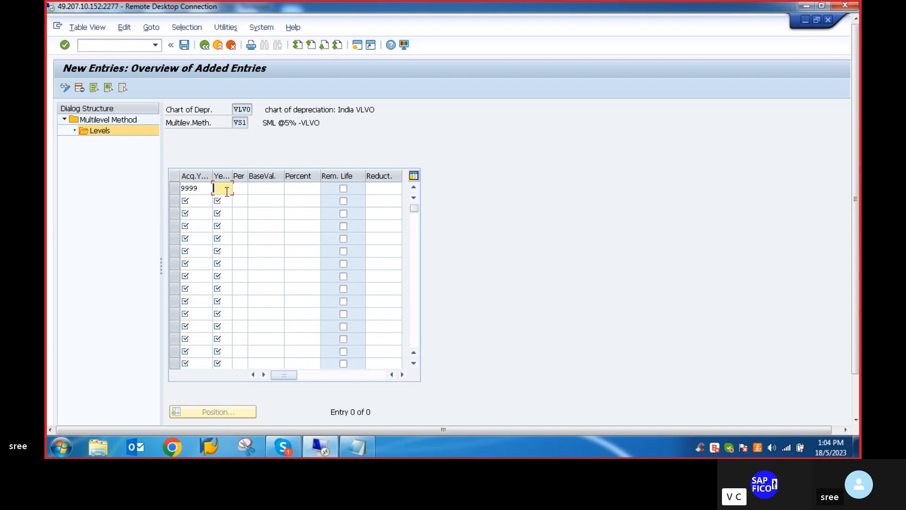
text(999)
click(243, 189)
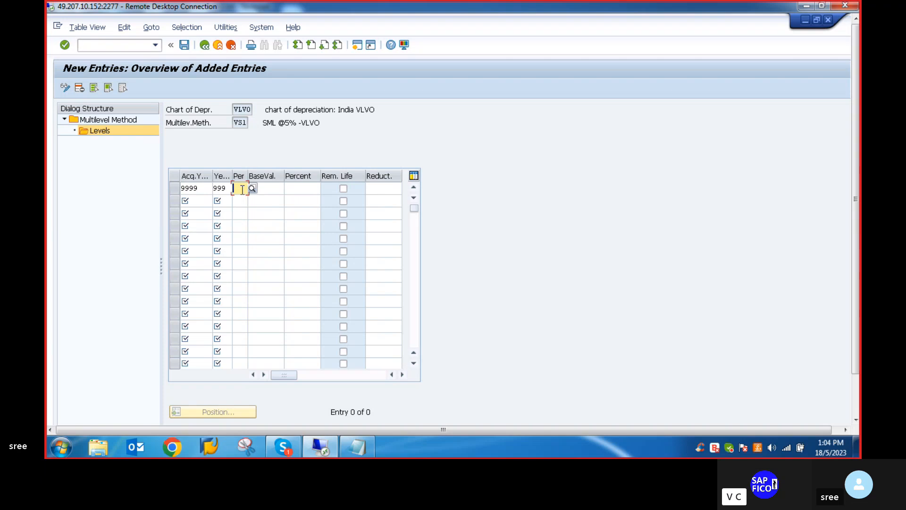
text(12)
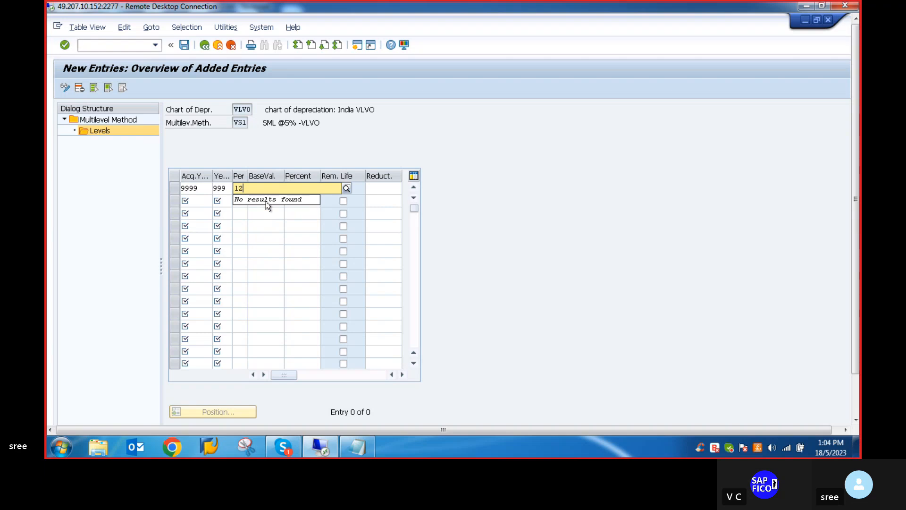
click(262, 221)
Set the VS1 level's base value to 01 (Acquisition value) and its percentage to 5, and confirm the entry.
click(263, 188)
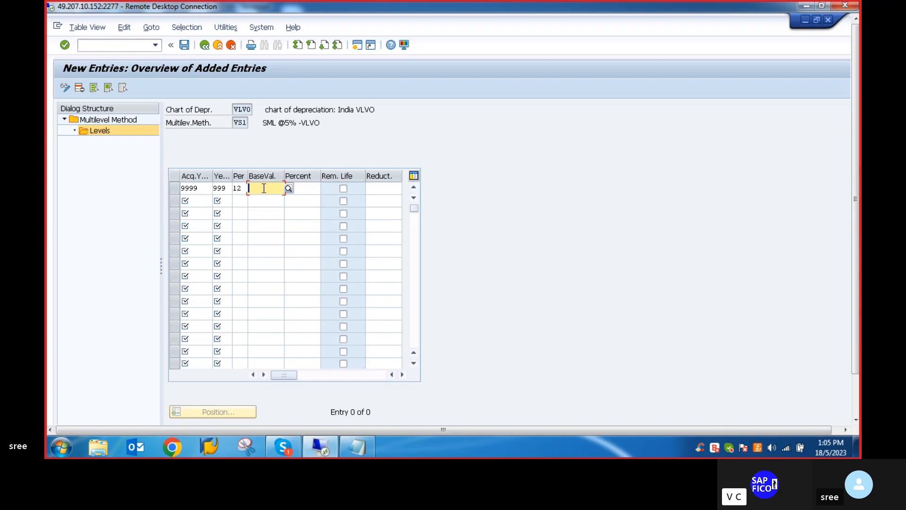
text(0)
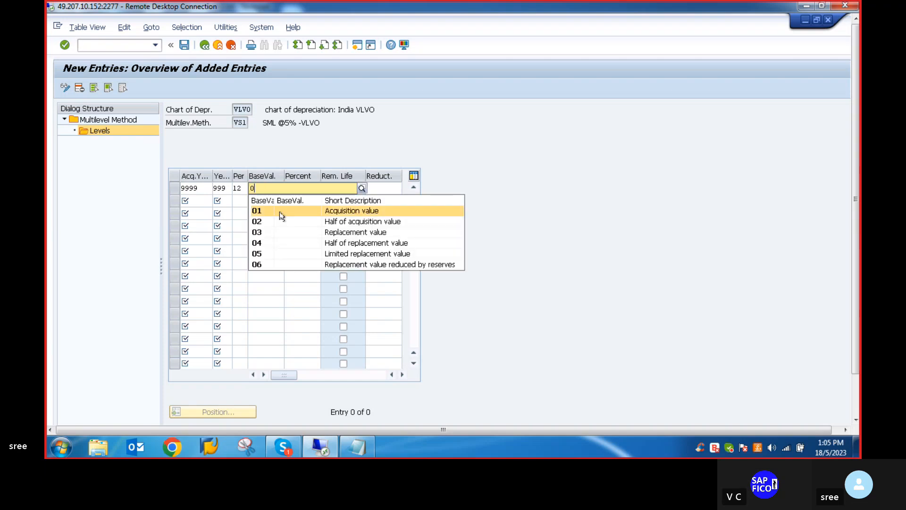
click(265, 210)
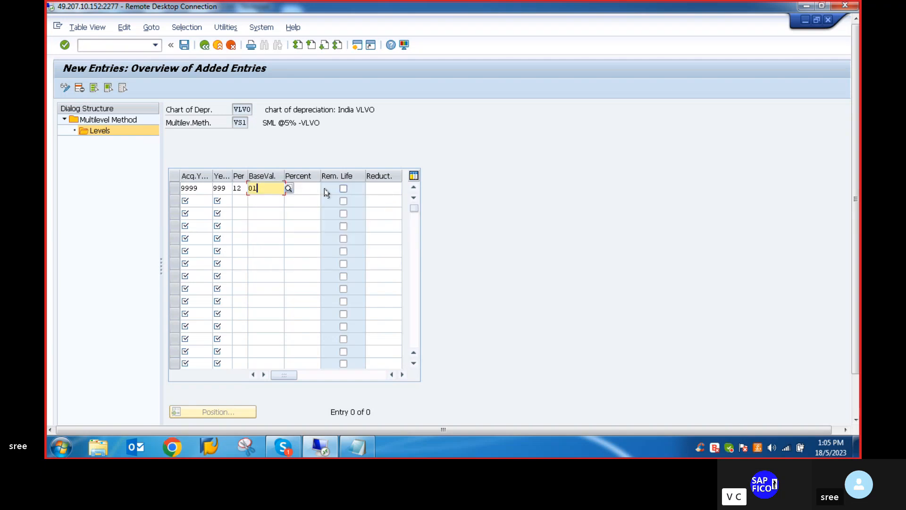
click(308, 188)
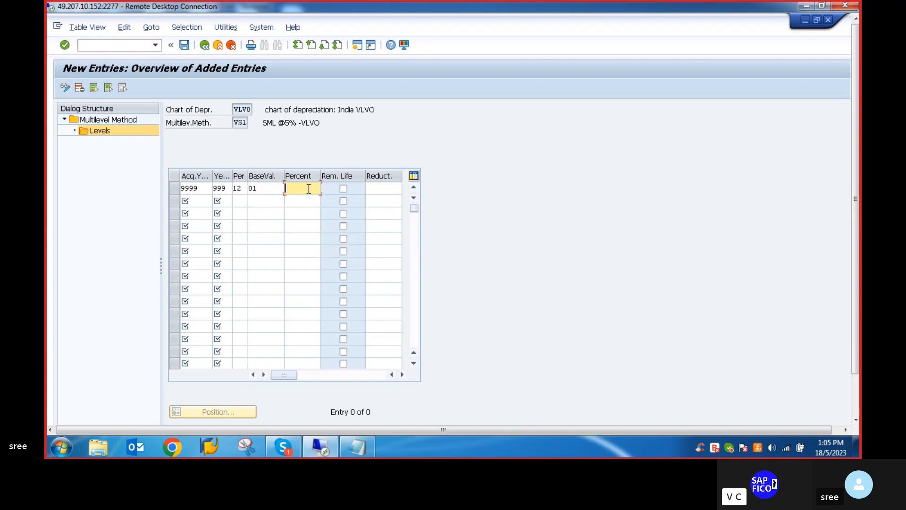
text(1)
key(BackSpace)
key(BackSpace)
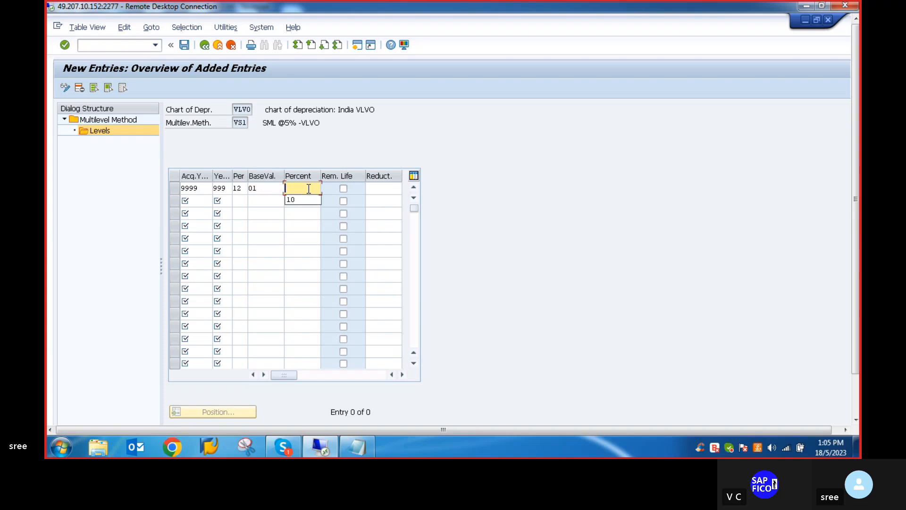
text(5)
key(Return)
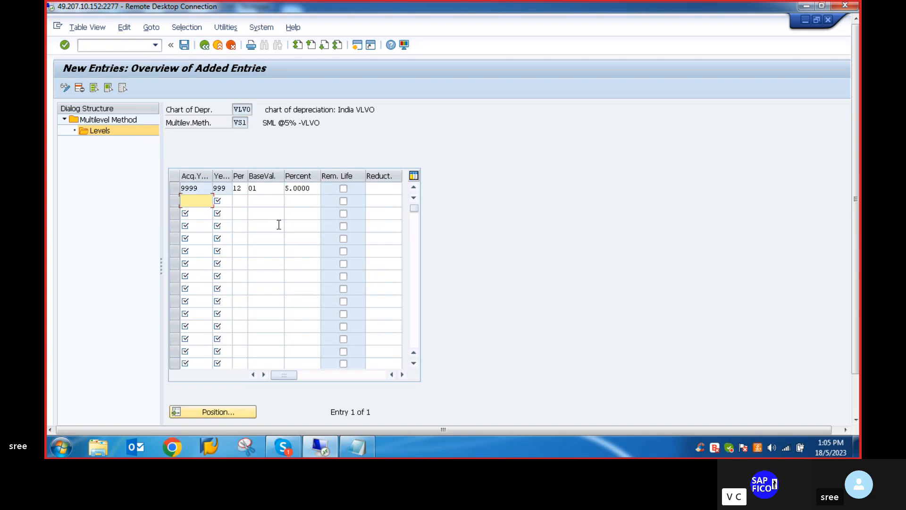
Save the level of method VS1 and return to the multilevel method overview.
click(184, 46)
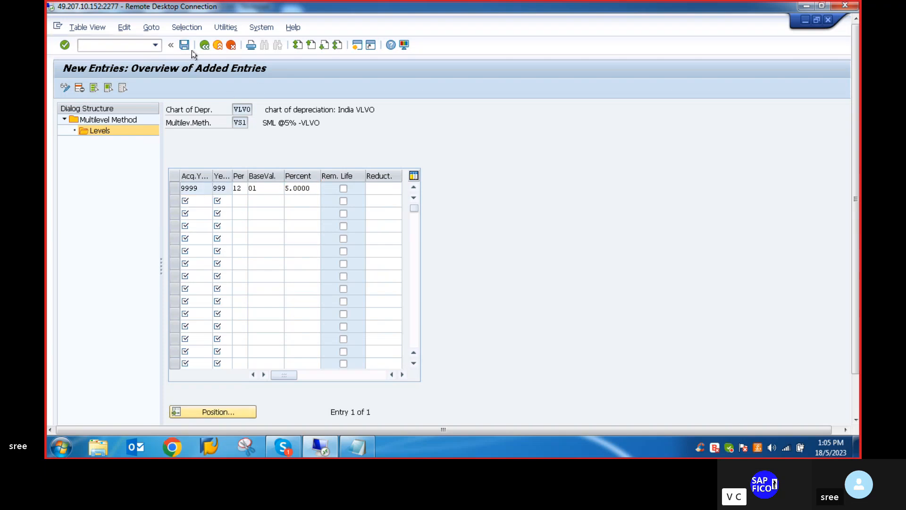
click(222, 216)
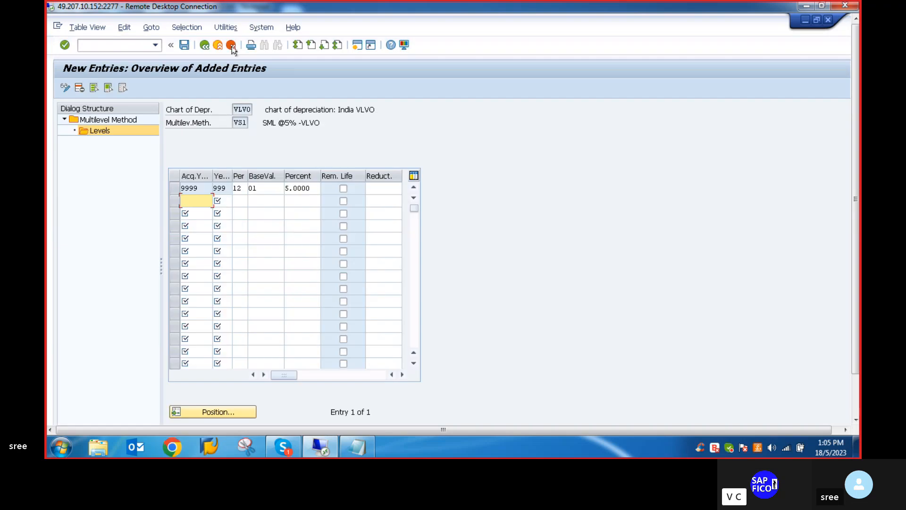
click(201, 46)
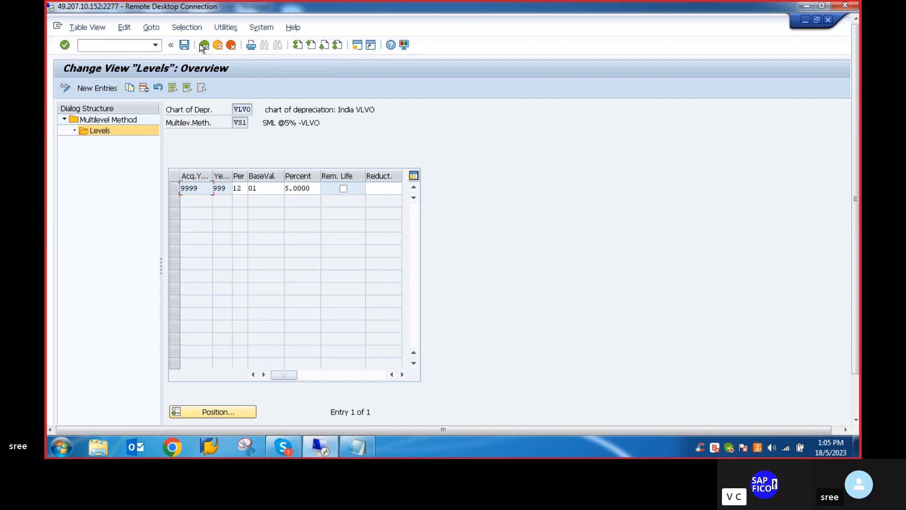
click(202, 46)
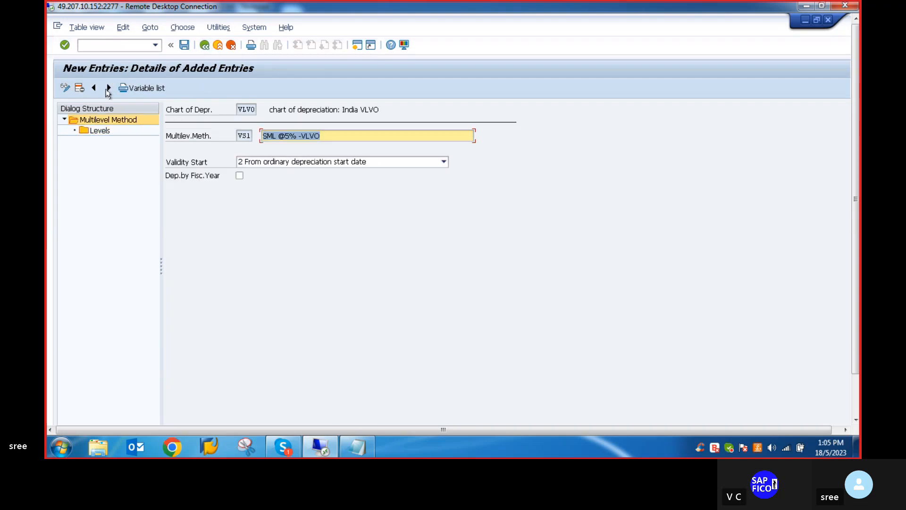
click(204, 46)
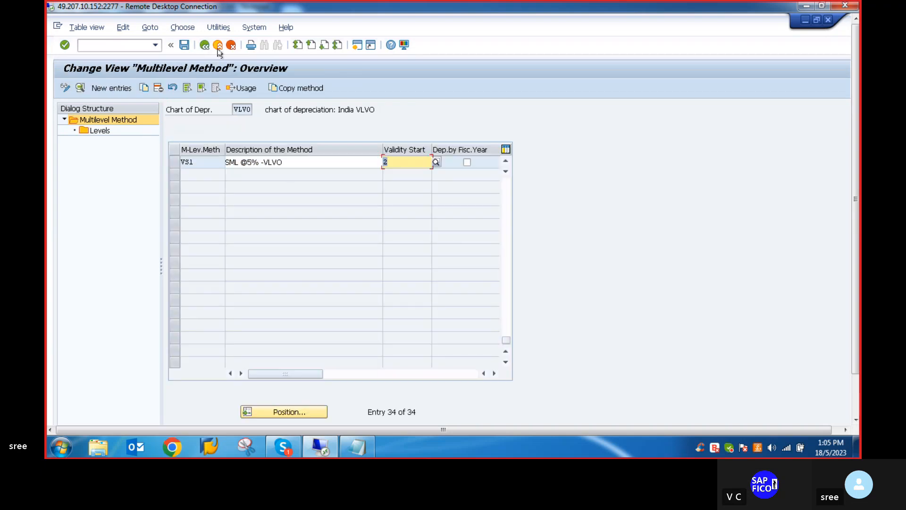
click(110, 88)
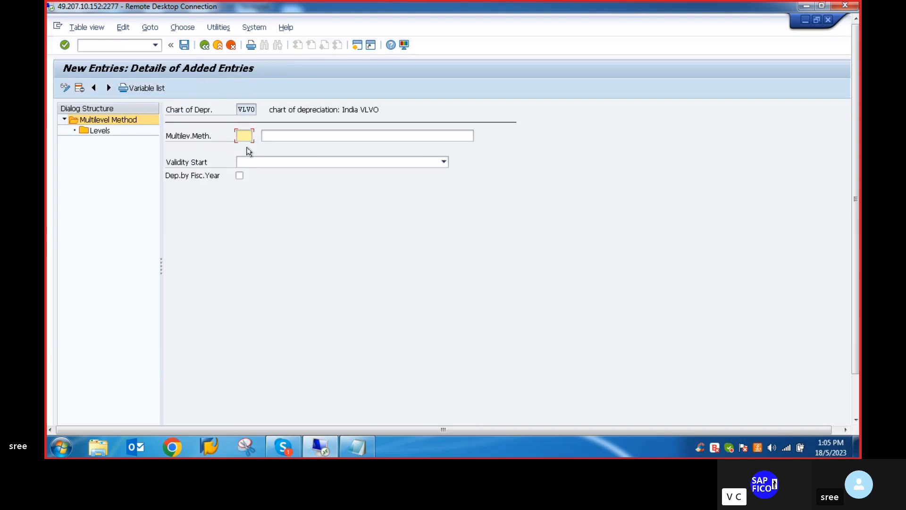
text(VW2)
click(278, 136)
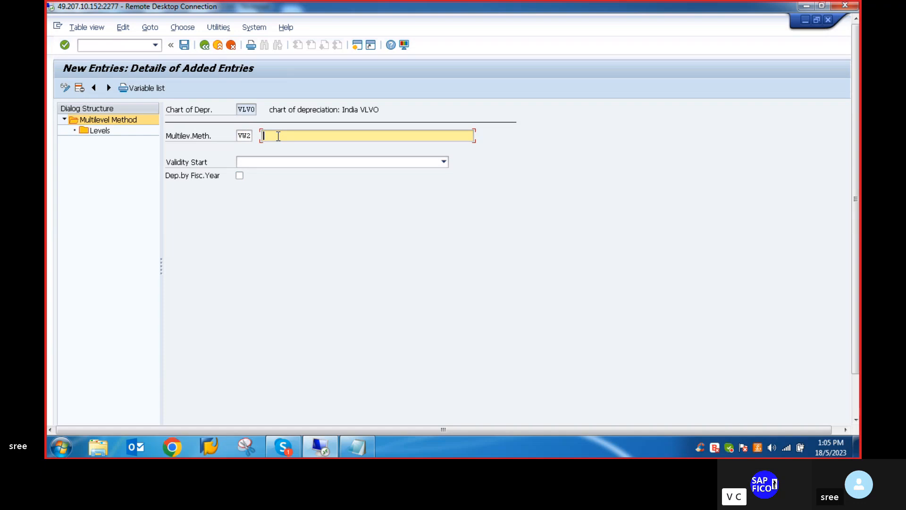
text(WDV @)
key(BackSpace)
text(10%)
click(444, 162)
click(309, 182)
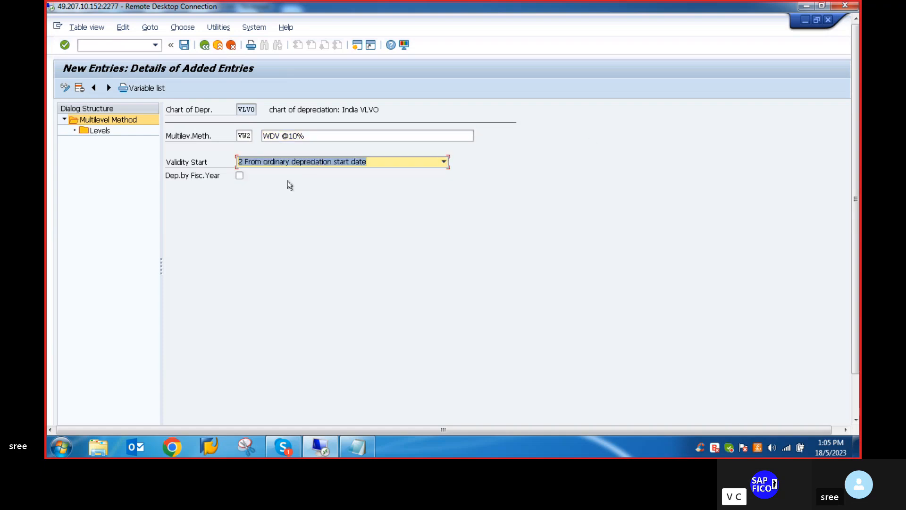
Open the levels of method VW2 and add an entry with acquisition year 9999, years 999 and period 12.
click(97, 131)
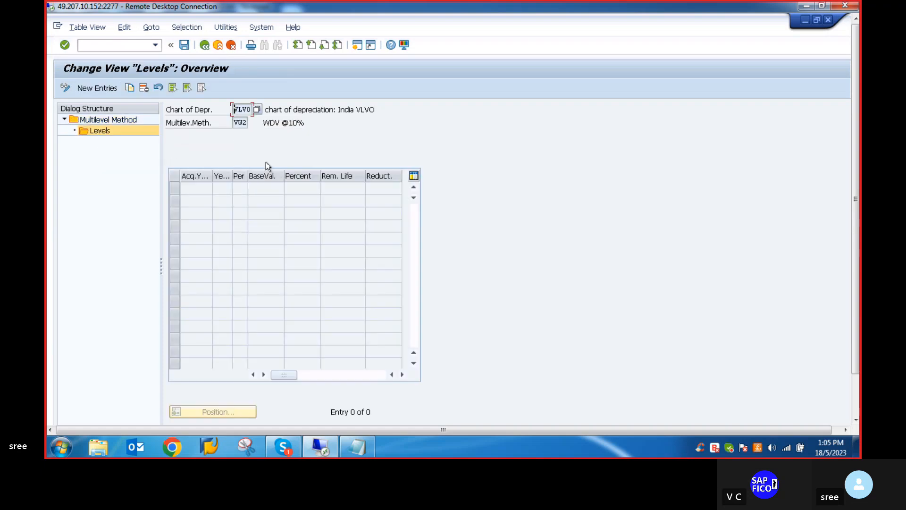
key(F5)
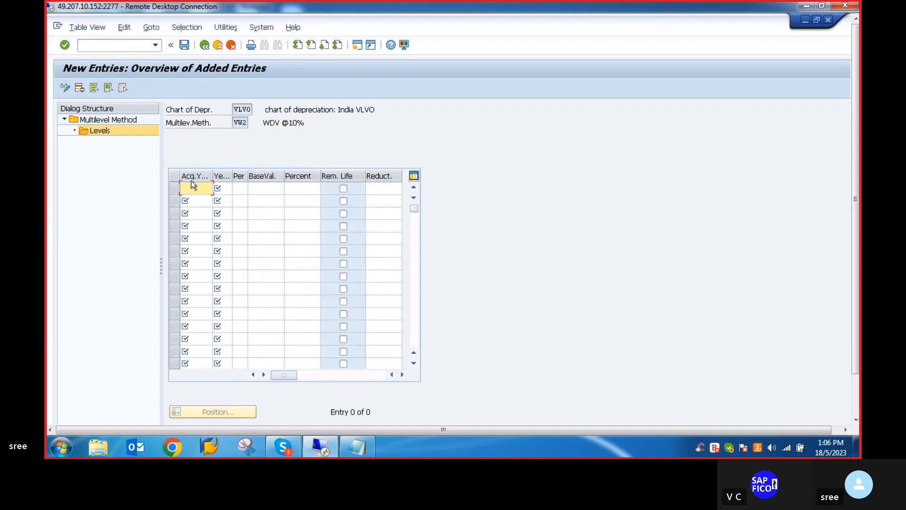
text(9)
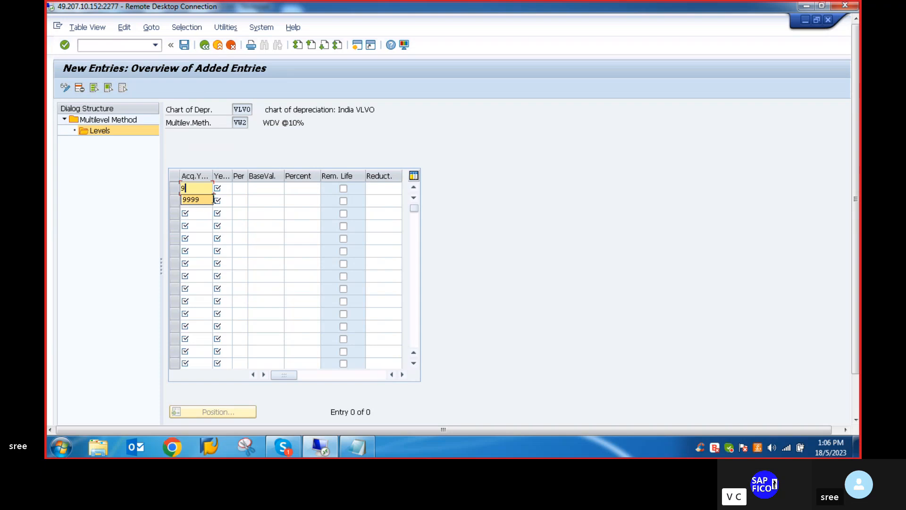
click(194, 200)
click(227, 189)
text(9)
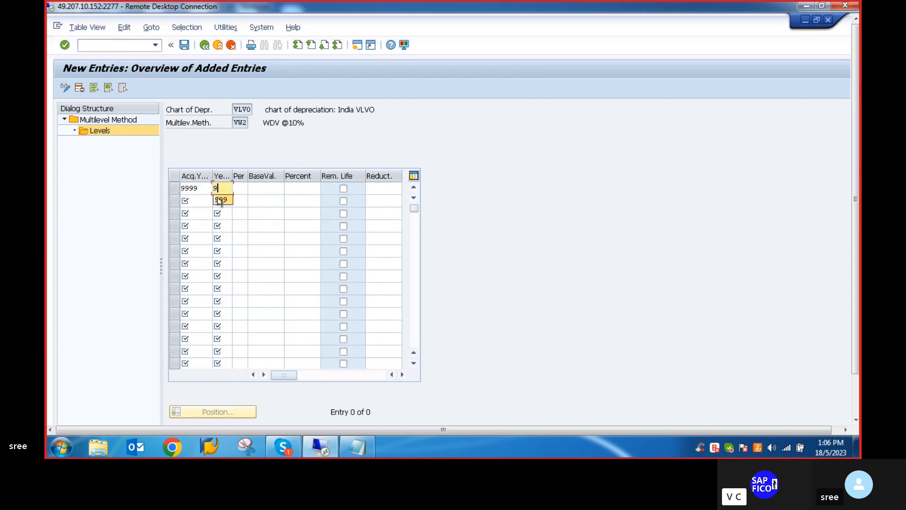
click(221, 200)
click(238, 188)
text(12)
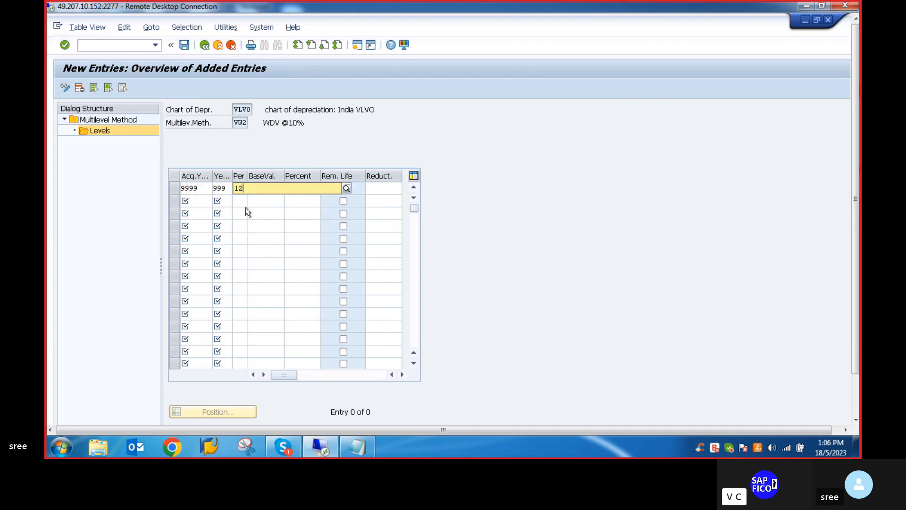
click(267, 226)
Set the VW2 level's base value to 24 (Net book value) and its percentage to 10, and save the entry.
click(261, 189)
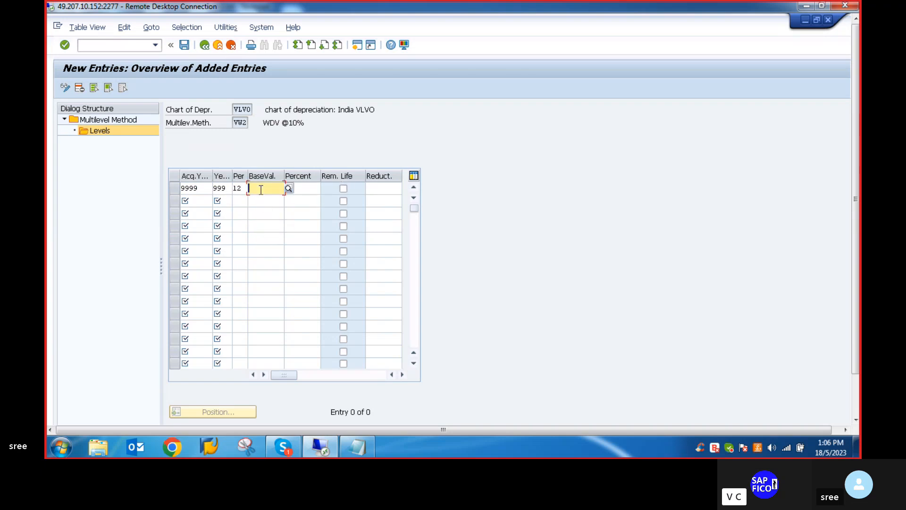
text(0)
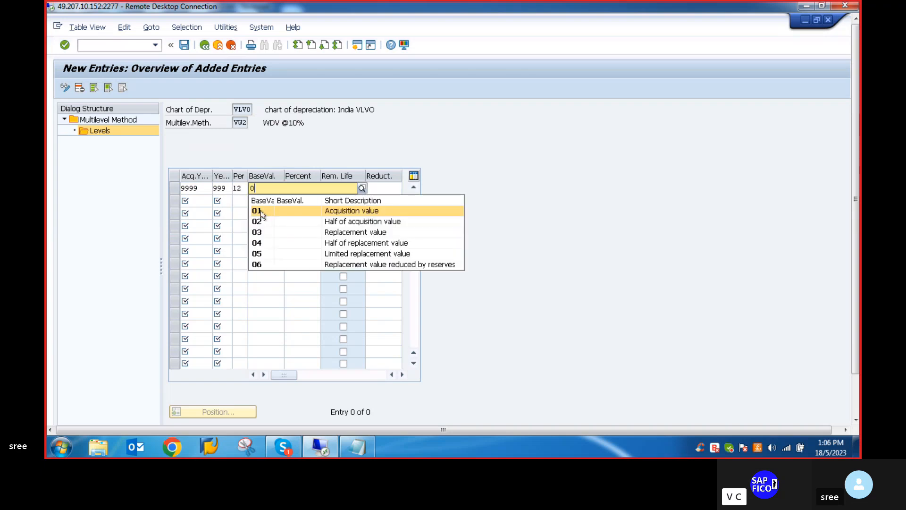
key(BackSpace)
text(24)
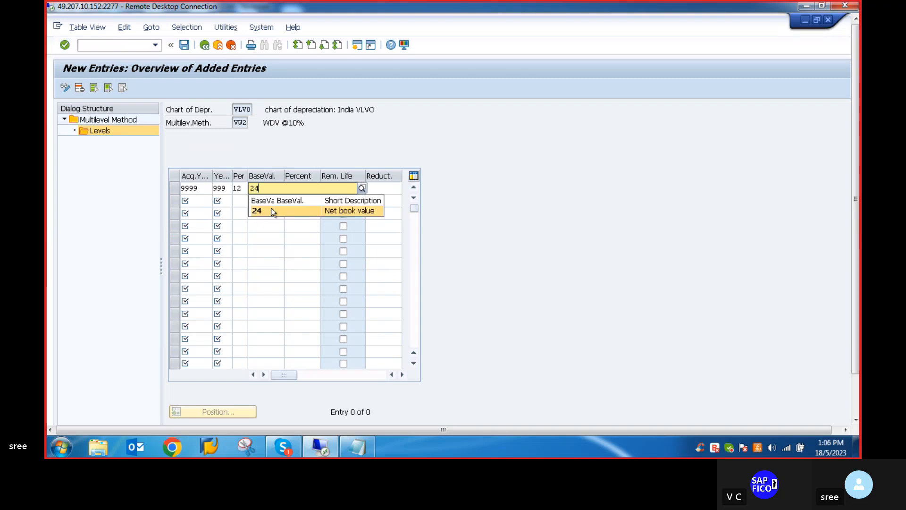
click(258, 213)
click(302, 189)
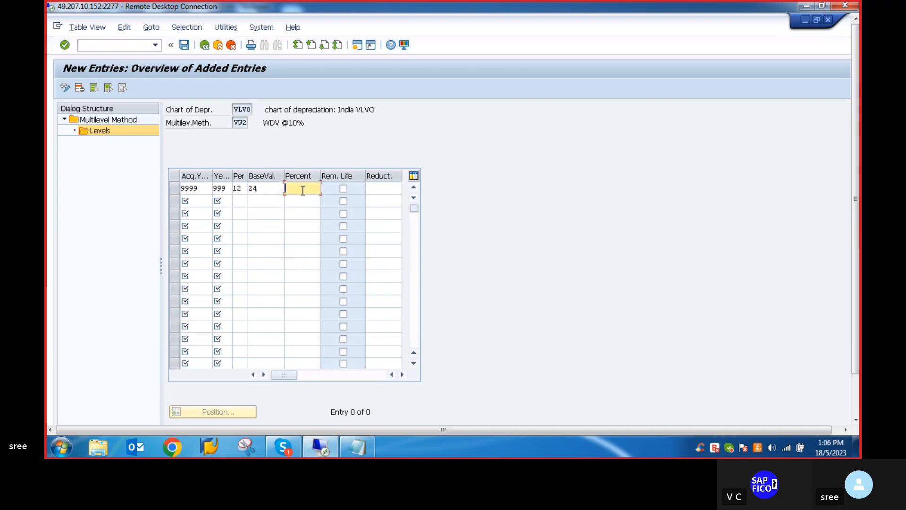
text(1)
click(311, 199)
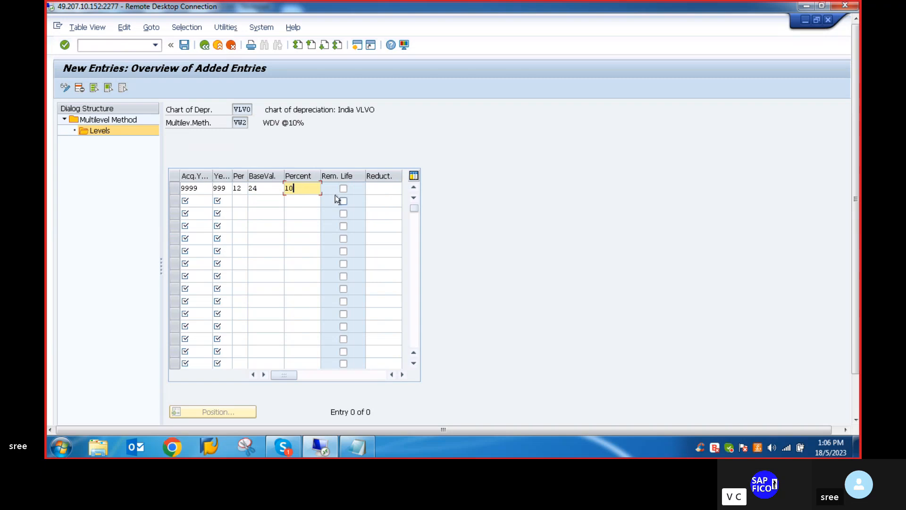
key(Return)
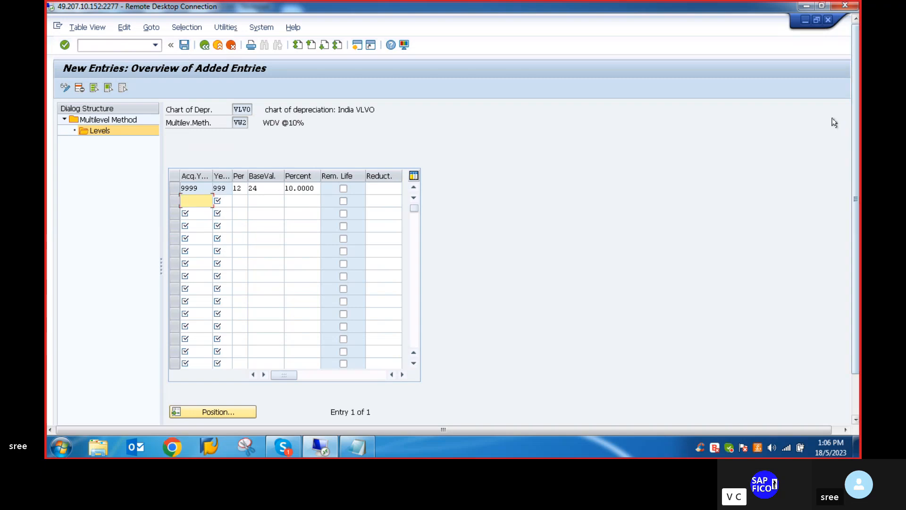
drag(857, 140, 857, 187)
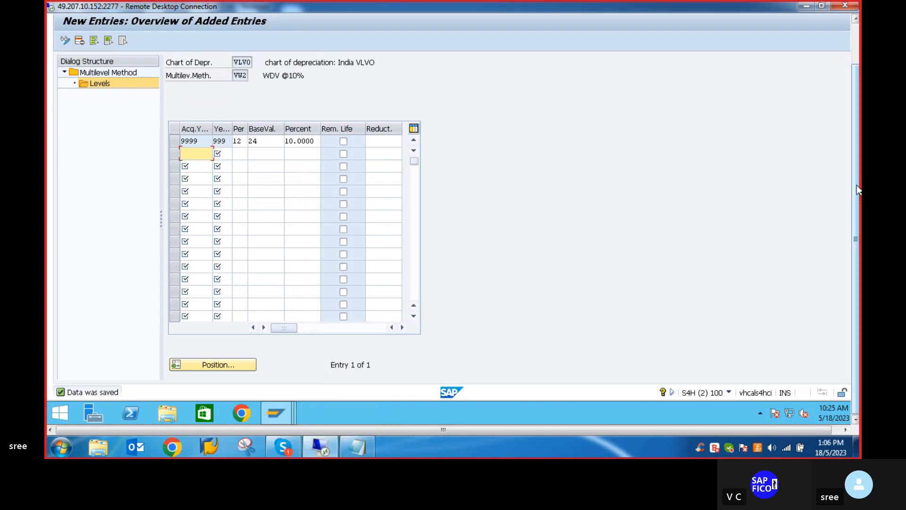
drag(856, 189, 856, 141)
Leave the multilevel method maintenance and reopen it with transaction AFAMS.
click(205, 45)
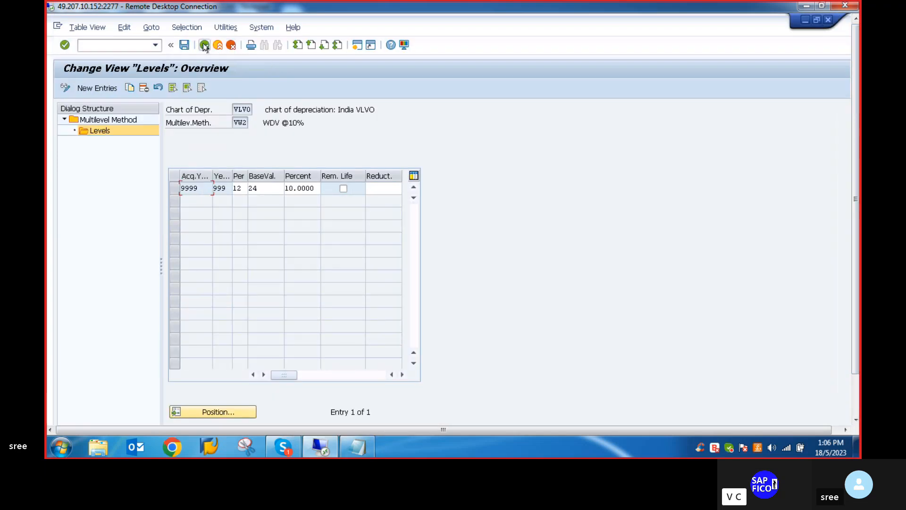
click(204, 45)
click(204, 45)
click(204, 45)
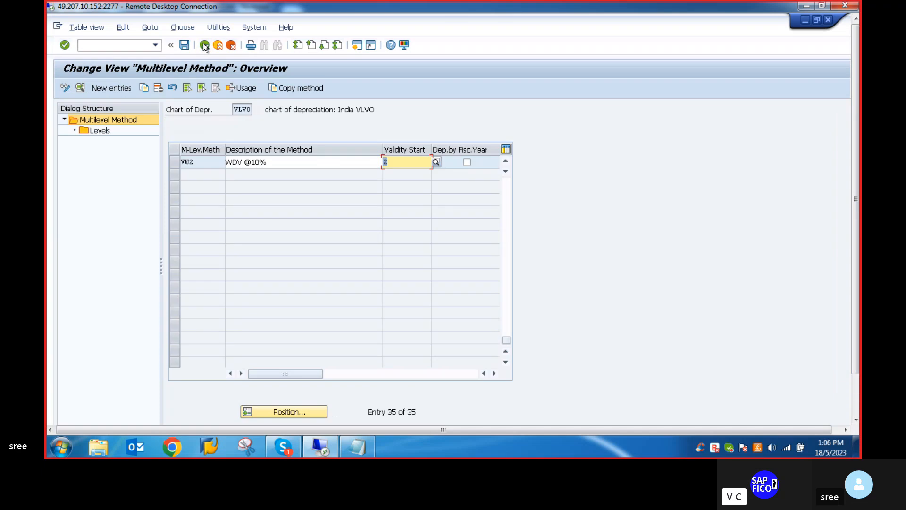
click(204, 45)
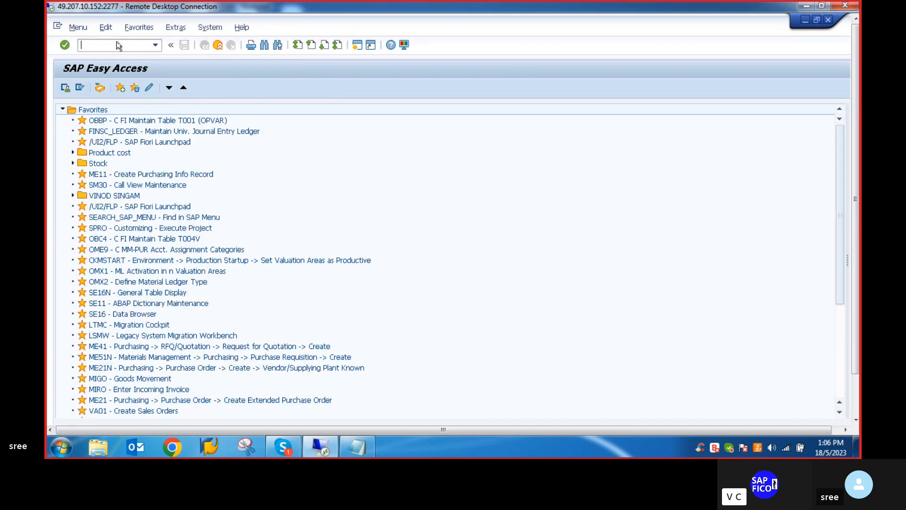
text(omwd)
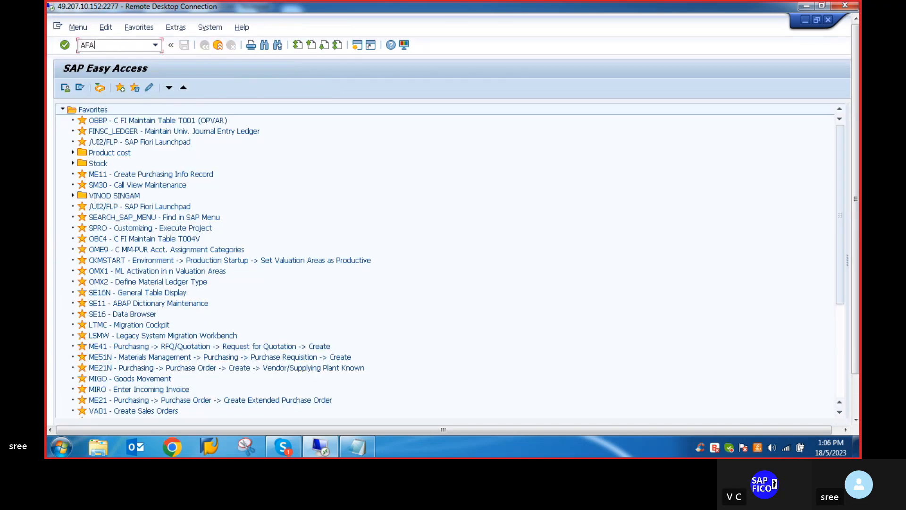
key(Return)
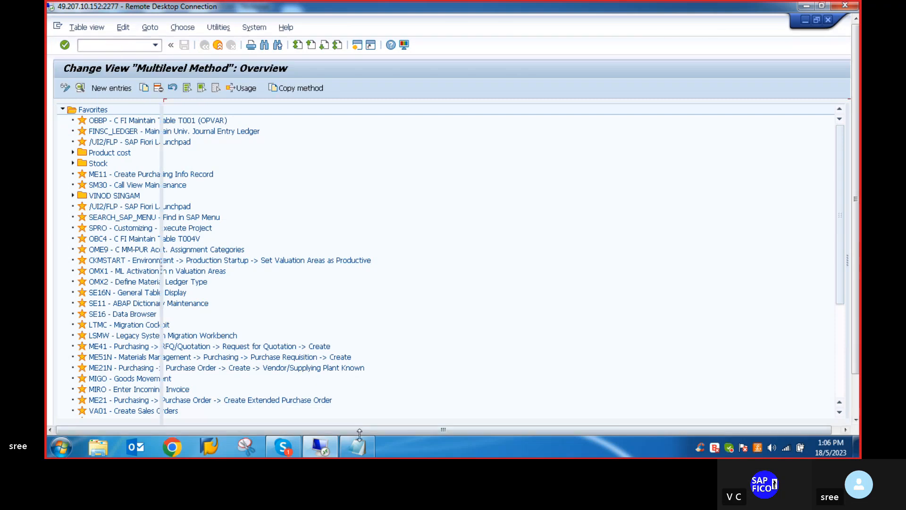
Switch to the Notepad configuration notes and change the first multilevel method under item 14 to VS1-SLM 5%.
click(359, 448)
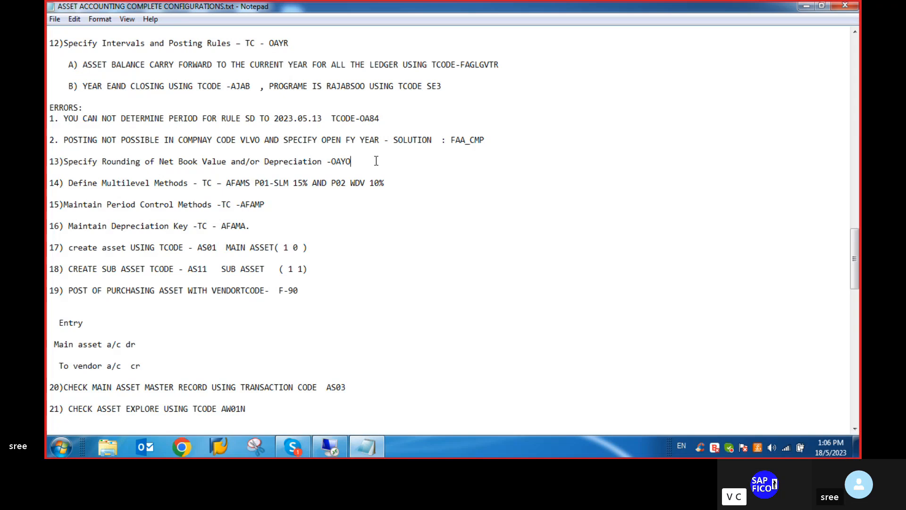
click(404, 184)
click(268, 184)
key(BackSpace)
key(BackSpace)
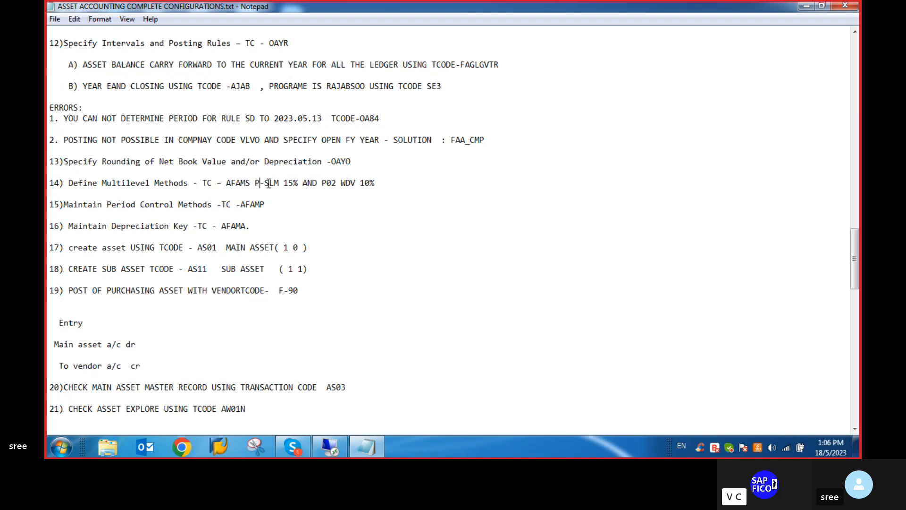
key(BackSpace)
text(VS1)
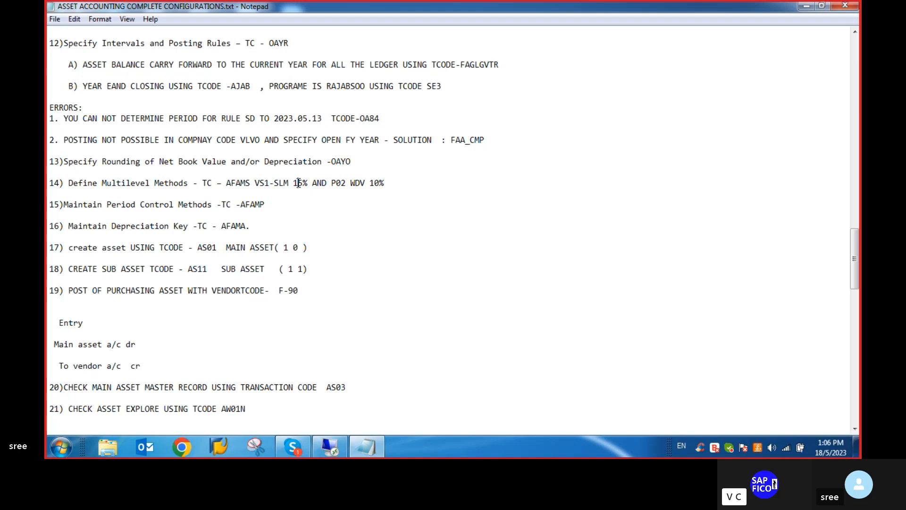
click(298, 182)
key(BackSpace)
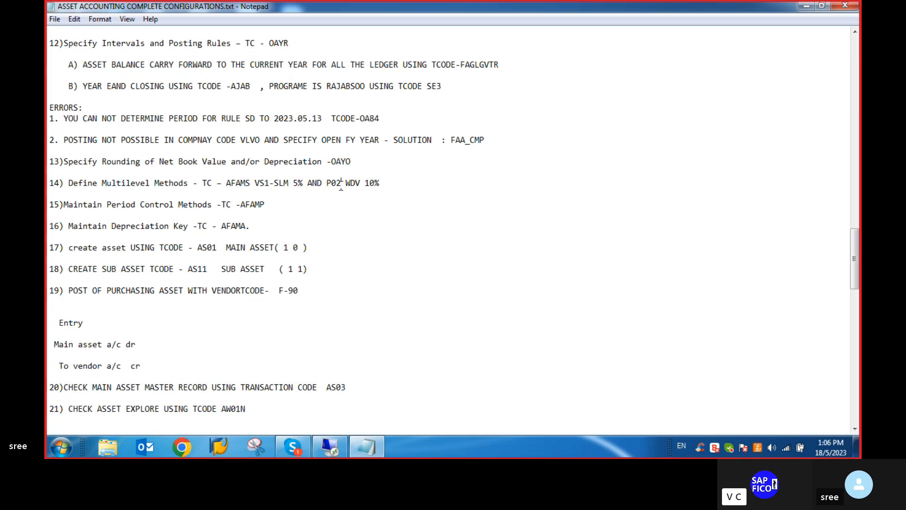
Change the code of the WDV 10% method under item 14 of the notes to VW2.
click(341, 182)
key(BackSpace)
key(BackSpace)
key(BackSpace)
text(VW2)
click(465, 229)
Switch back to SAP and open transaction AFAMP for the period control methods.
click(339, 447)
click(107, 44)
text(/)
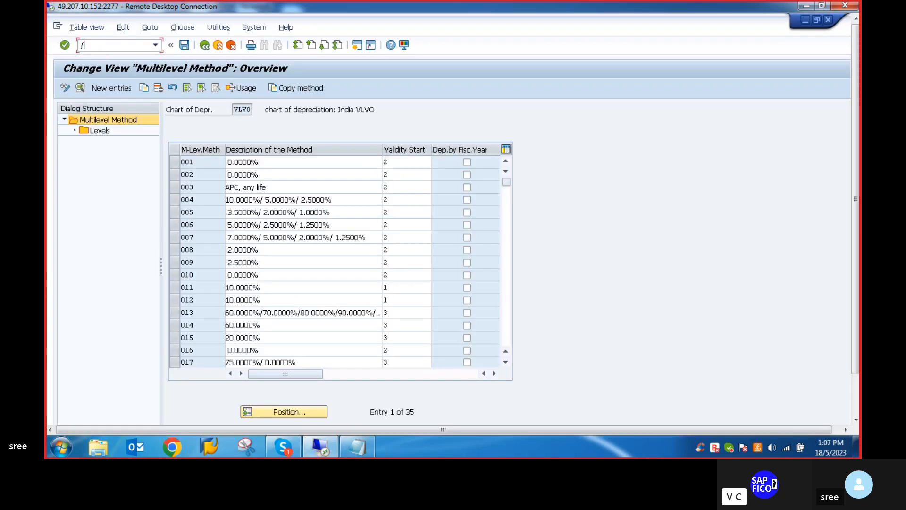
text(NAFAMP)
key(Return)
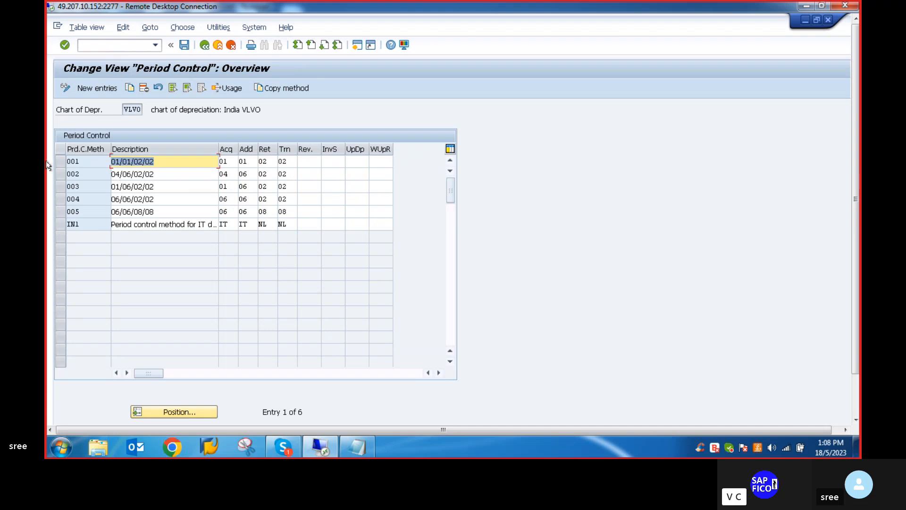
Examine period control method 001 and its acquisition period control setting.
click(58, 161)
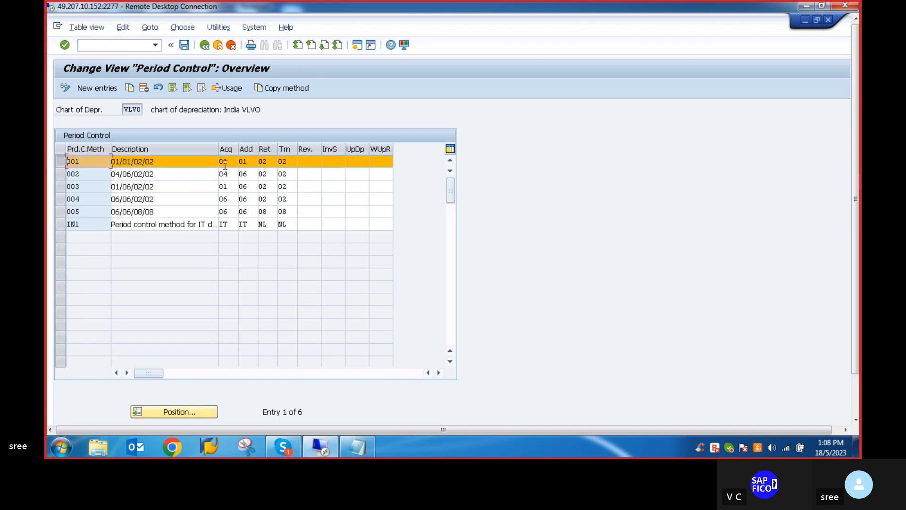
click(60, 161)
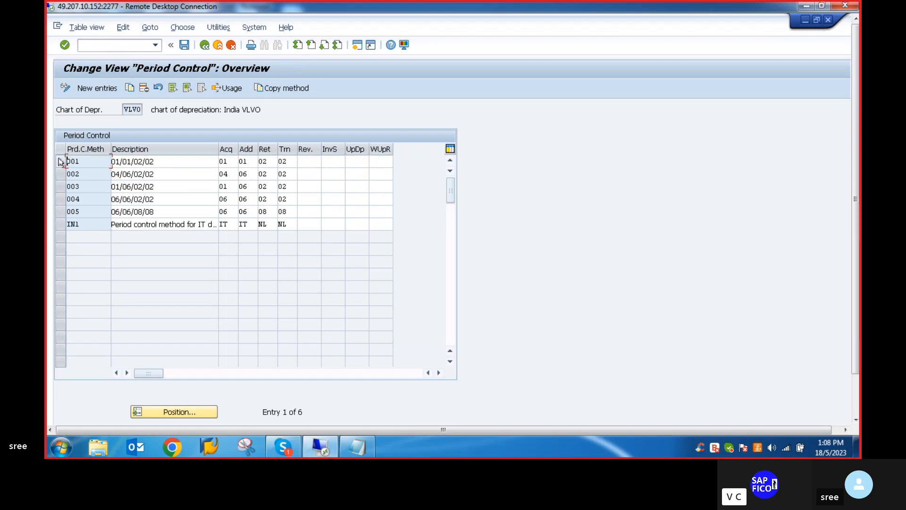
click(60, 161)
click(61, 161)
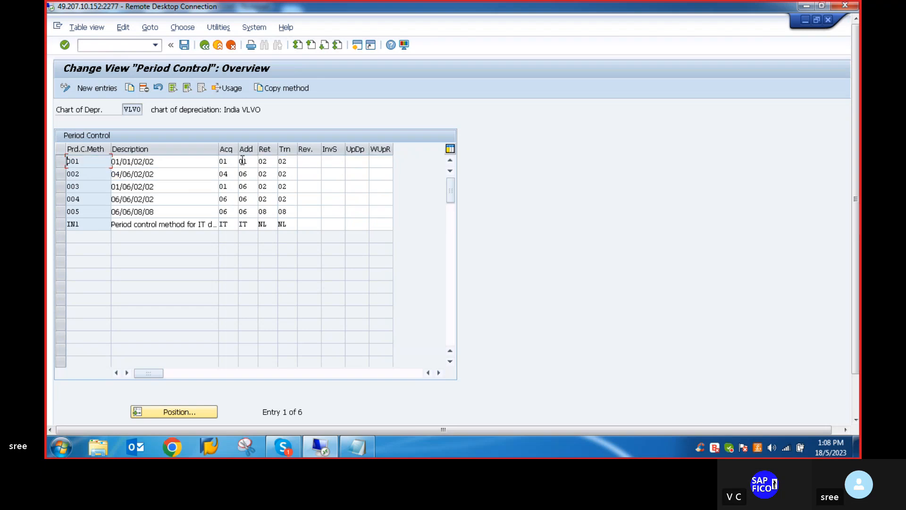
click(234, 161)
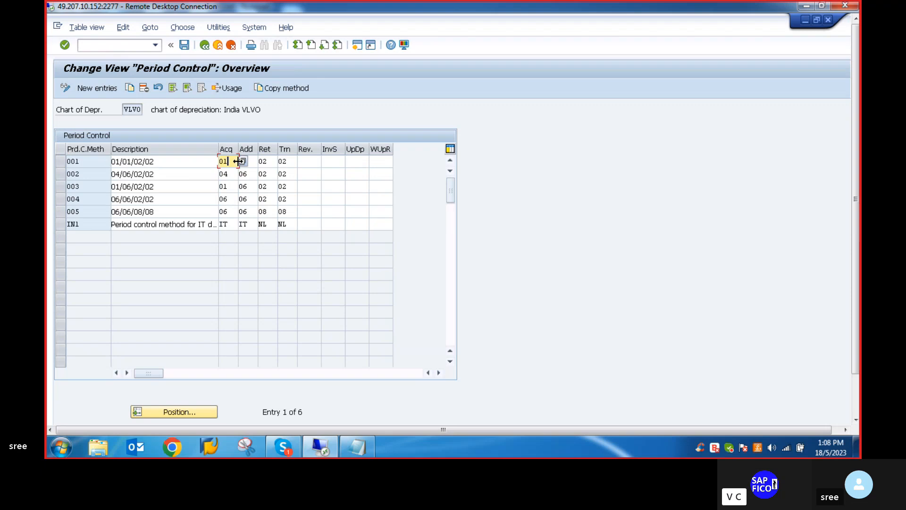
Review the possible acquisition period controls for method 001, save the period control view and leave the transaction.
click(241, 161)
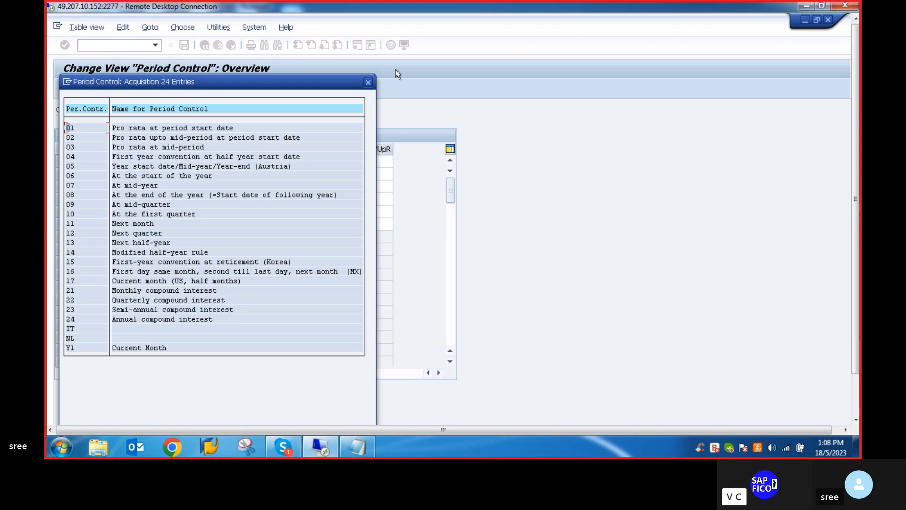
click(364, 83)
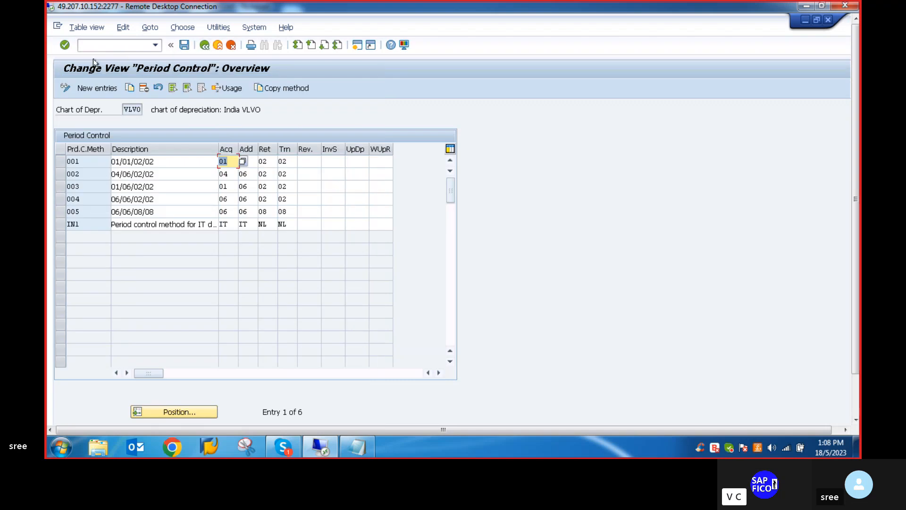
click(184, 47)
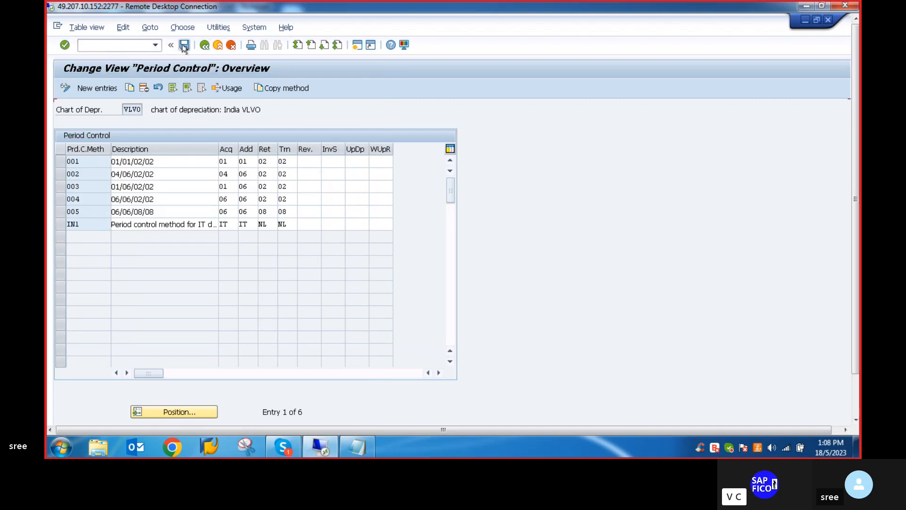
click(204, 46)
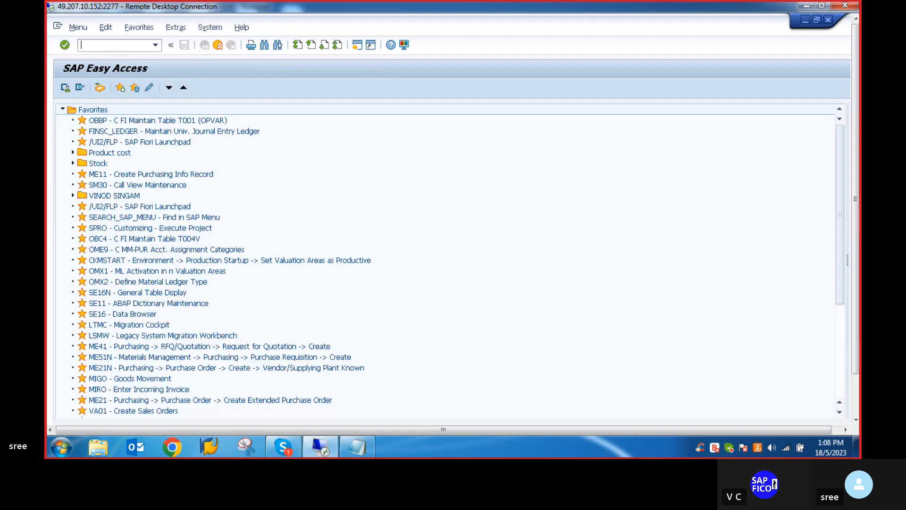
Check the Notepad configuration notes for the depreciation key transaction, return to SAP and open AFAMA.
click(362, 443)
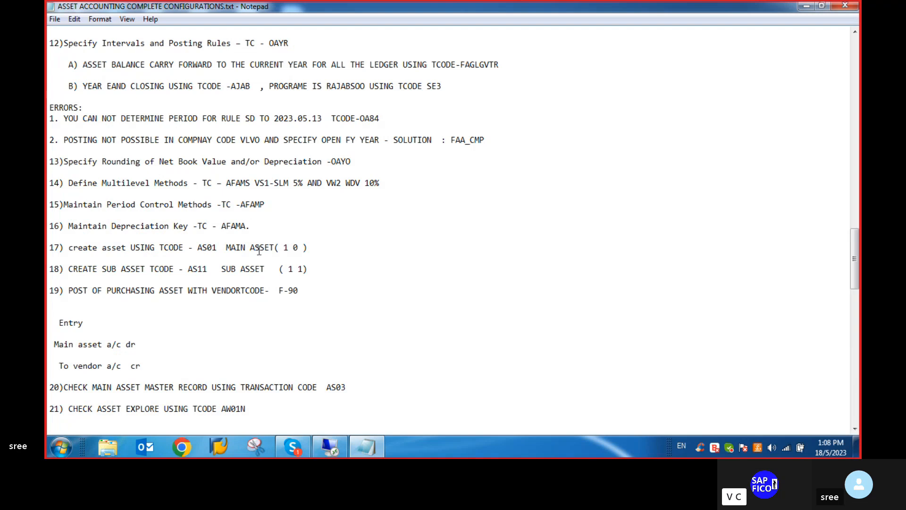
click(338, 447)
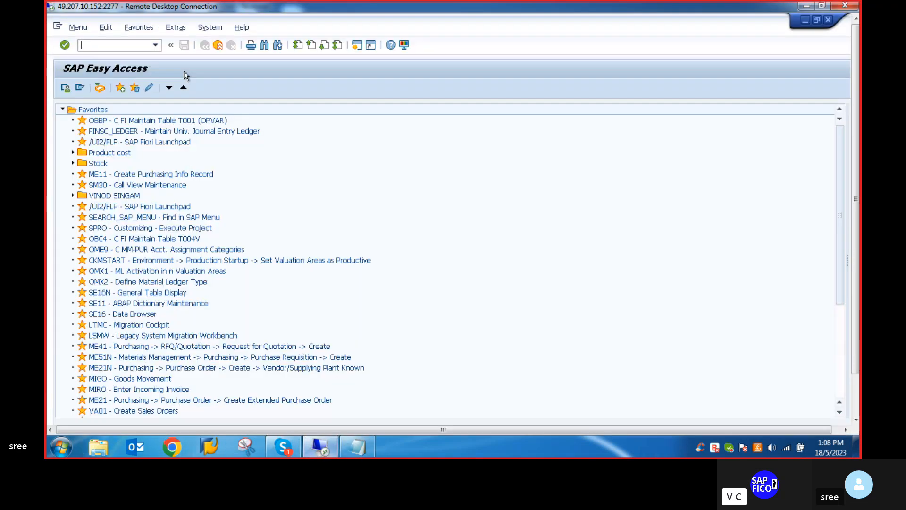
text(A)
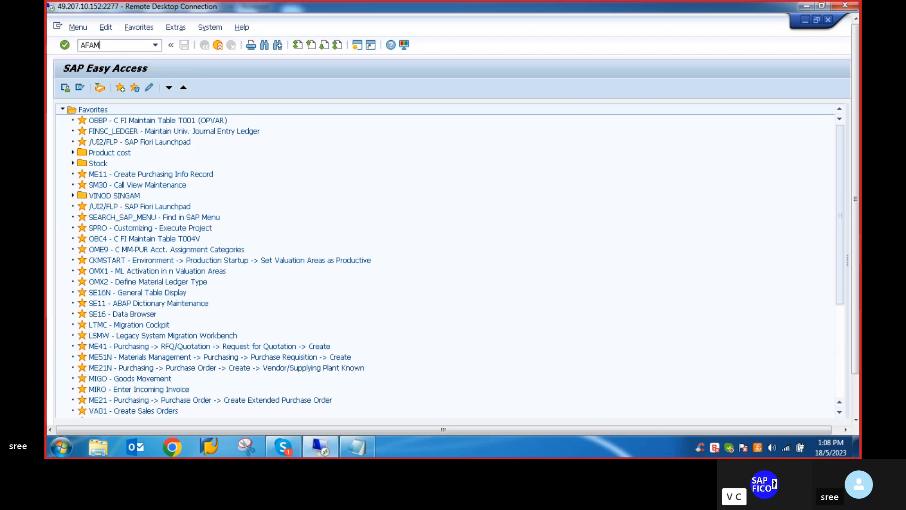
text(FAMA)
key(Return)
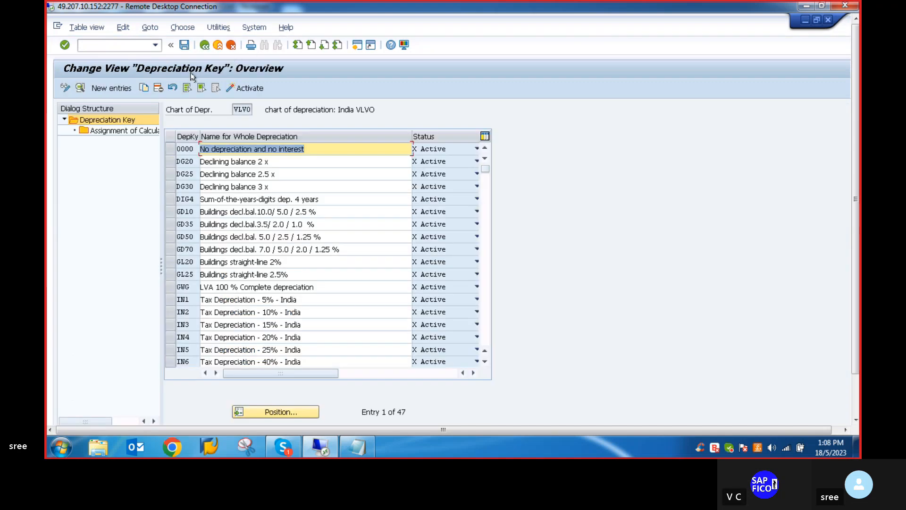
Create depreciation key VS1 described as SLM P&M @5%, with period control according to fiscal years and depreciation to the day enabled.
click(105, 86)
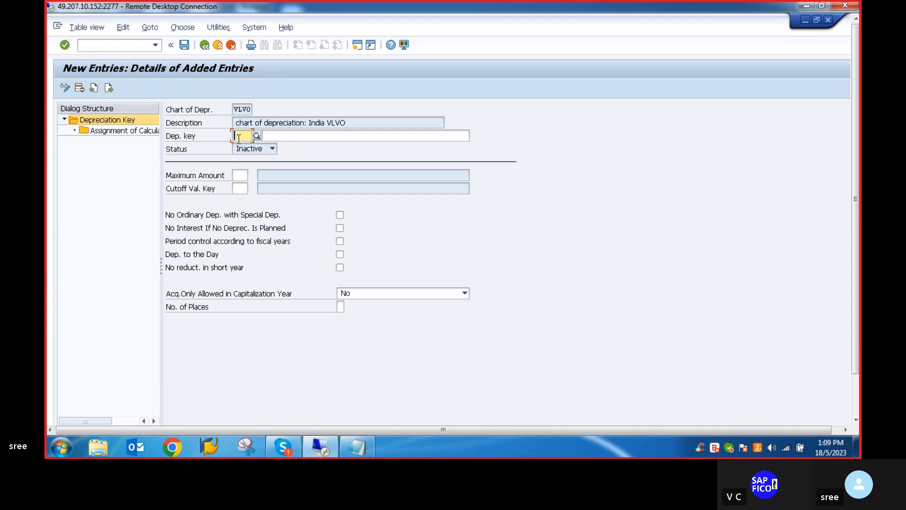
text(V)
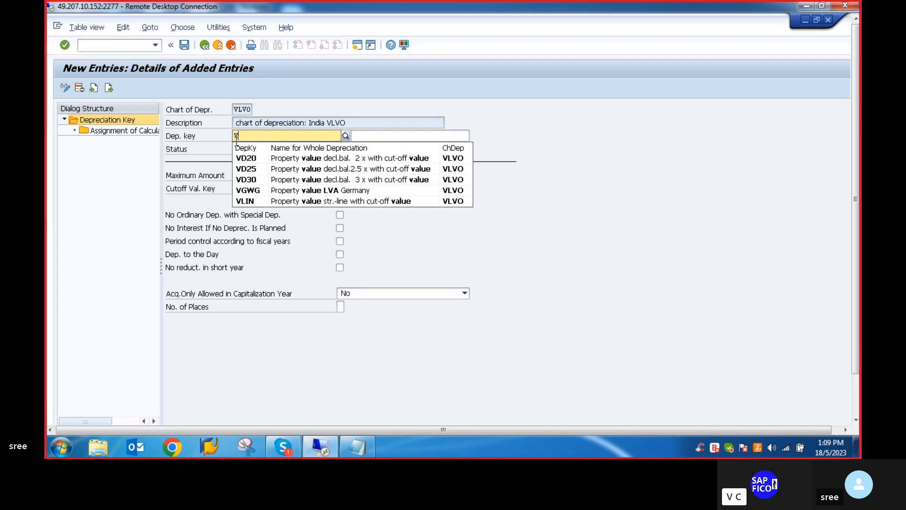
key(BackSpace)
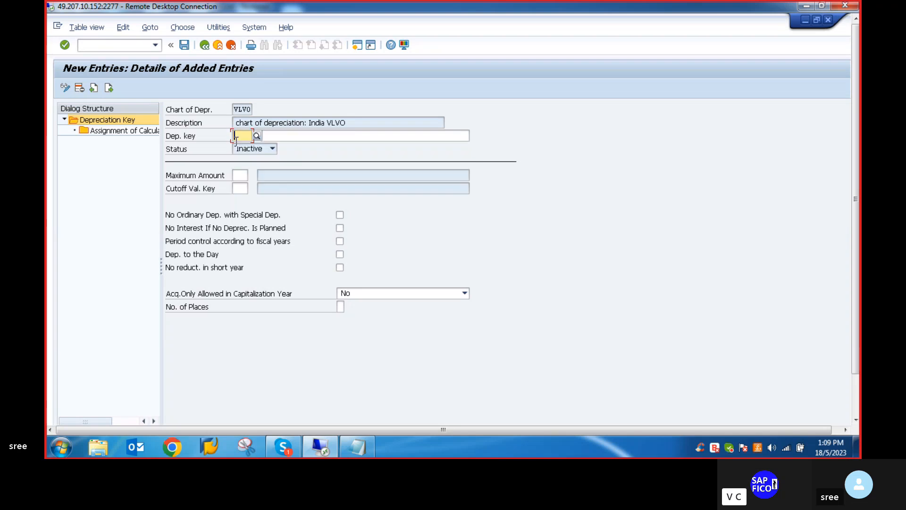
text(VS1)
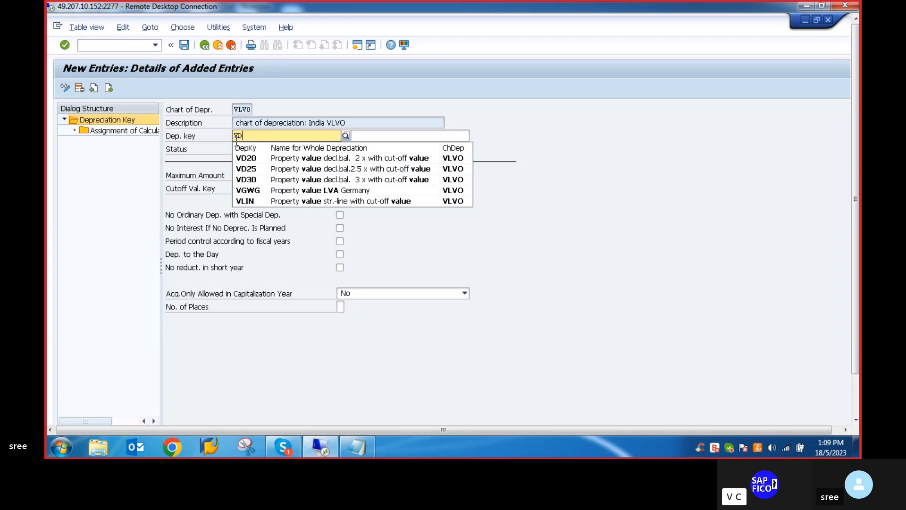
click(374, 136)
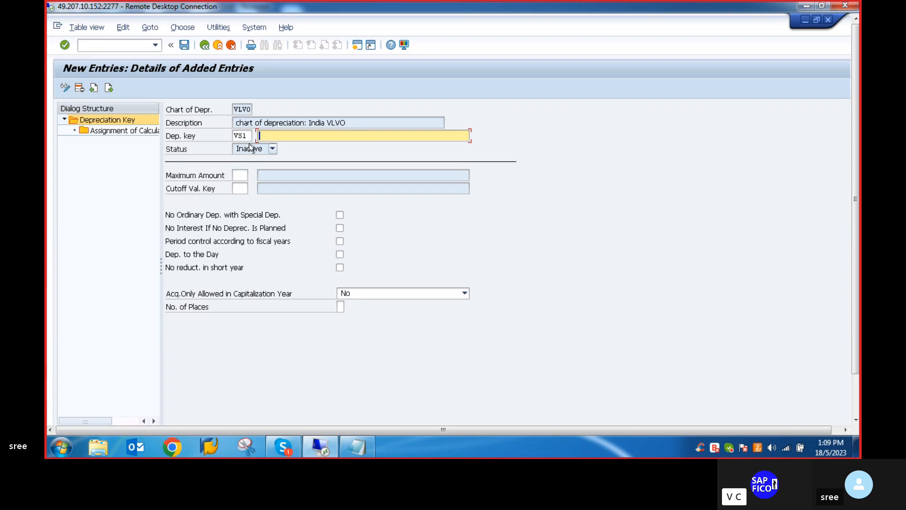
text(SL)
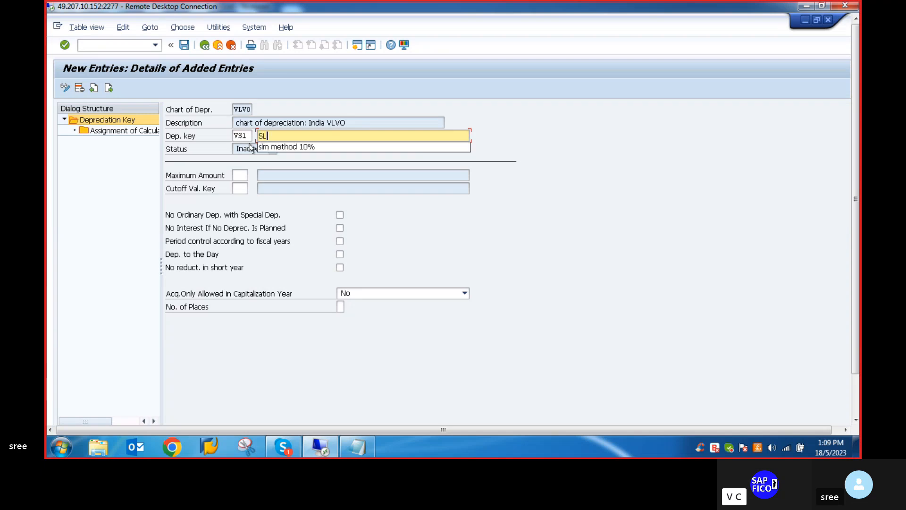
text(M P&M)
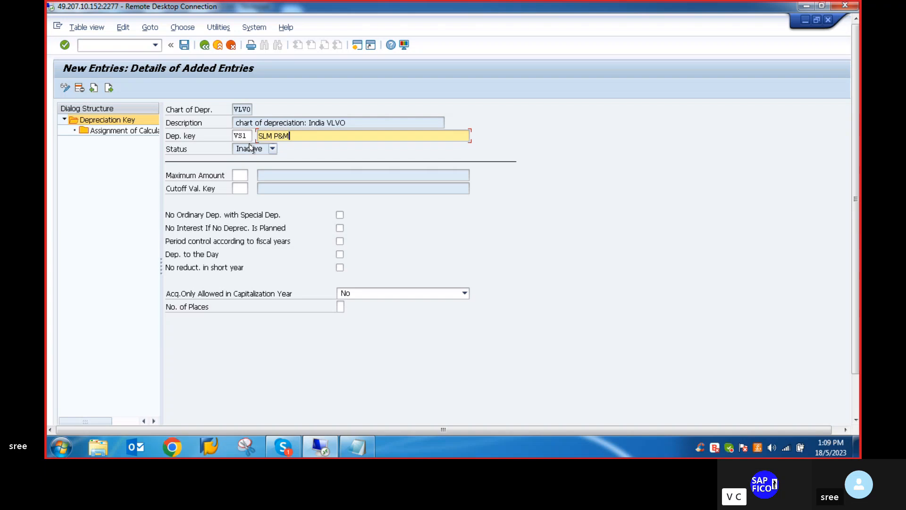
text( @5)
click(340, 241)
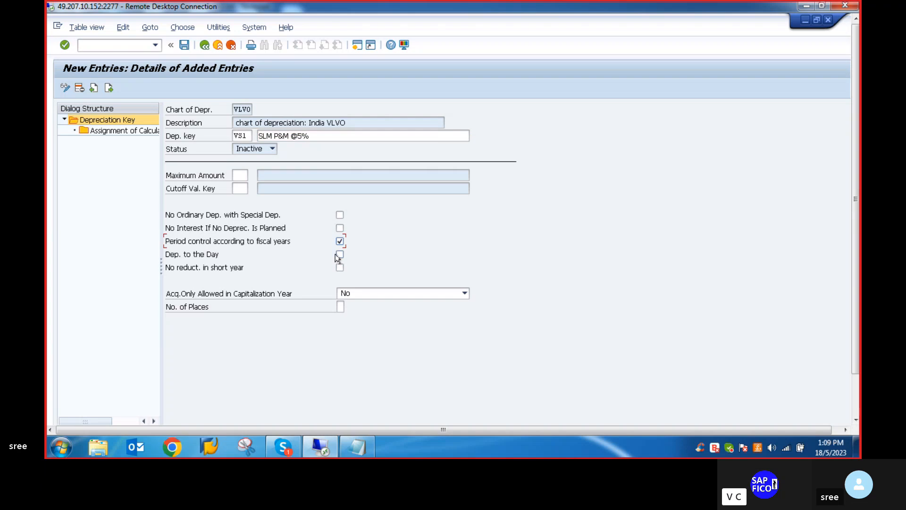
click(340, 255)
Add a calculation method assignment for key VS1 with type N Ord.depreciation and phase 1 From the start of depreciation.
double_click(124, 133)
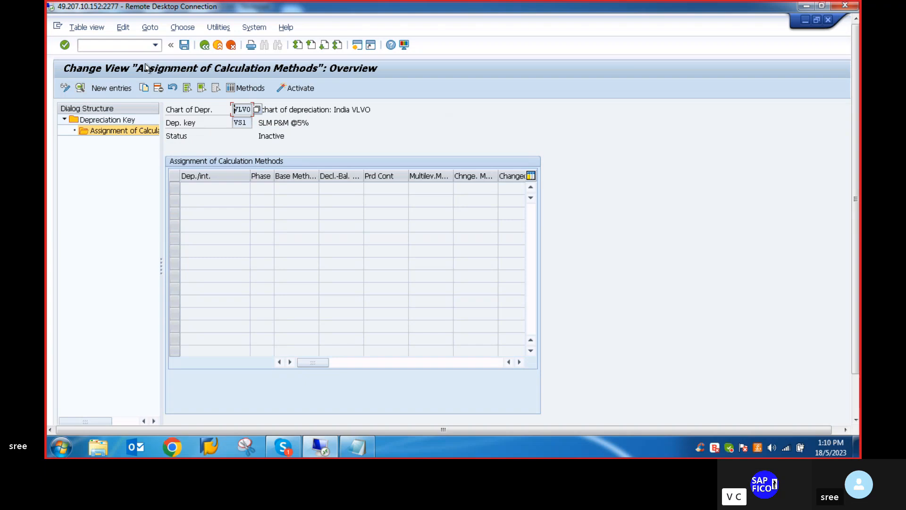
click(104, 92)
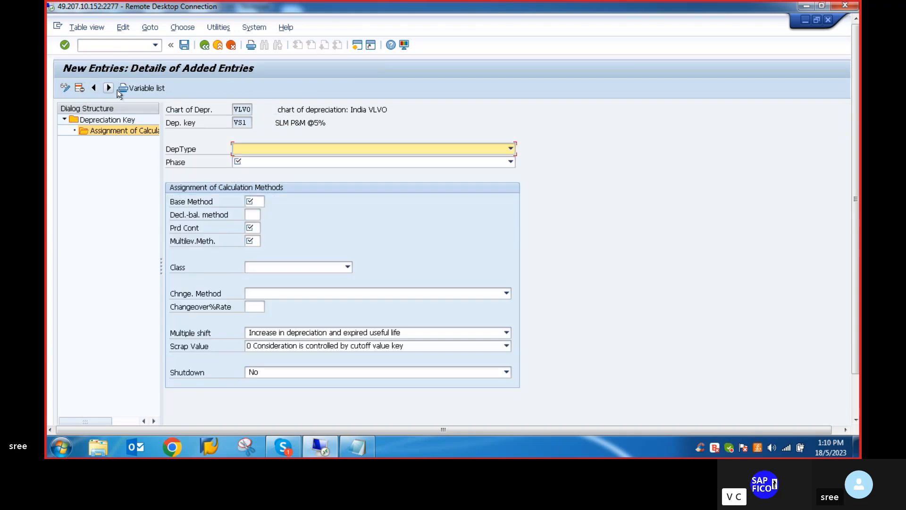
click(510, 148)
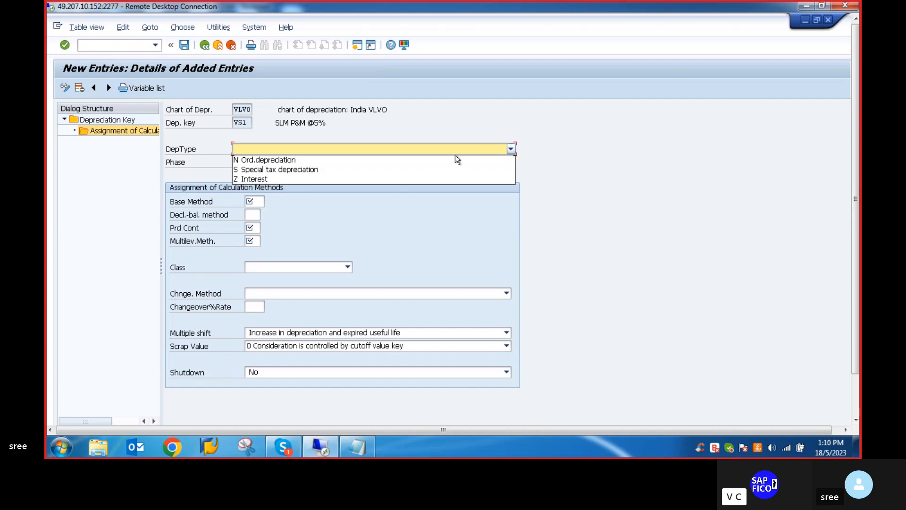
click(261, 161)
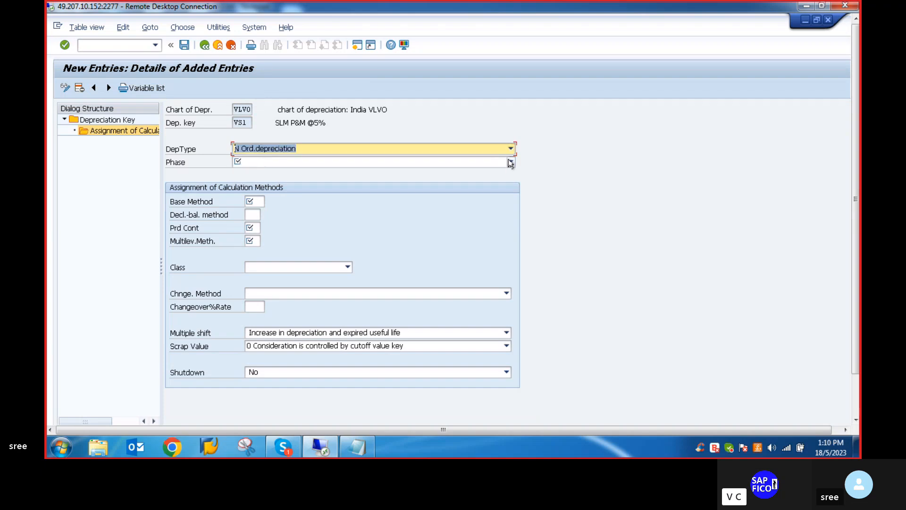
click(510, 162)
click(310, 173)
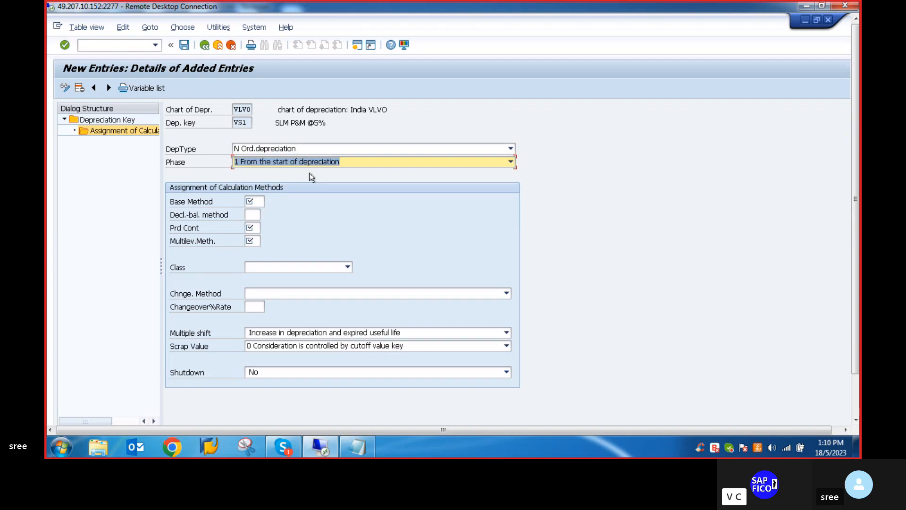
Assign base method 0014 and period control method 001 to depreciation key VS1.
click(259, 202)
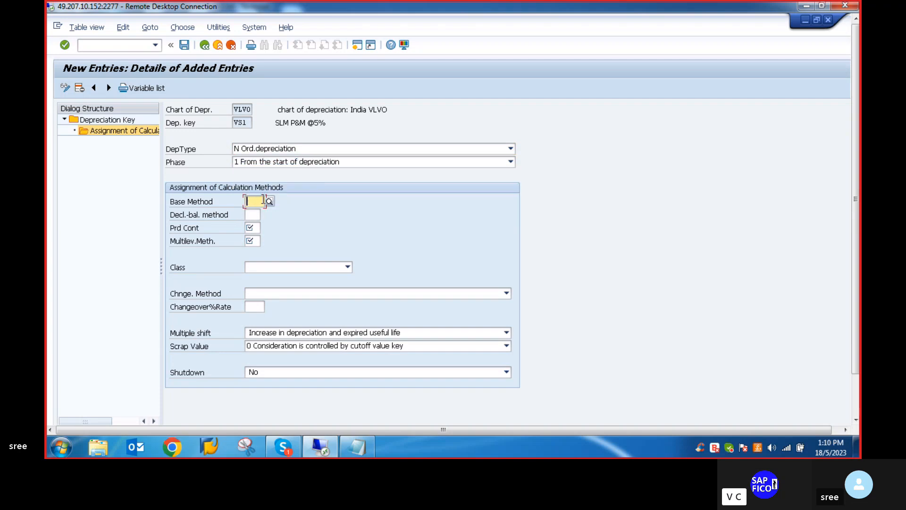
key(F4)
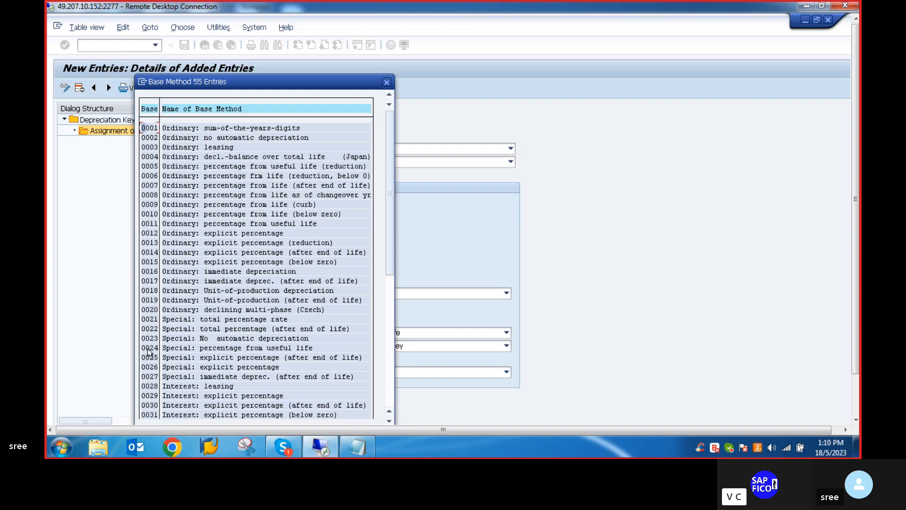
double_click(149, 253)
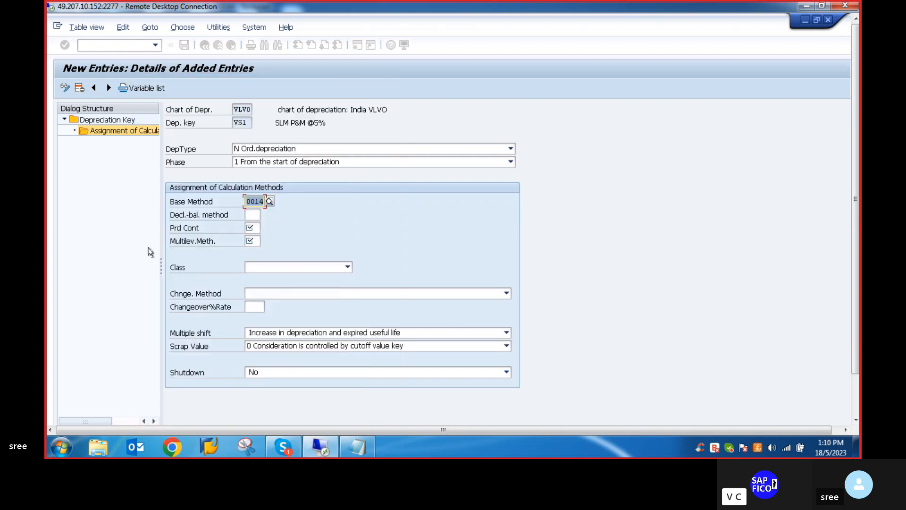
click(250, 228)
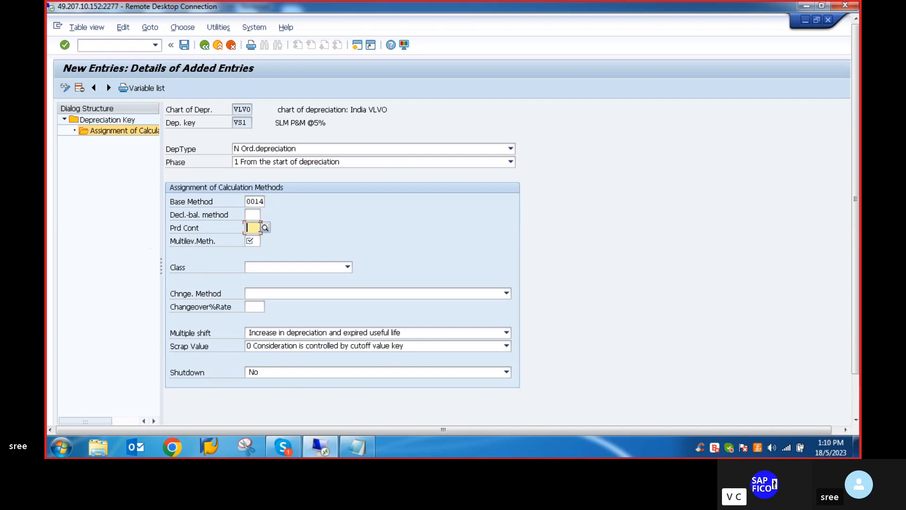
key(F4)
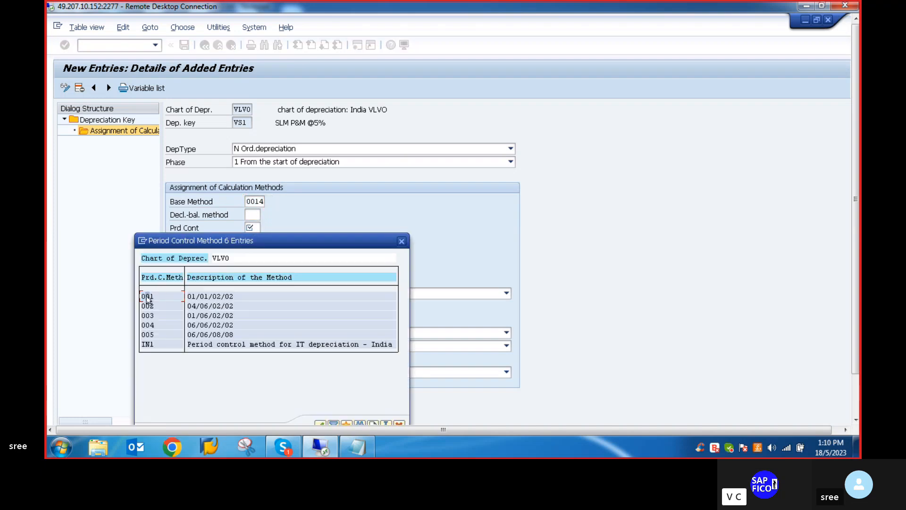
double_click(148, 296)
Assign multilevel method VS1 to the depreciation key and set its class to 1 Straight-line depreciation.
click(253, 241)
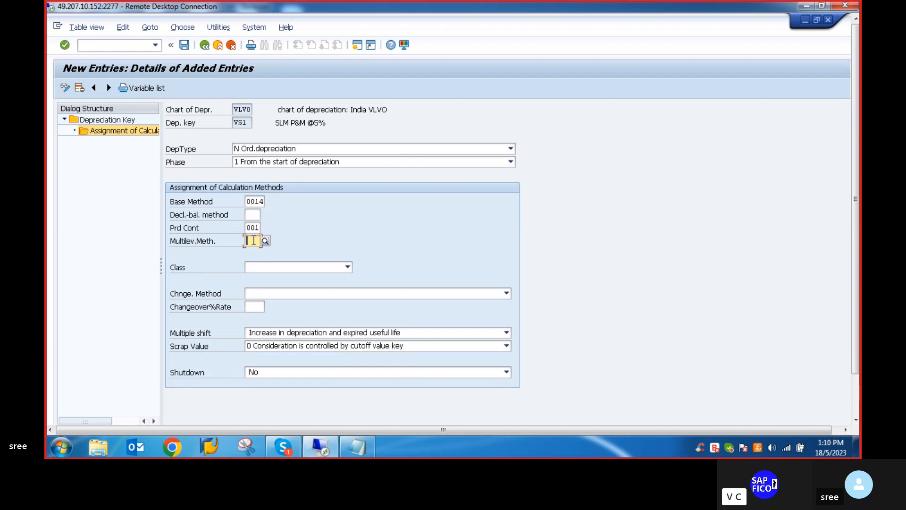
key(F4)
scroll(187, 339, down, 3)
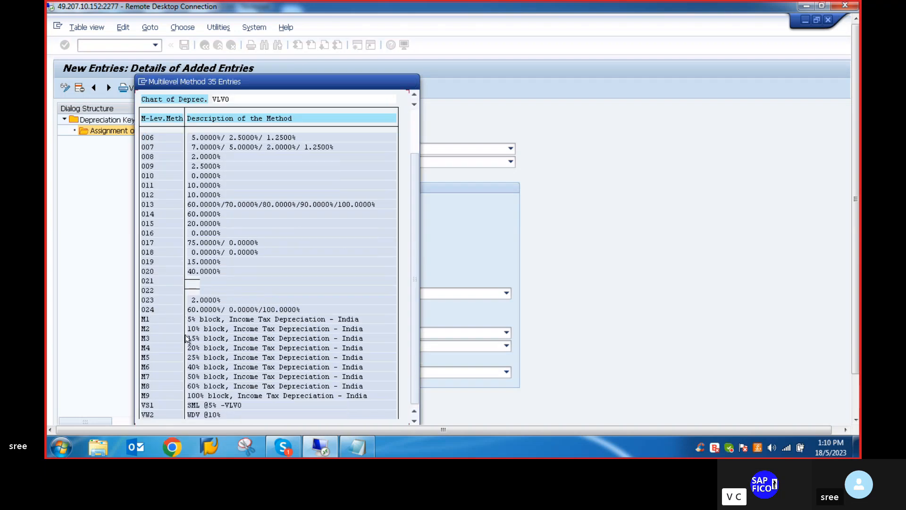
scroll(188, 338, down, 1)
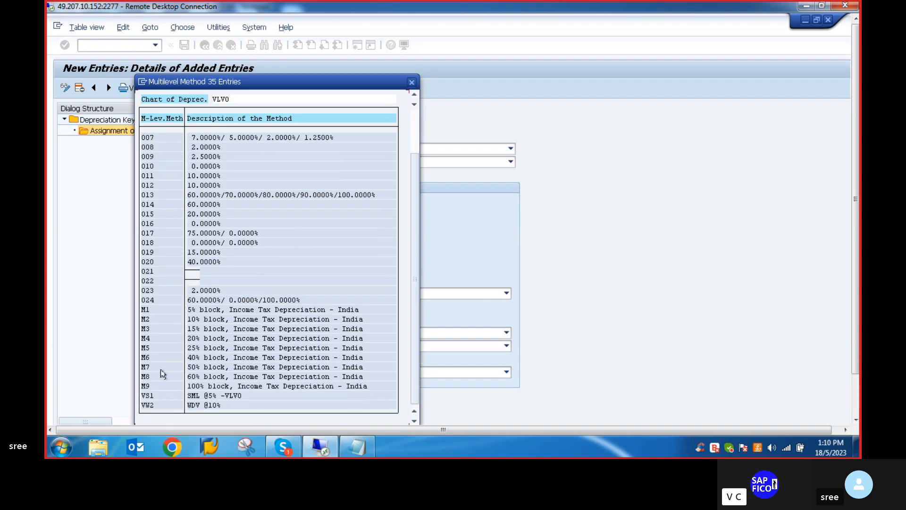
double_click(146, 396)
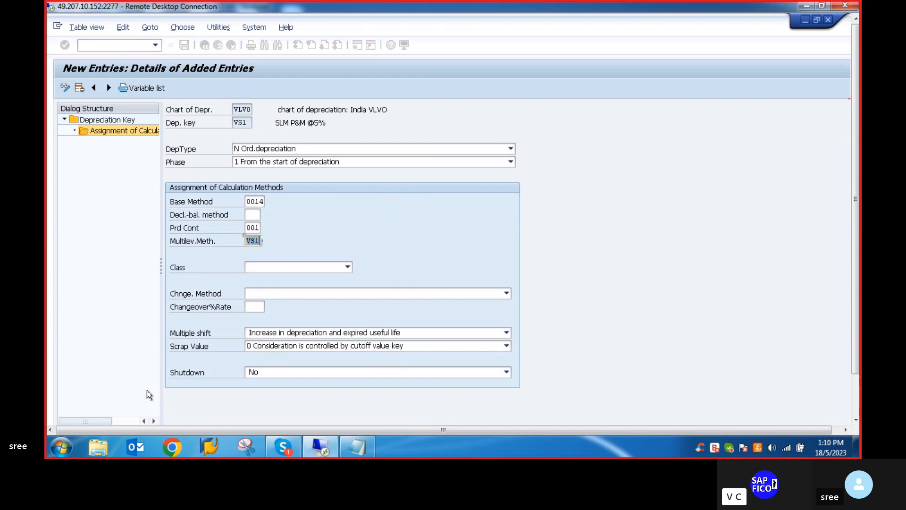
click(347, 268)
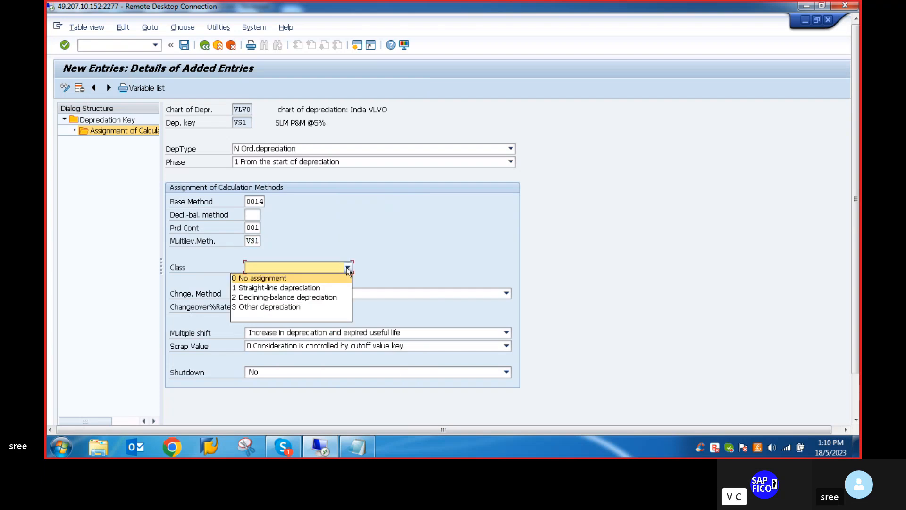
click(271, 289)
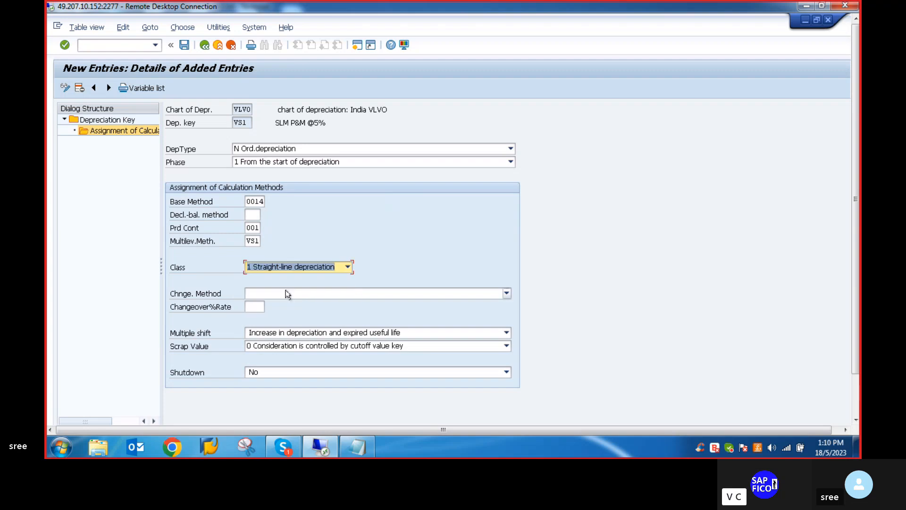
Review the changeover method options without choosing one and save the calculation method assignment for key VS1.
click(505, 293)
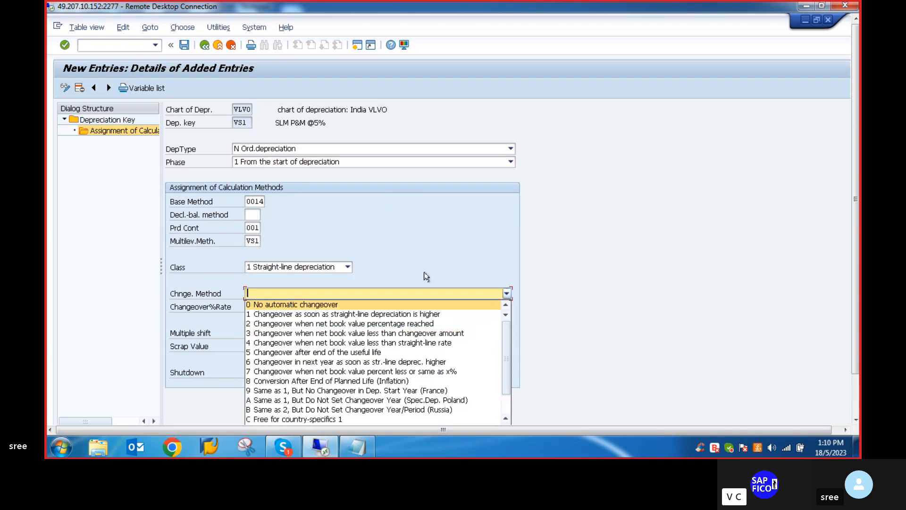
click(426, 252)
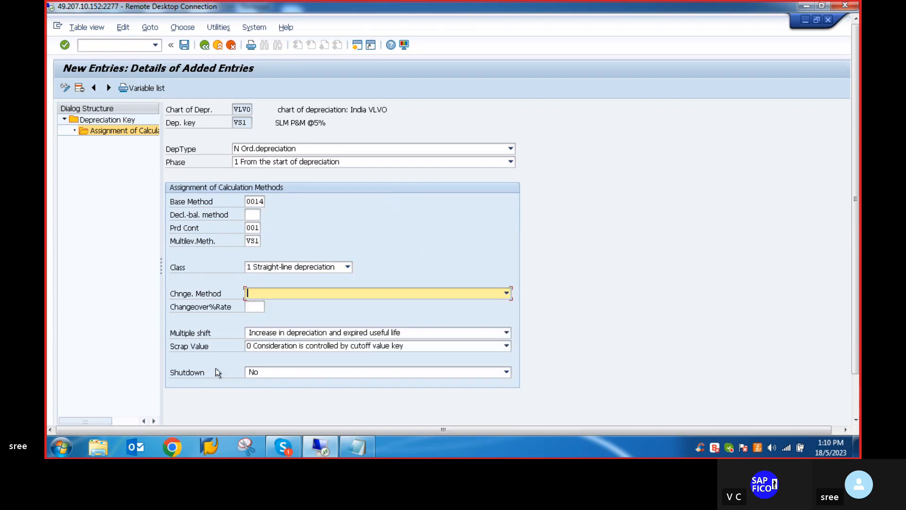
click(184, 45)
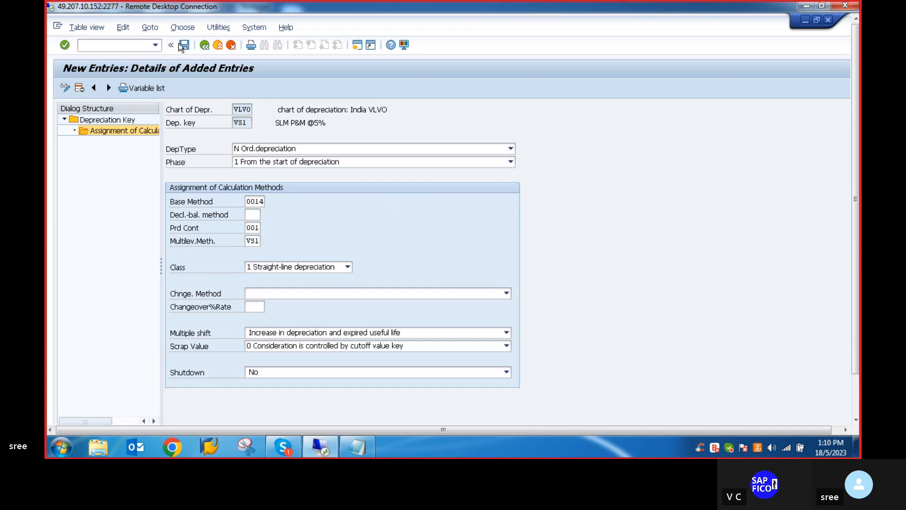
Confirm the customizing request for the VS1 assignment and return to the depreciation key overview.
click(221, 216)
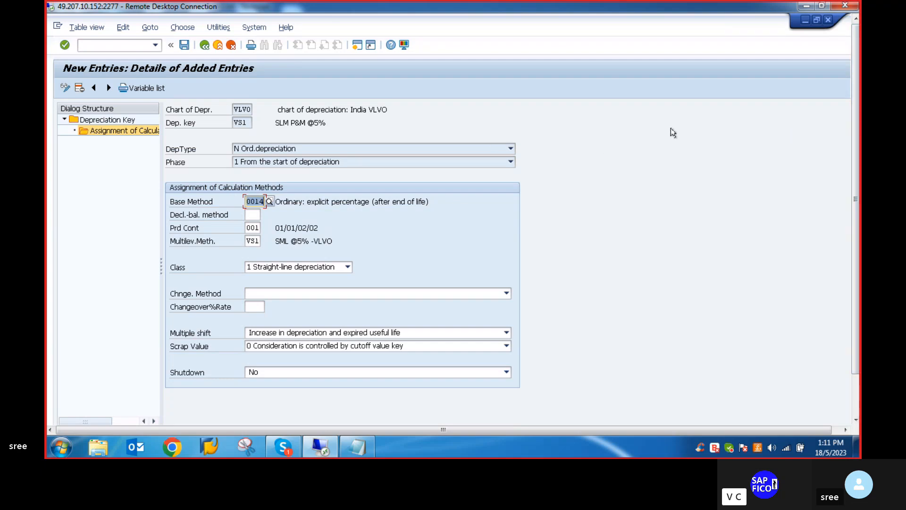
click(204, 45)
click(204, 46)
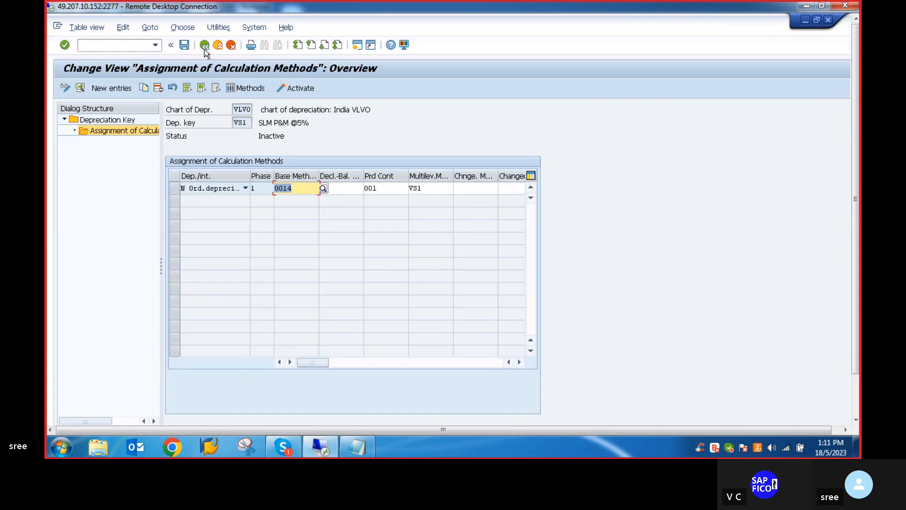
click(204, 46)
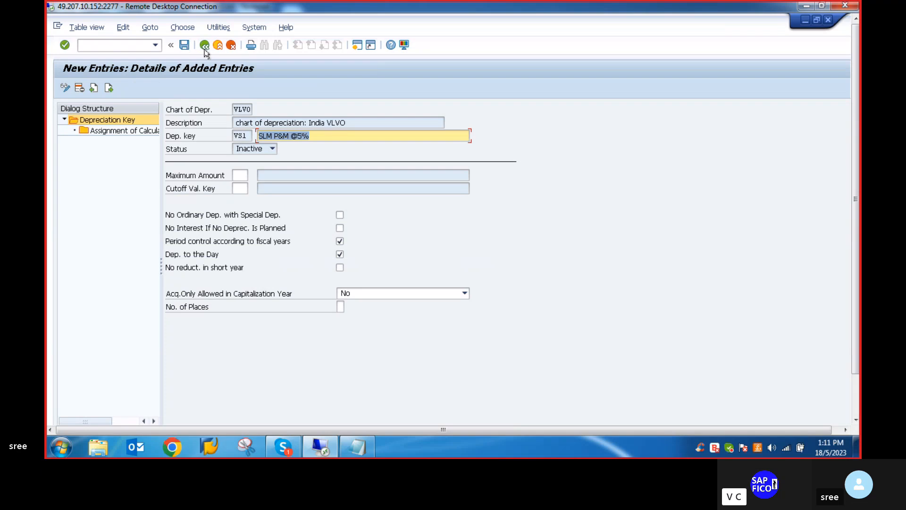
click(204, 45)
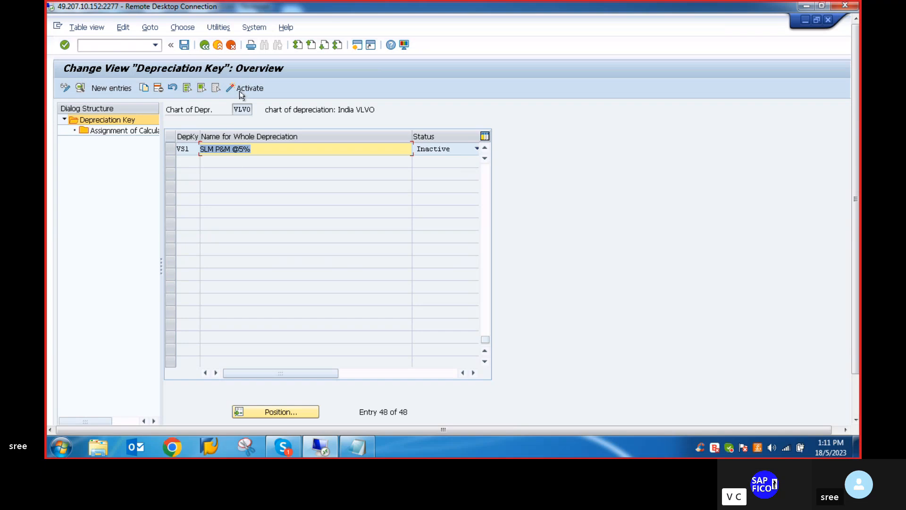
Activate depreciation key VS1 in the chart of depreciation VLVO.
click(475, 149)
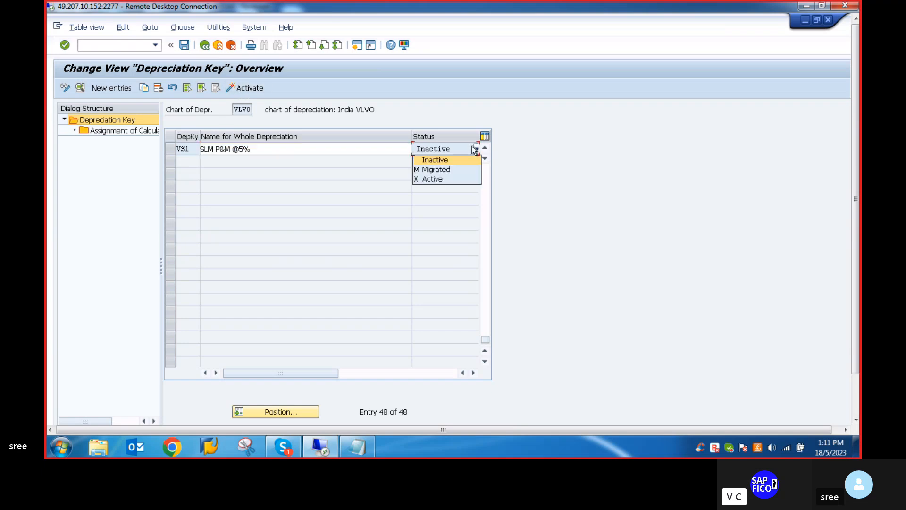
click(422, 180)
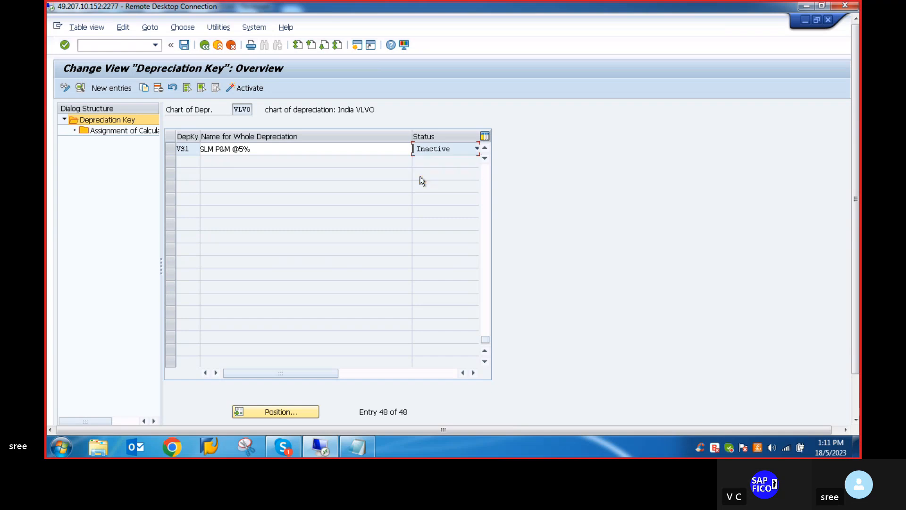
click(252, 90)
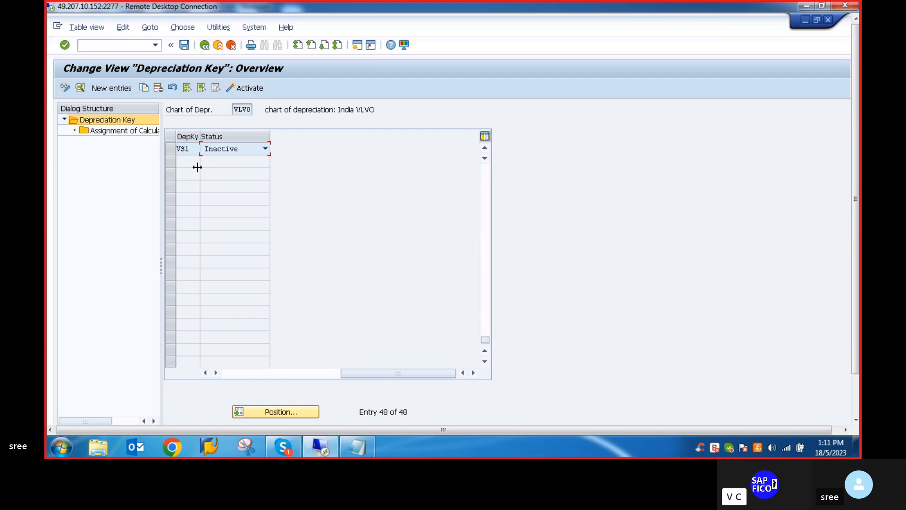
click(169, 149)
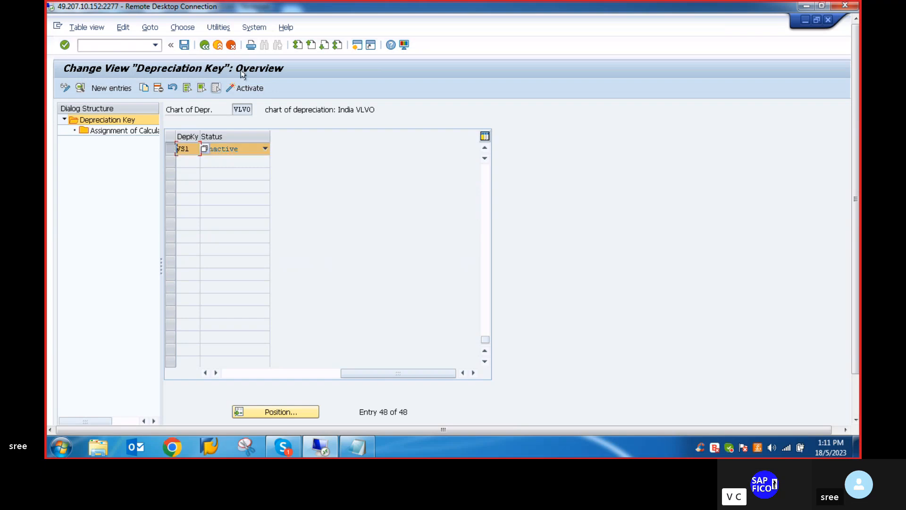
click(230, 87)
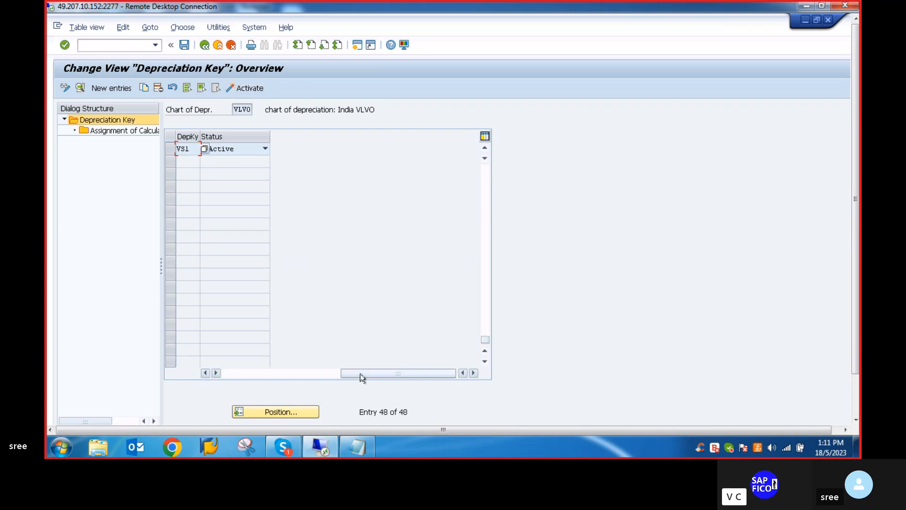
drag(361, 374, 243, 374)
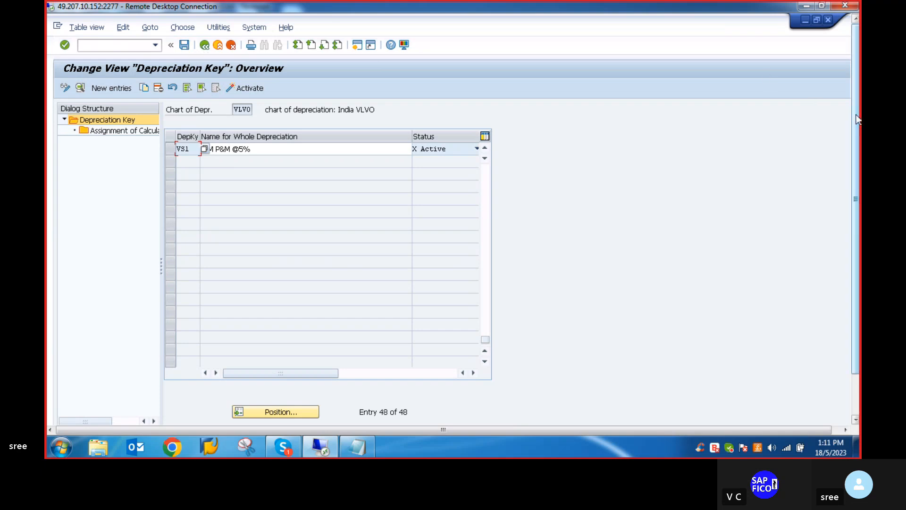
drag(858, 119, 860, 198)
drag(859, 148, 859, 102)
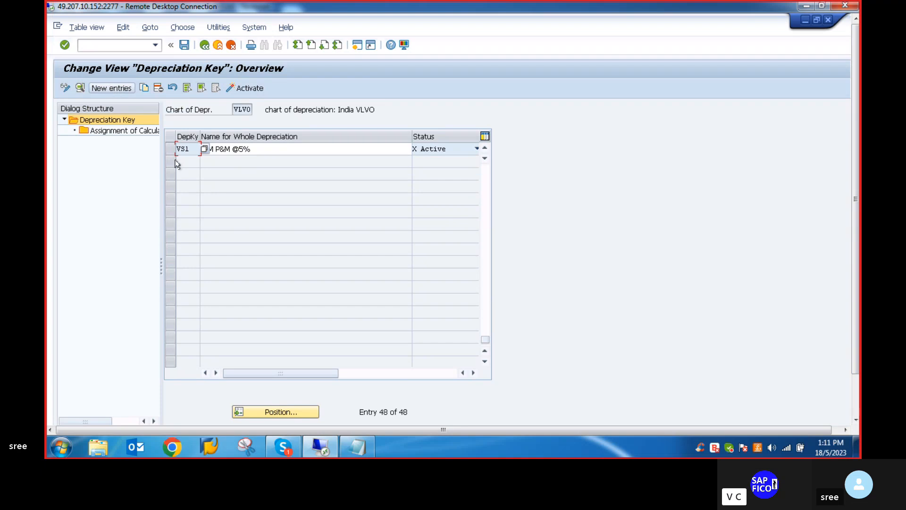
Leave the depreciation key overview and reopen depreciation key maintenance with transaction AFAMA.
click(204, 45)
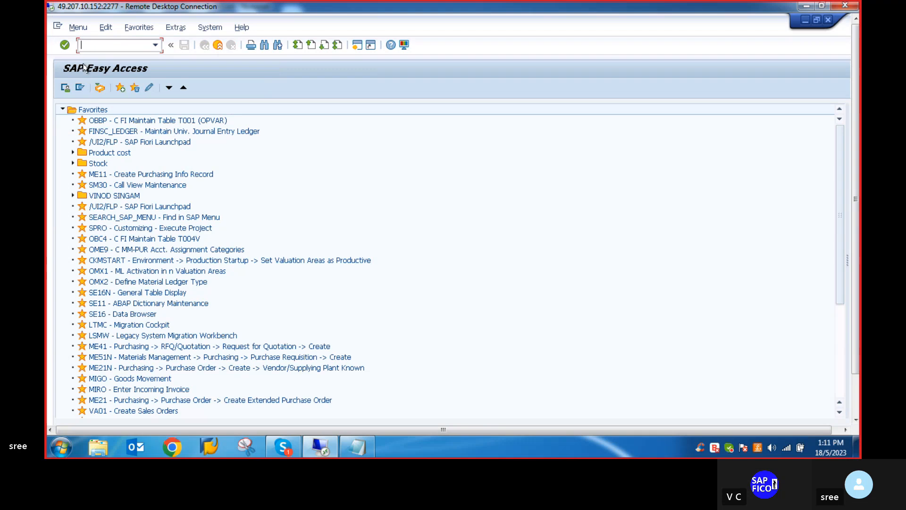
text(AFAM)
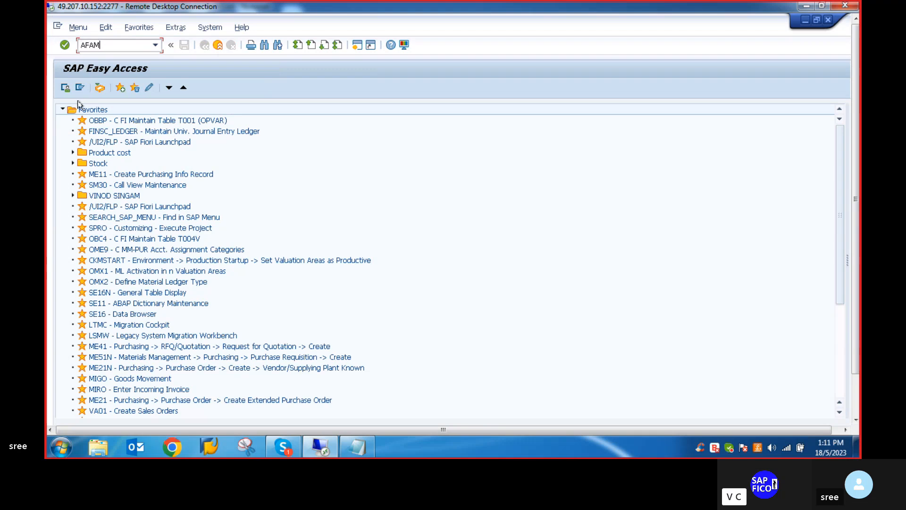
key(Return)
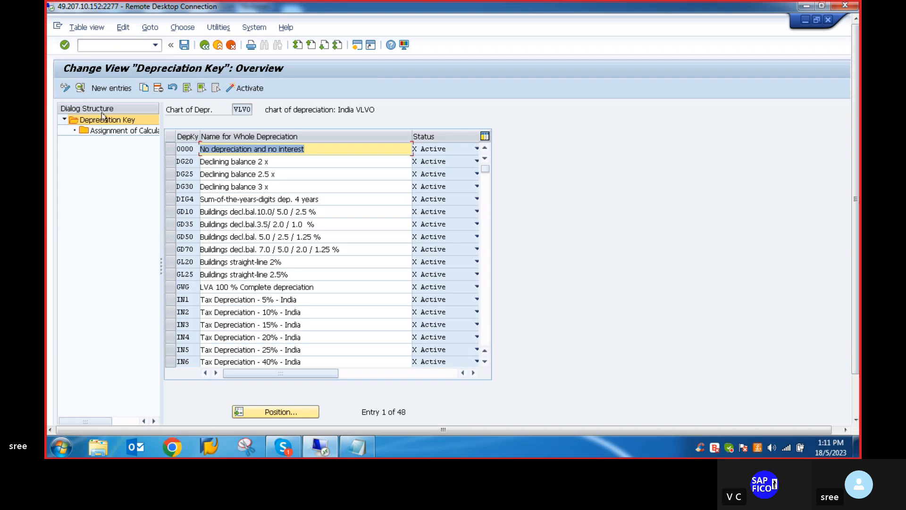
Create depreciation key VW2 described as WDV 10%, with period control according to fiscal years and depreciation to the day enabled.
click(109, 88)
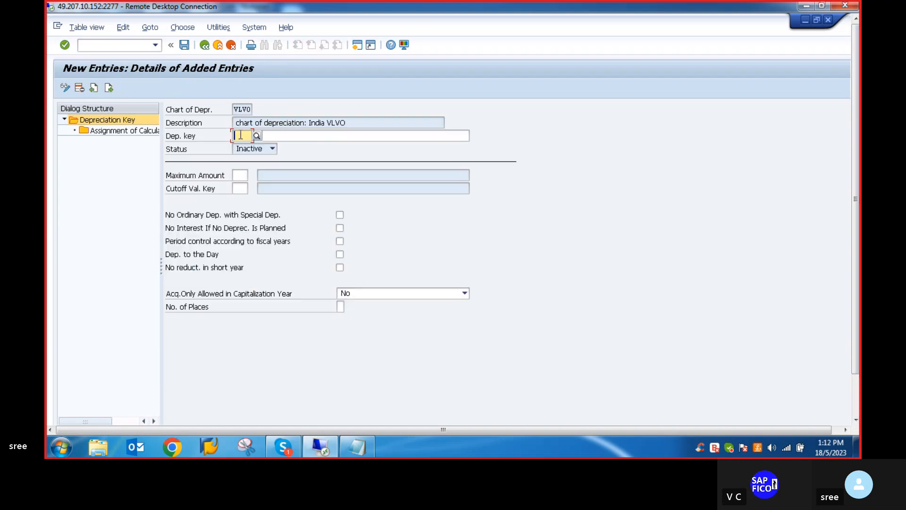
text(V)
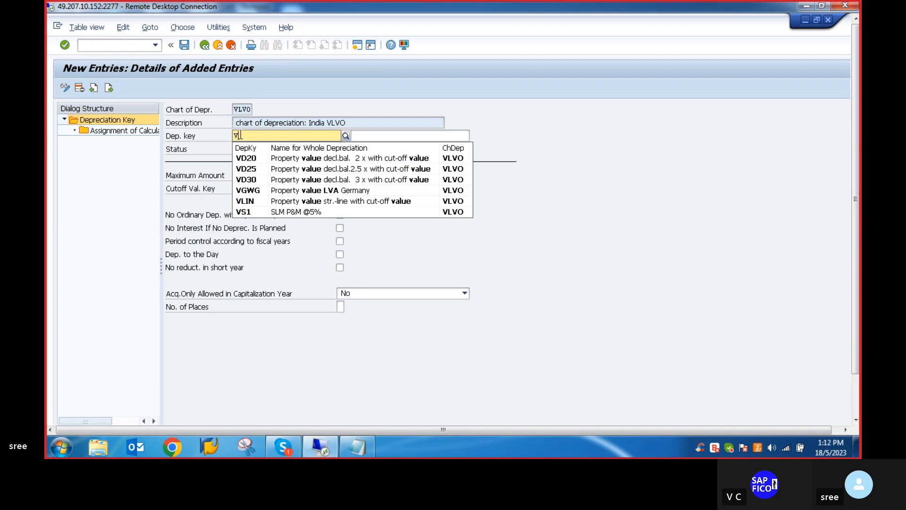
text(S2)
key(BackSpace)
key(BackSpace)
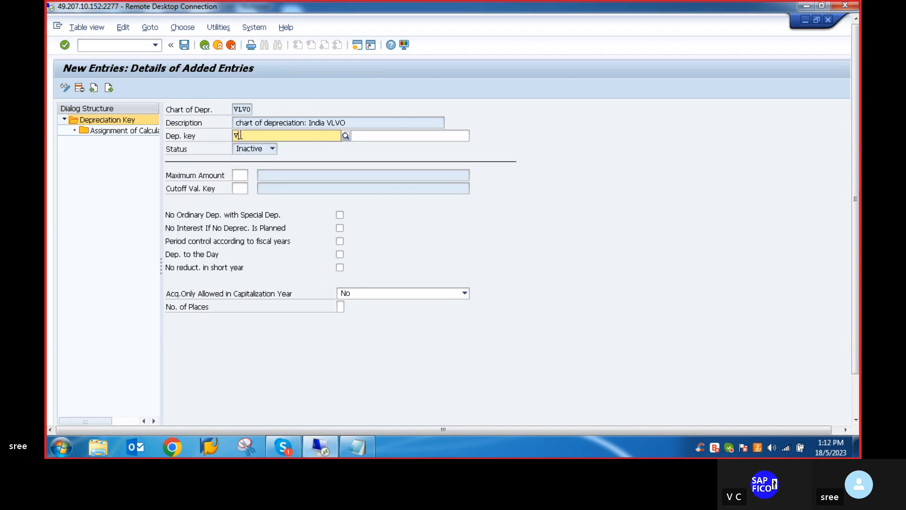
text(W2)
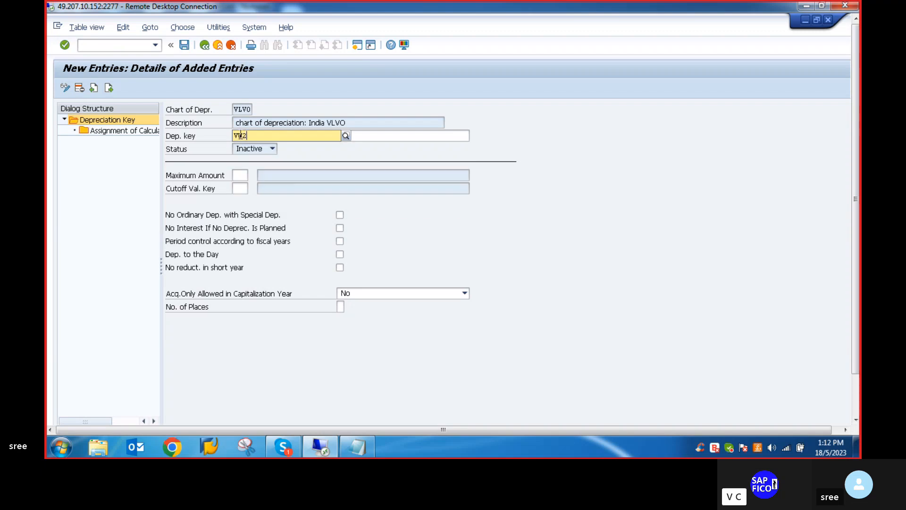
click(322, 138)
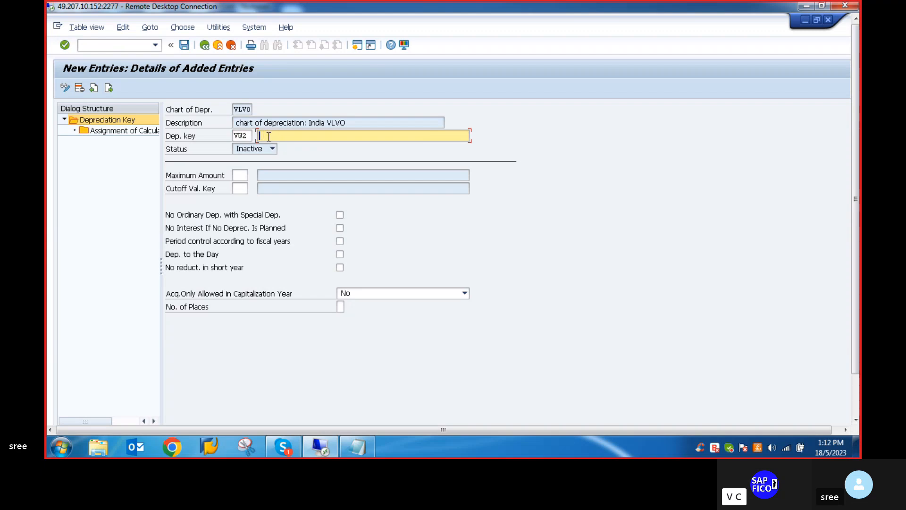
text(WDV 10%)
click(339, 242)
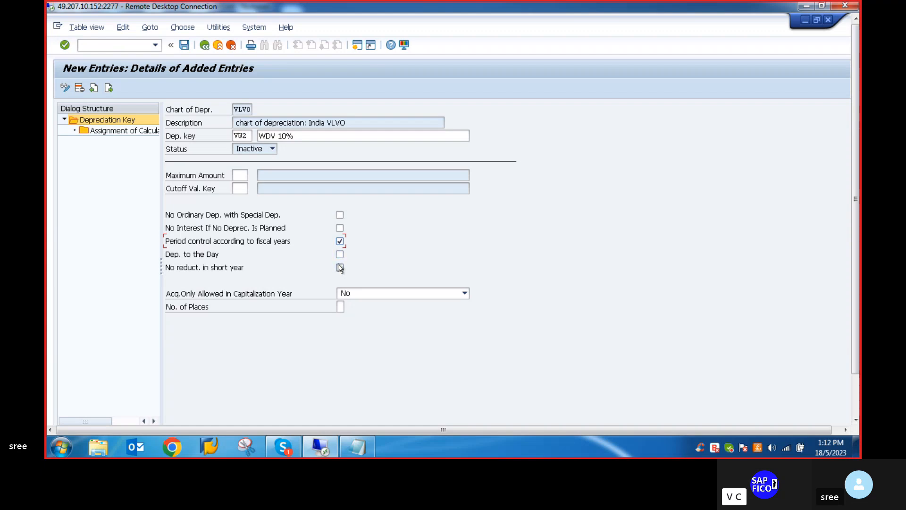
click(340, 254)
Add a calculation method assignment for key VW2 with type N Ord.depreciation and phase 1 From the start of depreciation.
double_click(115, 136)
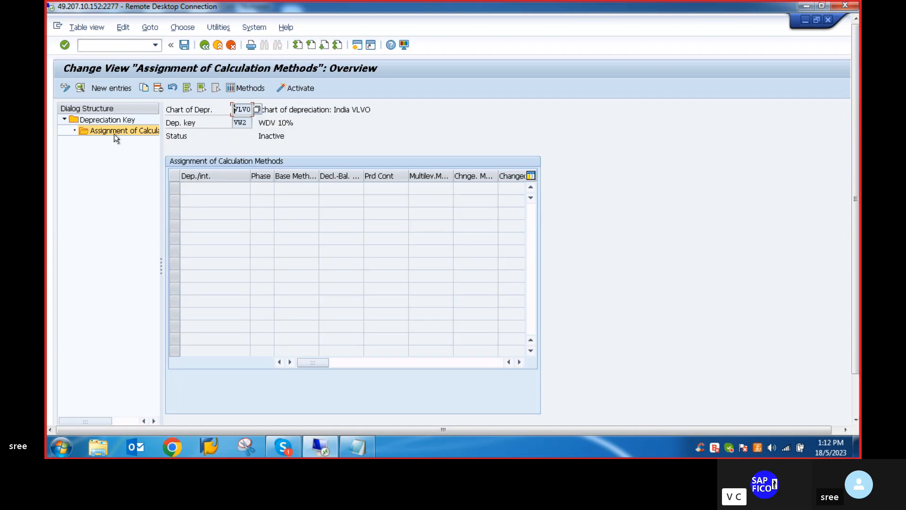
click(106, 88)
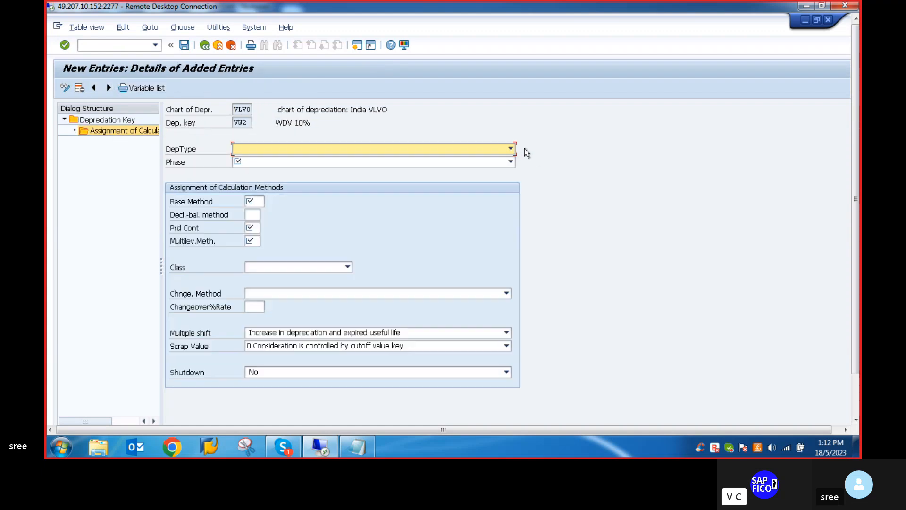
click(511, 149)
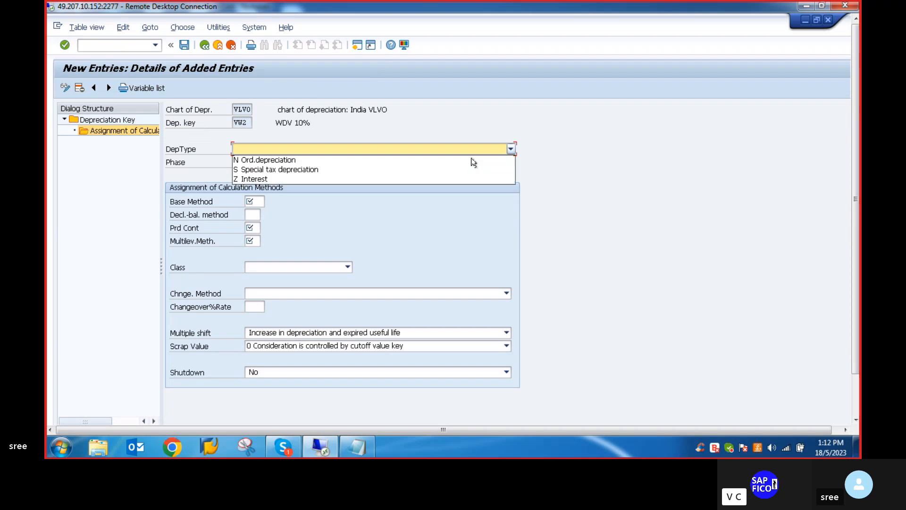
click(282, 160)
click(511, 162)
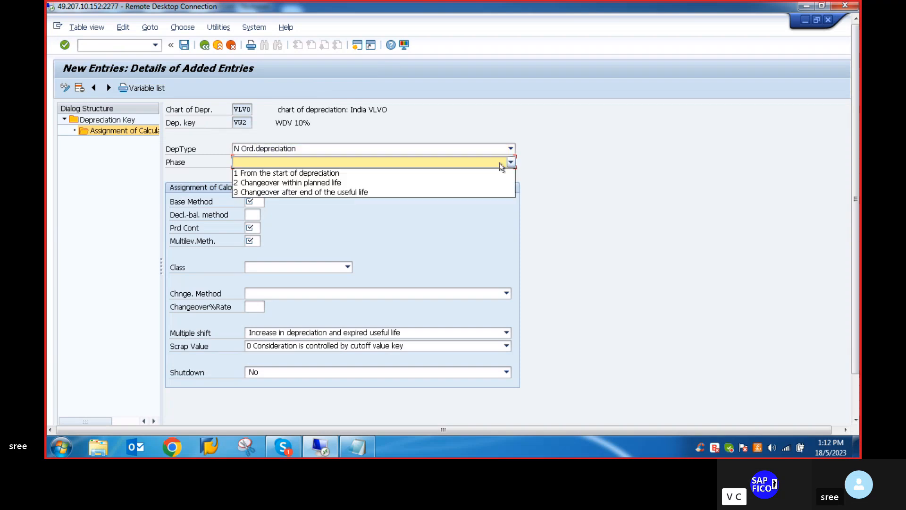
click(291, 173)
Assign base method 0014 and period control method 001 to depreciation key VW2.
click(256, 202)
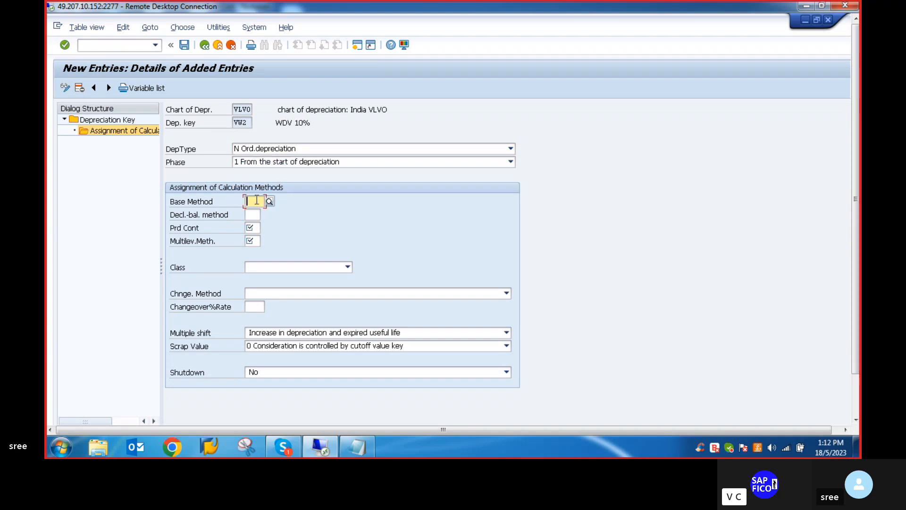
key(space)
click(258, 214)
click(255, 227)
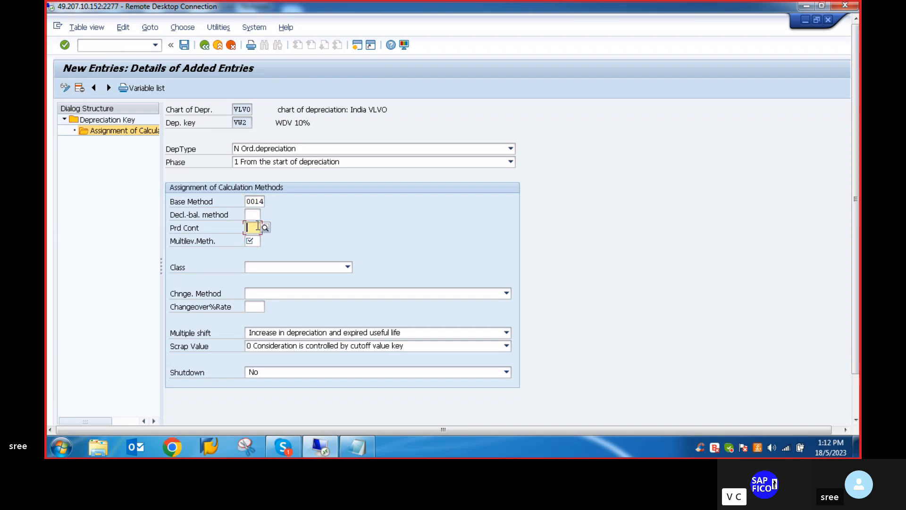
click(256, 228)
click(259, 239)
Assign multilevel method VW2 with class 2 Declining-balance depreciation and save the assignment under the proposed customizing request.
click(252, 242)
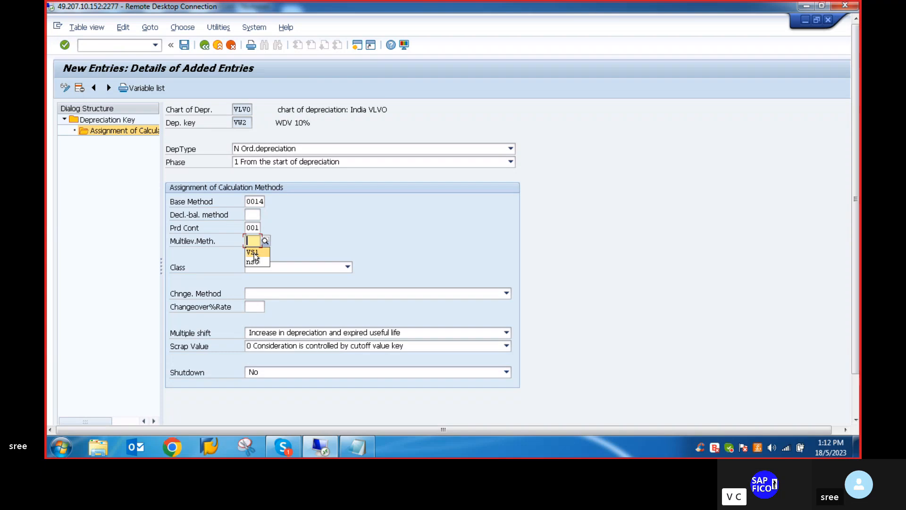
text(V)
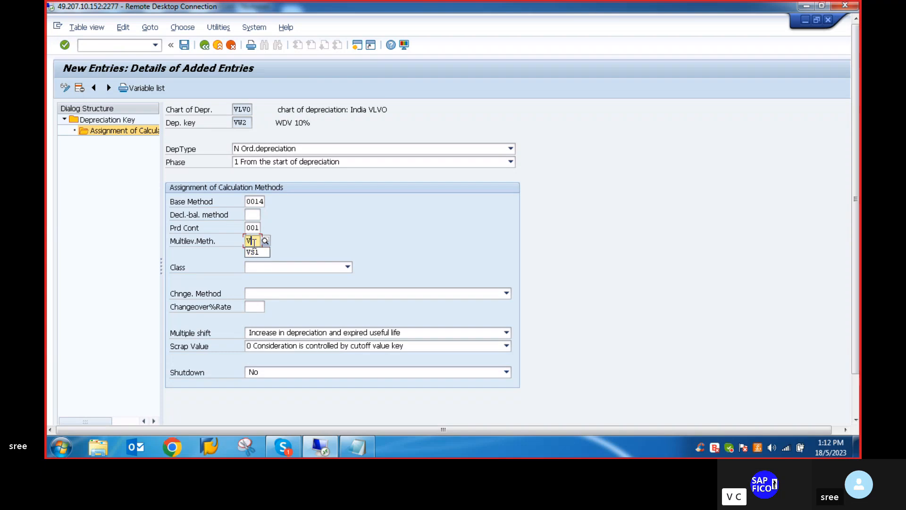
text(W2)
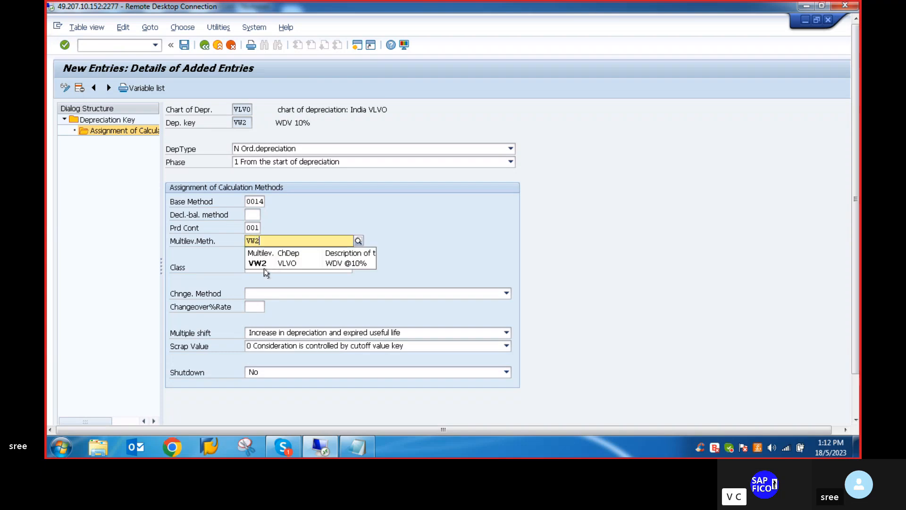
click(255, 265)
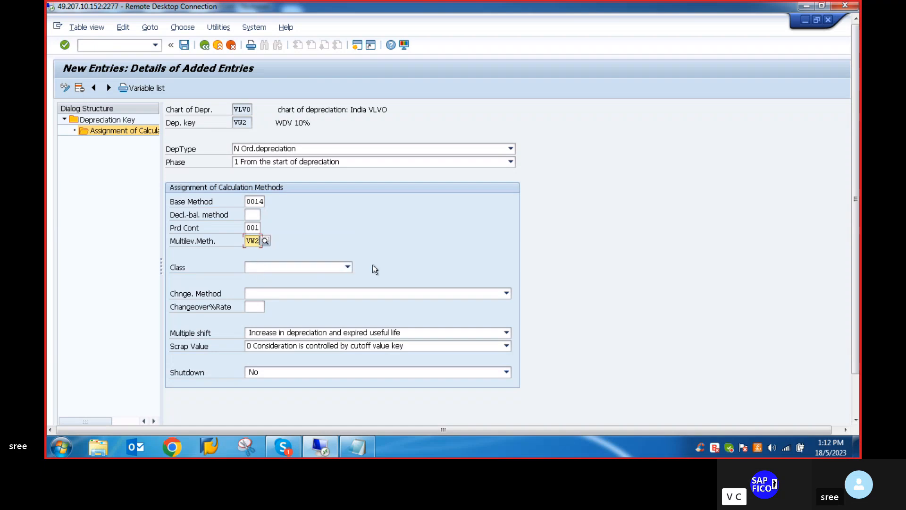
click(338, 271)
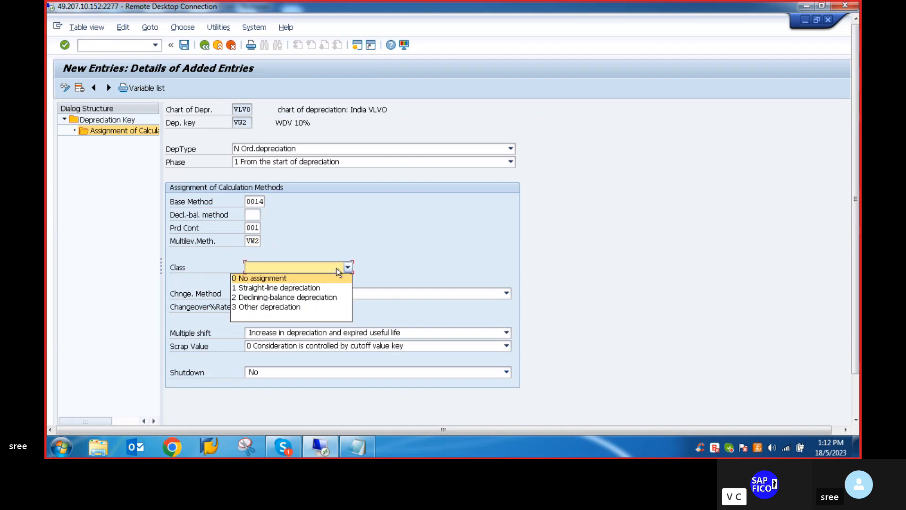
click(281, 297)
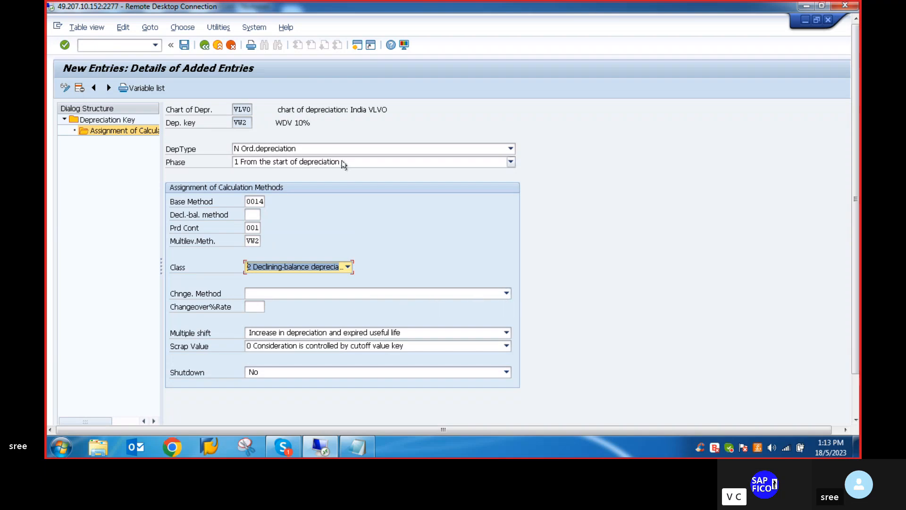
key(Return)
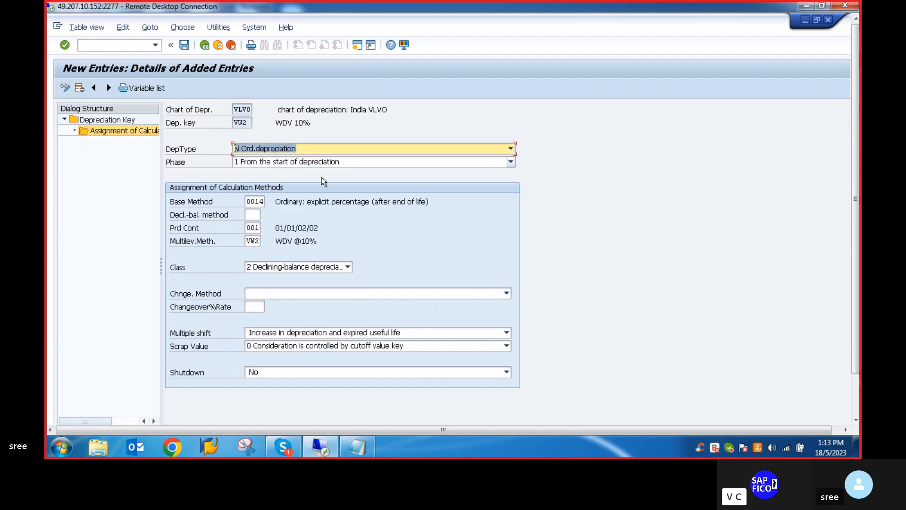
click(190, 47)
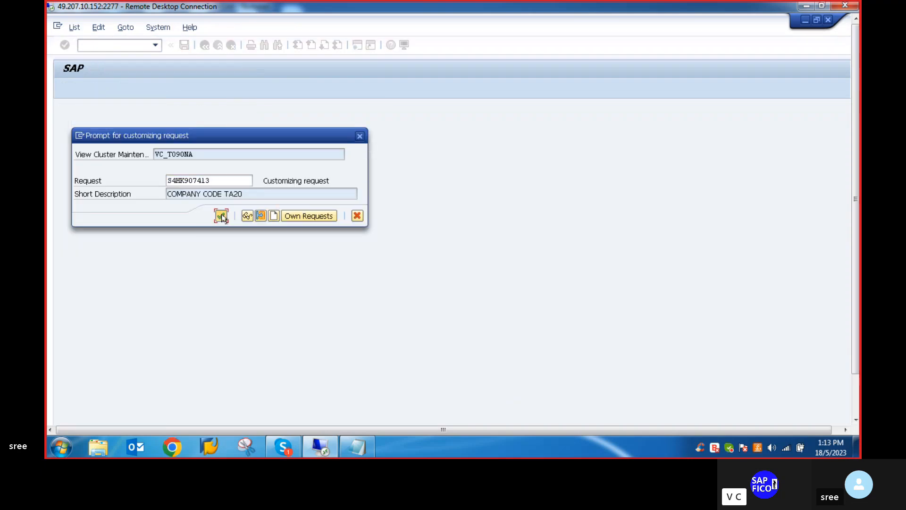
click(221, 216)
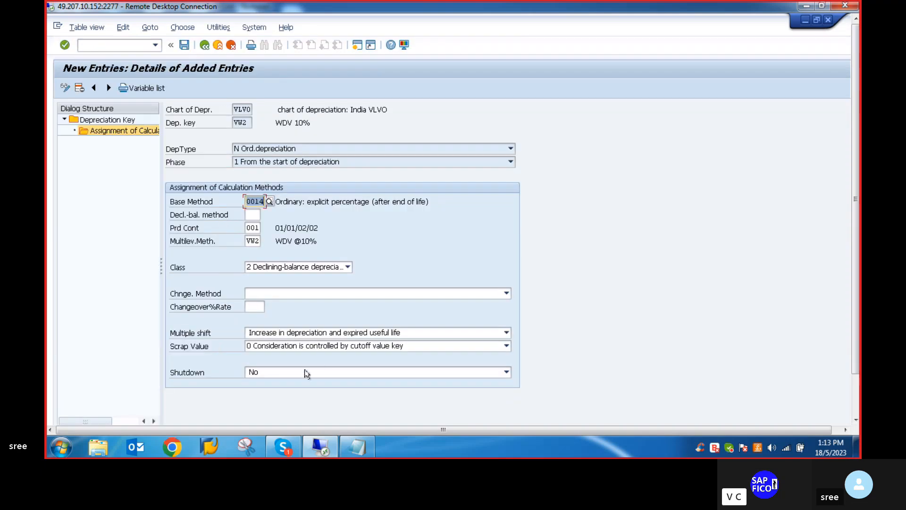
Return from the calculation method assignment to the depreciation key overview and activate depreciation key VW2.
click(356, 447)
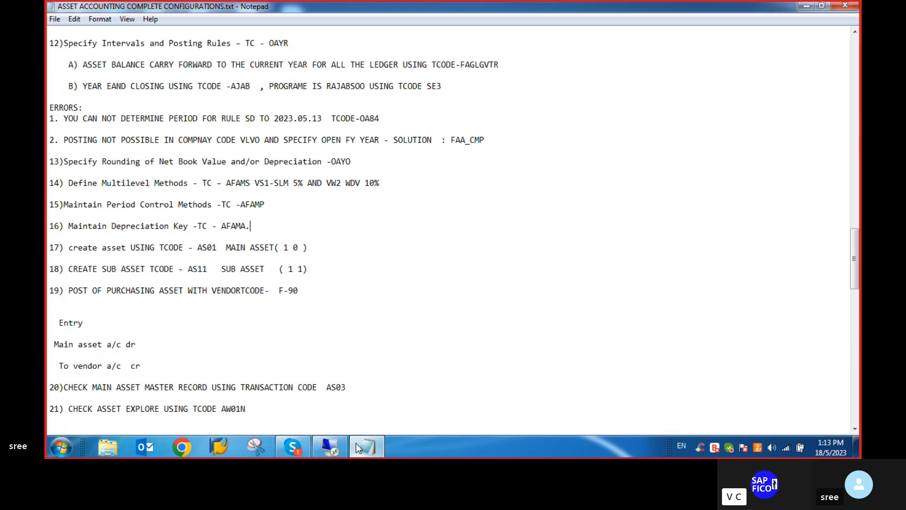
click(329, 449)
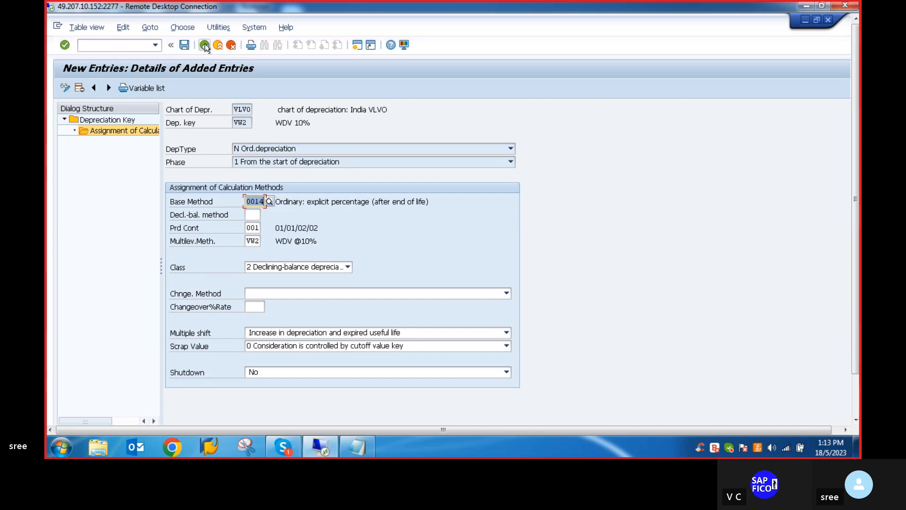
click(204, 44)
click(204, 45)
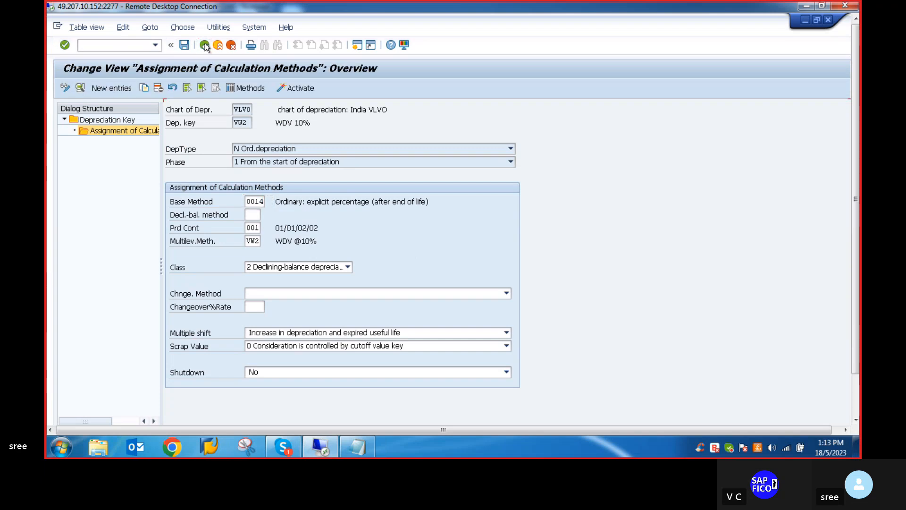
click(205, 45)
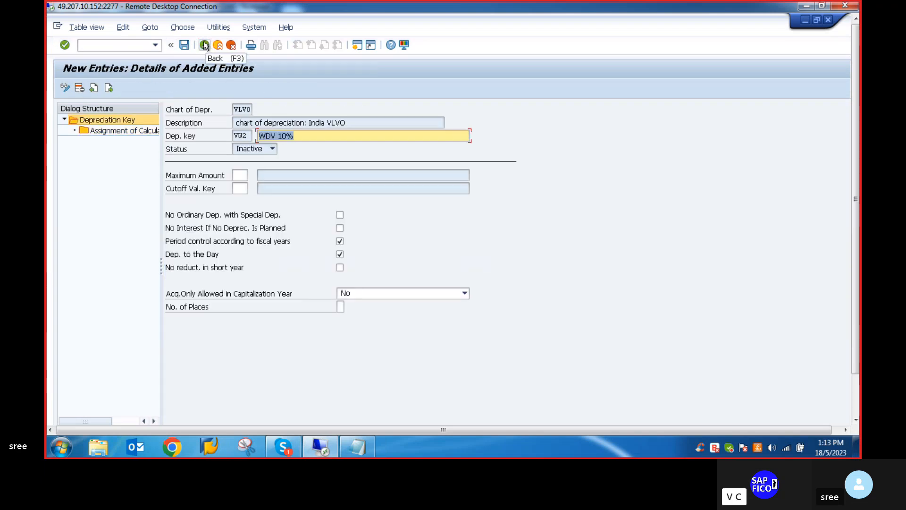
click(204, 45)
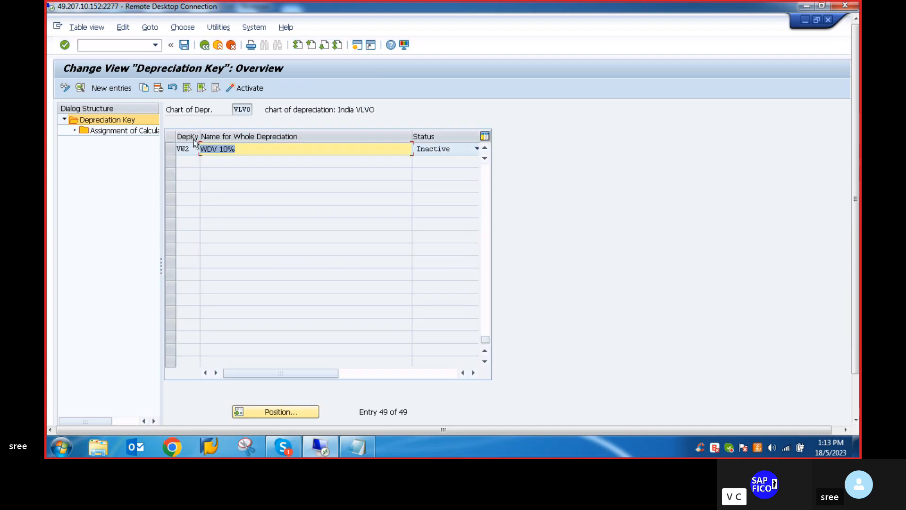
click(171, 149)
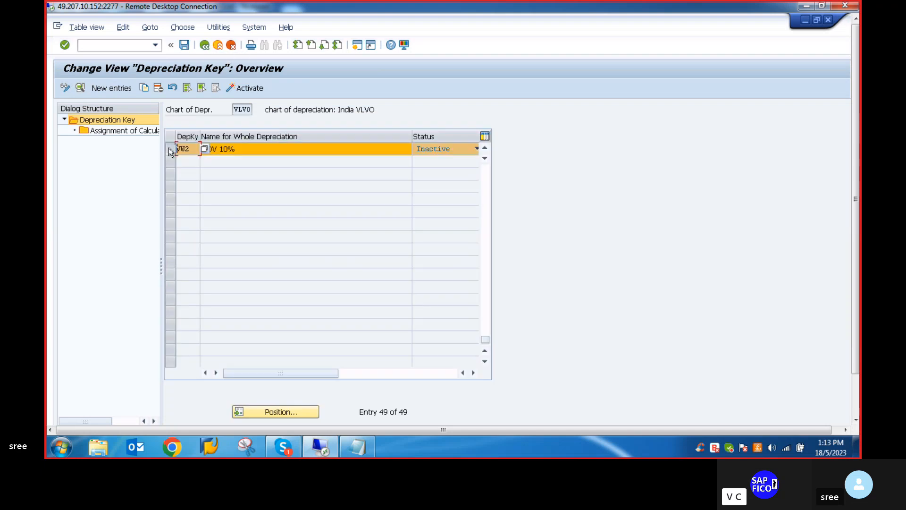
click(242, 88)
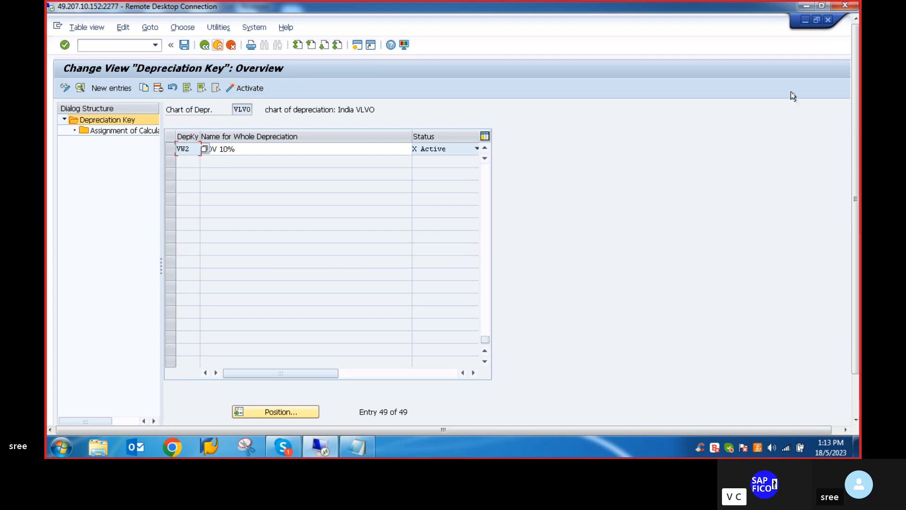
drag(856, 183, 859, 223)
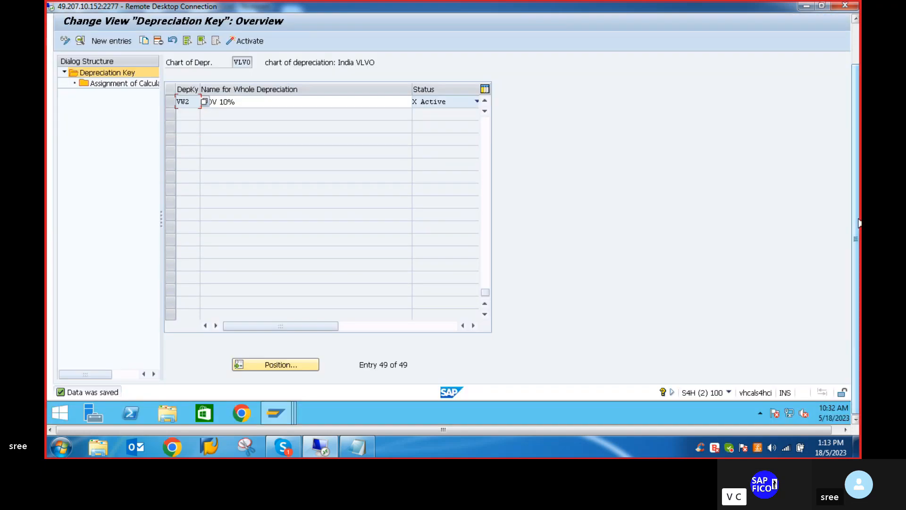
Switch to the asset accounting configuration notes in Notepad and review the configuration steps and transaction codes around Maintain Depreciation Key.
click(359, 450)
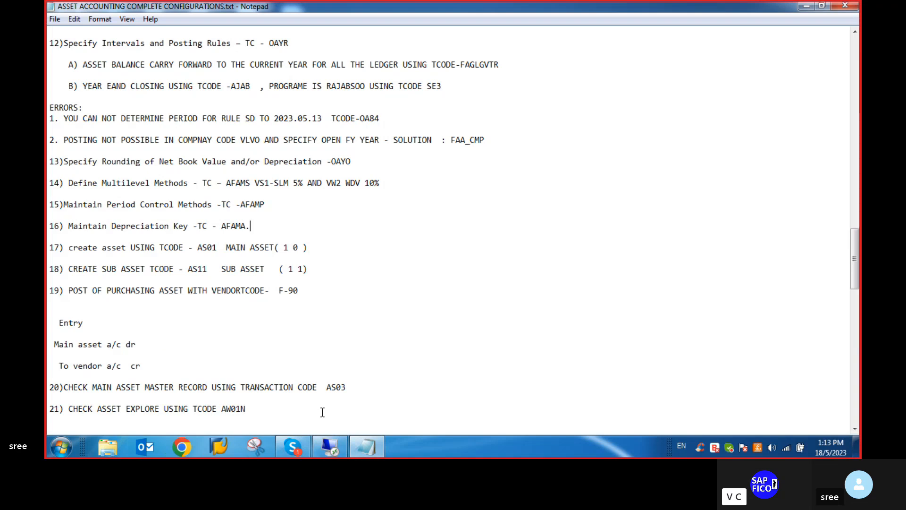
scroll(253, 291, down, 1)
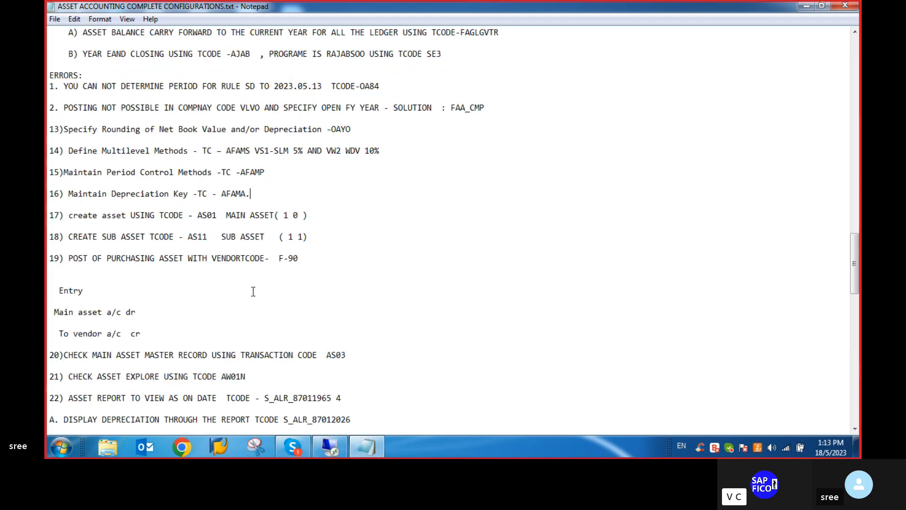
scroll(253, 291, down, 2)
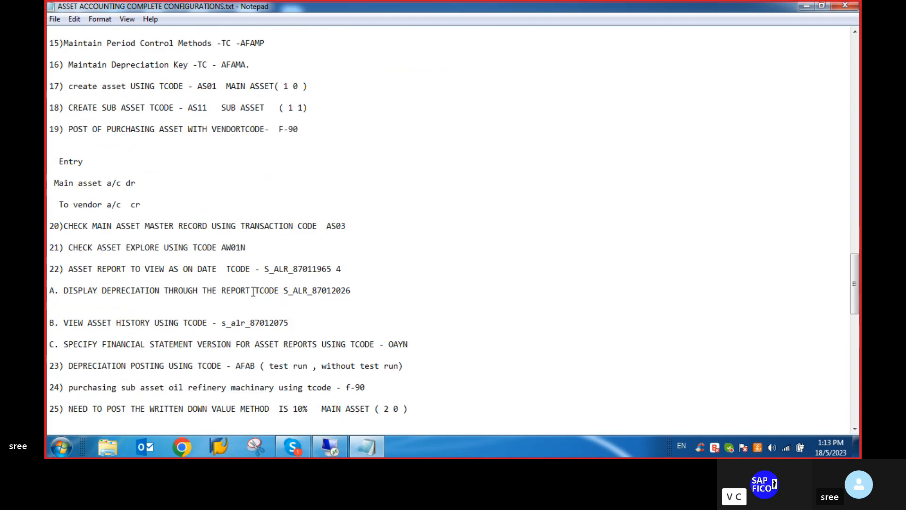
scroll(253, 291, down, 1)
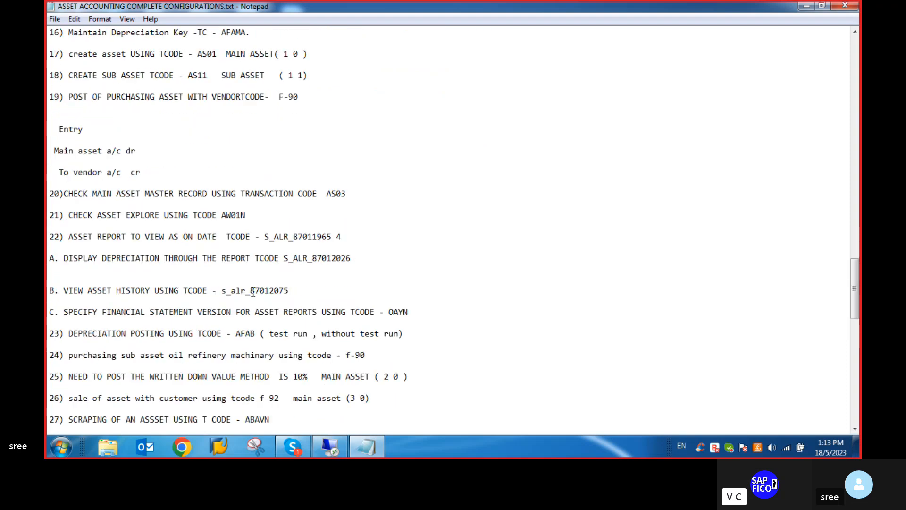
scroll(253, 291, down, 2)
scroll(253, 291, up, 7)
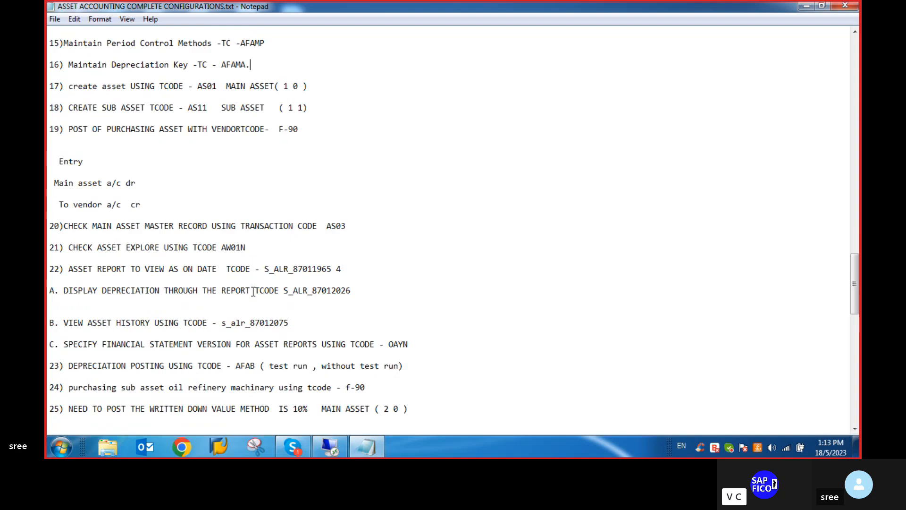
scroll(253, 291, up, 3)
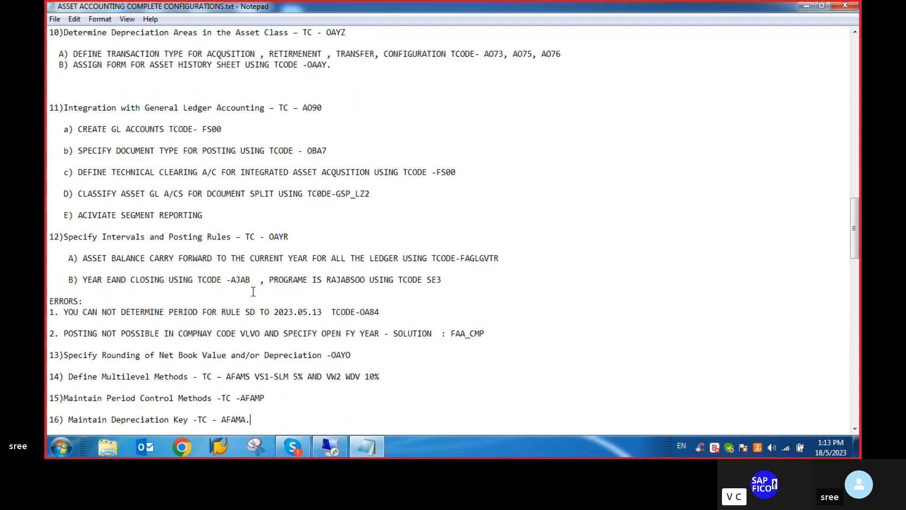